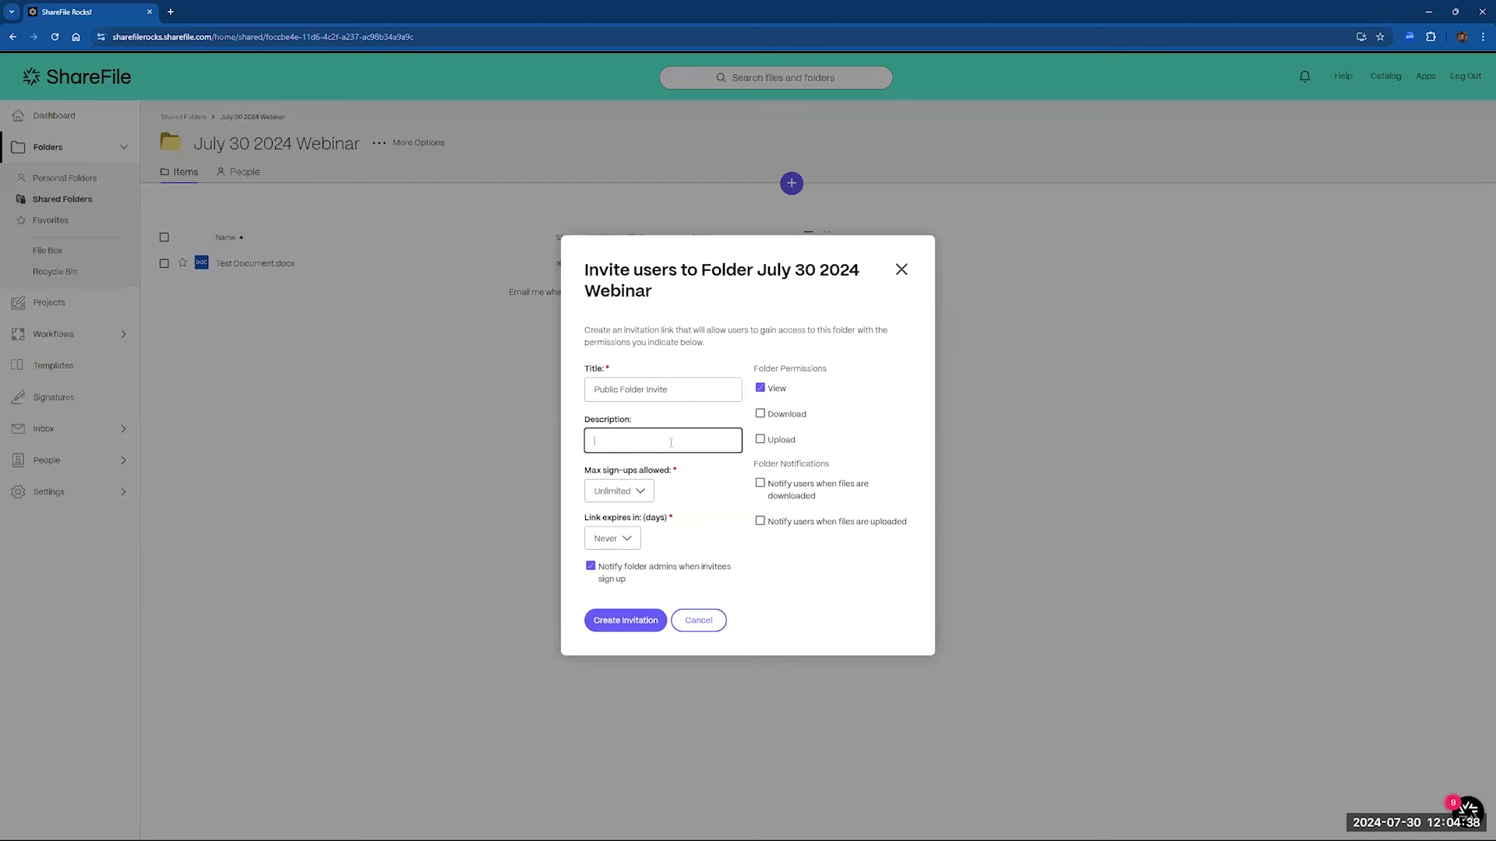
# Step: Describe the public invite, allow downloads, keep unlimited sign-ups and set a 1 Month expiry
pyautogui.write('ite to th')
pyautogui.write('e webinar fol')
pyautogui.write('der to the general pu')
pyautogui.write('blic')
pyautogui.click(760, 413)
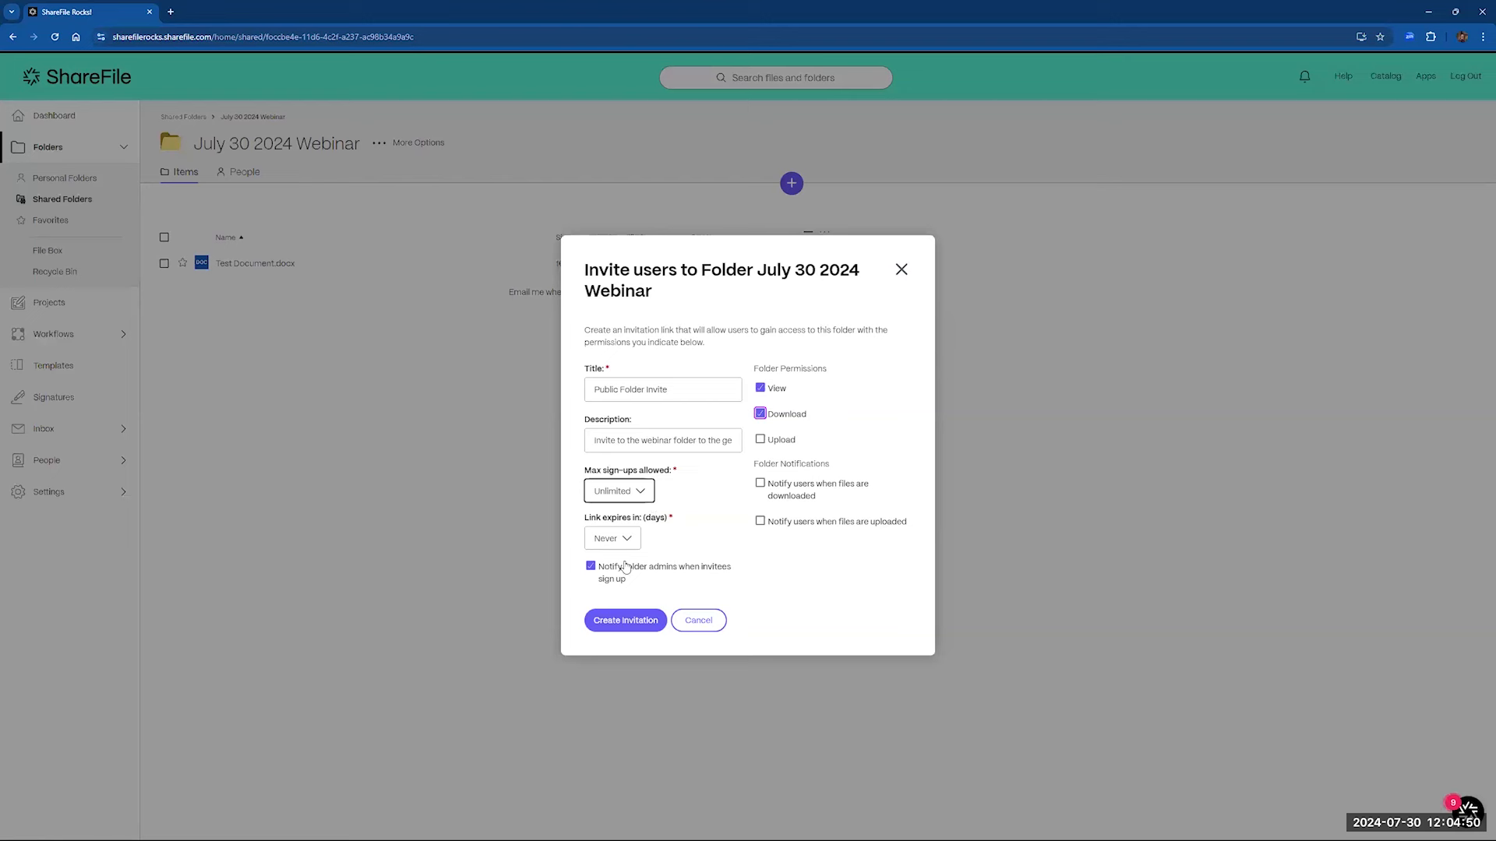
pyautogui.click(619, 493)
pyautogui.scroll(-2, 622, 595)
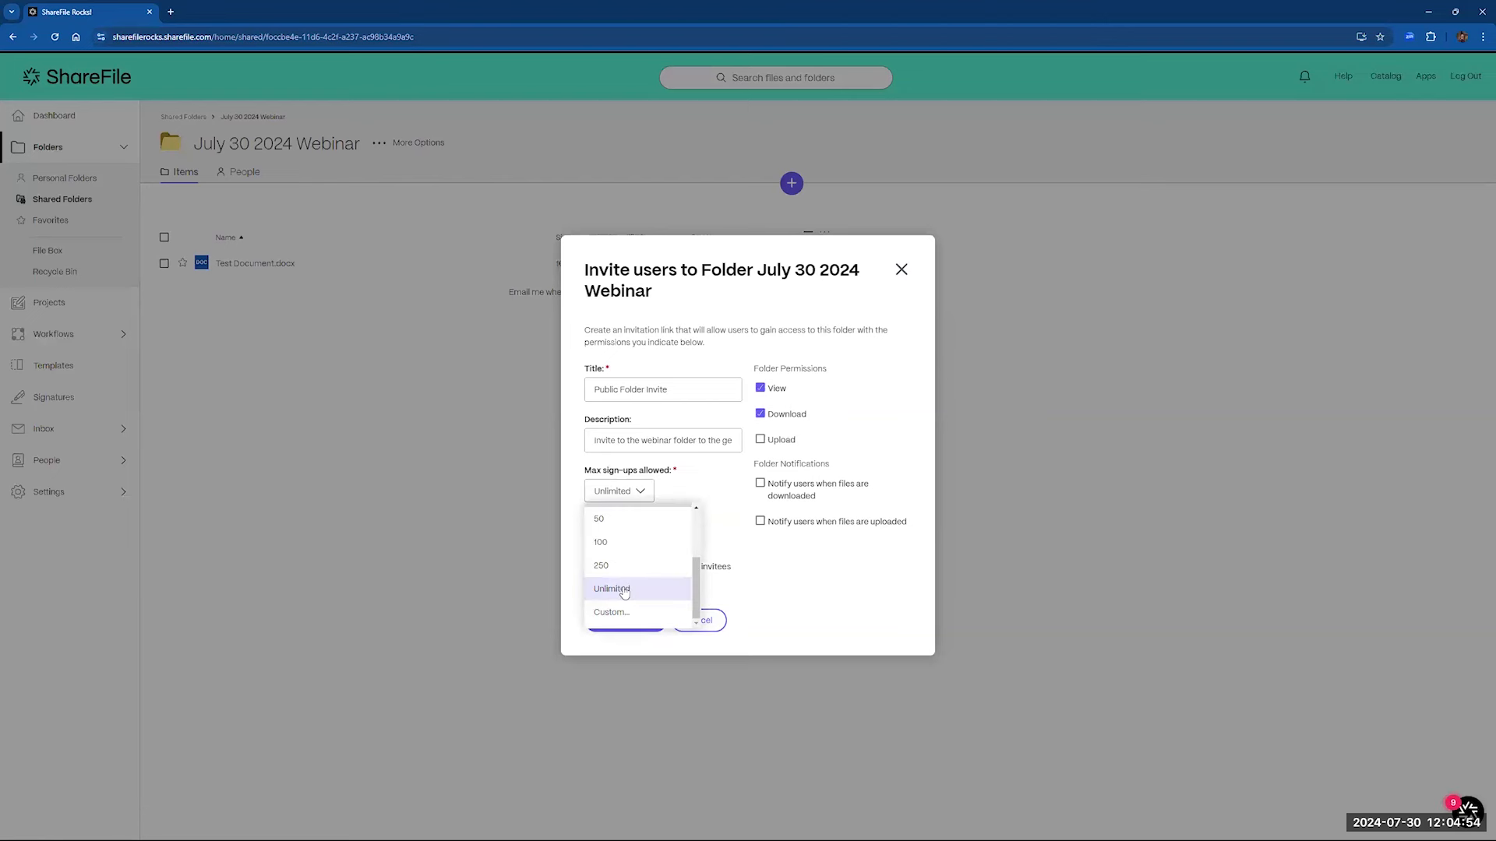
pyautogui.click(657, 595)
pyautogui.click(632, 540)
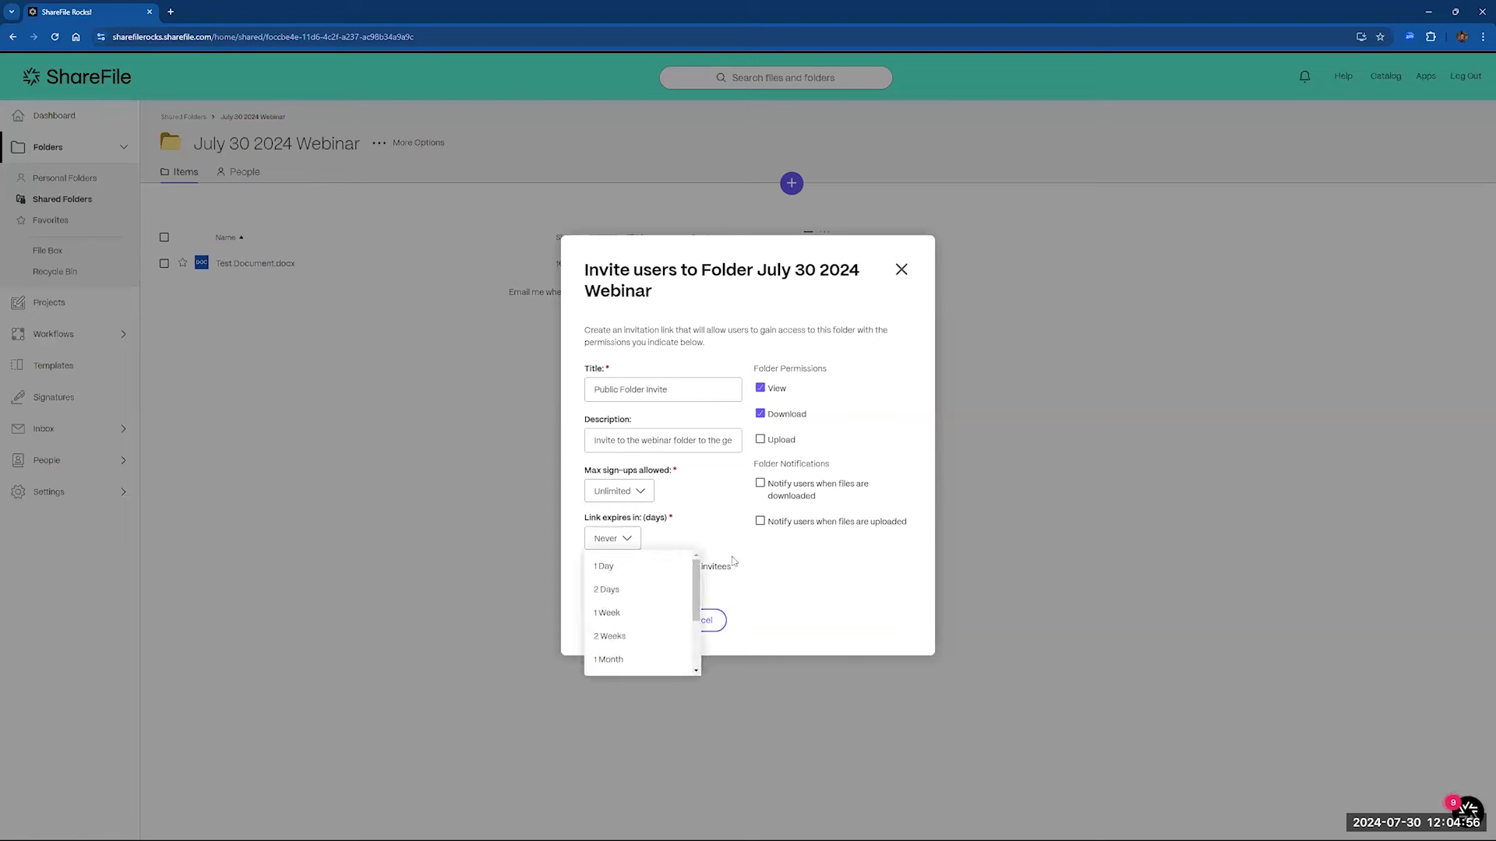
pyautogui.scroll(-1, 649, 600)
pyautogui.scroll(-1, 654, 619)
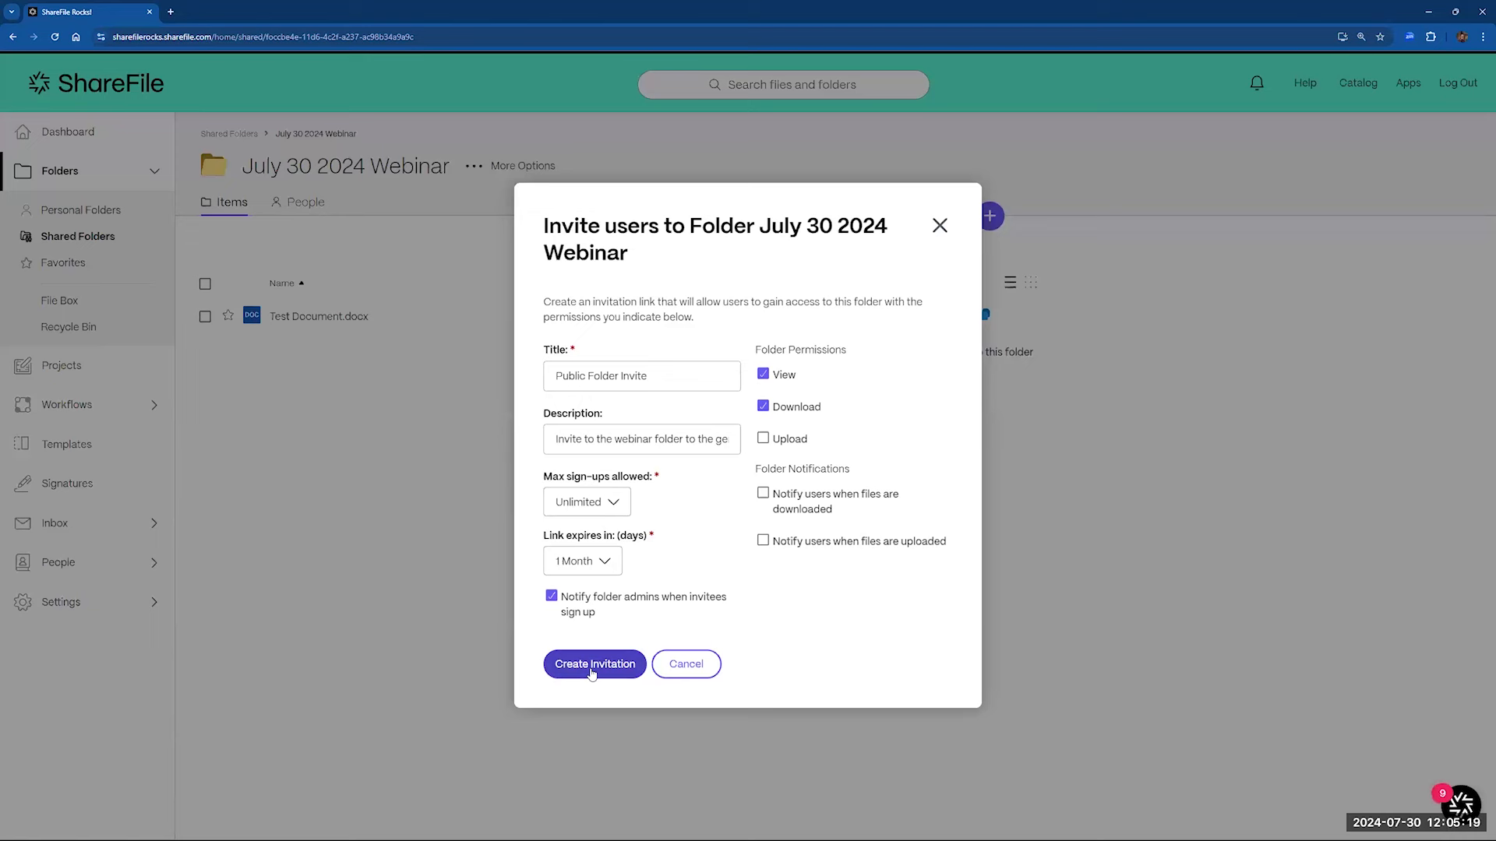
# Step: Create the folder invitation and copy its link to the clipboard
pyautogui.click(592, 669)
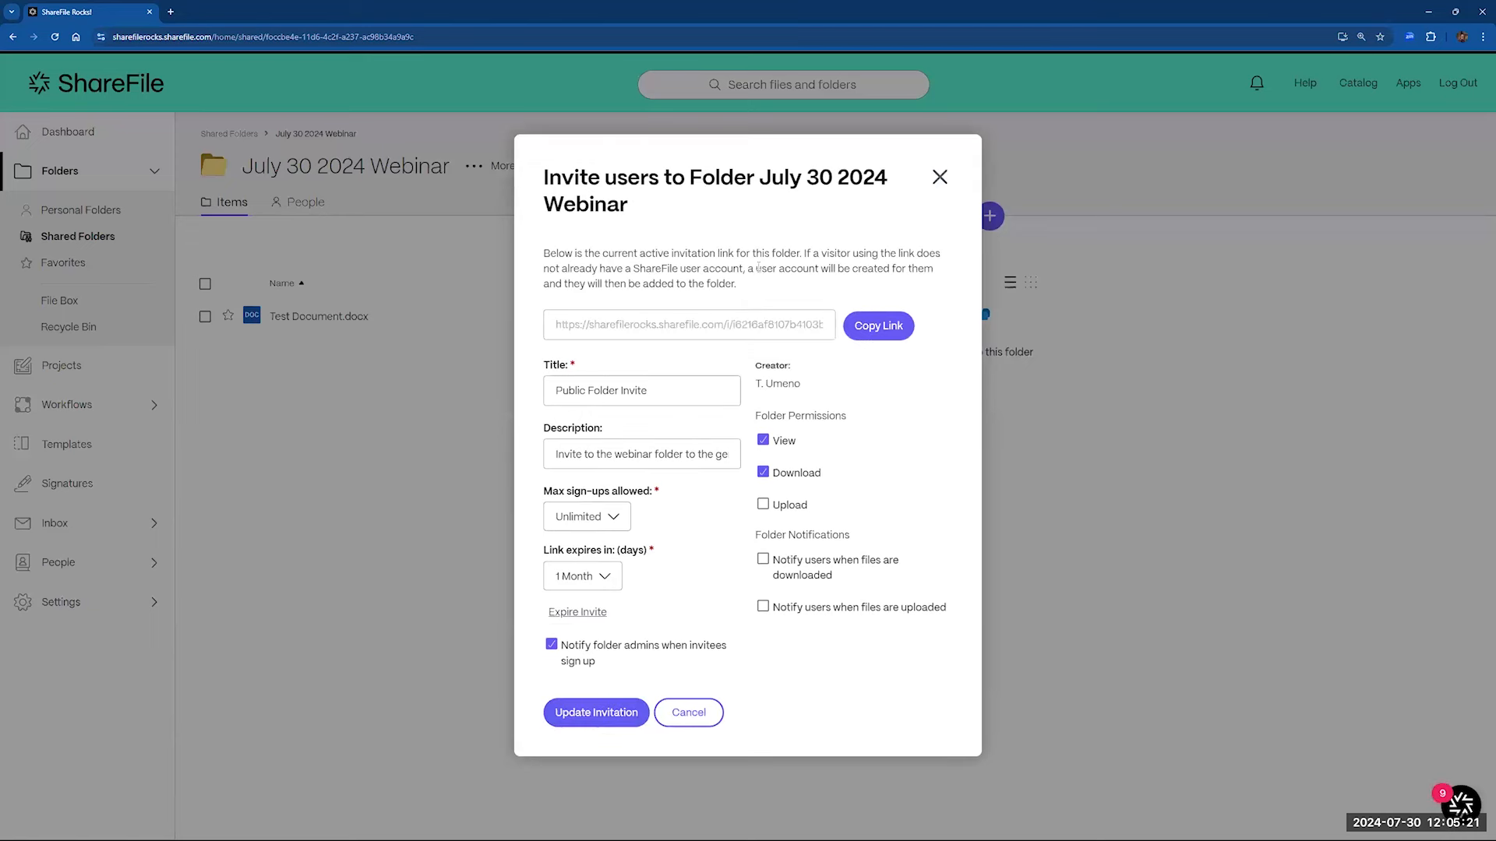
pyautogui.click(878, 325)
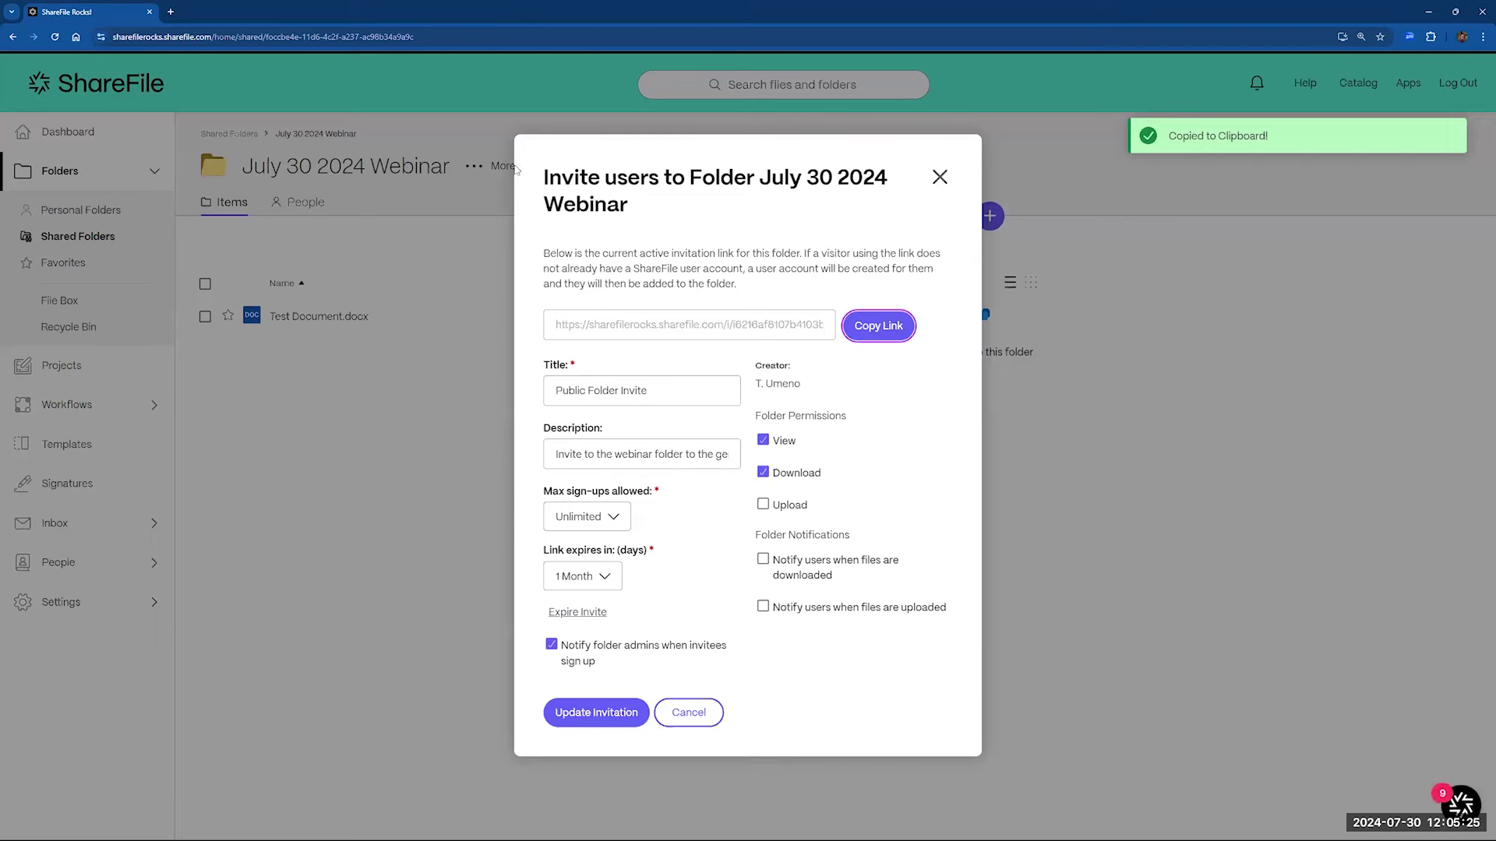
pyautogui.press('super')
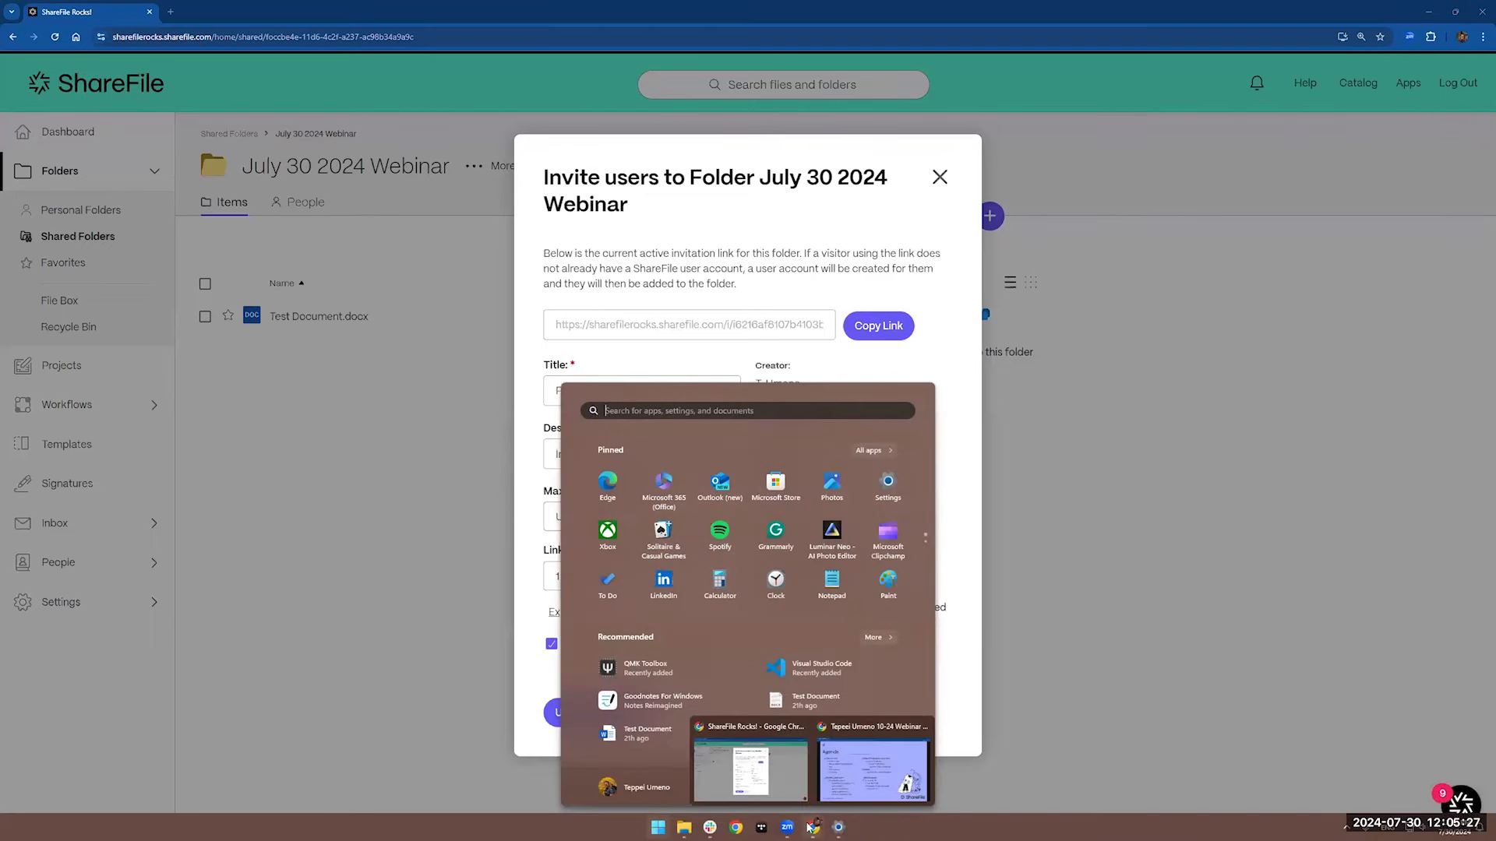
# Step: Load the copied invitation link in a window for Chrome's Test profile
pyautogui.click(1462, 36)
pyautogui.click(1358, 313)
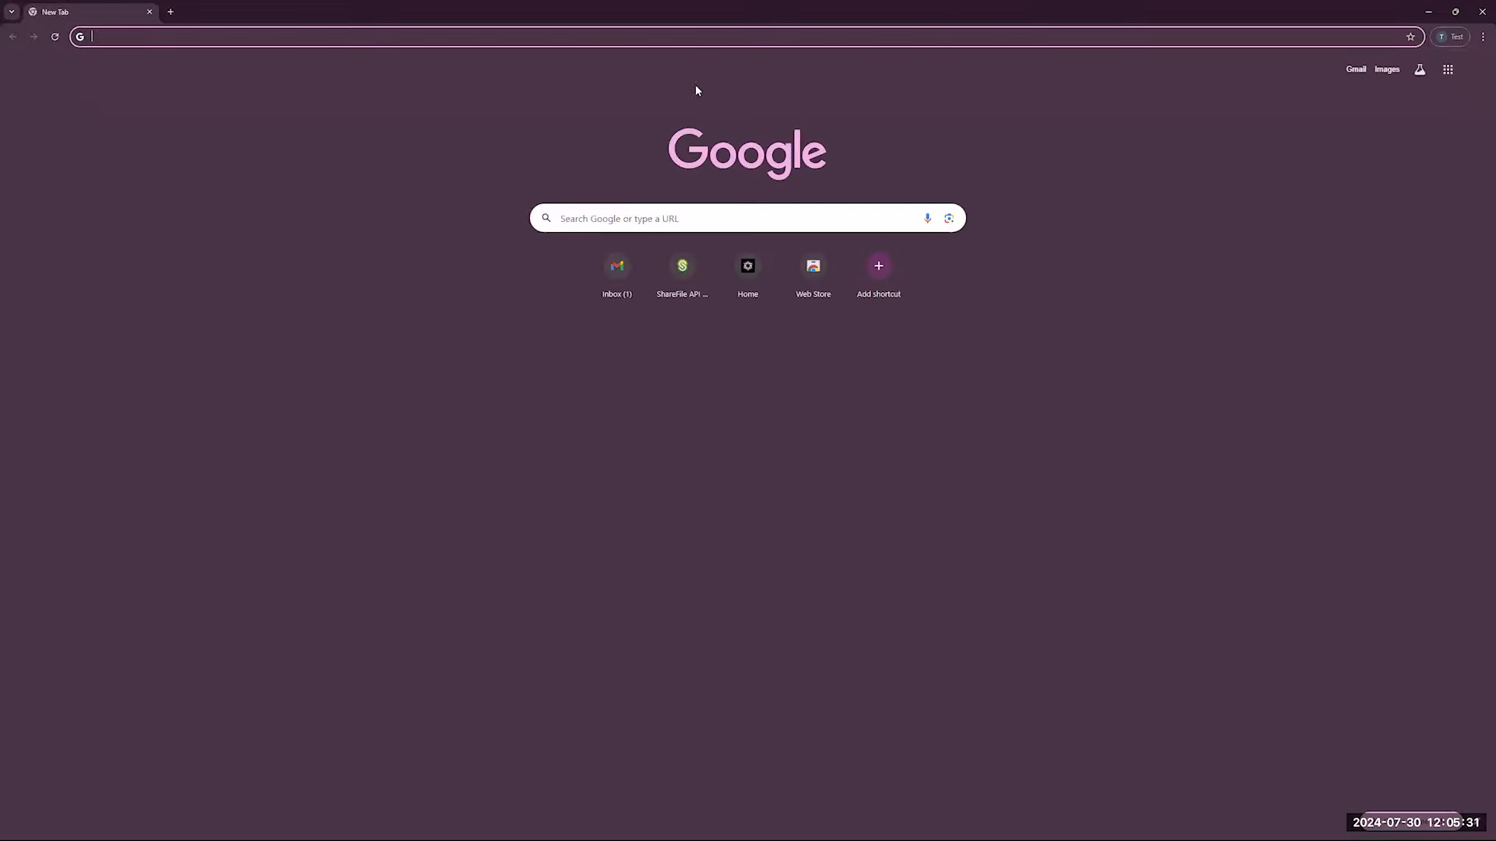
pyautogui.hotkey('ctrl', 'v')
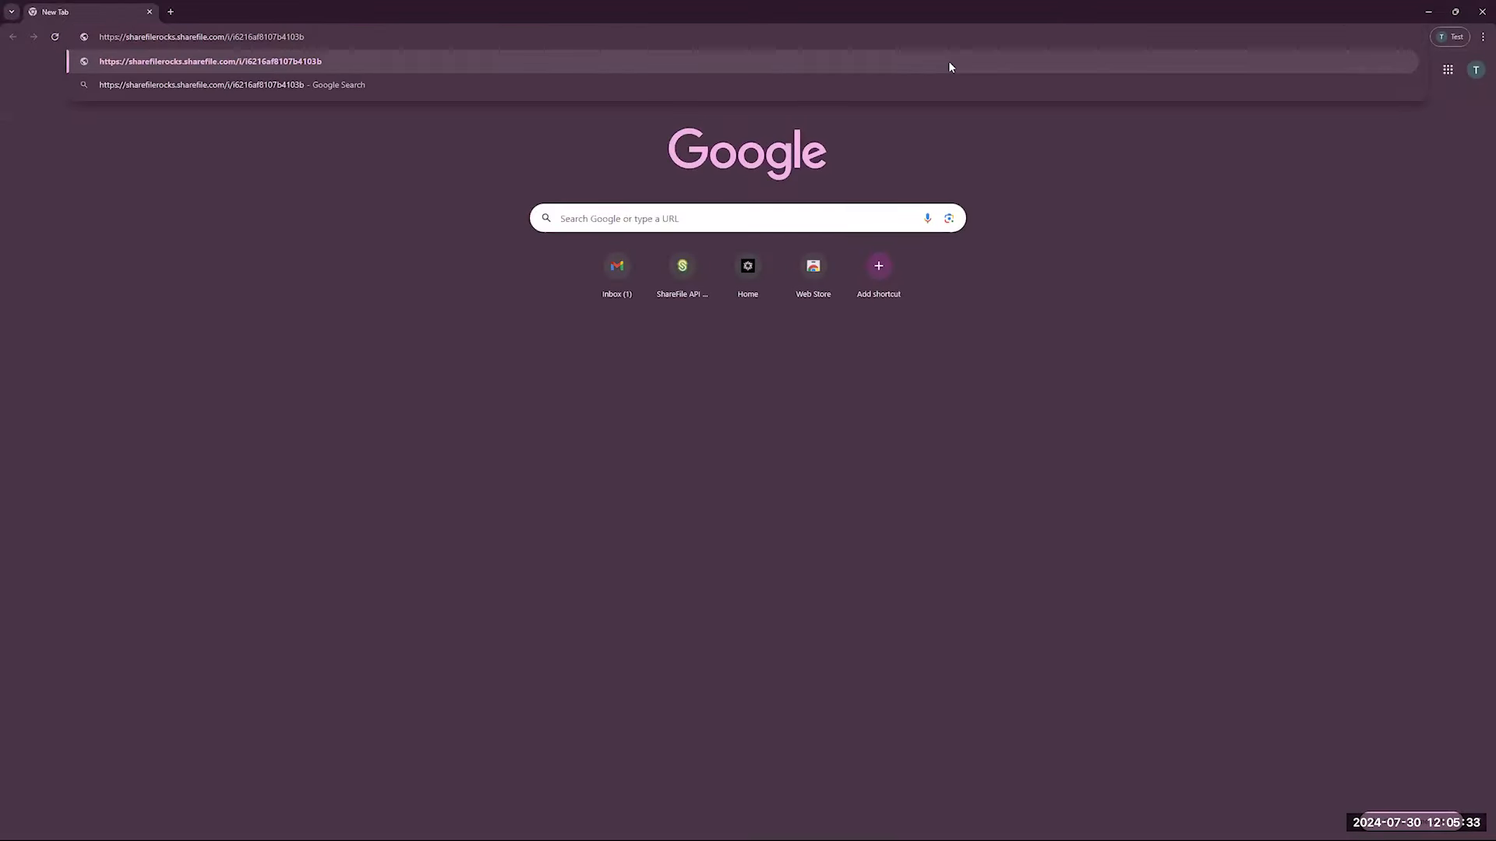
pyautogui.press('Return')
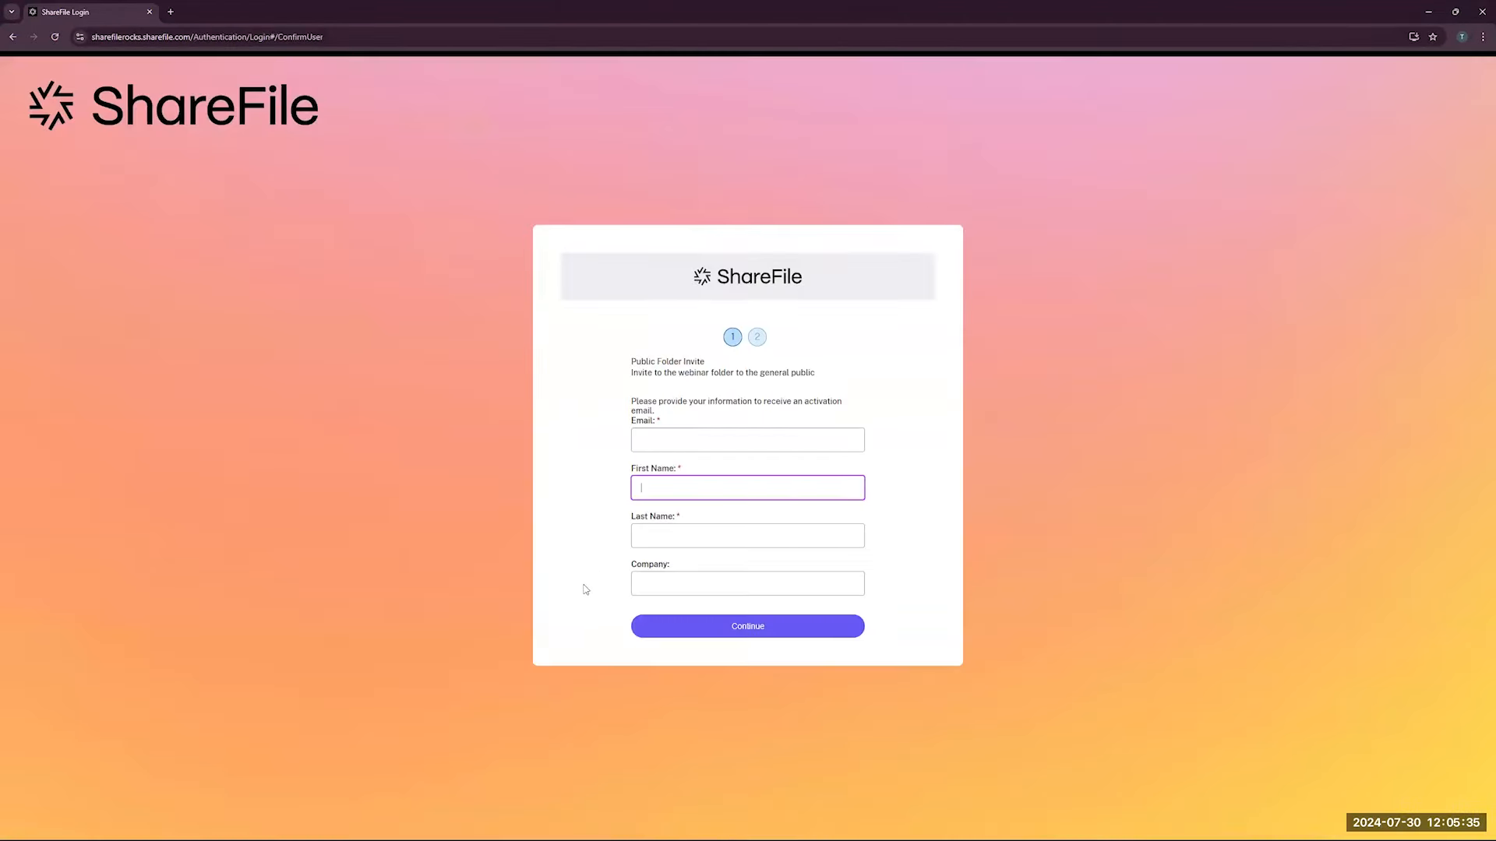
# Step: Sign up with the new user's e-mail, first and last name, then return to sign-in
pyautogui.click(707, 440)
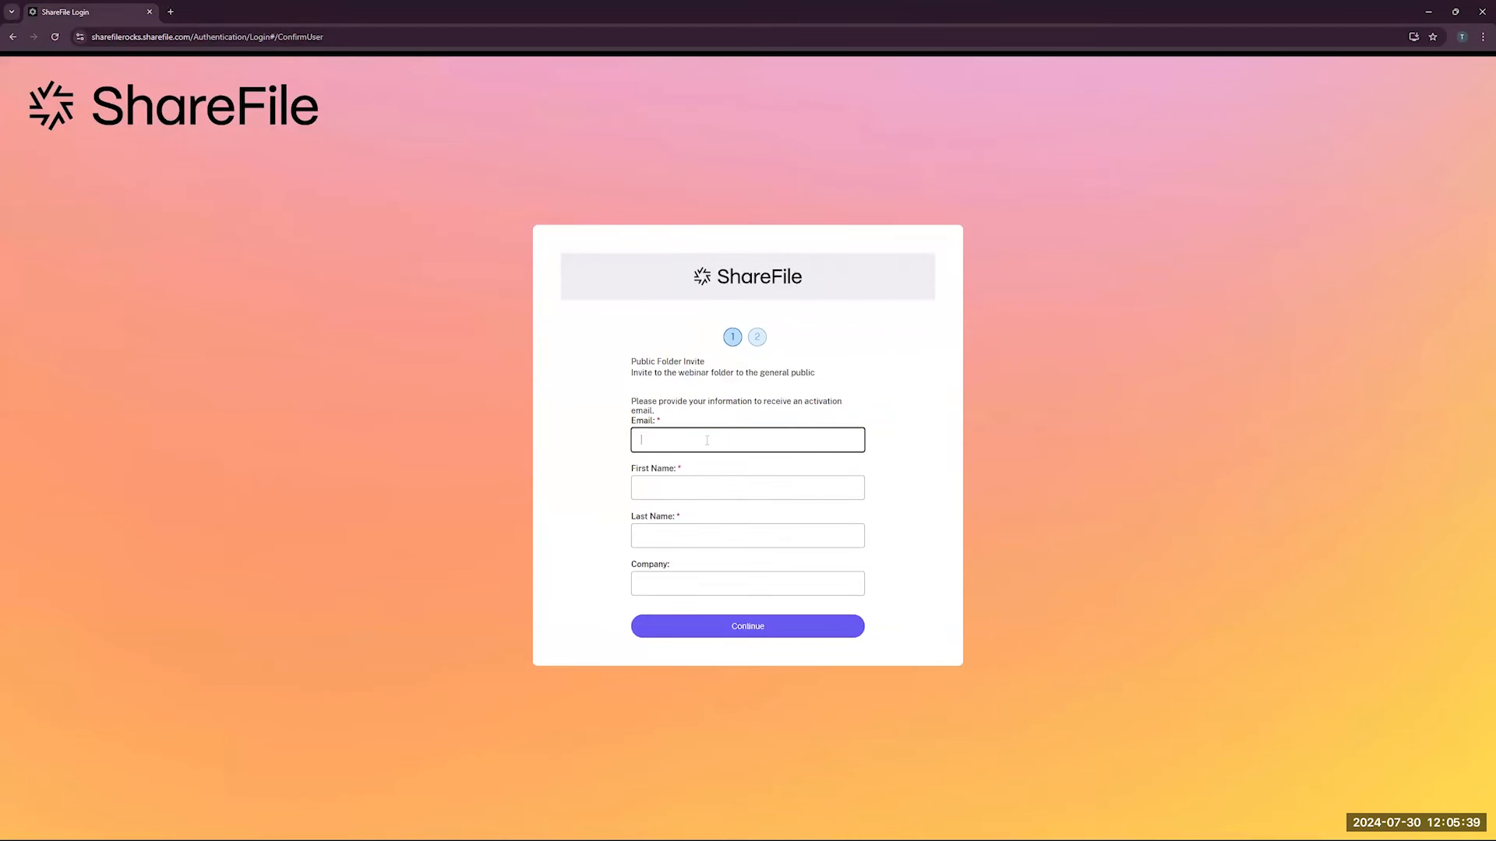
pyautogui.hotkey('ctrl', '=')
pyautogui.hotkey('ctrl', '=')
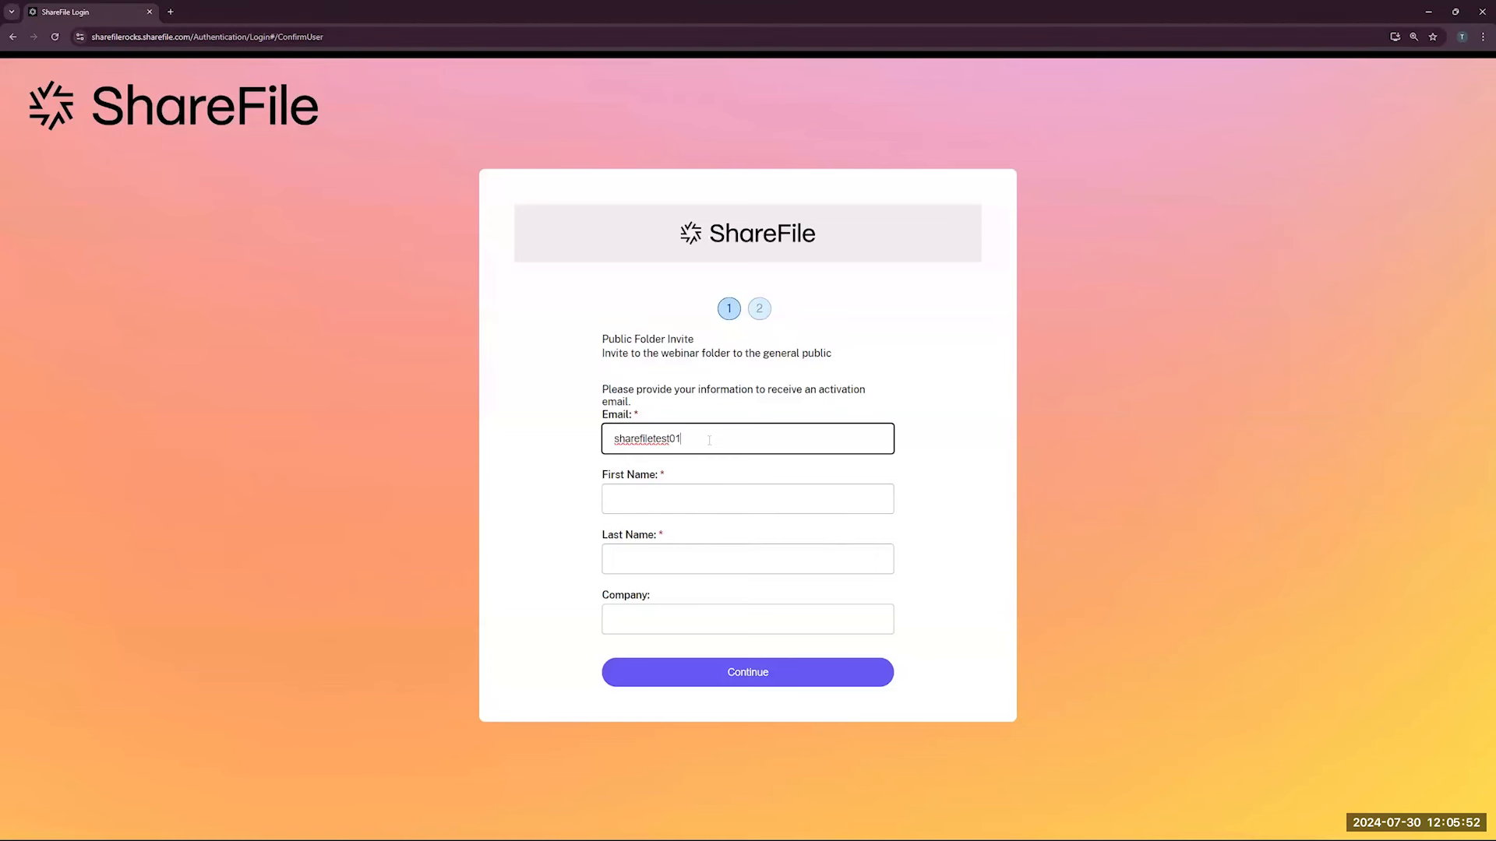
pyautogui.press('Tab')
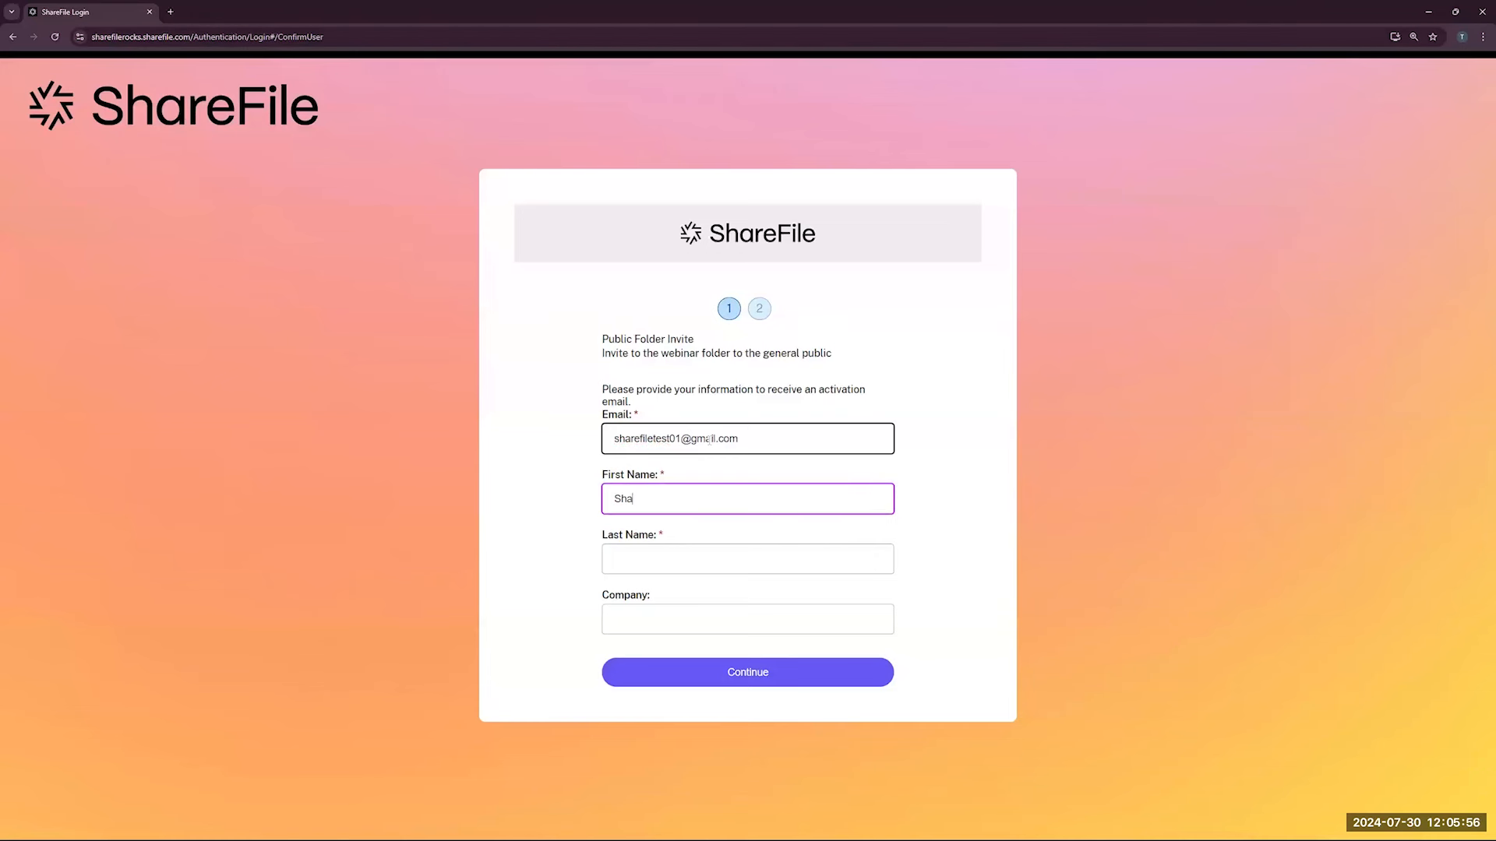
pyautogui.press('Tab')
pyautogui.write('T')
pyautogui.click(768, 672)
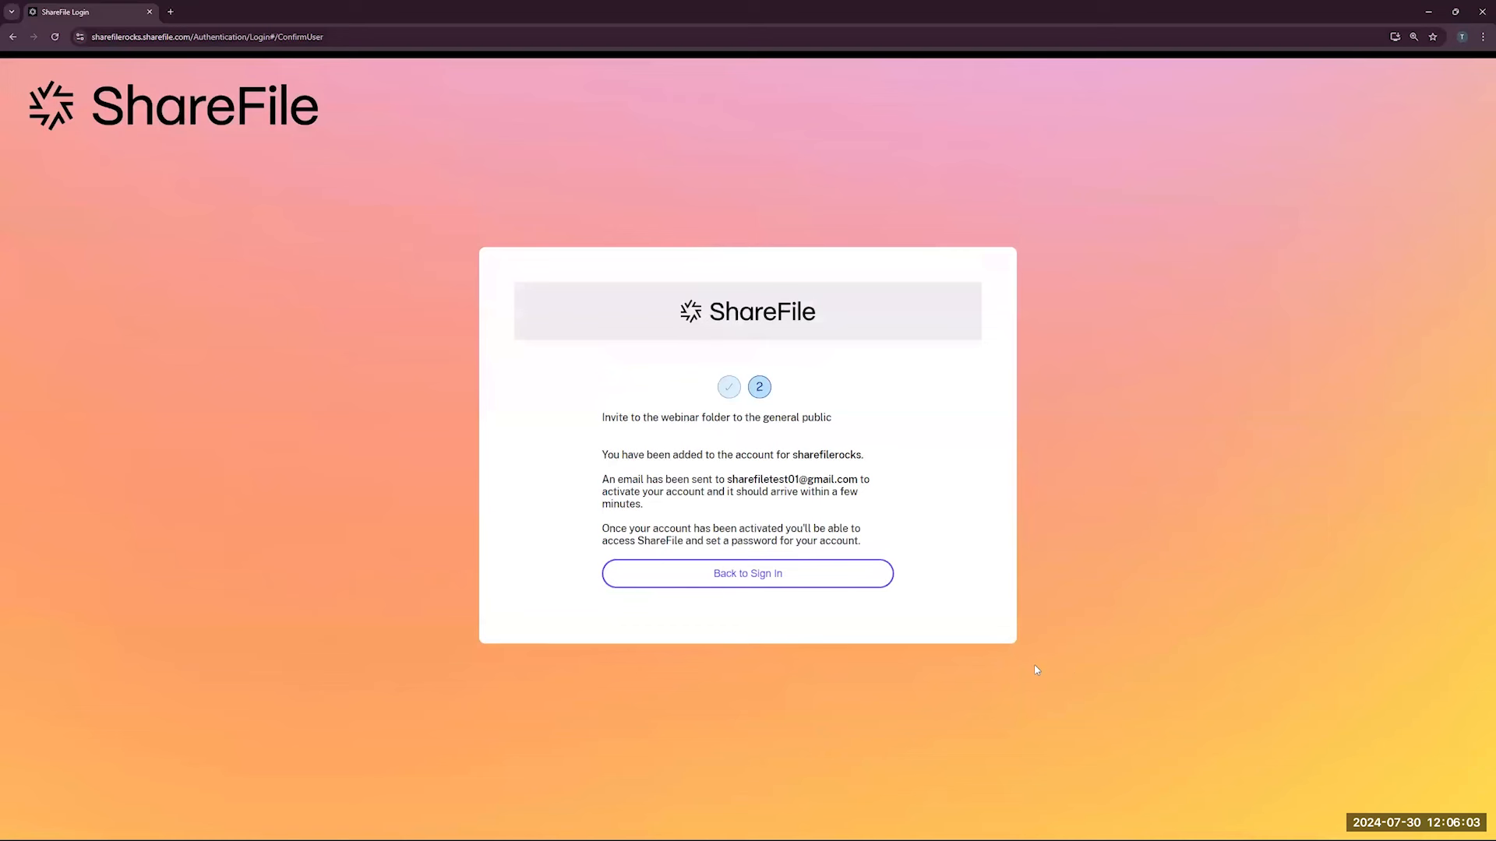
pyautogui.click(783, 574)
# Step: Sign in as the new user, open July 30 2024 Webinar, and tick then untick Test Document.docx
pyautogui.click(842, 443)
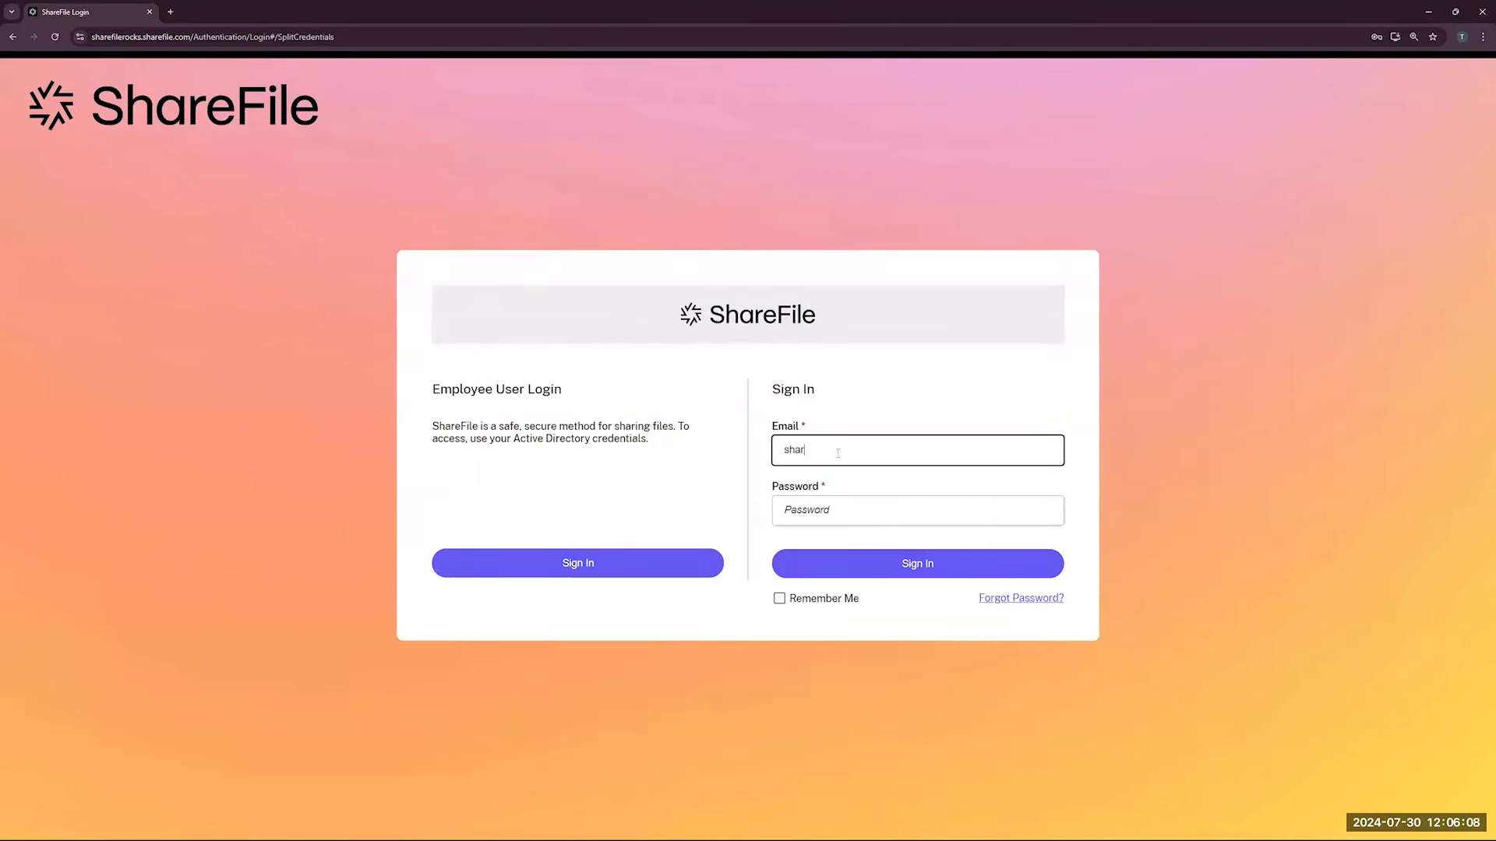
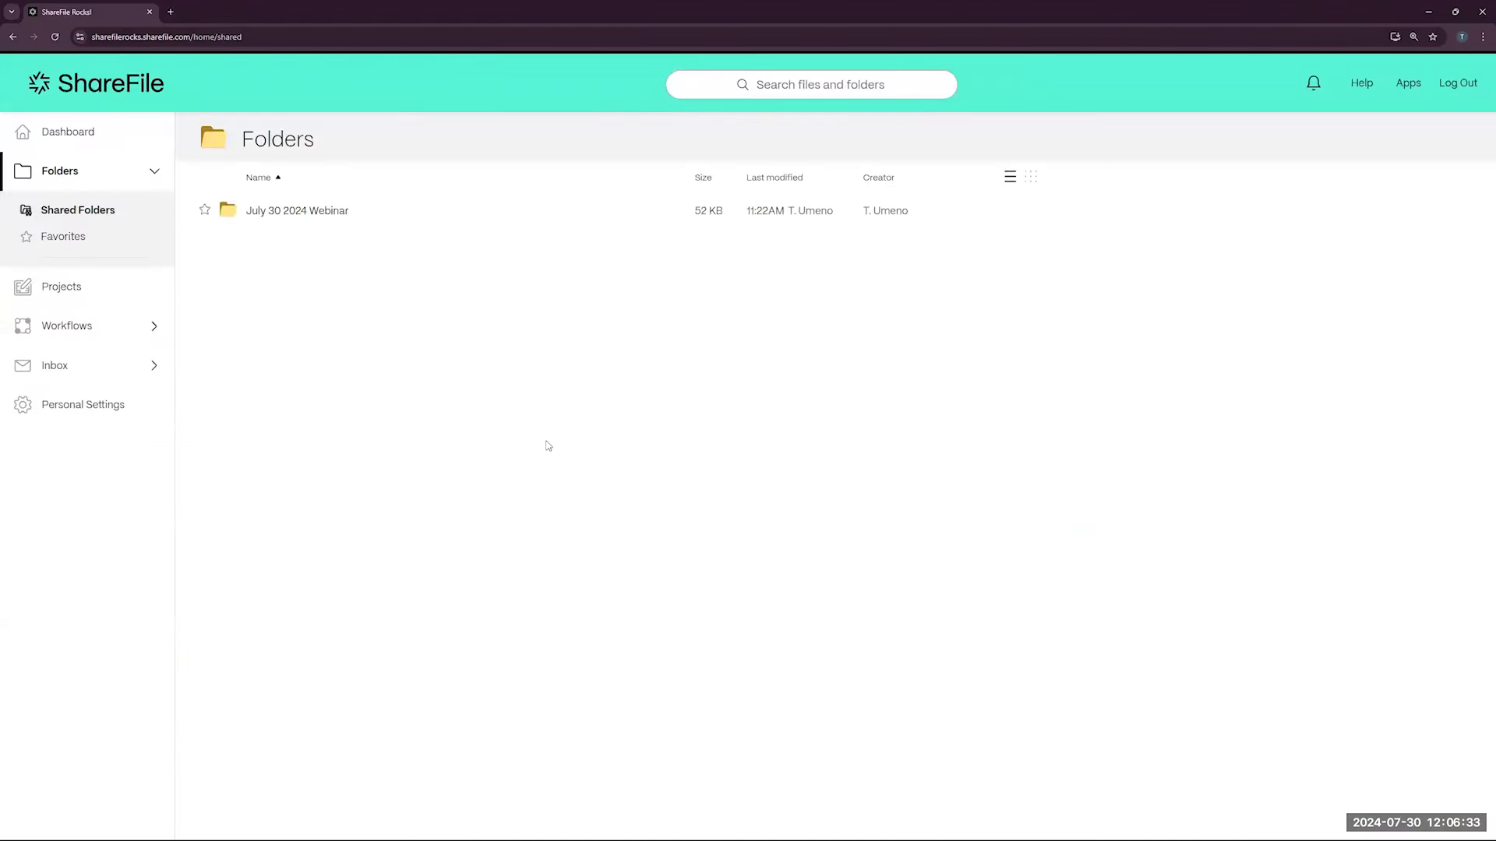
pyautogui.click(325, 214)
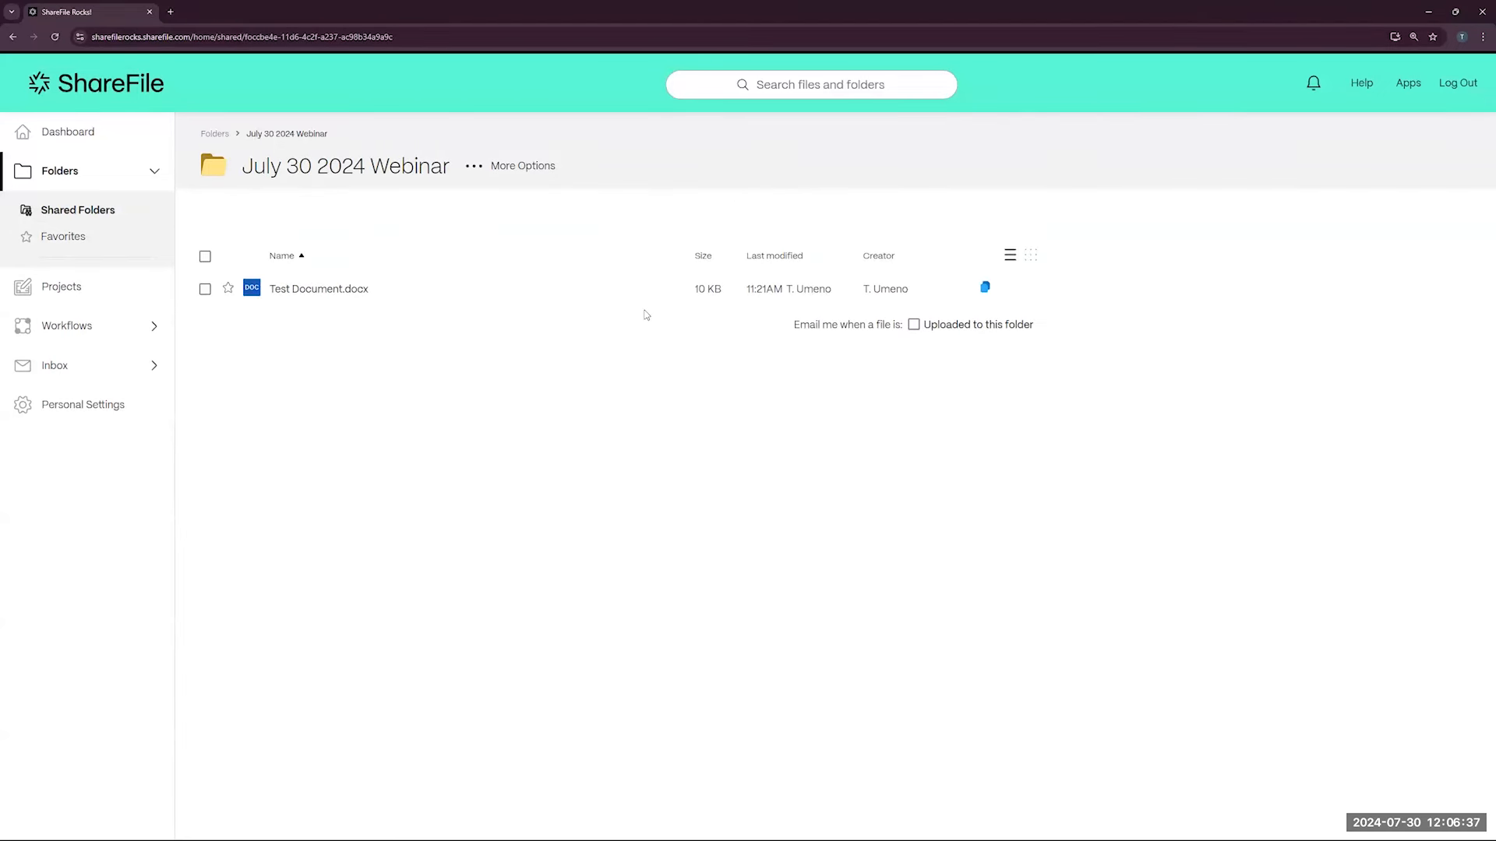
pyautogui.click(205, 290)
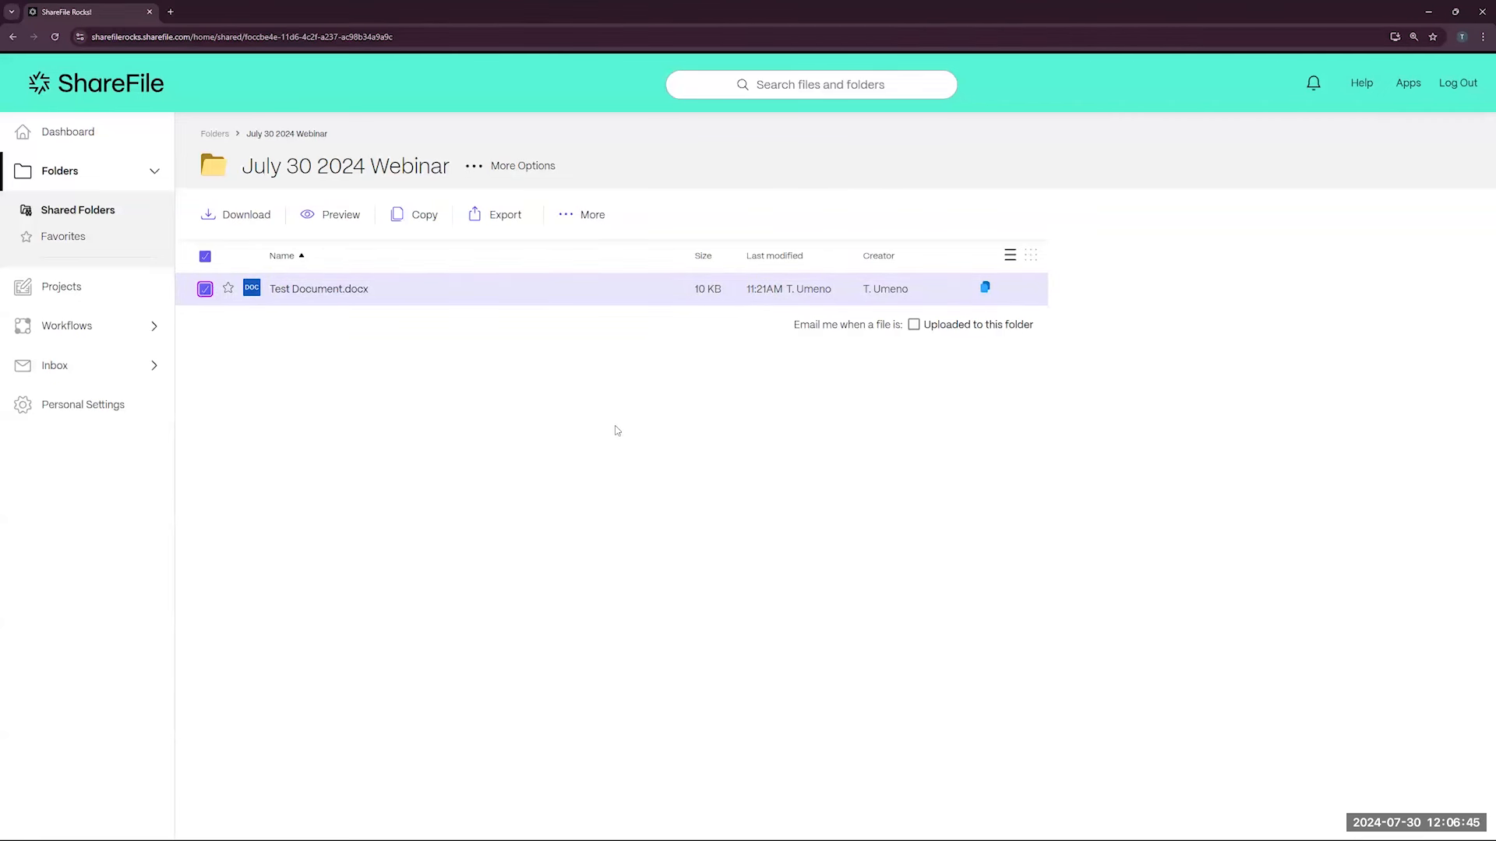
pyautogui.click(205, 290)
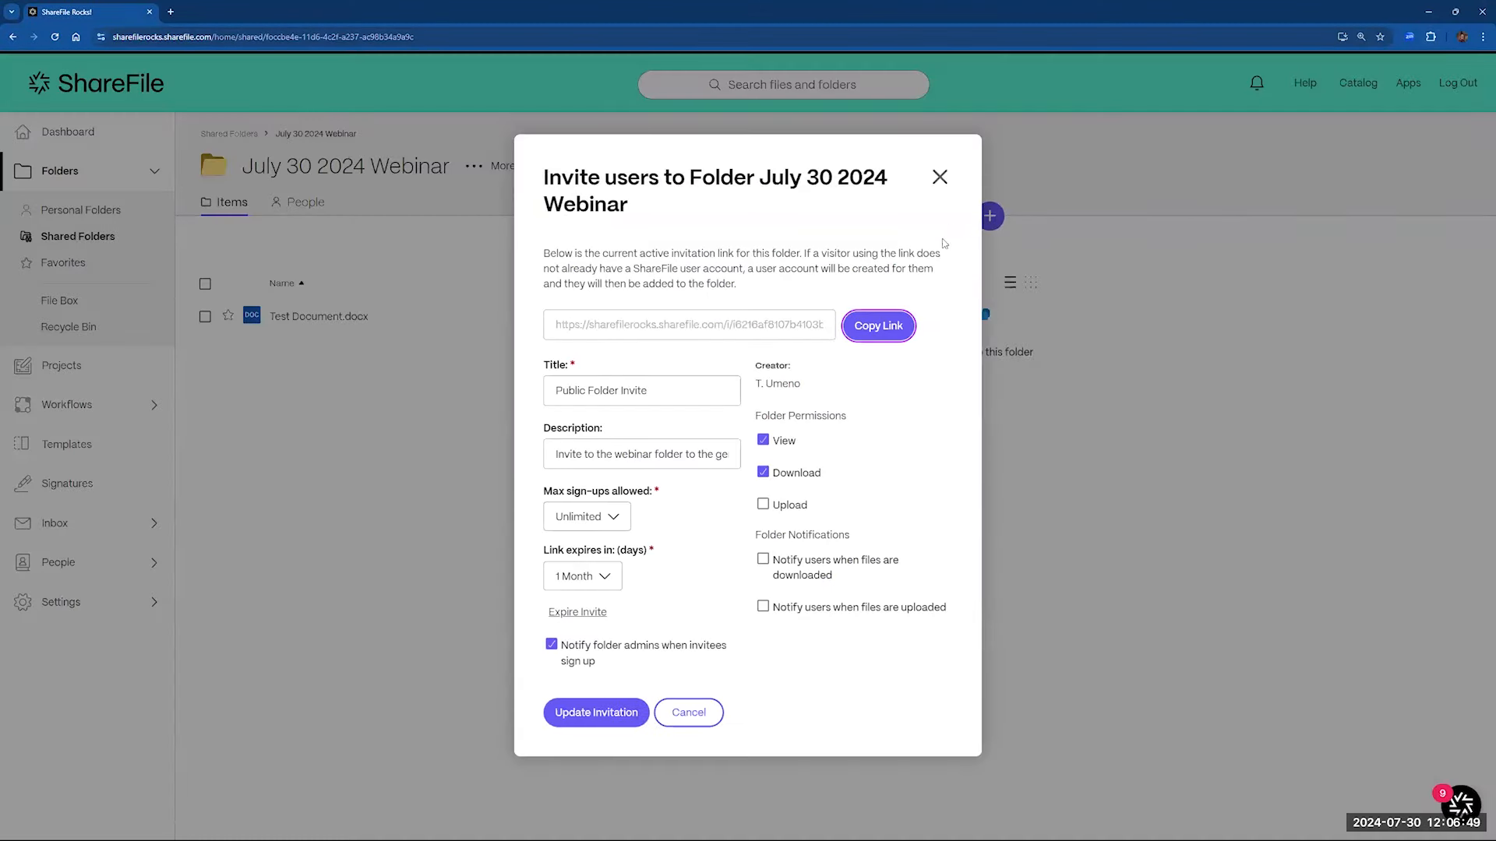
# Step: Close the invitation dialog and go to Admin Settings > Advanced Preferences > File Drops
pyautogui.click(940, 184)
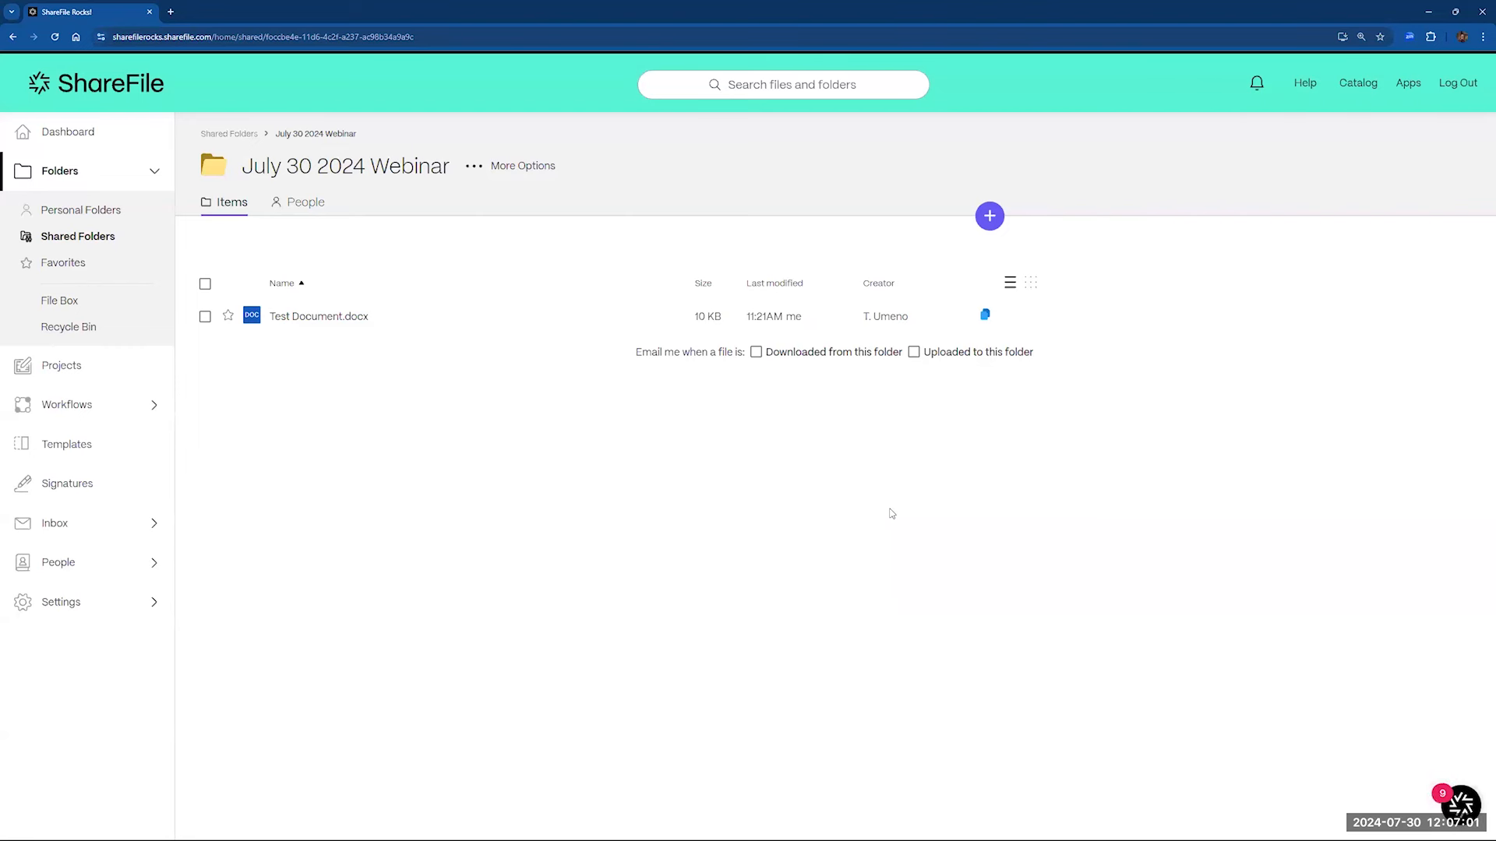
pyautogui.click(46, 602)
pyautogui.click(94, 517)
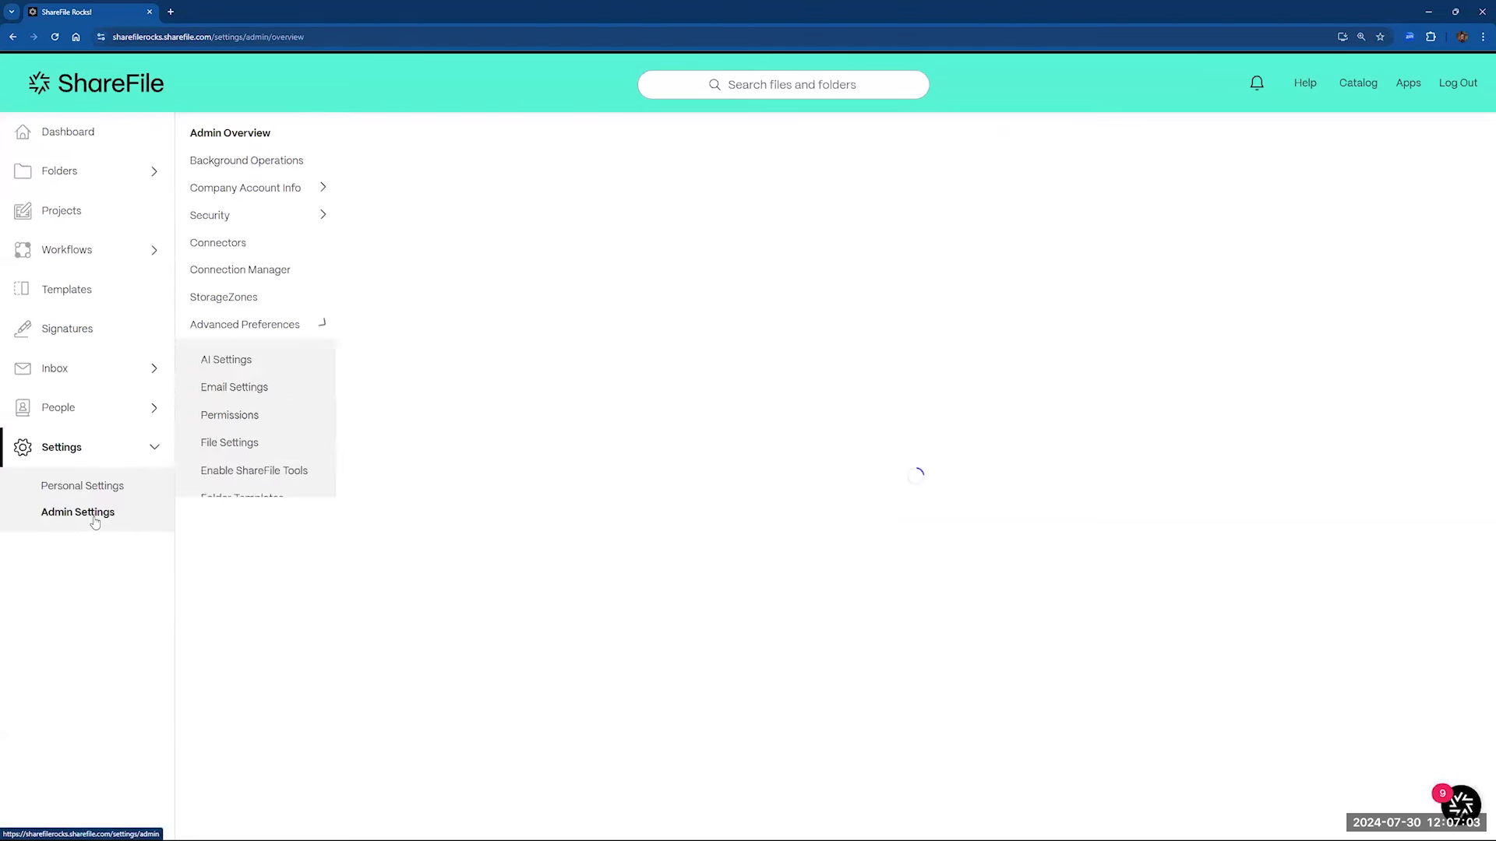
pyautogui.click(91, 554)
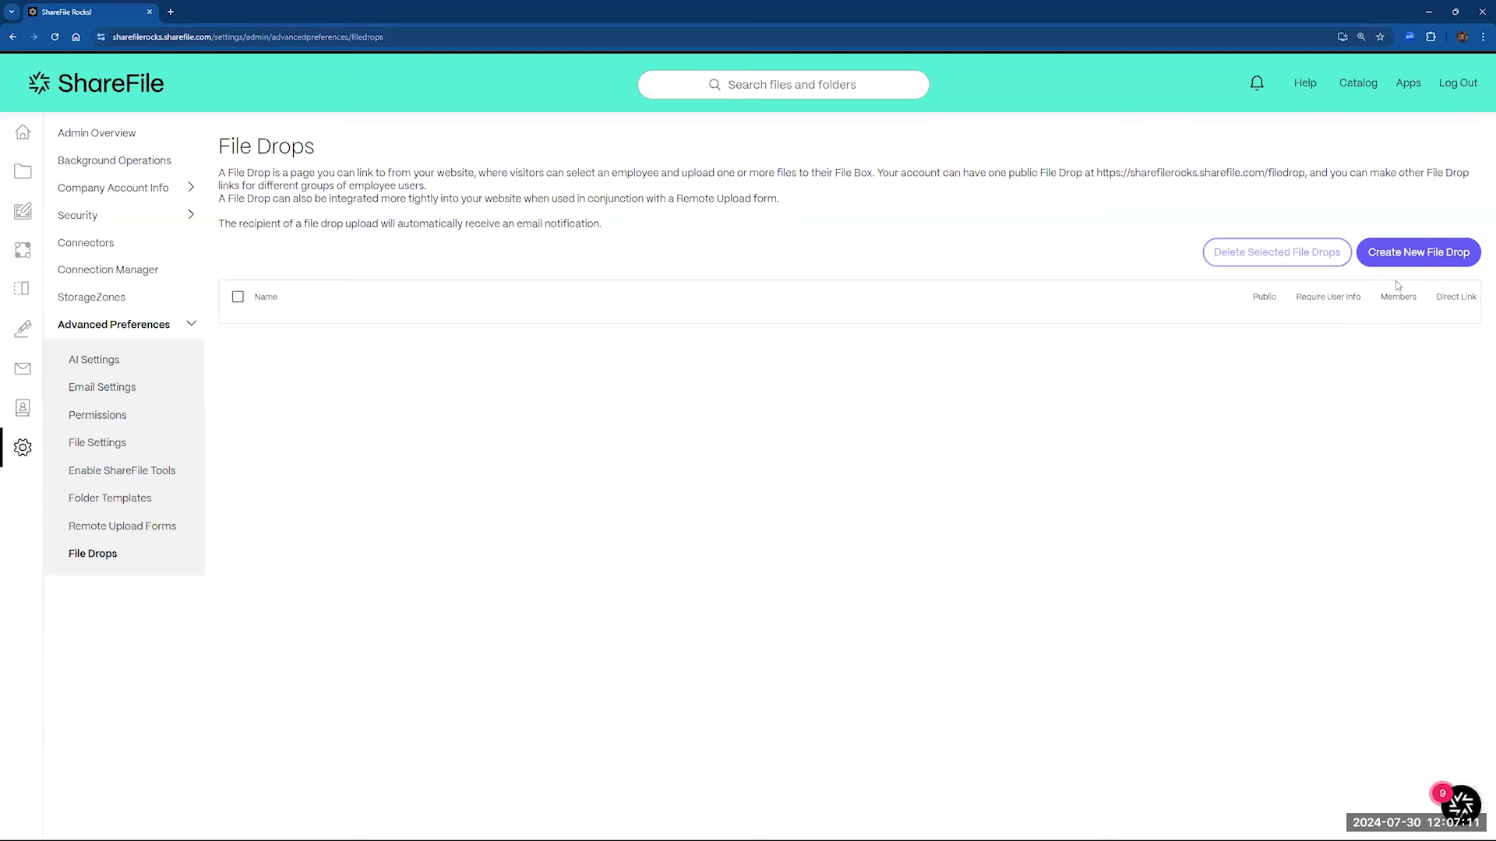
# Step: Create a public file drop named 'Webinar File Drop'
pyautogui.click(1404, 256)
pyautogui.click(586, 415)
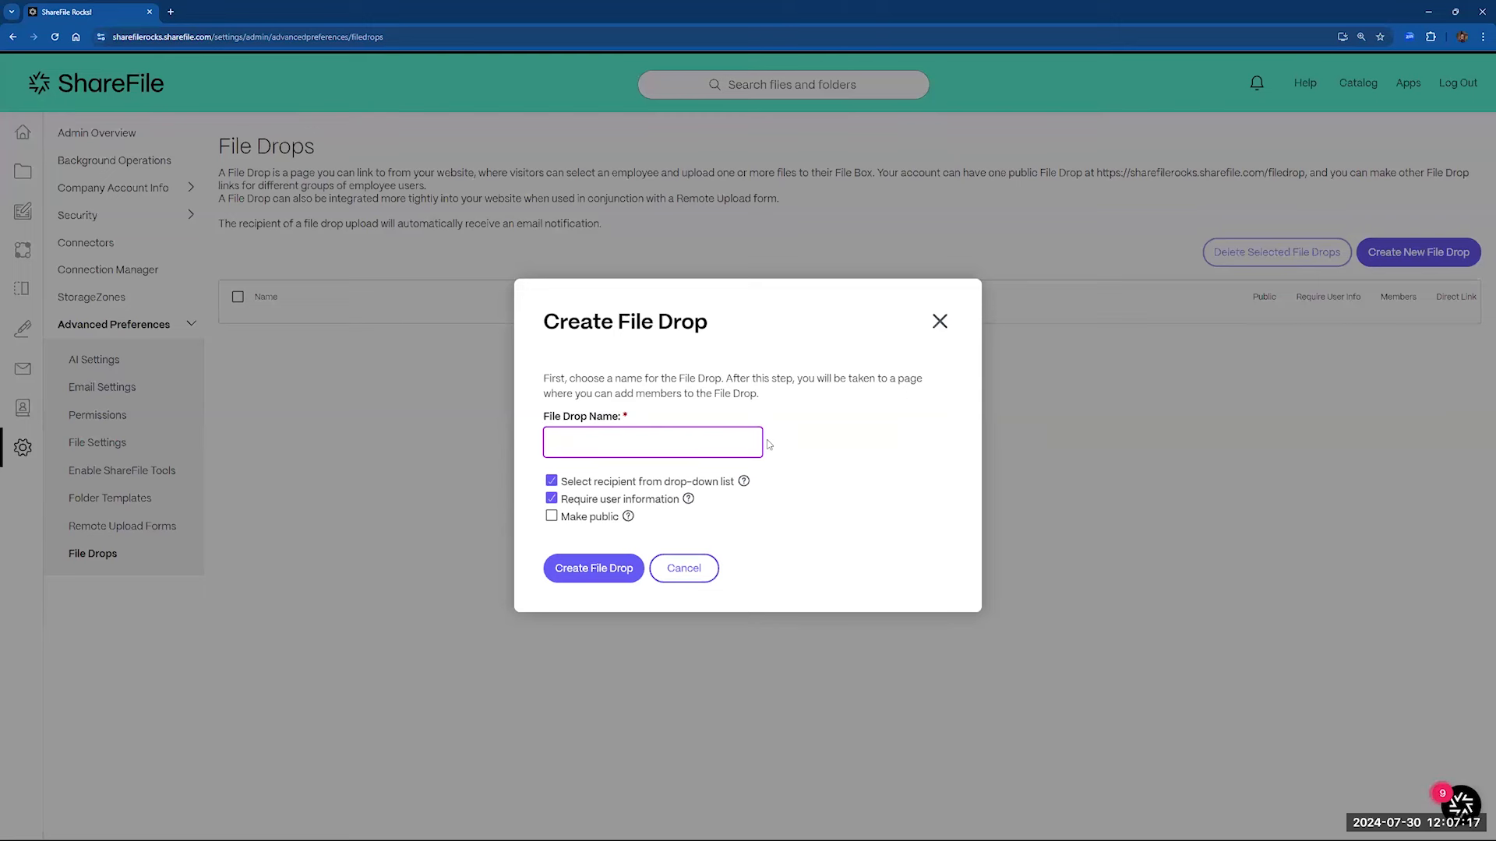
pyautogui.write('Webinar File Drop')
pyautogui.click(552, 515)
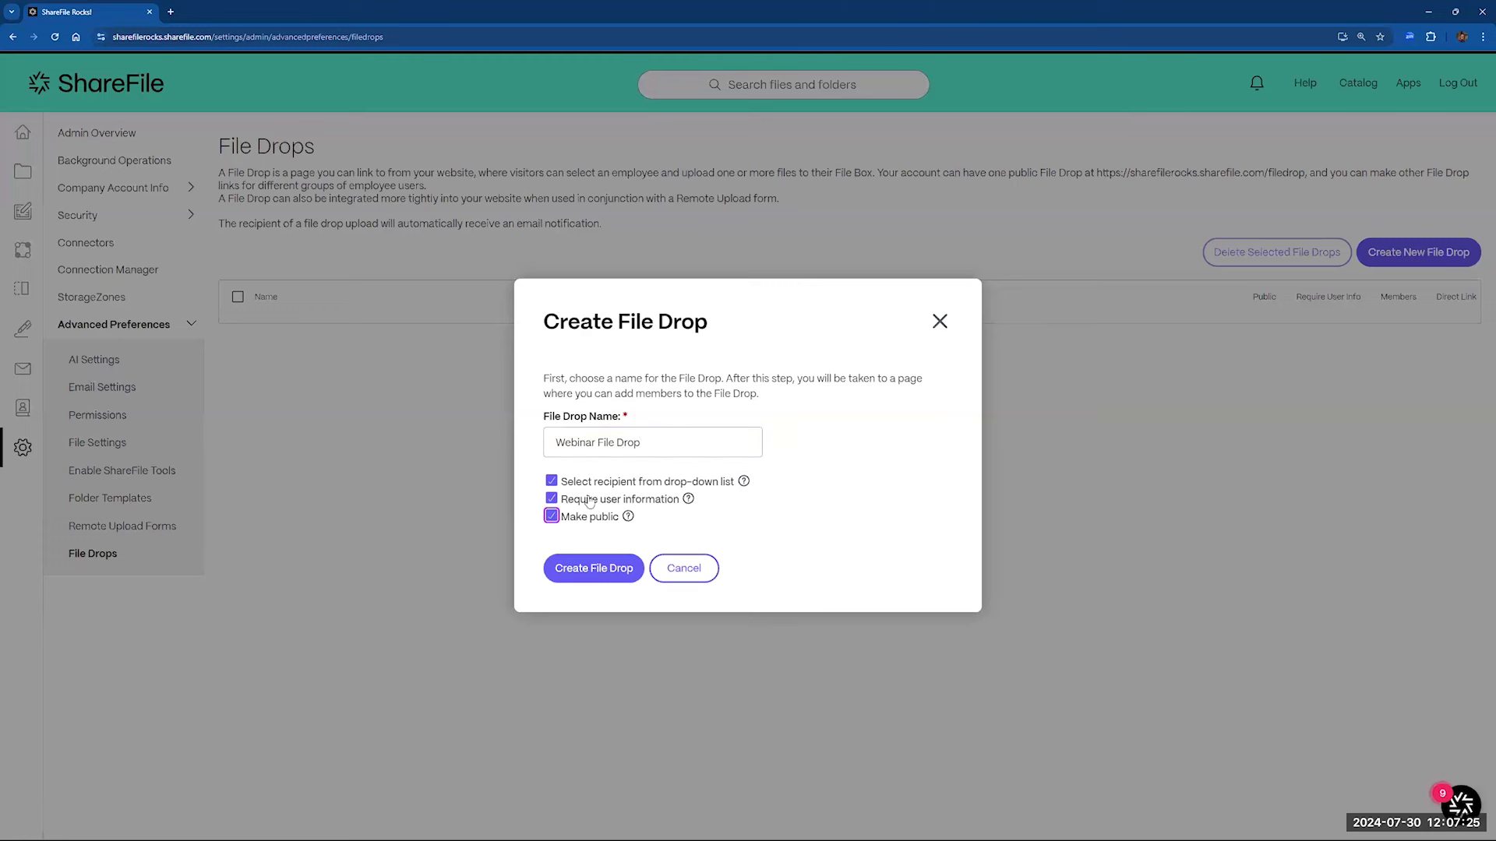
pyautogui.click(595, 569)
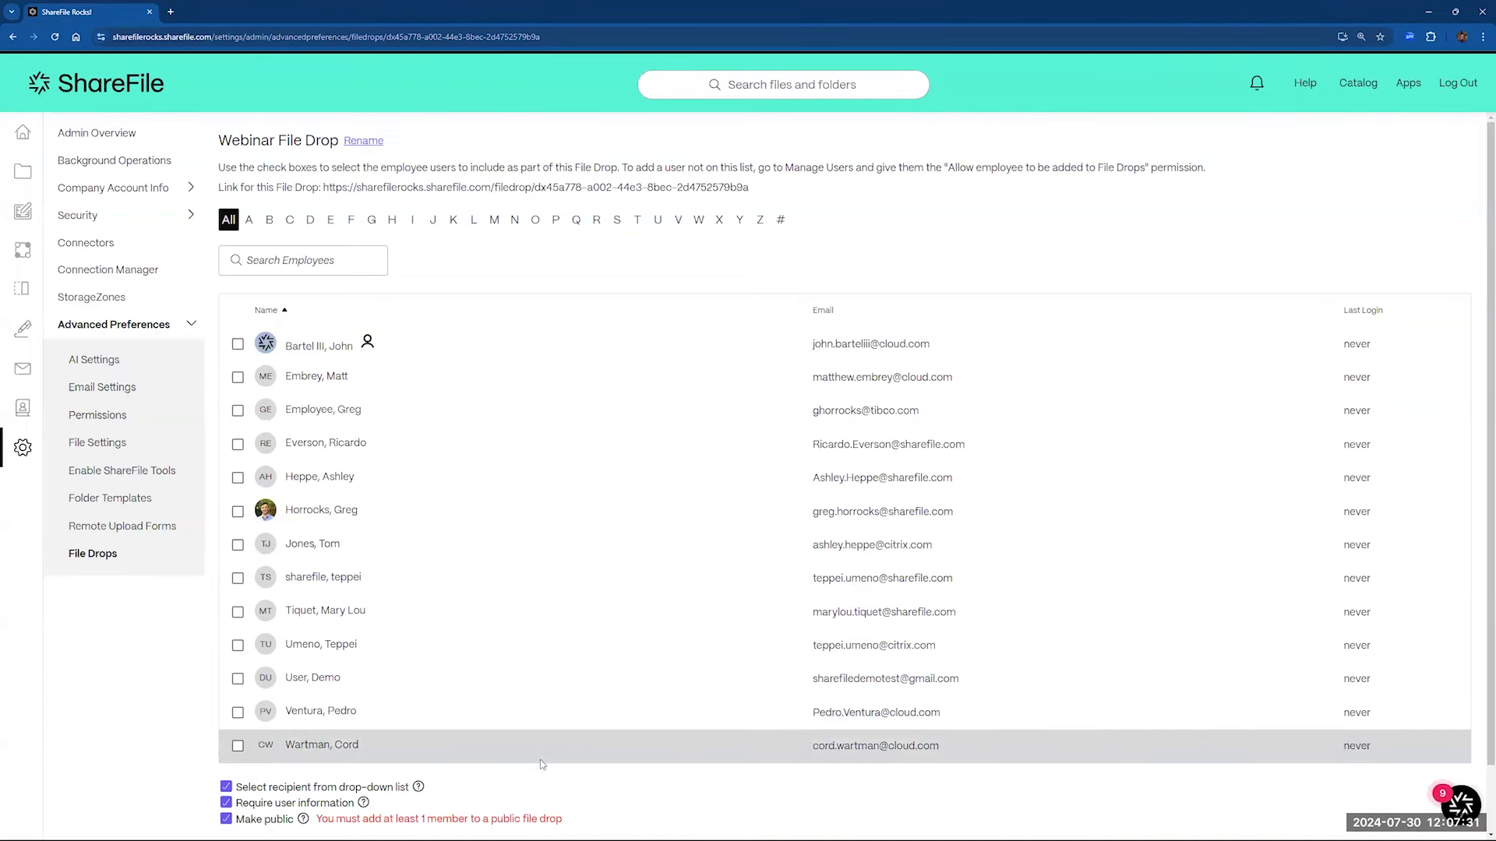
# Step: Add two employees as members of the file drop and save the changes
pyautogui.click(238, 512)
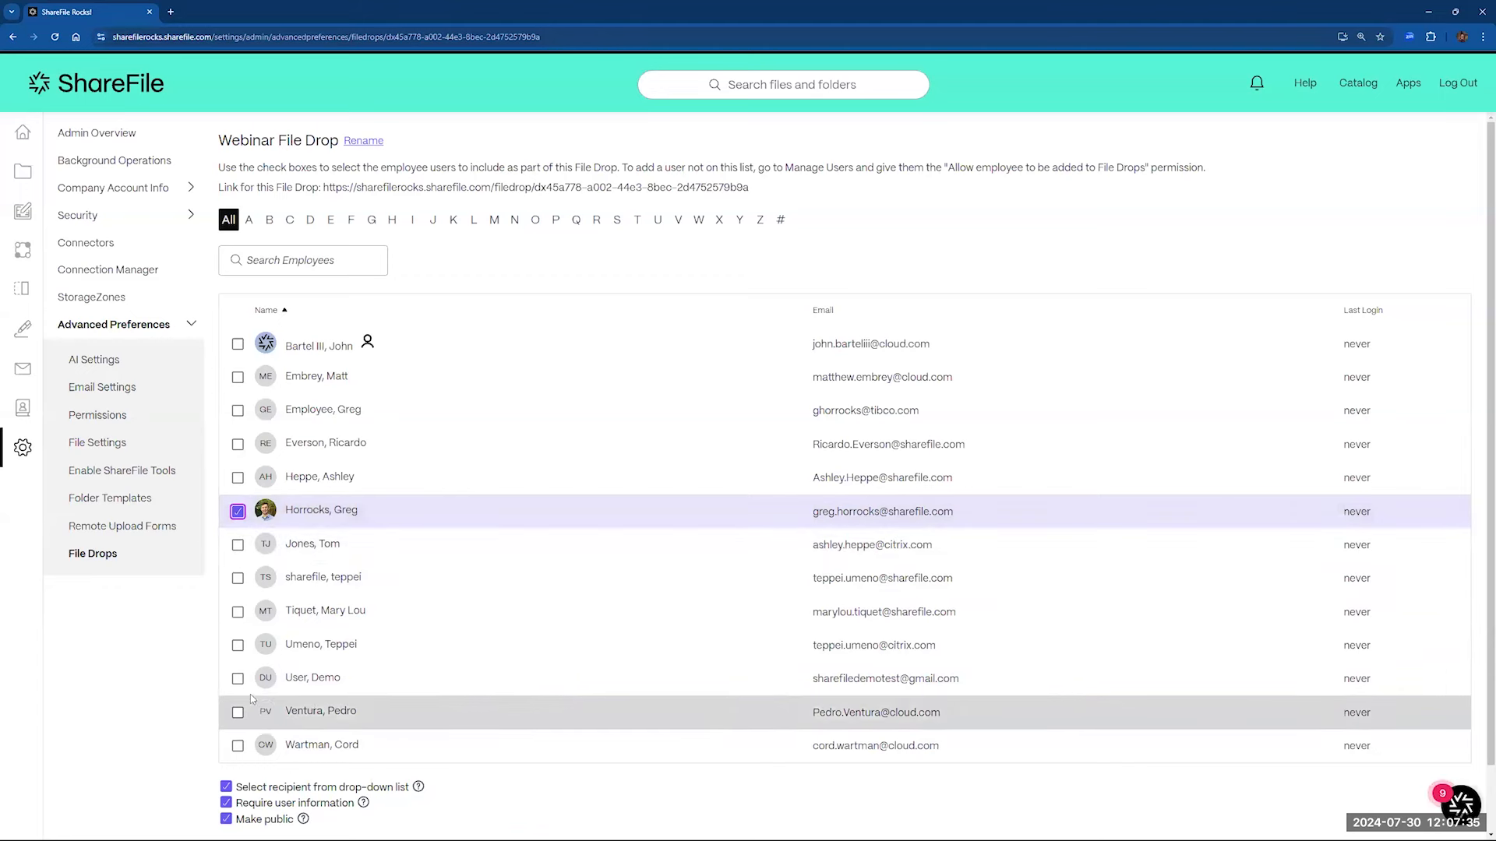
pyautogui.click(238, 646)
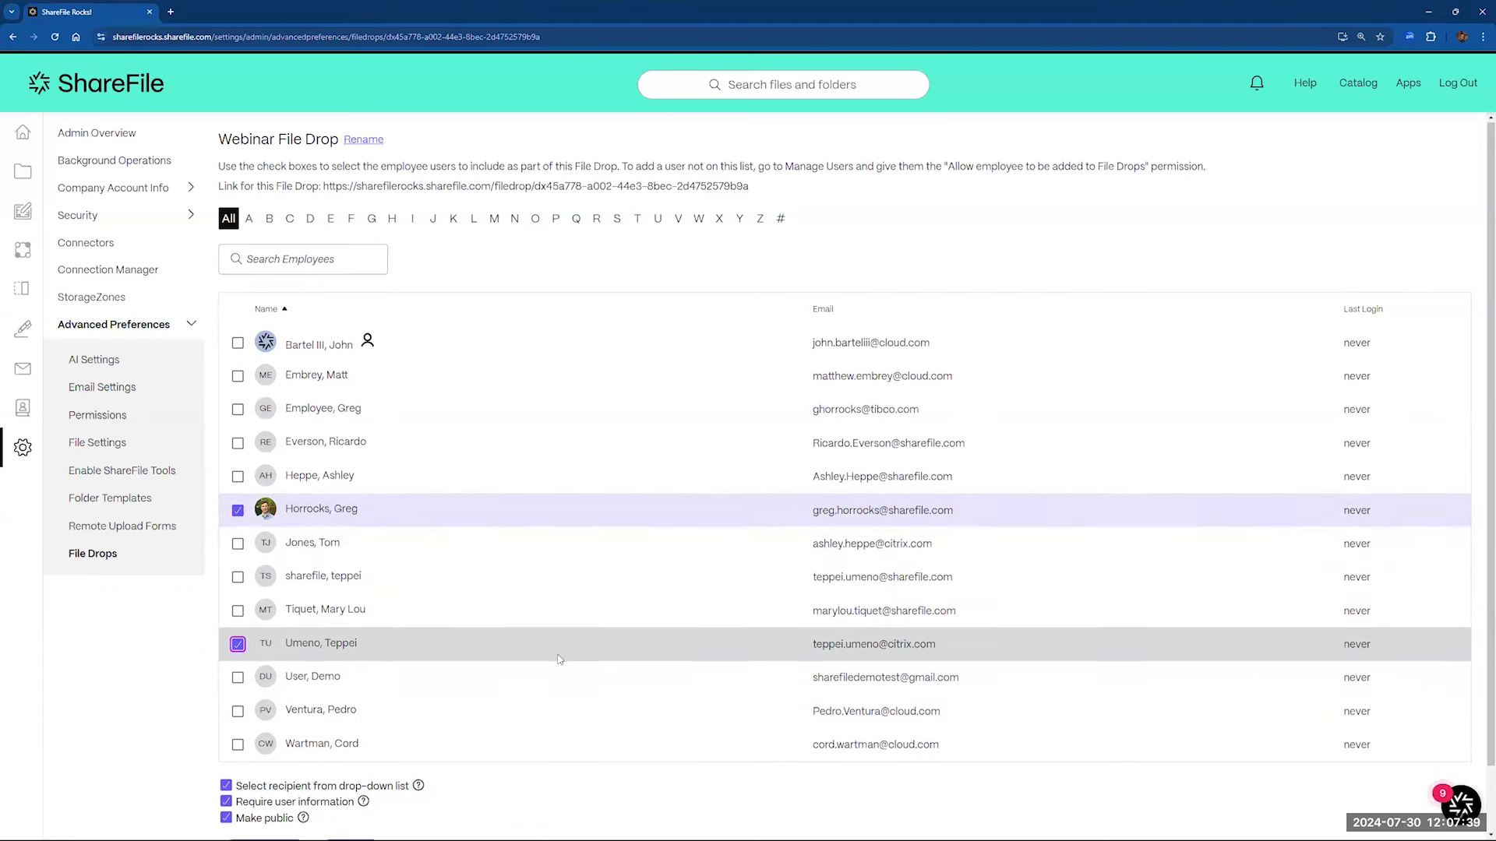
pyautogui.scroll(-1, 558, 660)
pyautogui.click(279, 795)
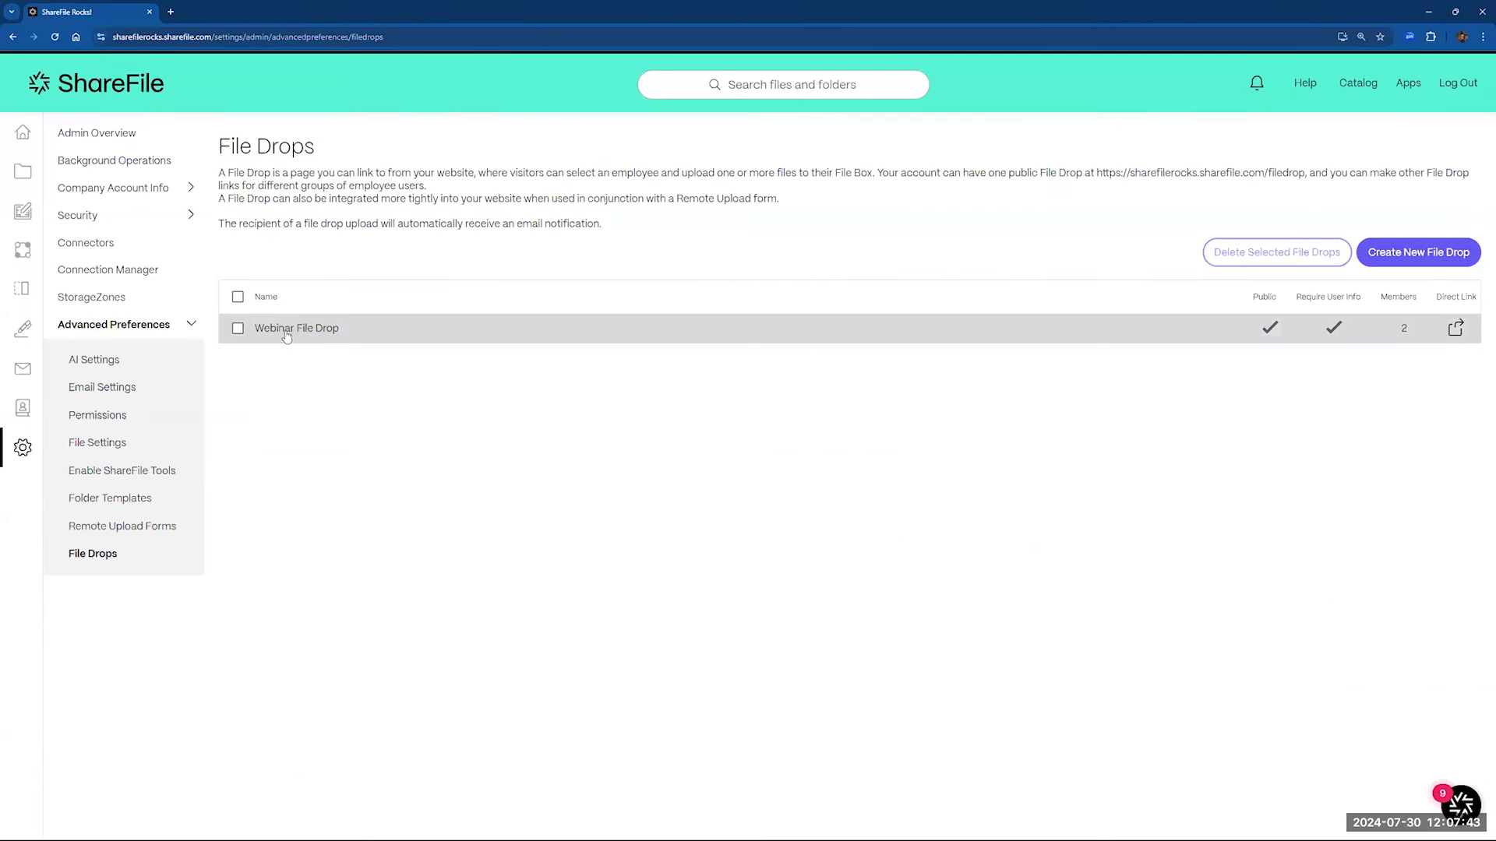
# Step: Copy the Webinar File Drop's direct link and load it in a new tab
pyautogui.click(1455, 327)
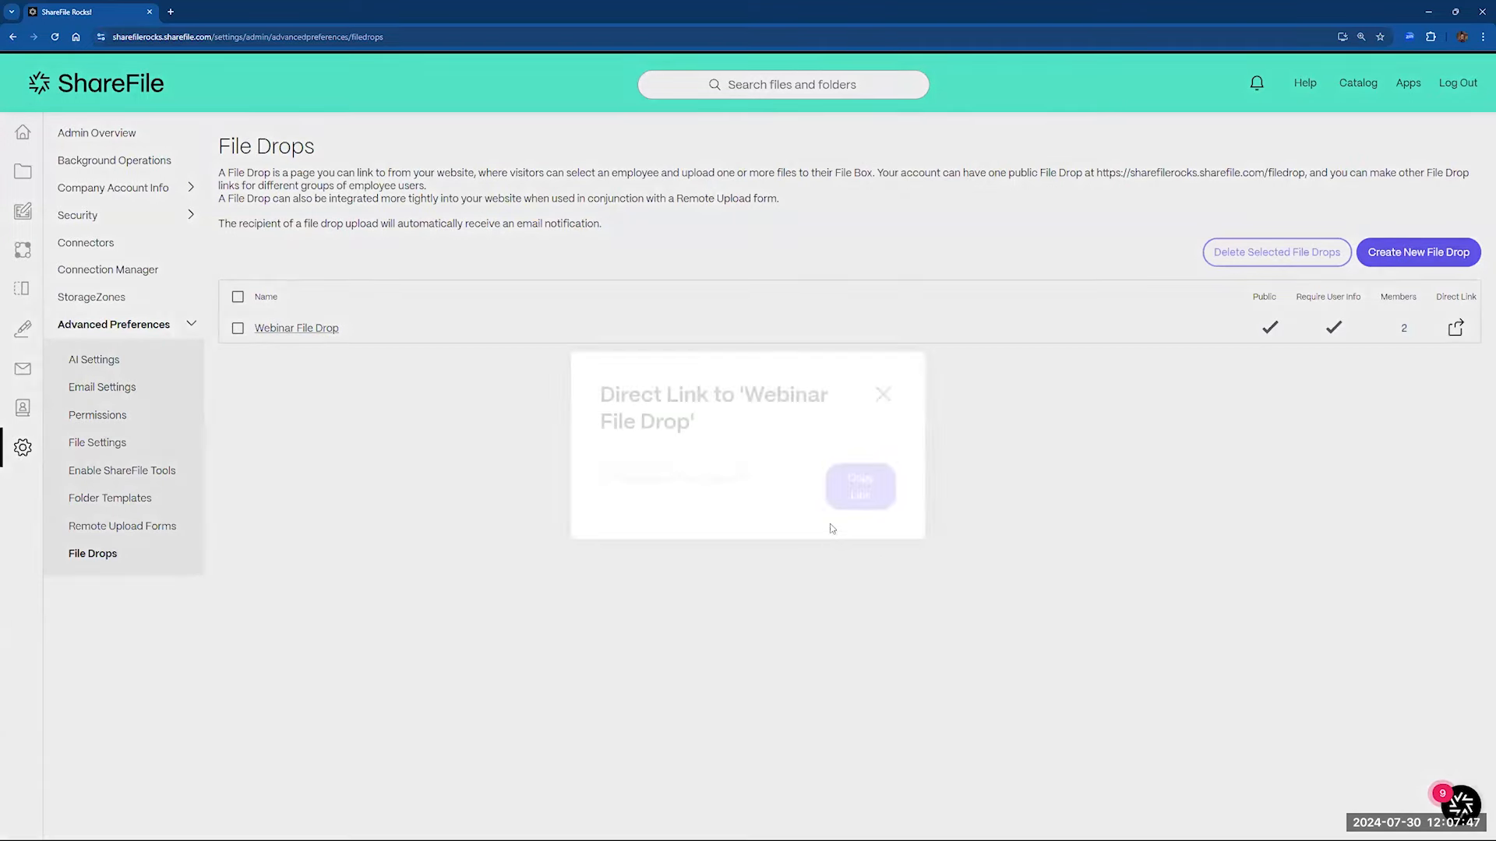
pyautogui.click(859, 488)
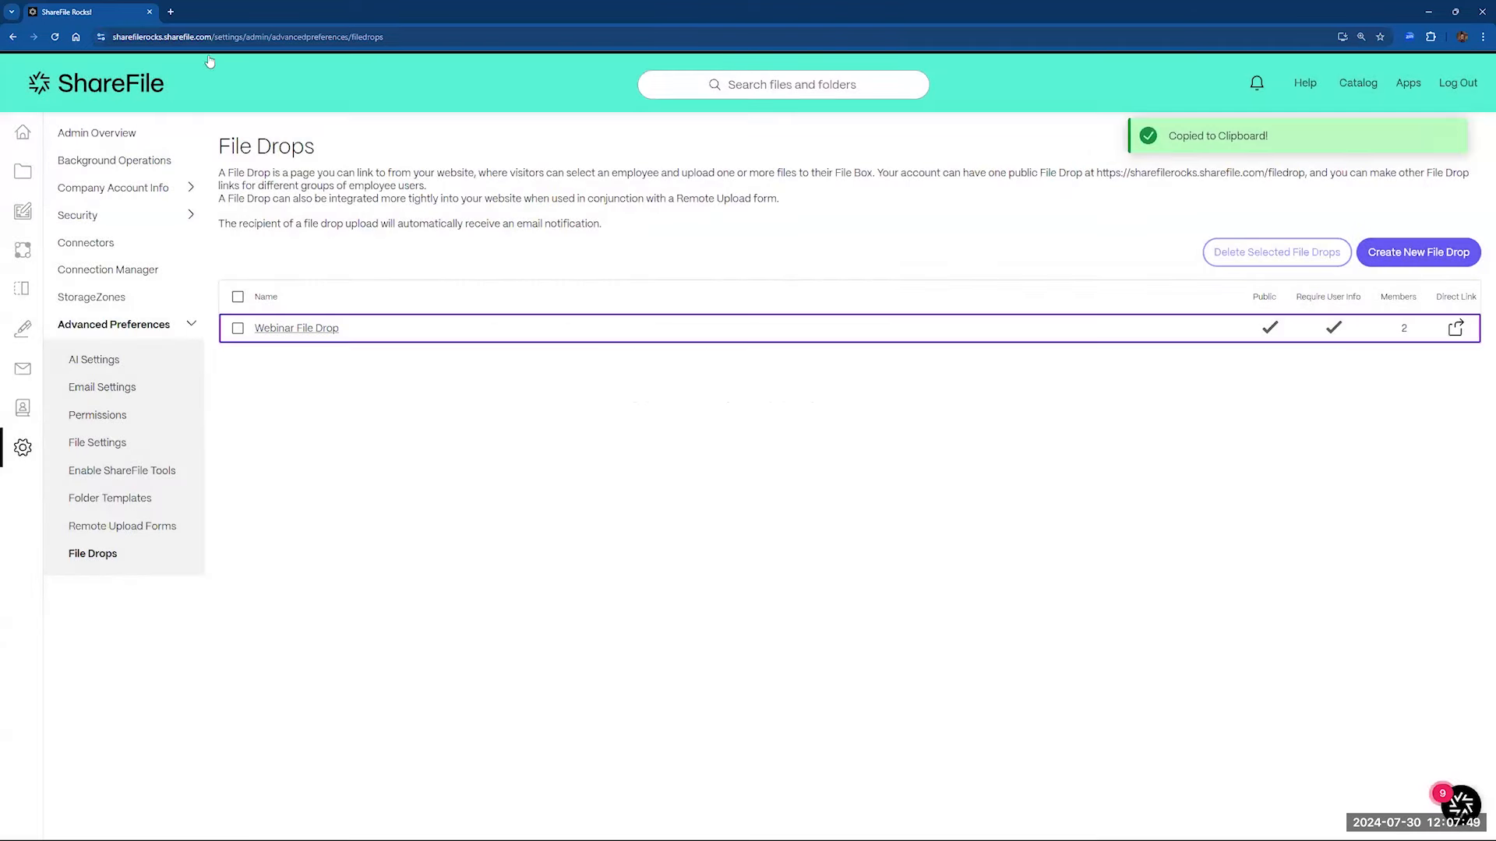
pyautogui.click(171, 12)
pyautogui.hotkey('ctrl', 'v')
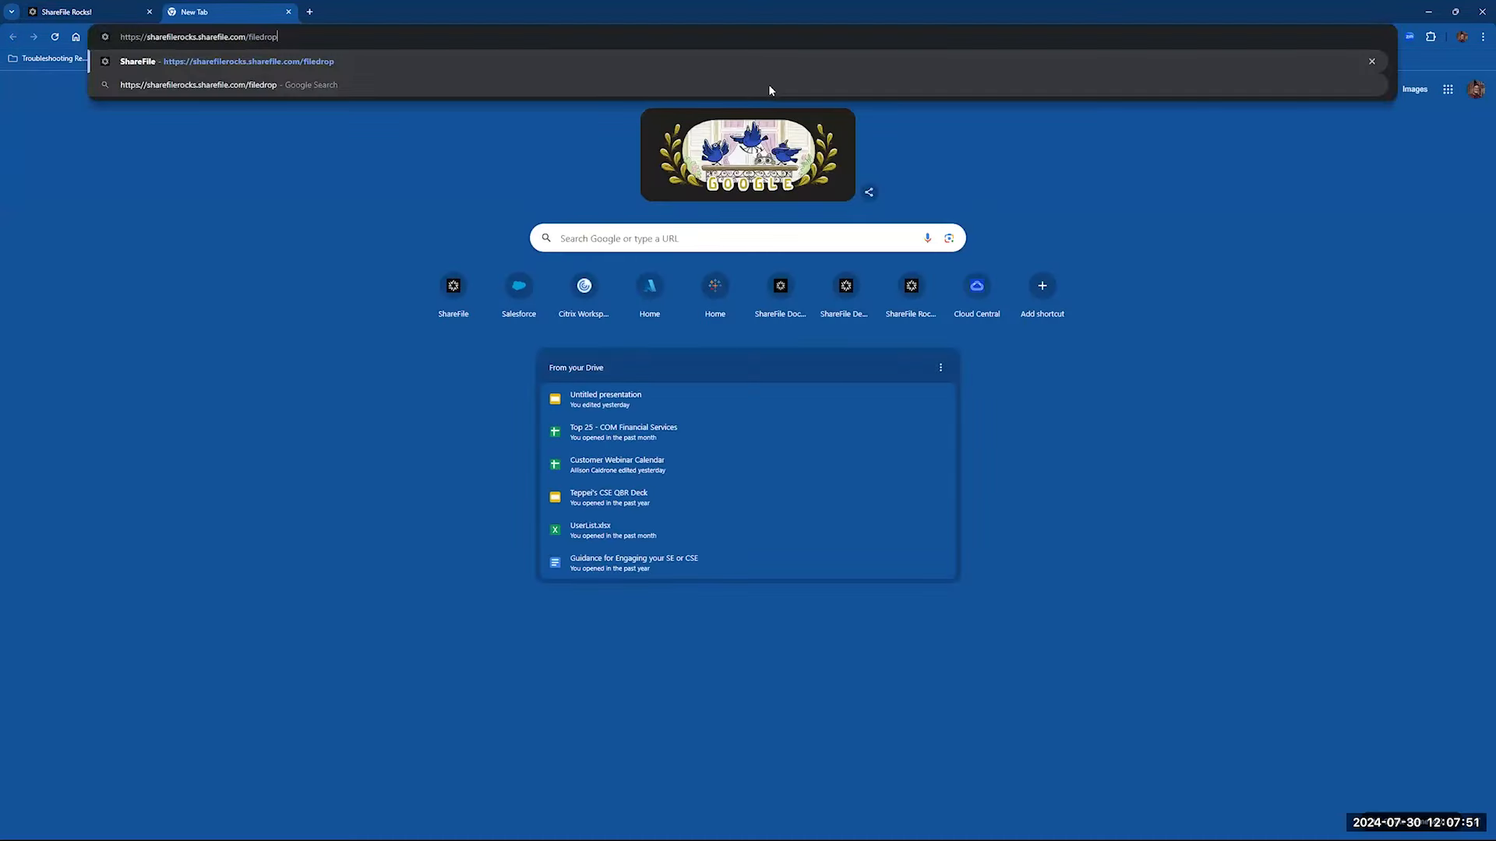
pyautogui.press('Return')
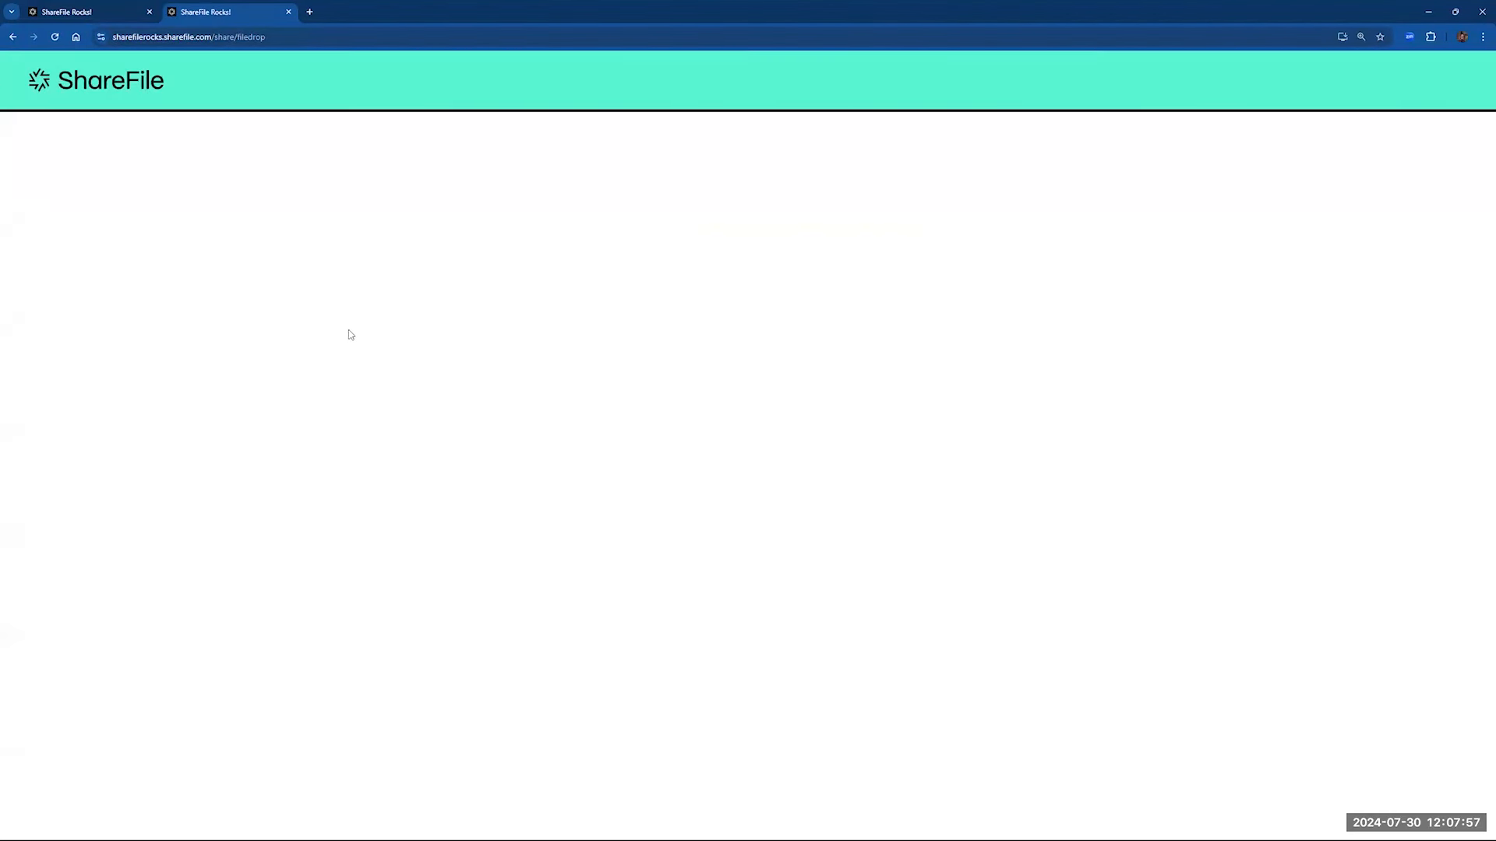
# Step: Submit the uploader's e-mail, first name and last name on the file drop form
pyautogui.click(799, 201)
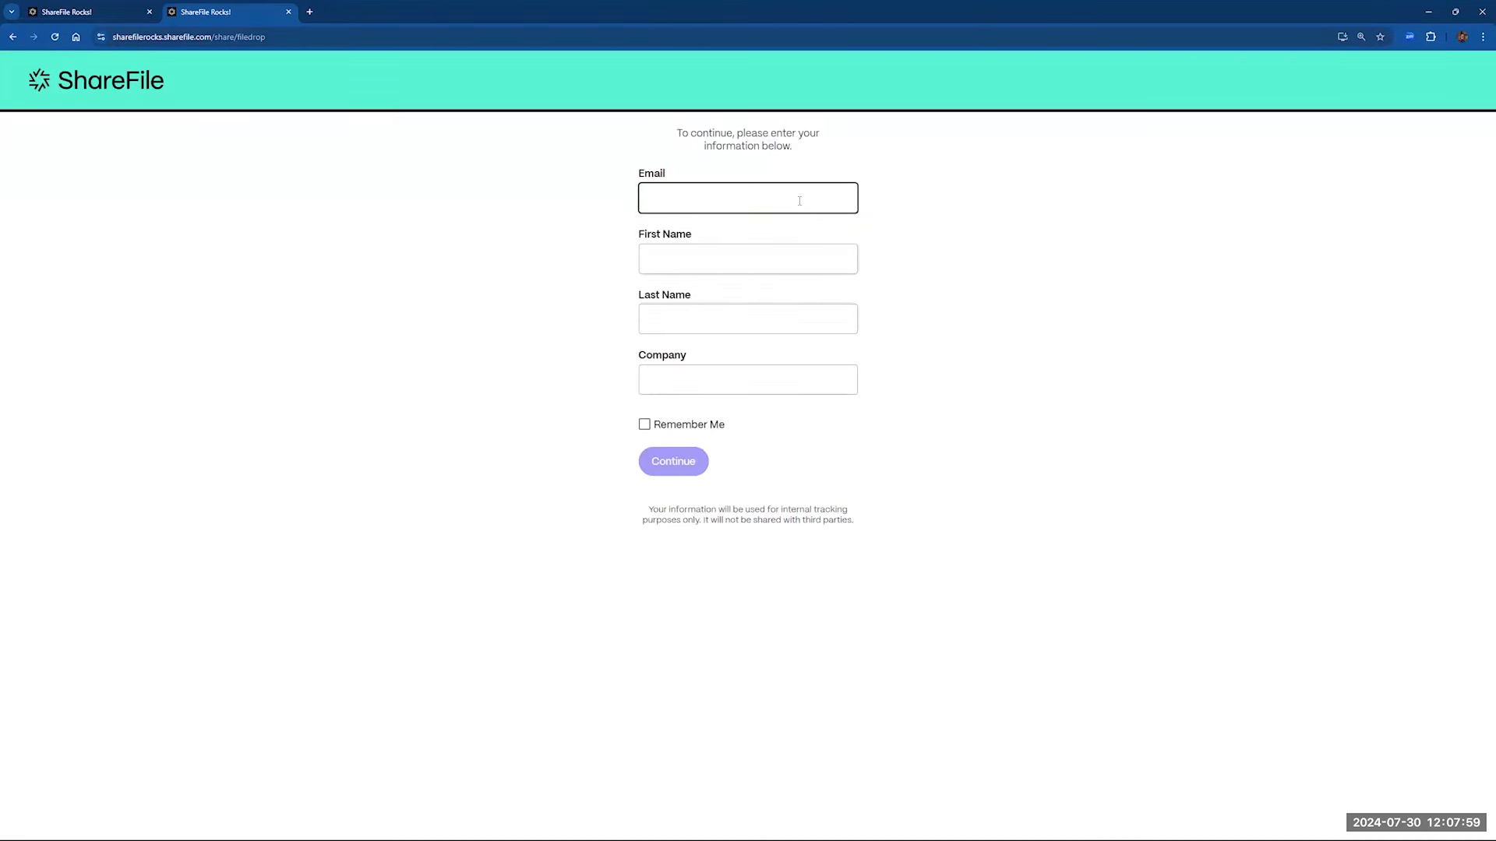
pyautogui.press('Tab')
pyautogui.write('Sha')
pyautogui.press('Tab')
pyautogui.write('Test')
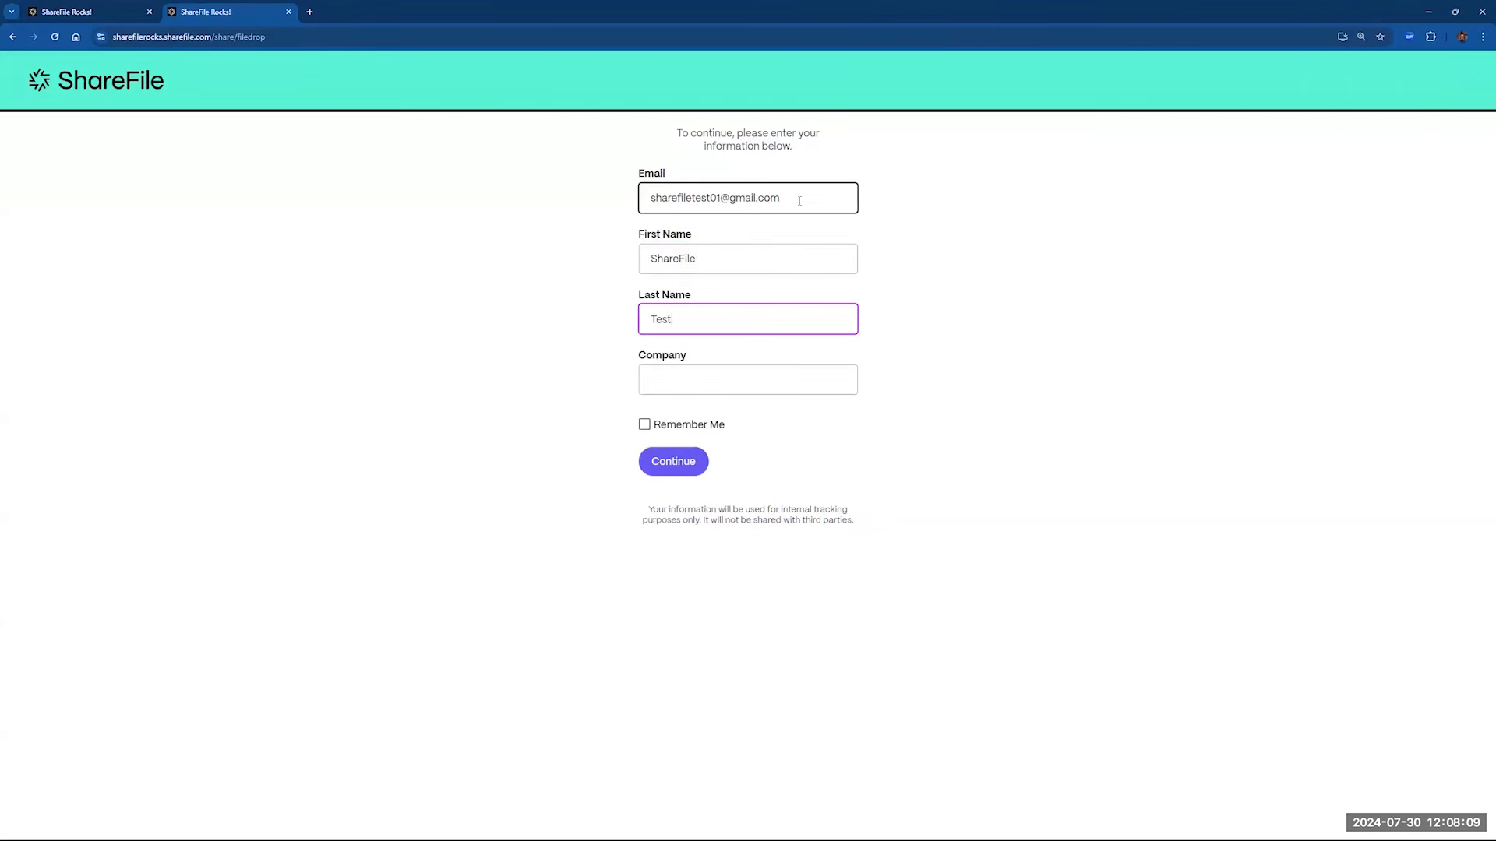
pyautogui.click(673, 461)
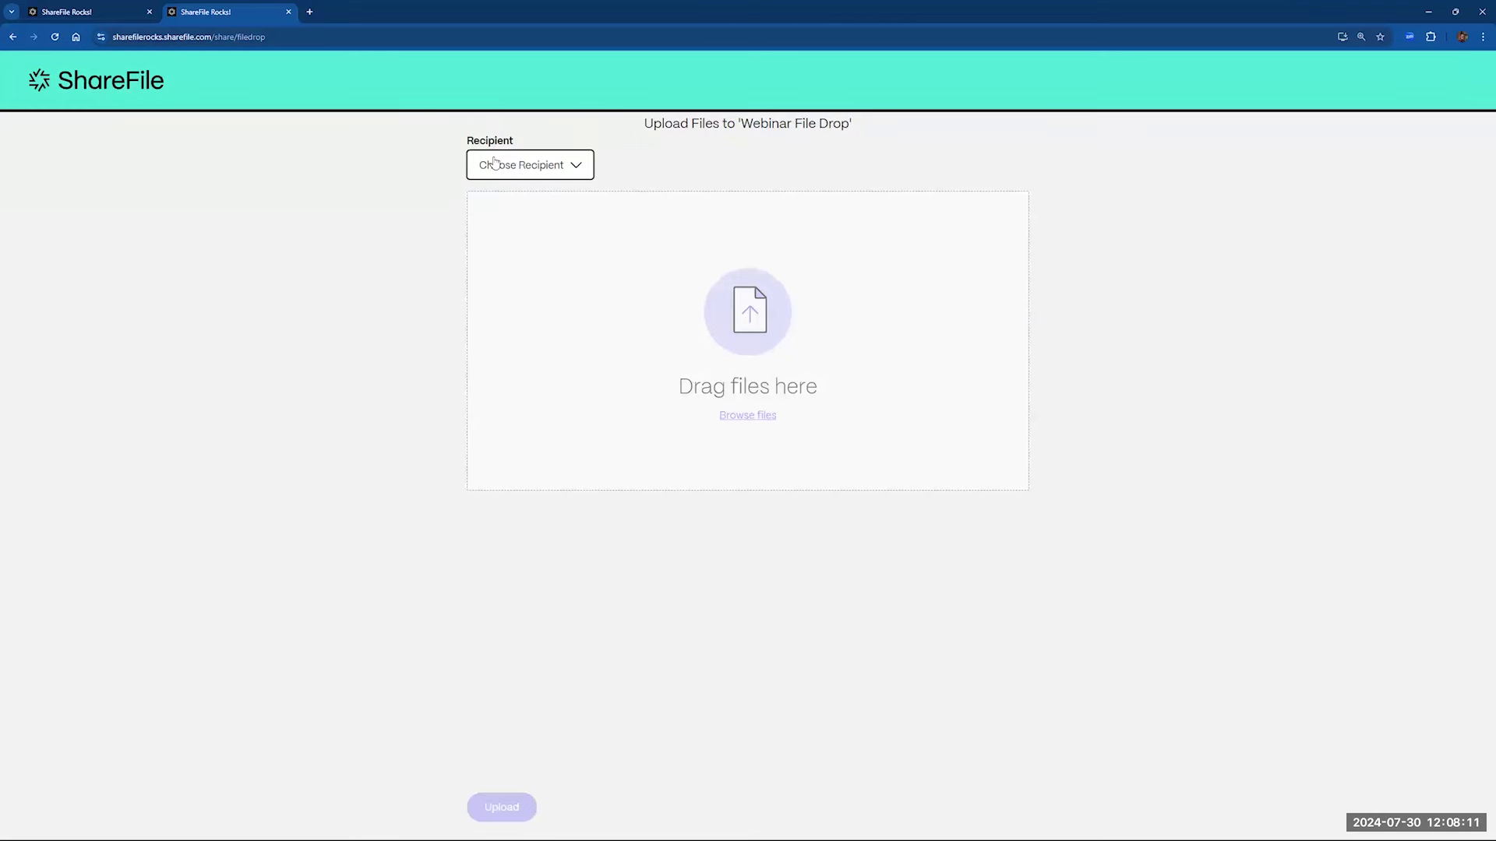
# Step: Choose a recipient employee, upload Test Document.pdf from Downloads, and return to the admin tab
pyautogui.click(575, 164)
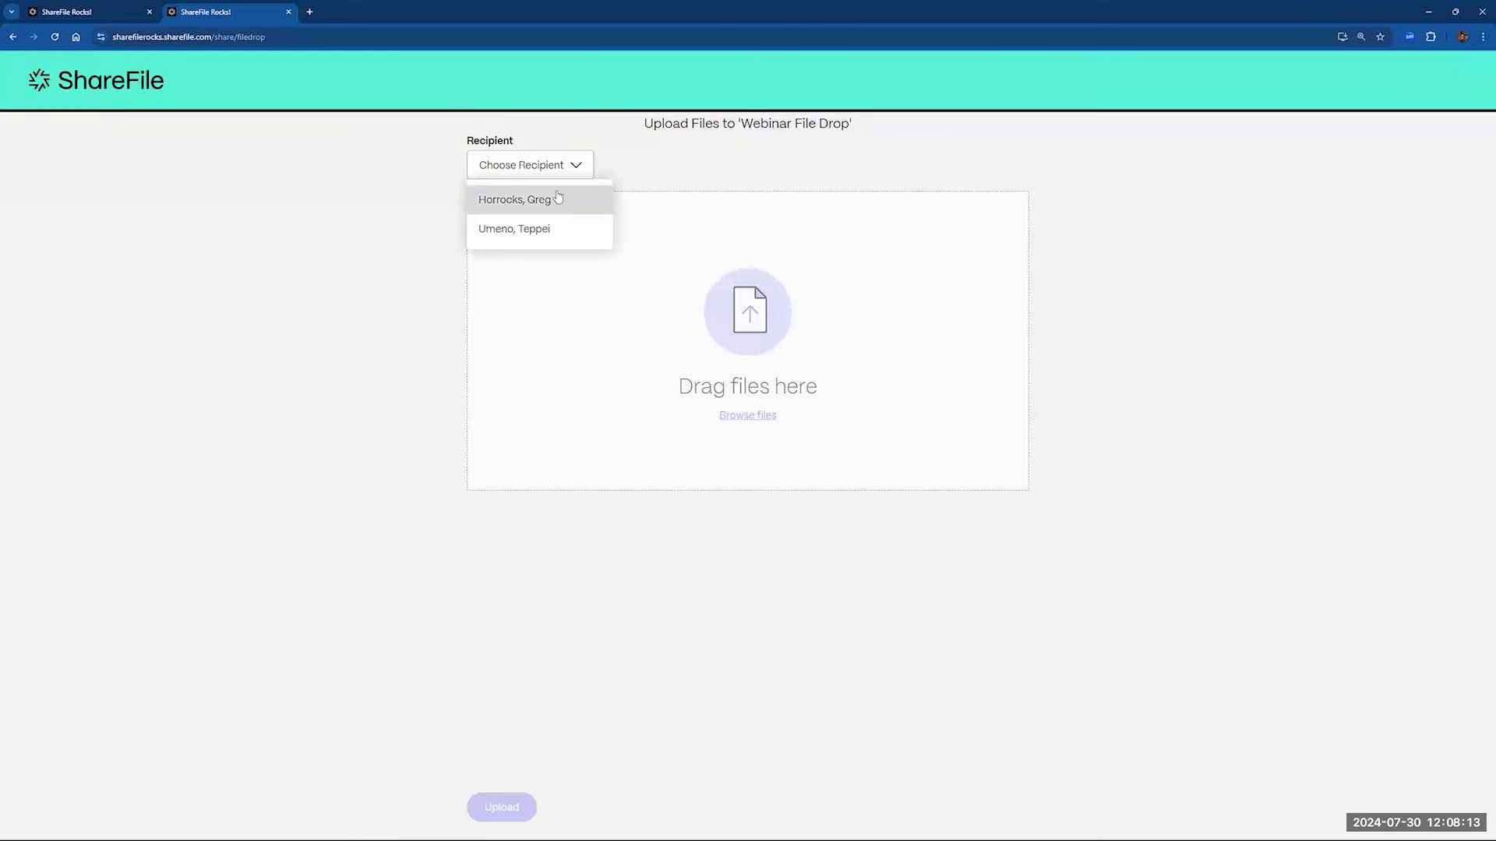
pyautogui.click(559, 231)
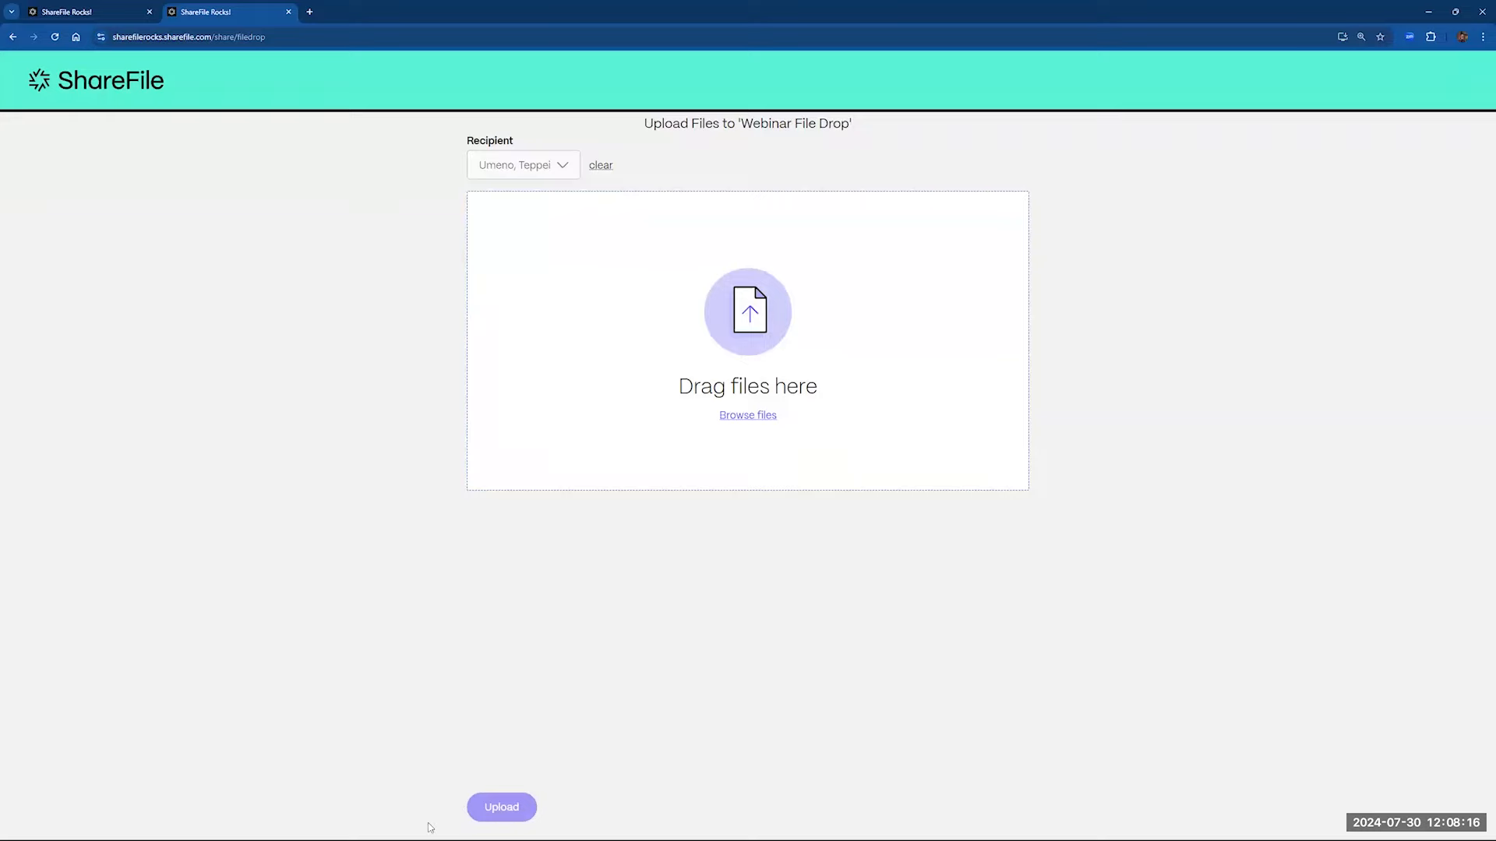
pyautogui.click(748, 417)
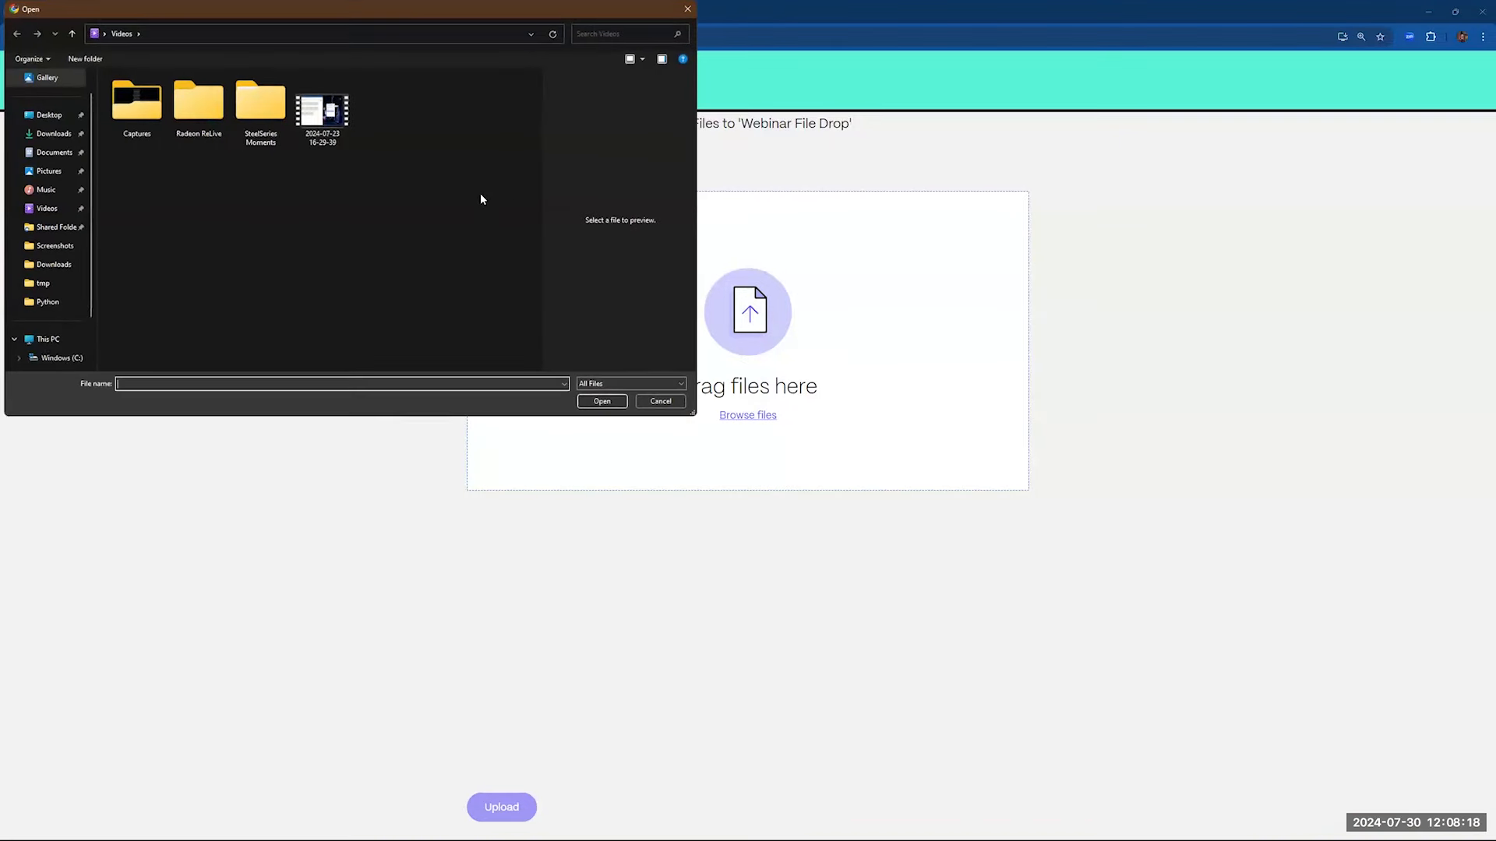
pyautogui.click(50, 152)
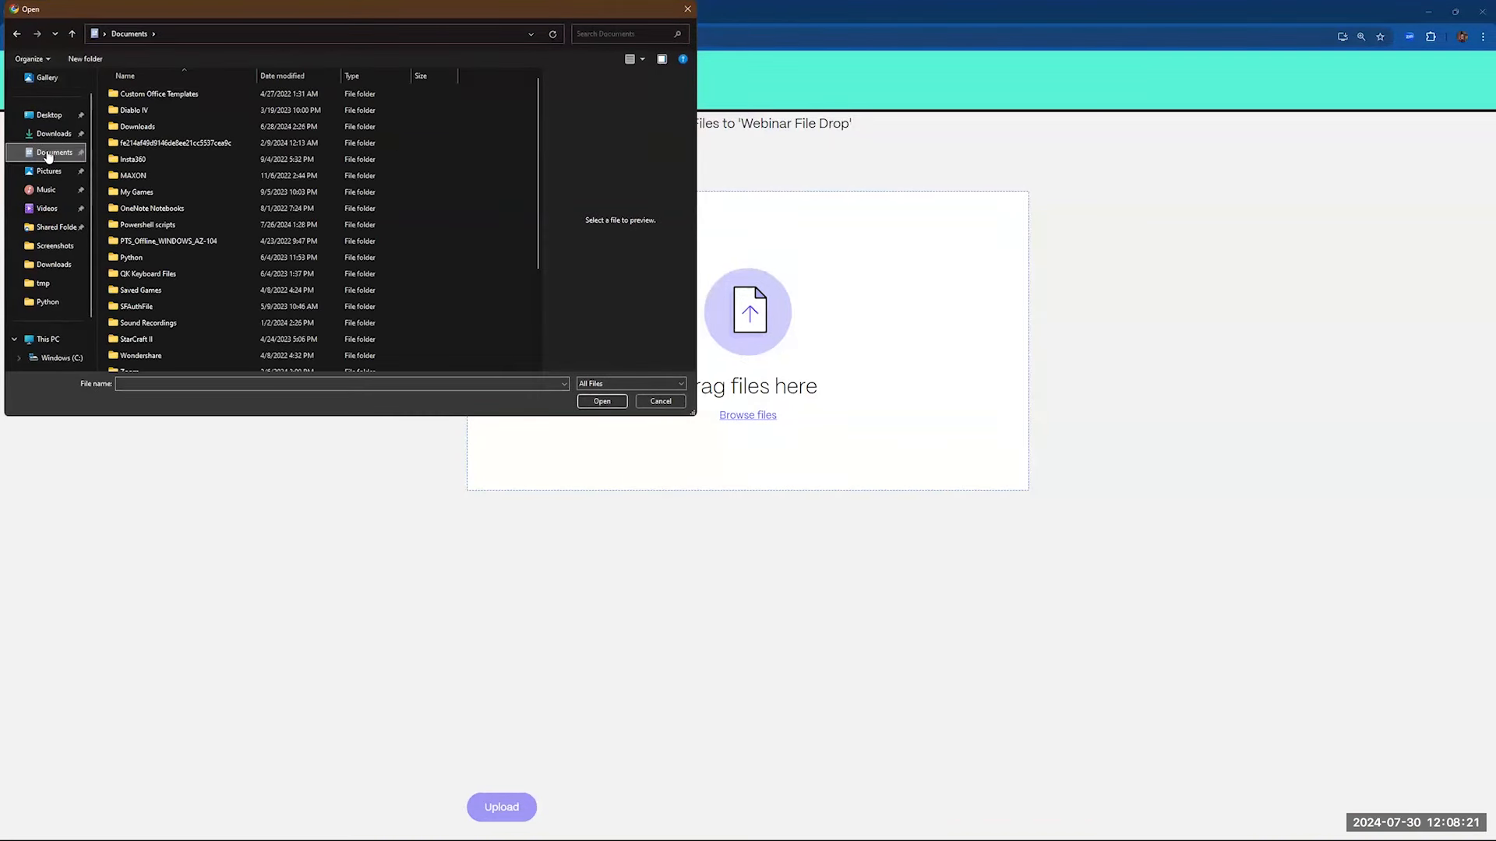
pyautogui.click(53, 133)
pyautogui.click(174, 110)
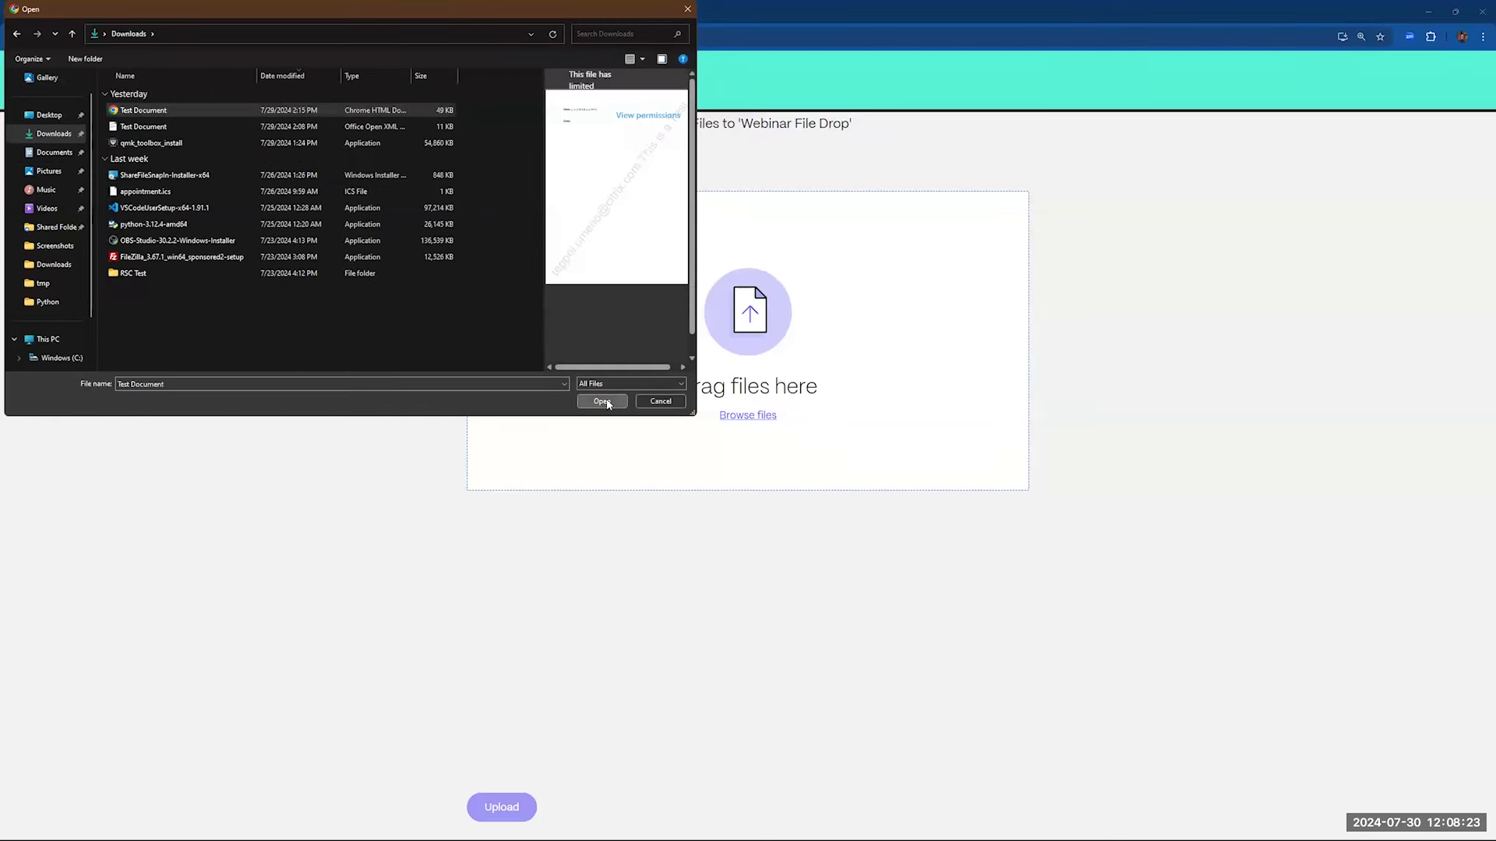
pyautogui.click(601, 401)
pyautogui.click(505, 811)
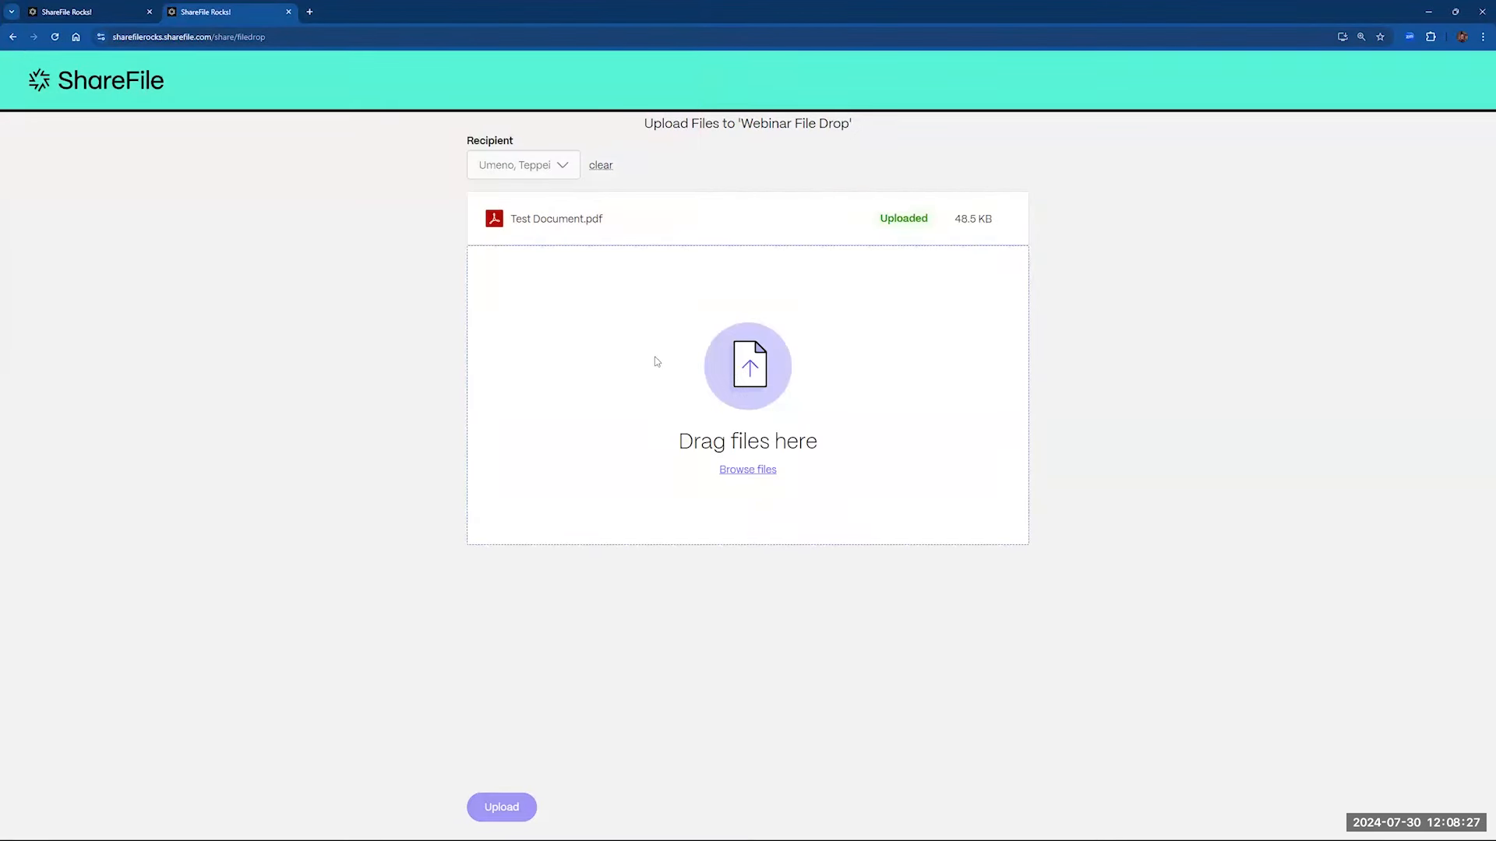
pyautogui.click(288, 12)
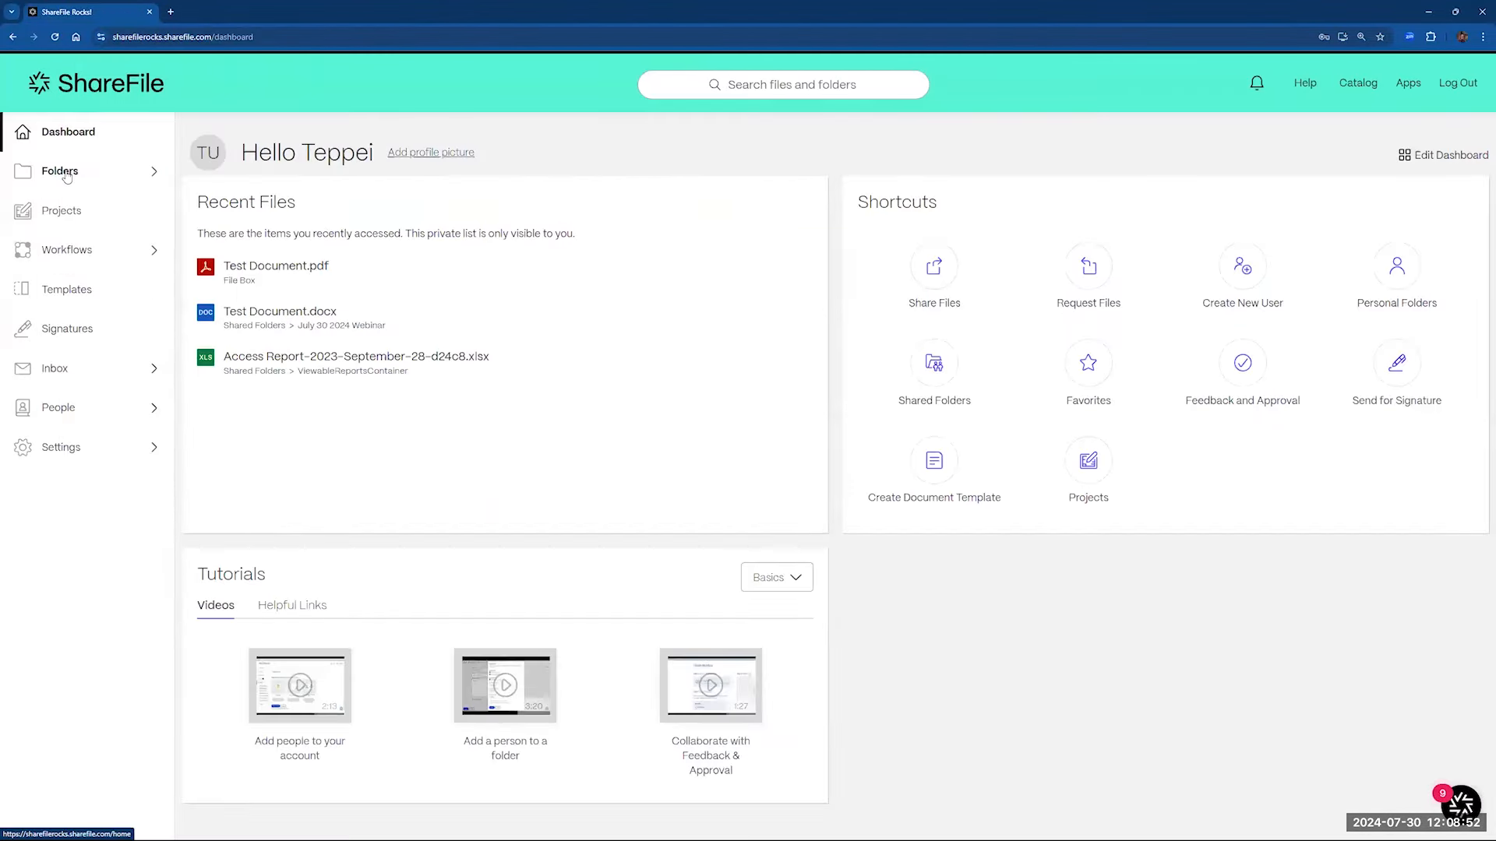
pyautogui.click(66, 175)
pyautogui.click(59, 304)
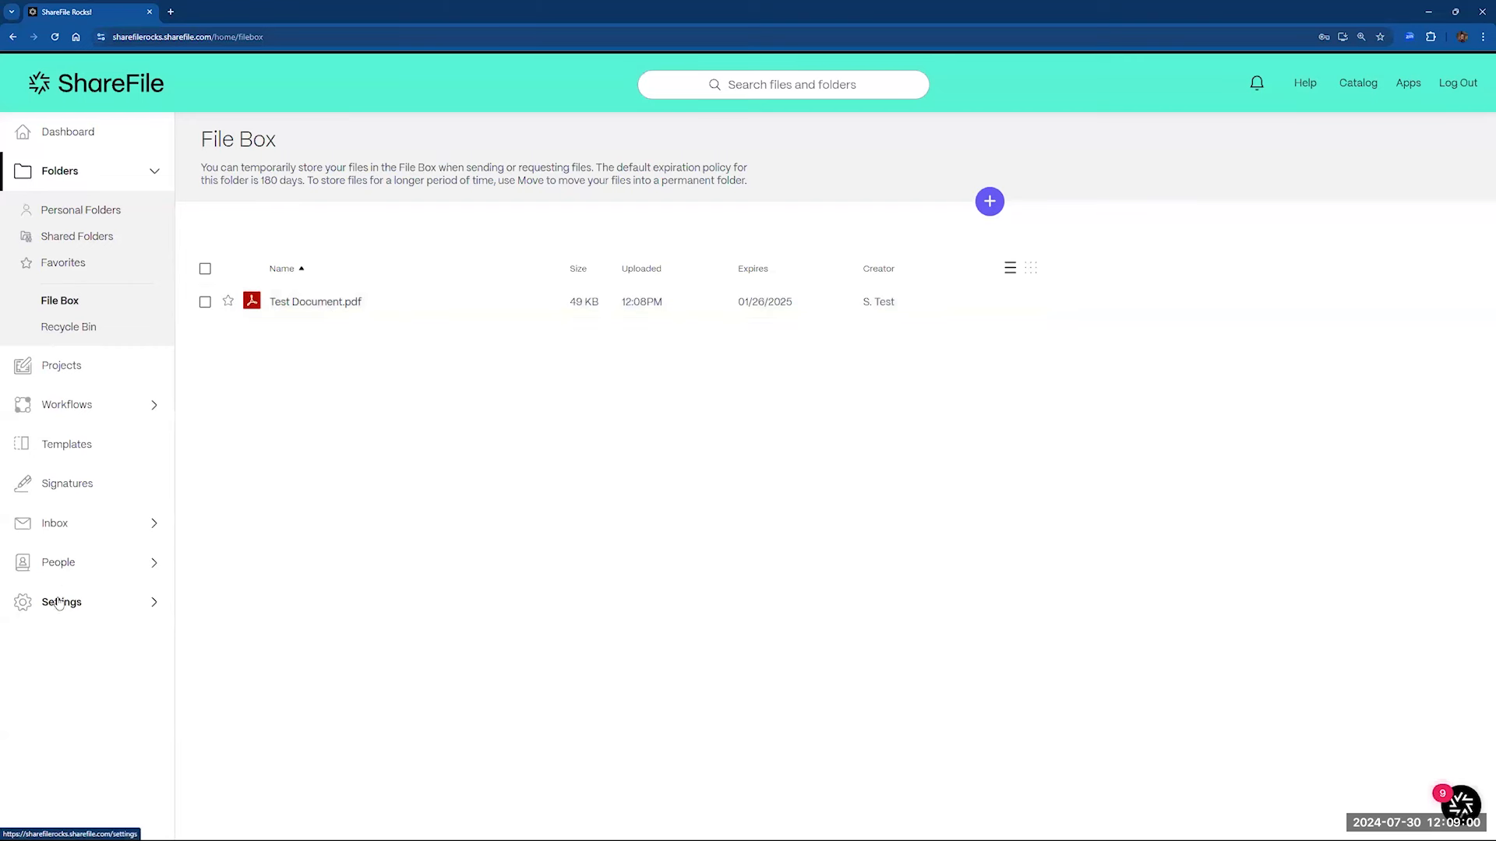
pyautogui.click(92, 514)
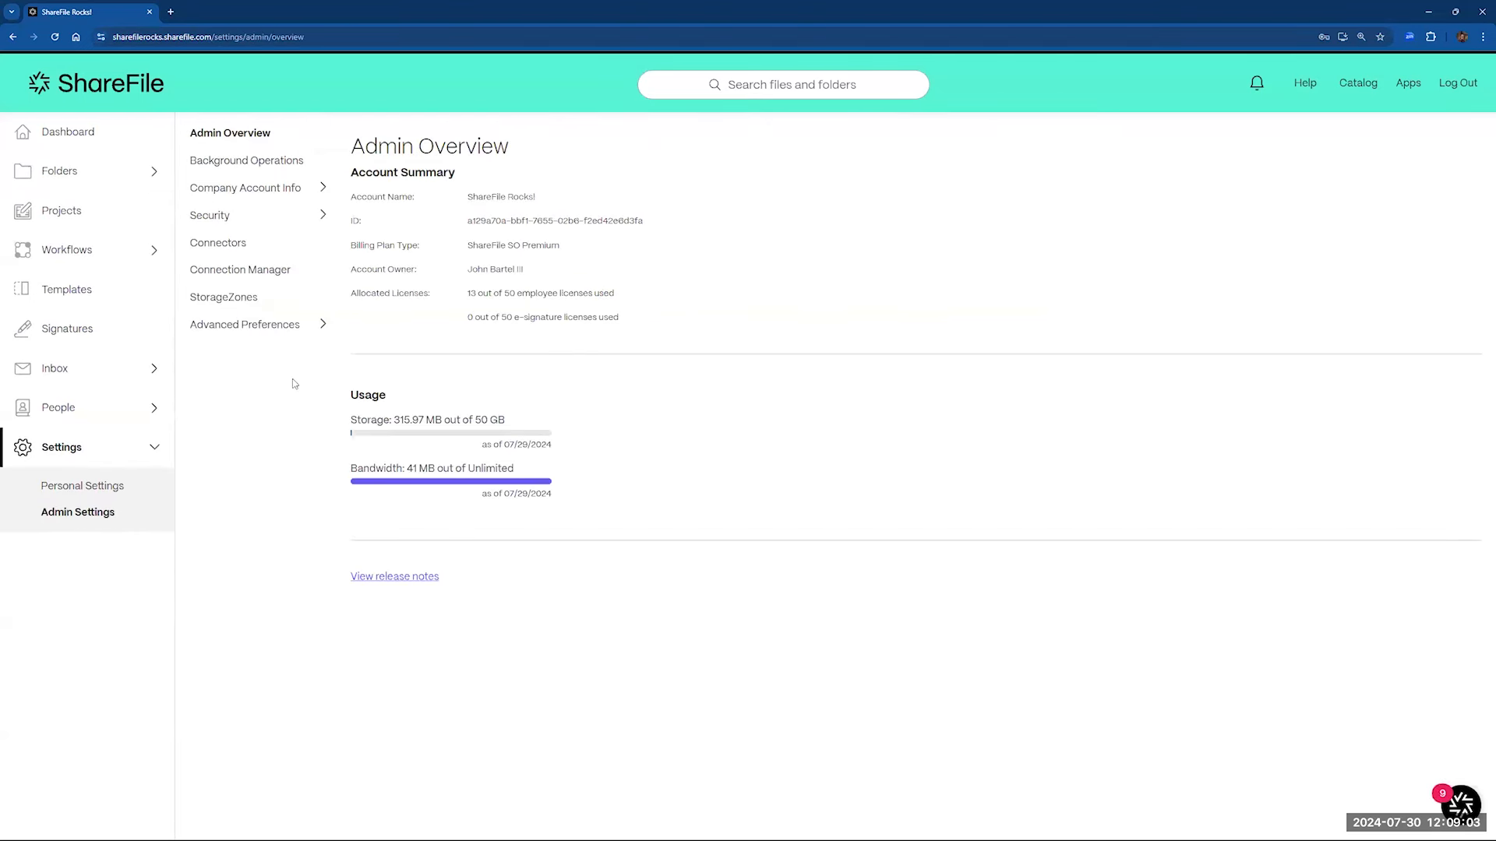
pyautogui.click(267, 324)
pyautogui.click(107, 558)
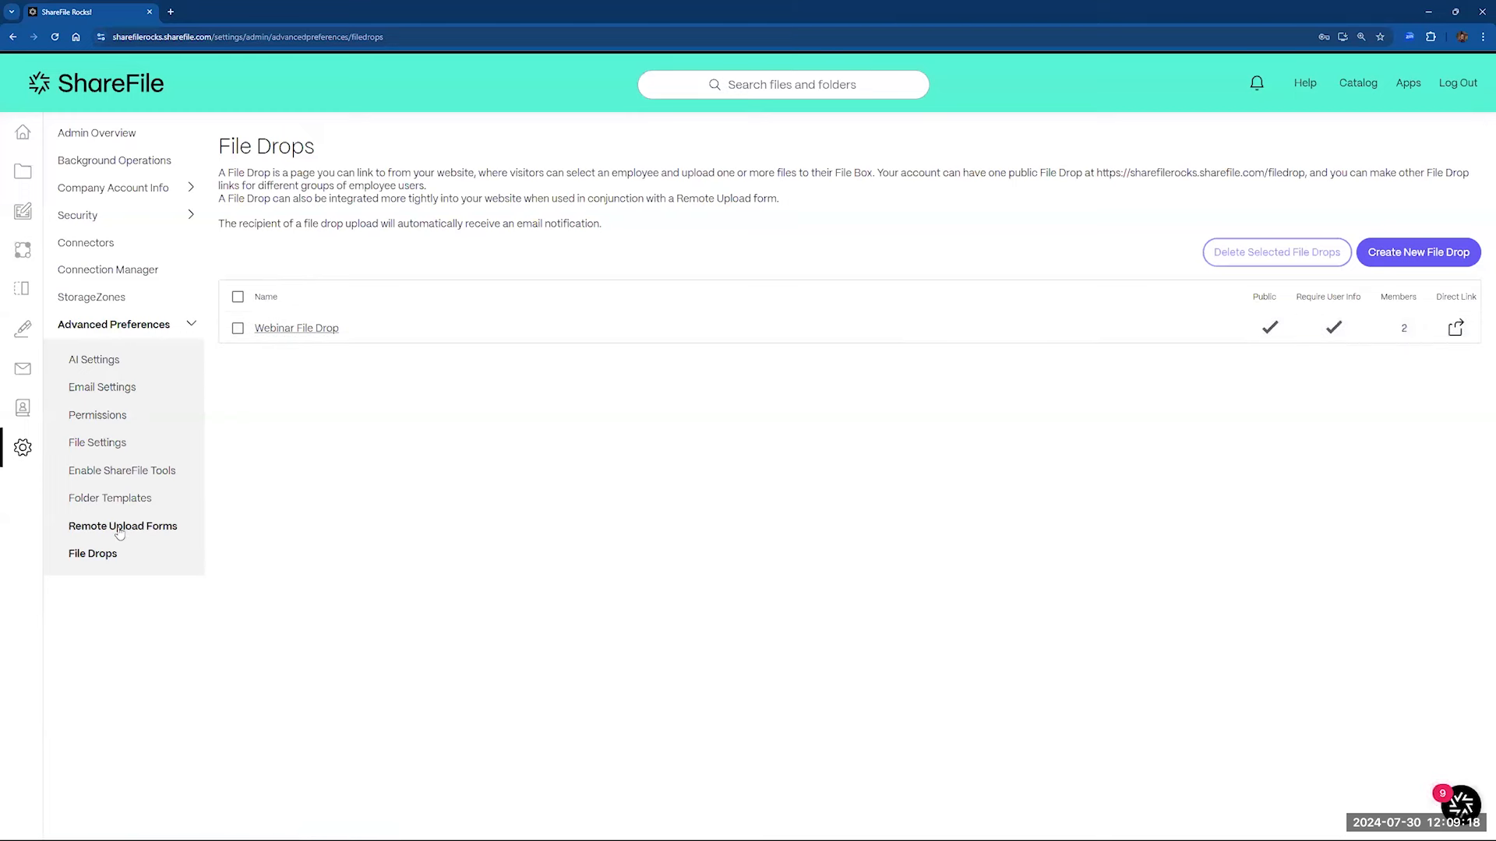
# Step: Start a new remote upload form with Webinar File Drop as its destination
pyautogui.click(90, 533)
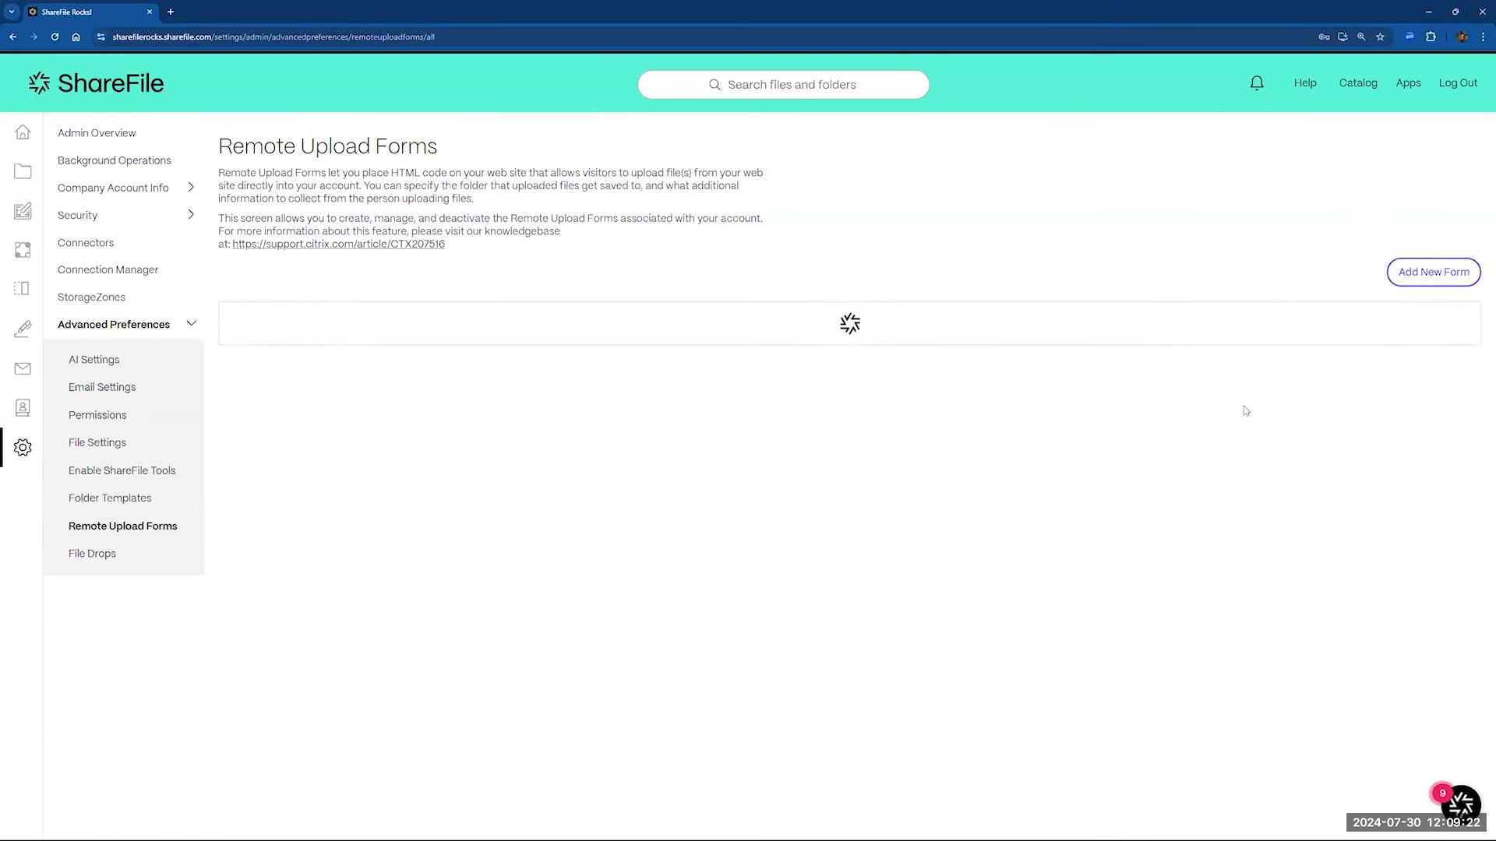
pyautogui.click(1431, 274)
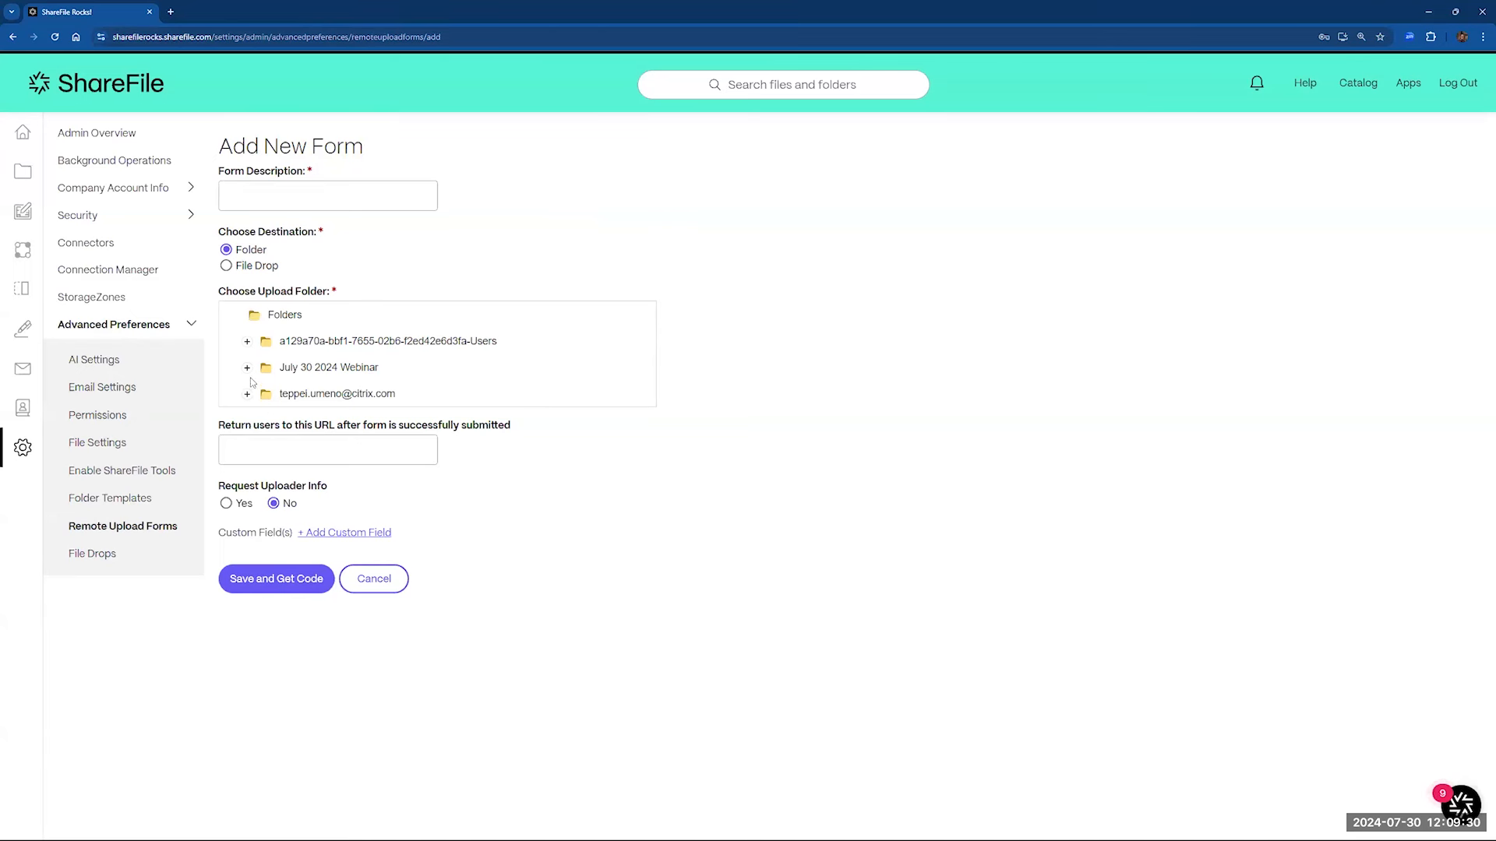
pyautogui.click(363, 371)
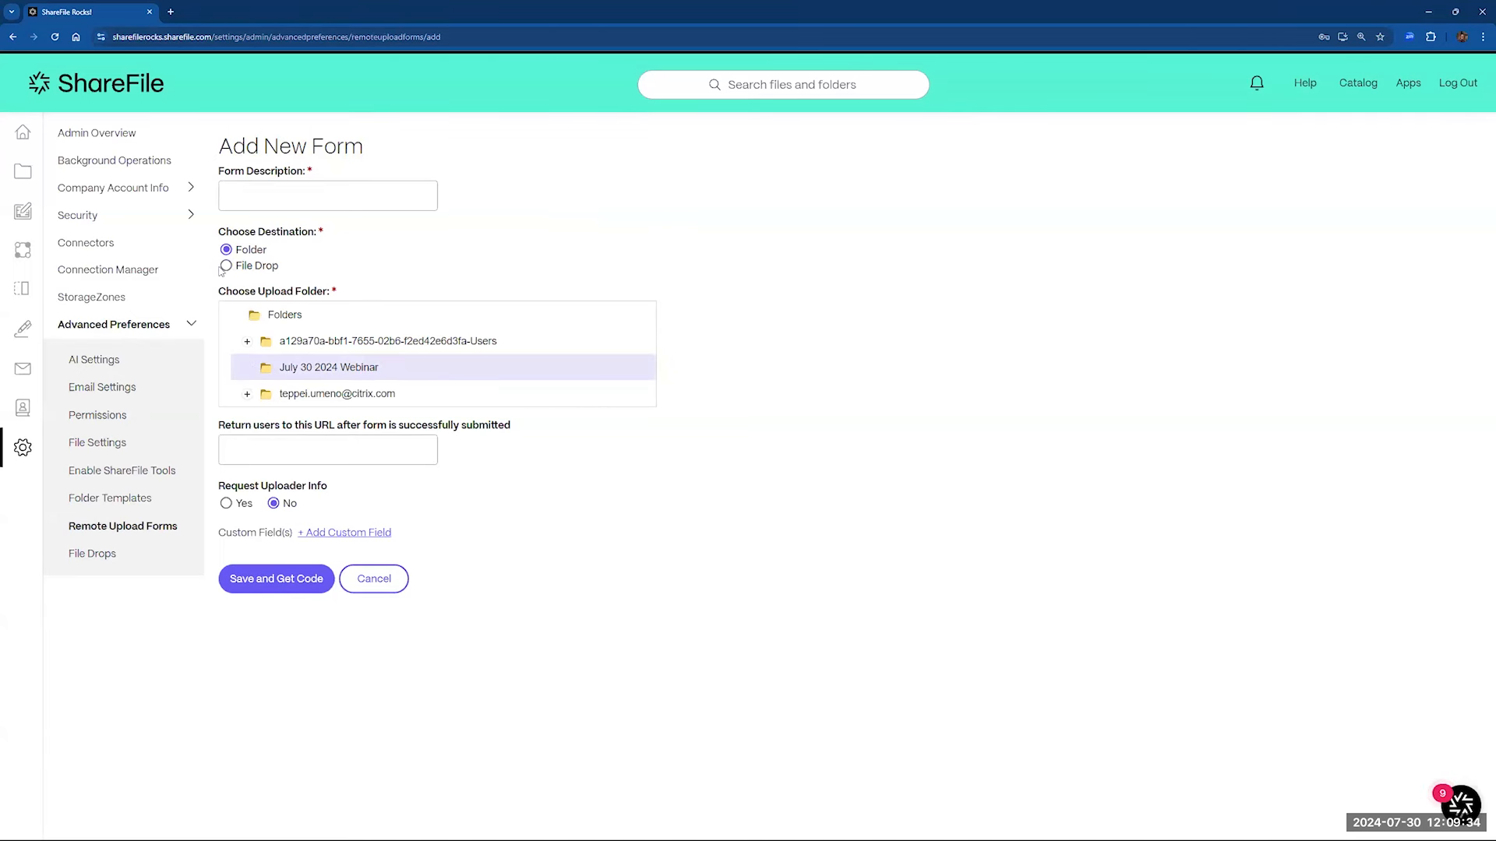
pyautogui.click(226, 266)
pyautogui.click(628, 323)
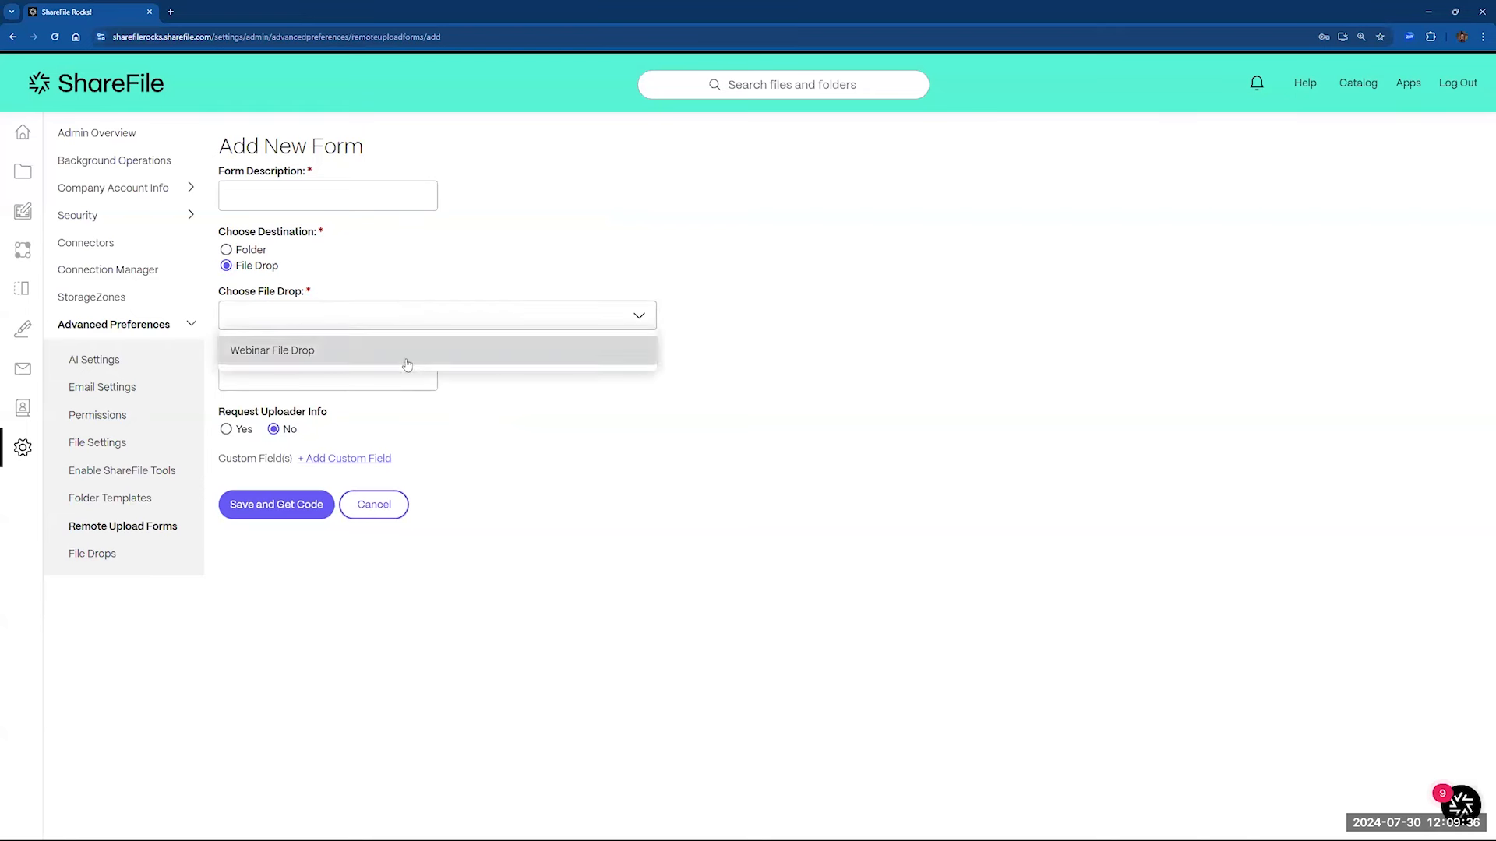
pyautogui.click(355, 357)
# Step: Leave the return URL empty and add a custom field 'Are you a Contrattor'
pyautogui.click(336, 191)
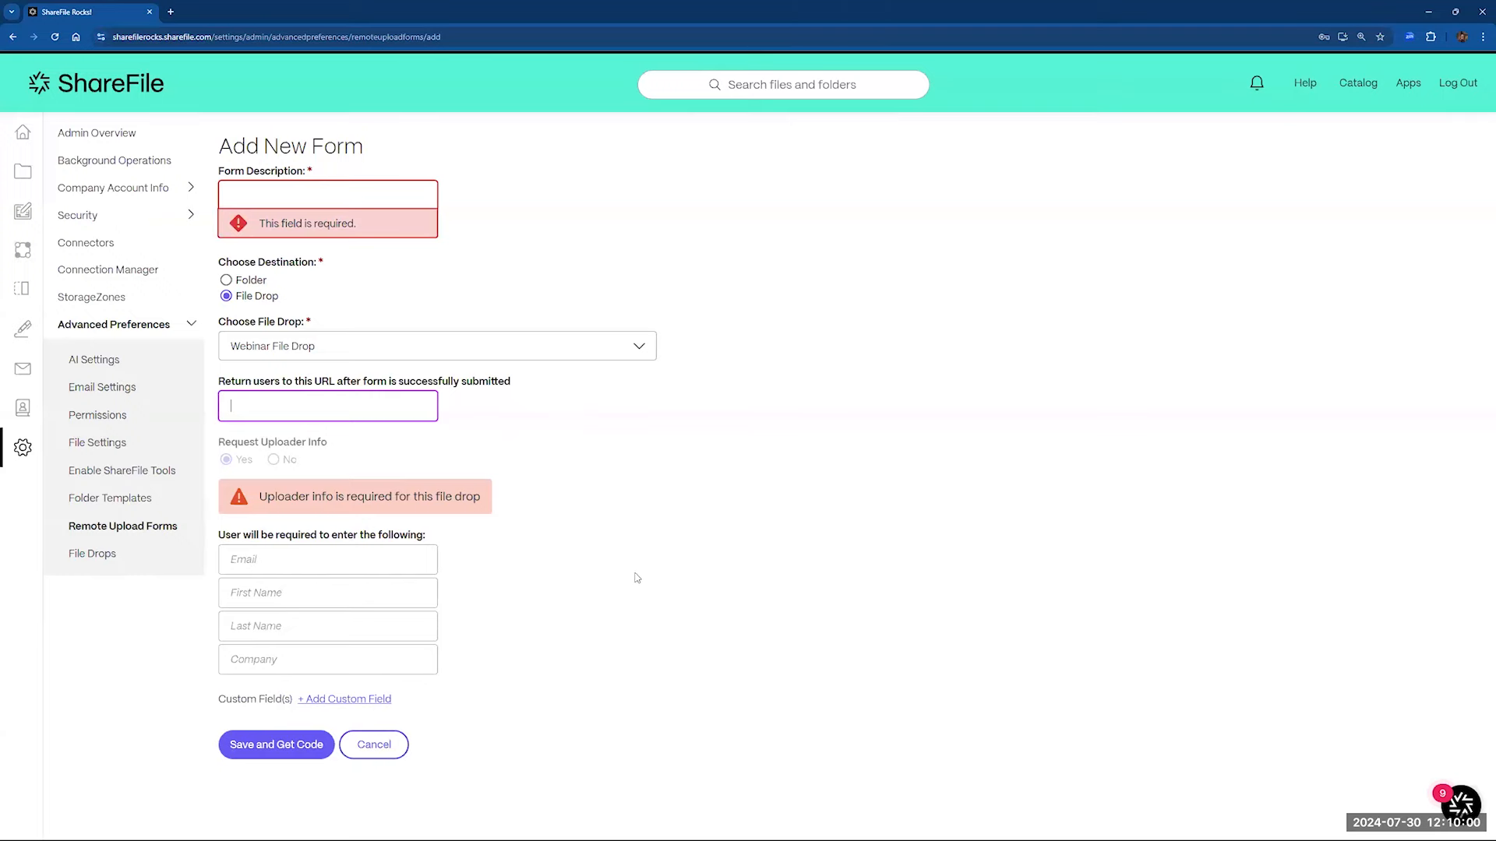
pyautogui.click(692, 594)
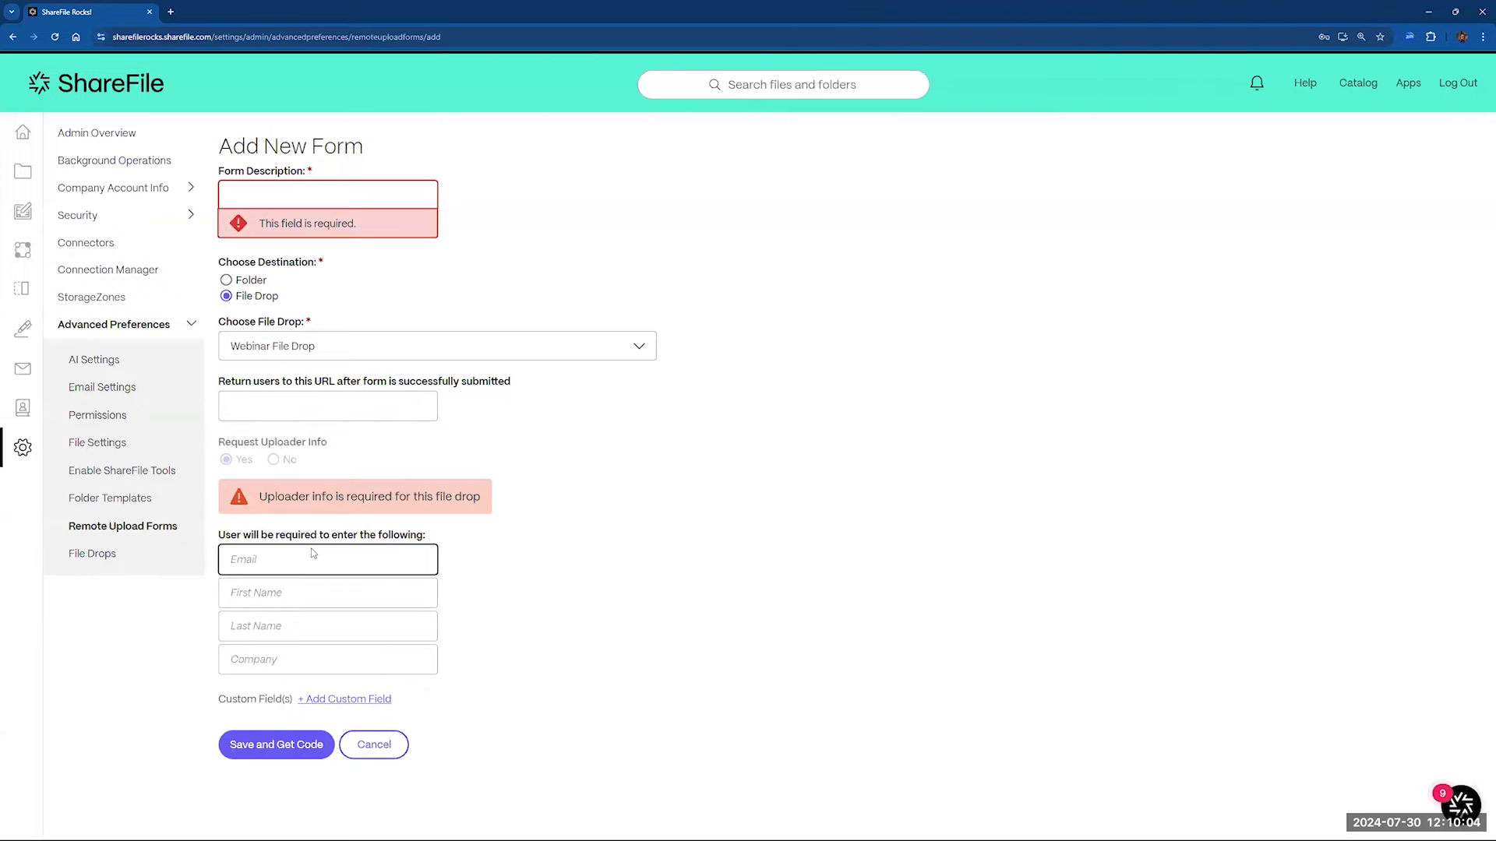
pyautogui.click(358, 700)
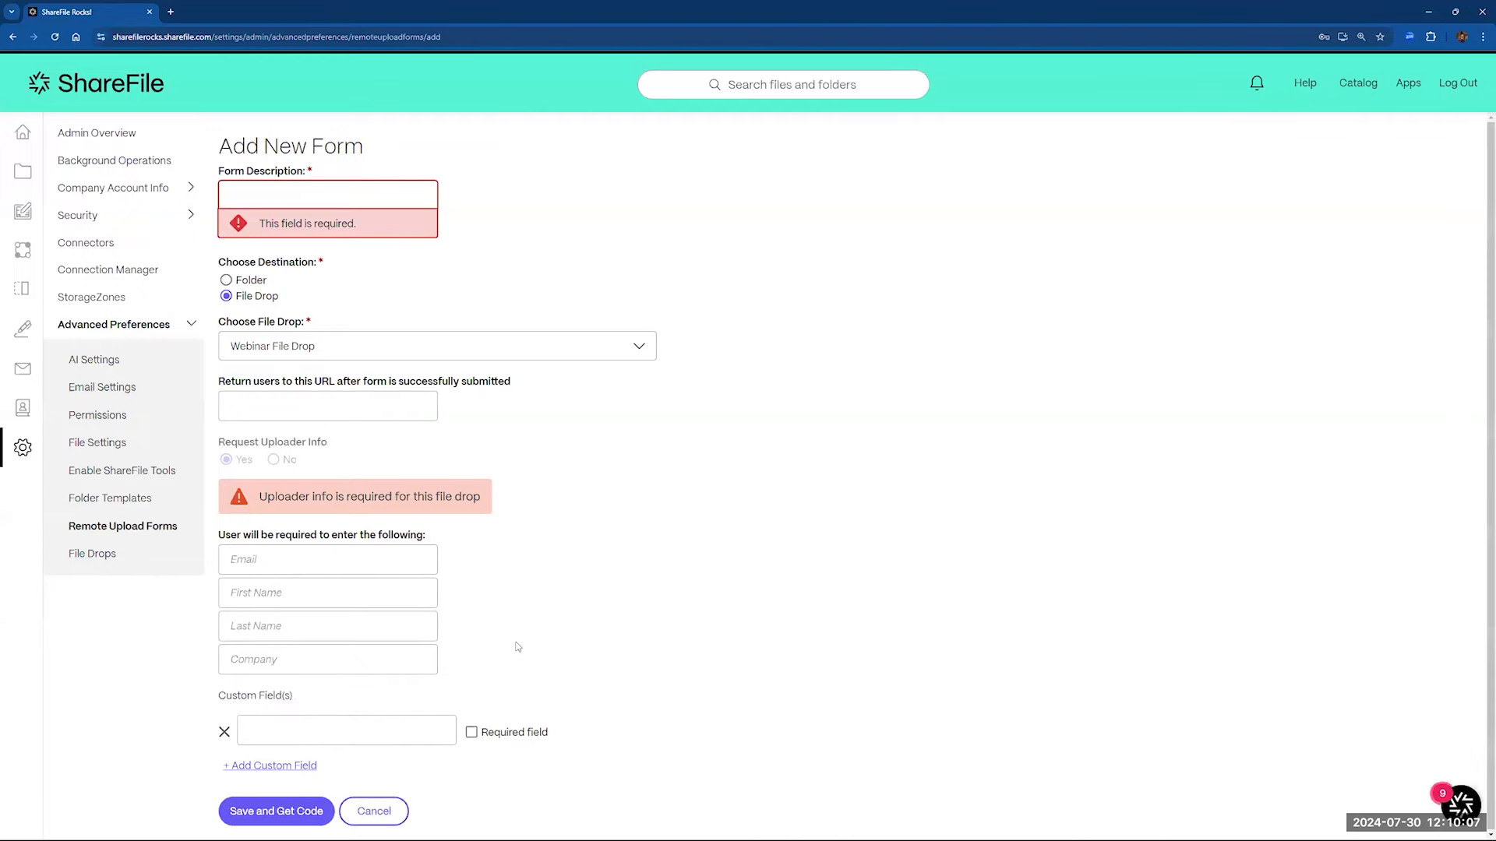
pyautogui.click(397, 720)
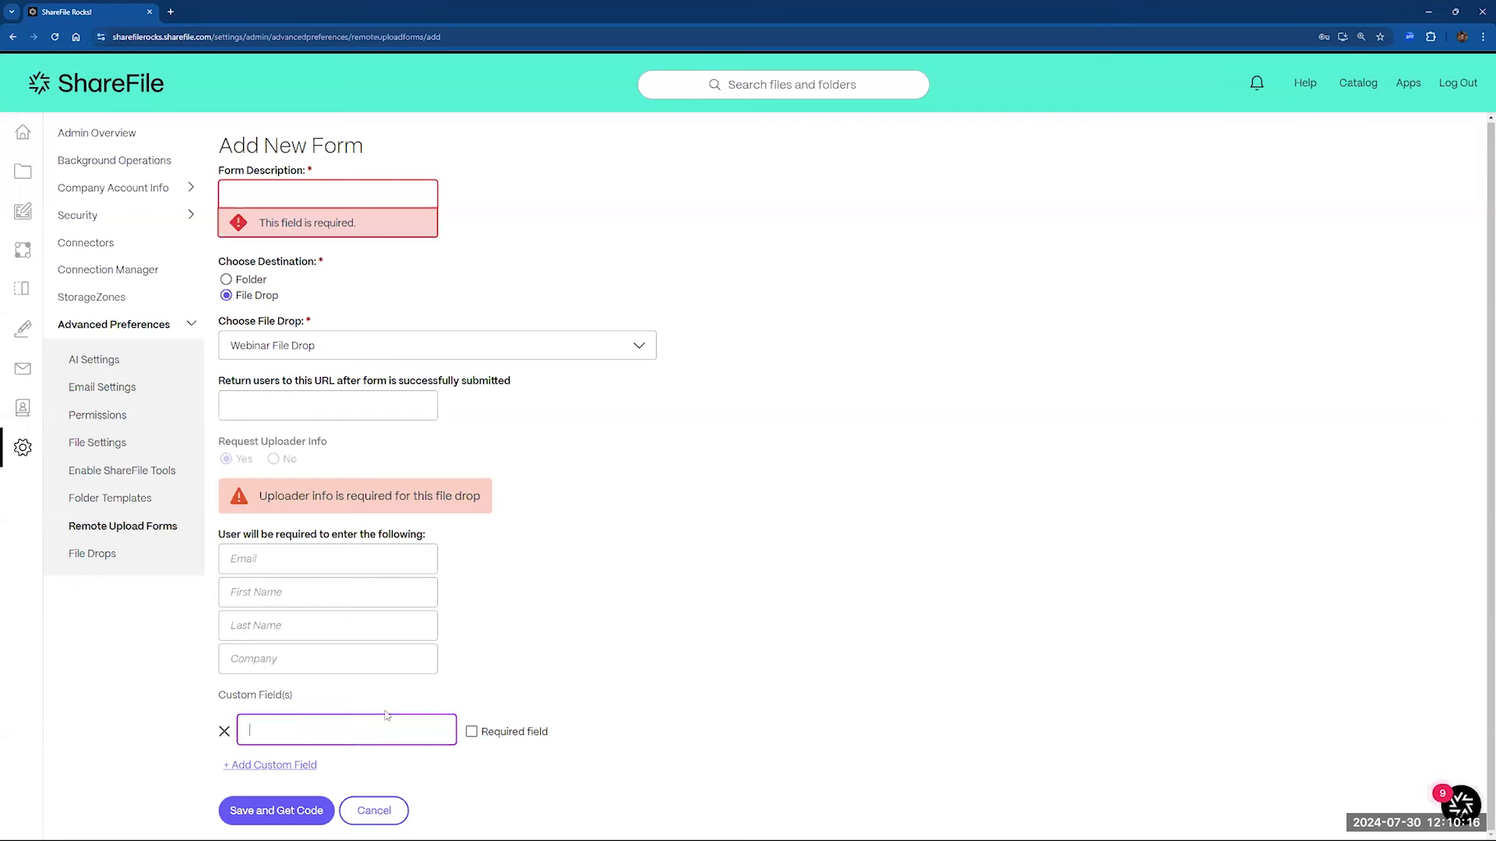
pyautogui.write('Are you a Contrattor')
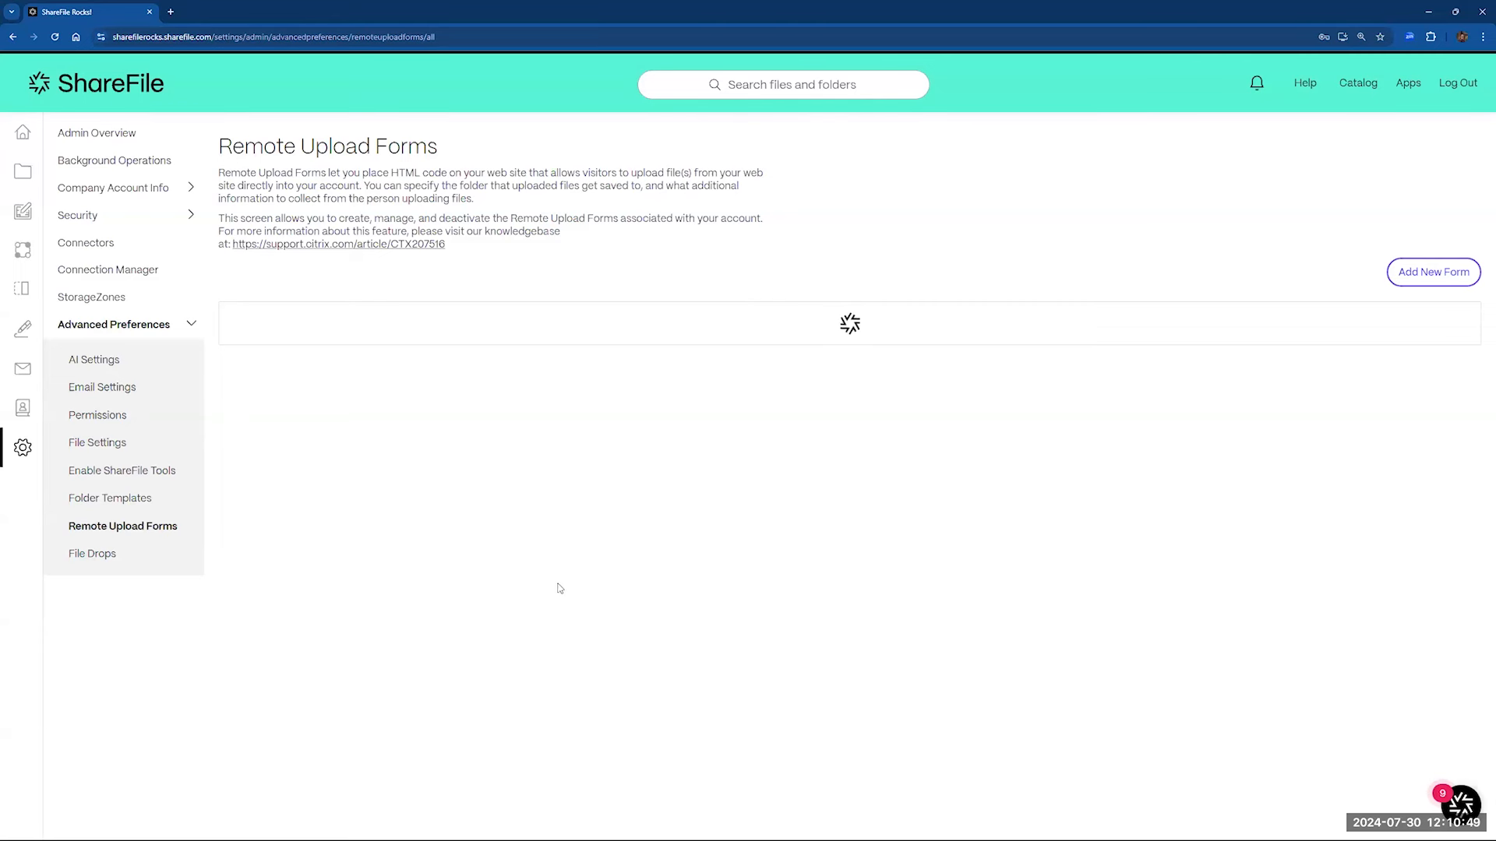
# Step: In File Settings, replace the watermark's 'This is a Test.' with 'Not for distribution.'
pyautogui.click(121, 449)
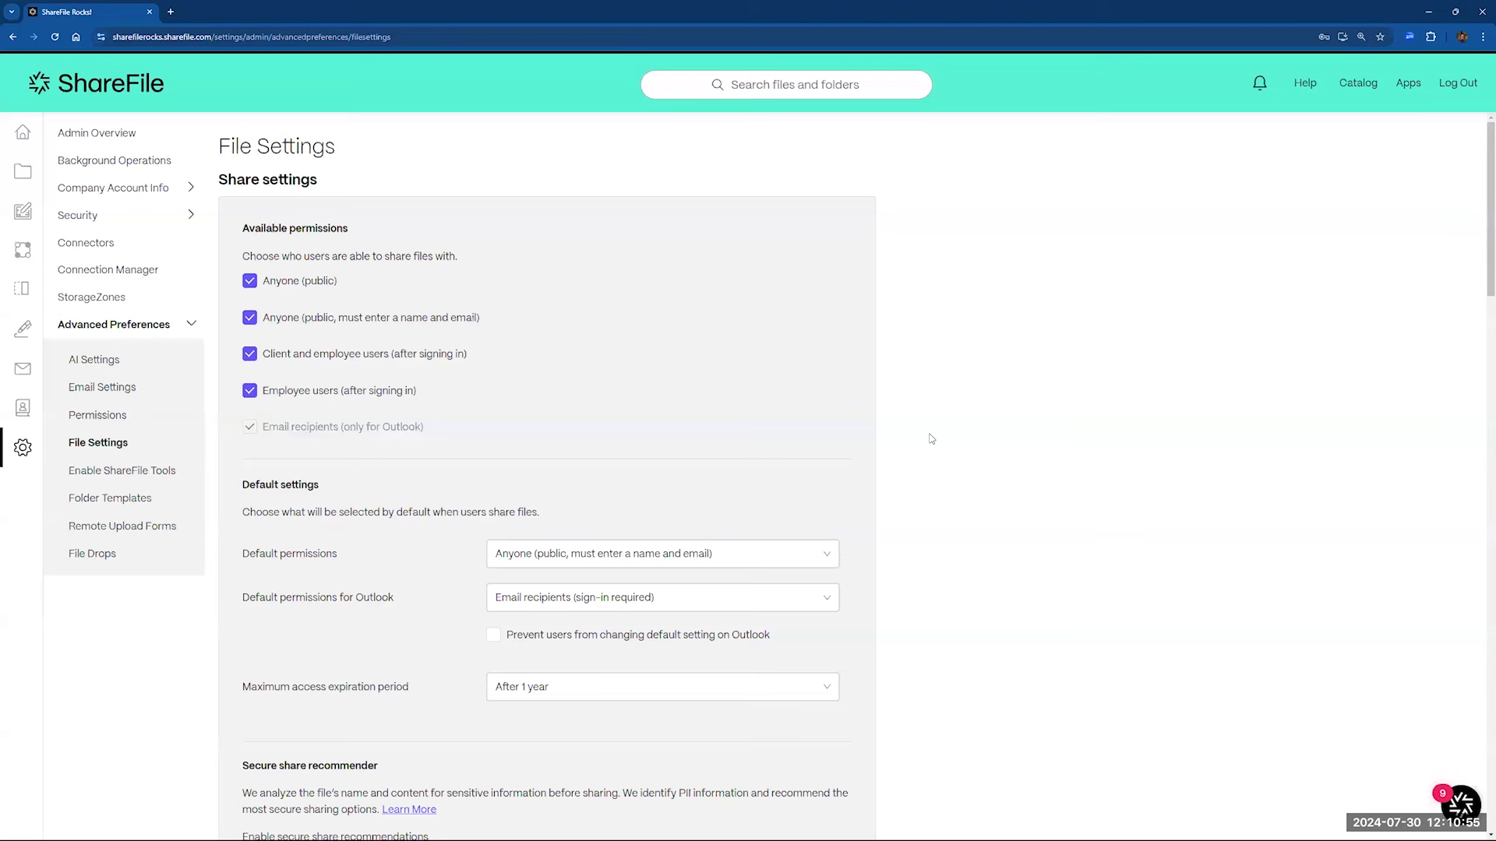
pyautogui.scroll(-3, 932, 438)
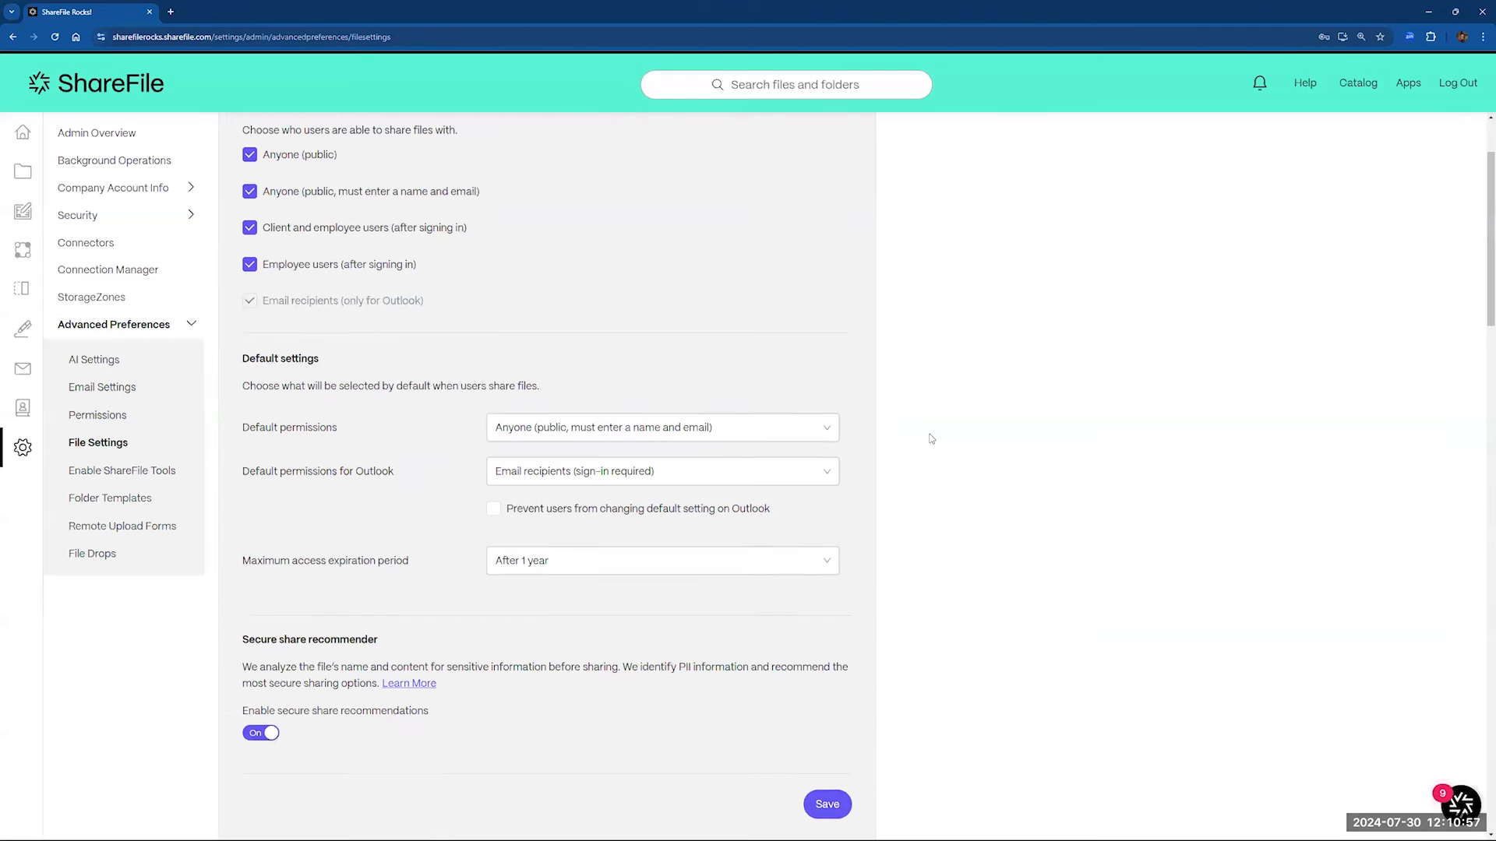
pyautogui.scroll(-2, 931, 439)
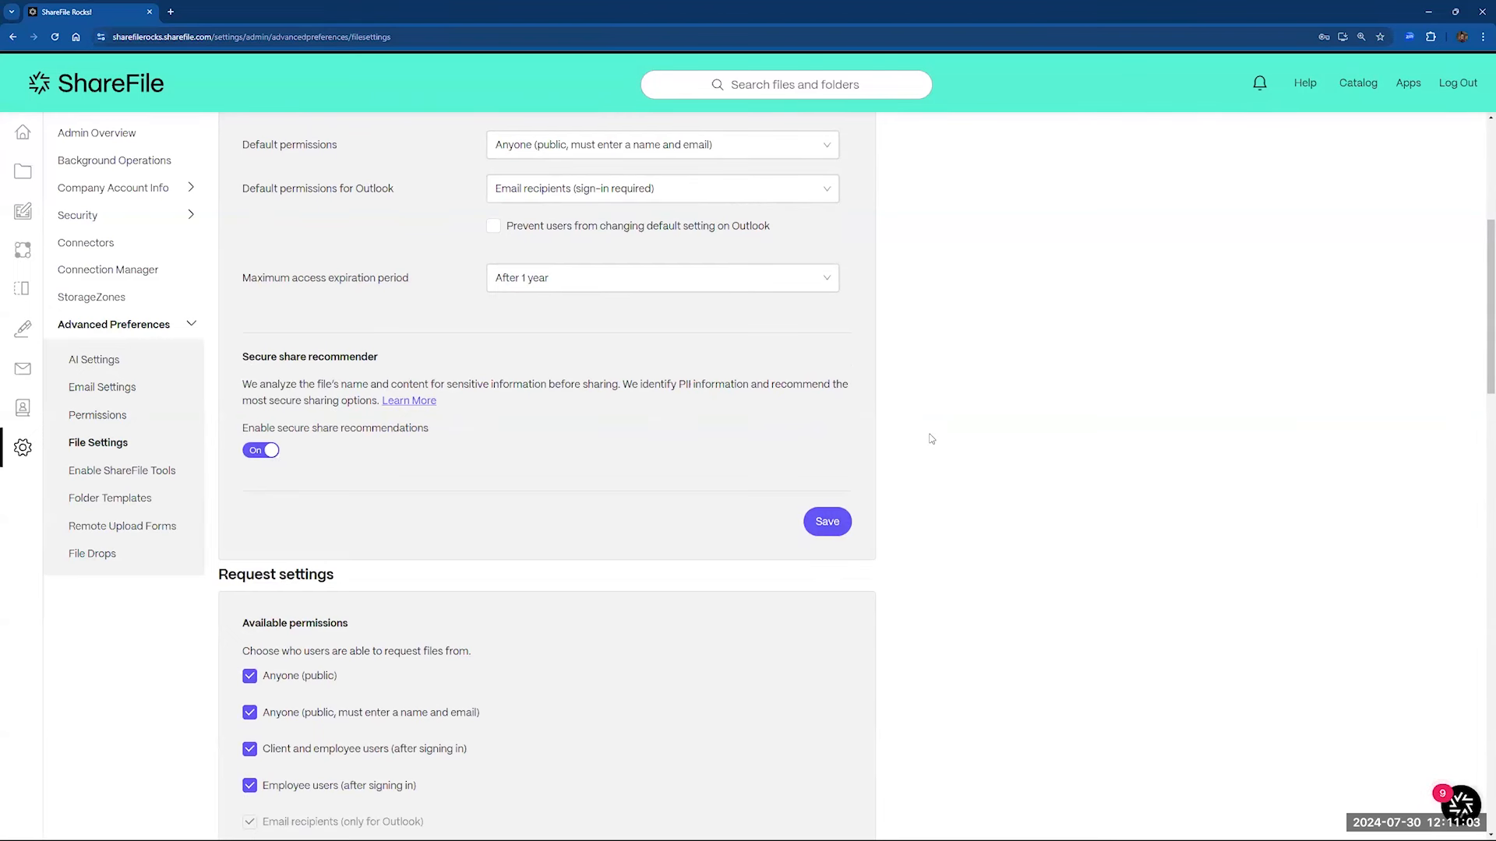
pyautogui.scroll(-4, 931, 439)
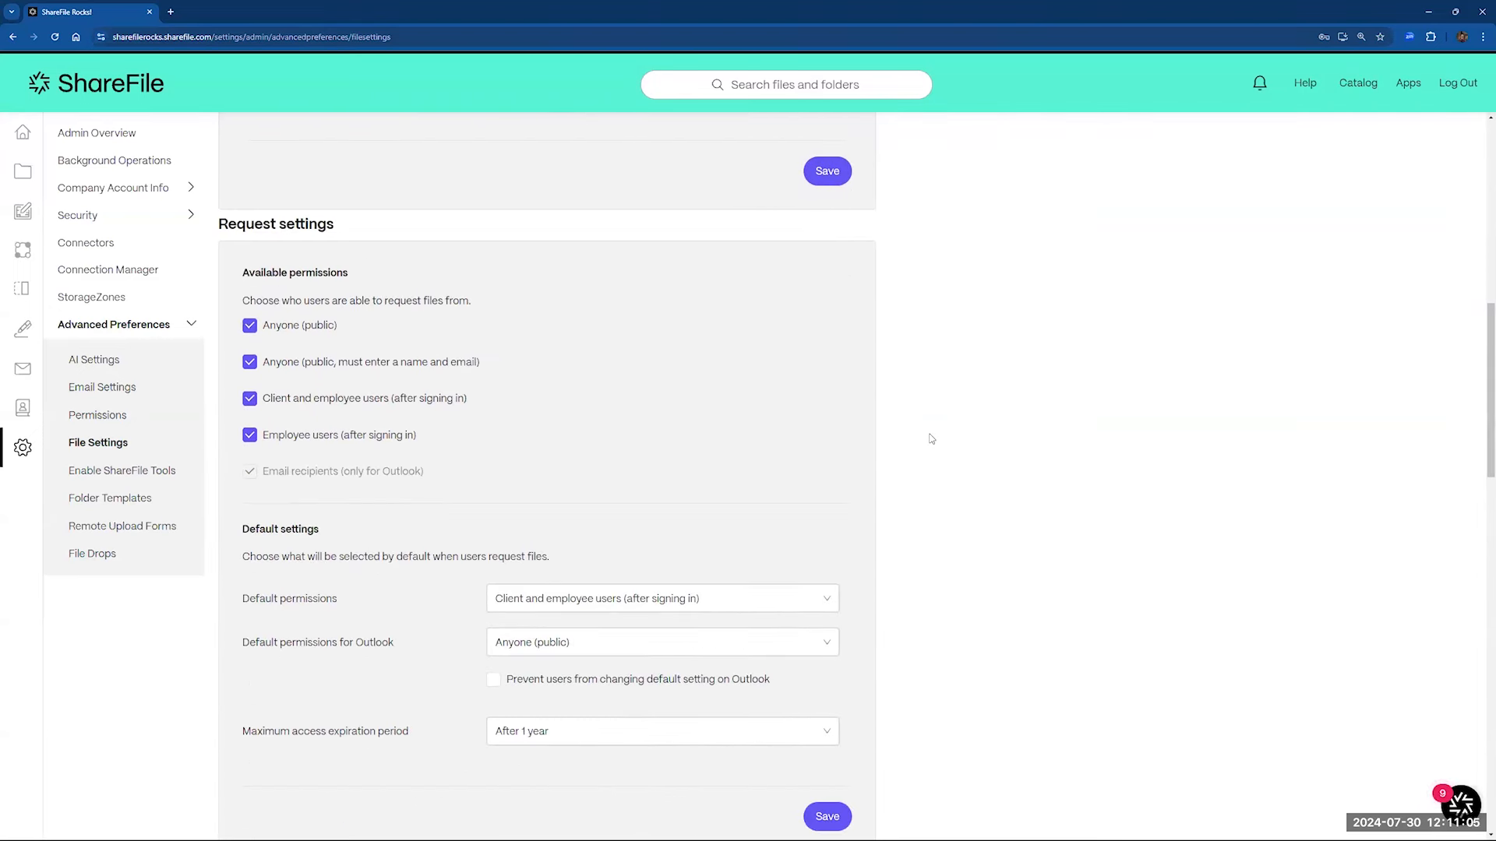
pyautogui.scroll(-1, 931, 439)
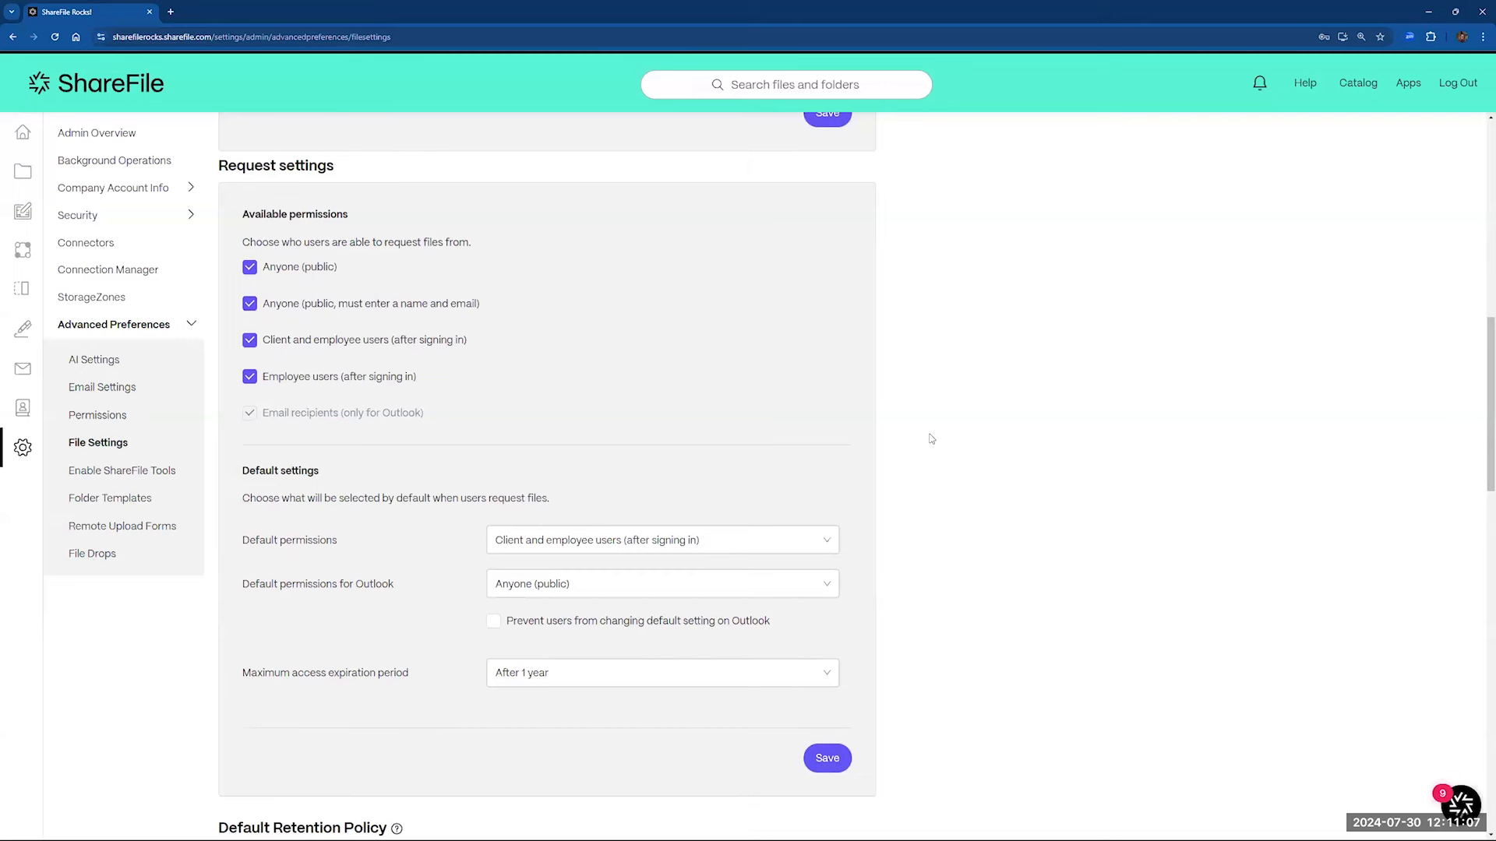
pyautogui.scroll(-3, 931, 438)
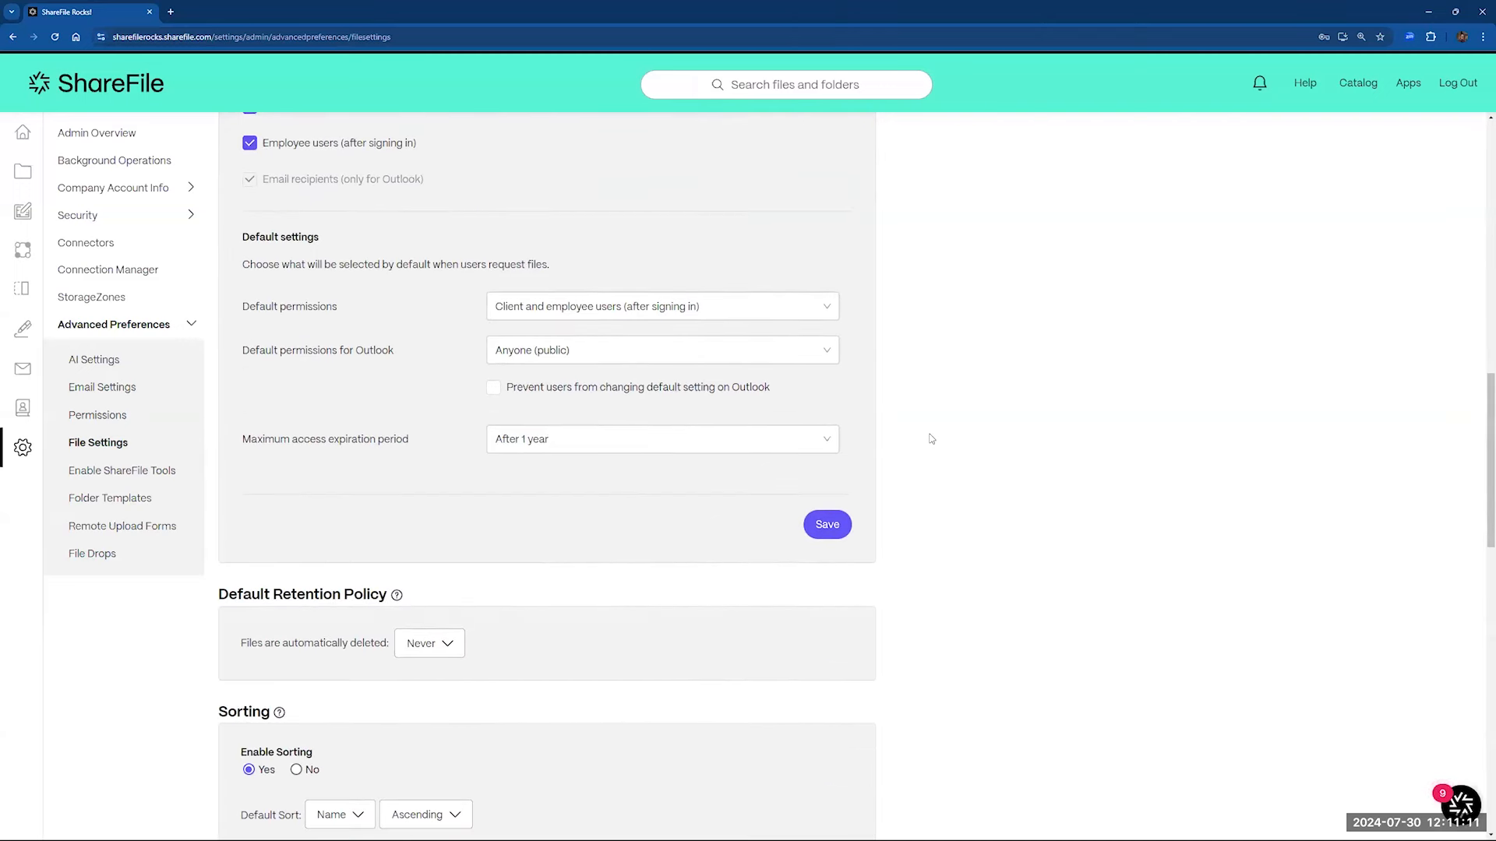
pyautogui.scroll(-4, 931, 439)
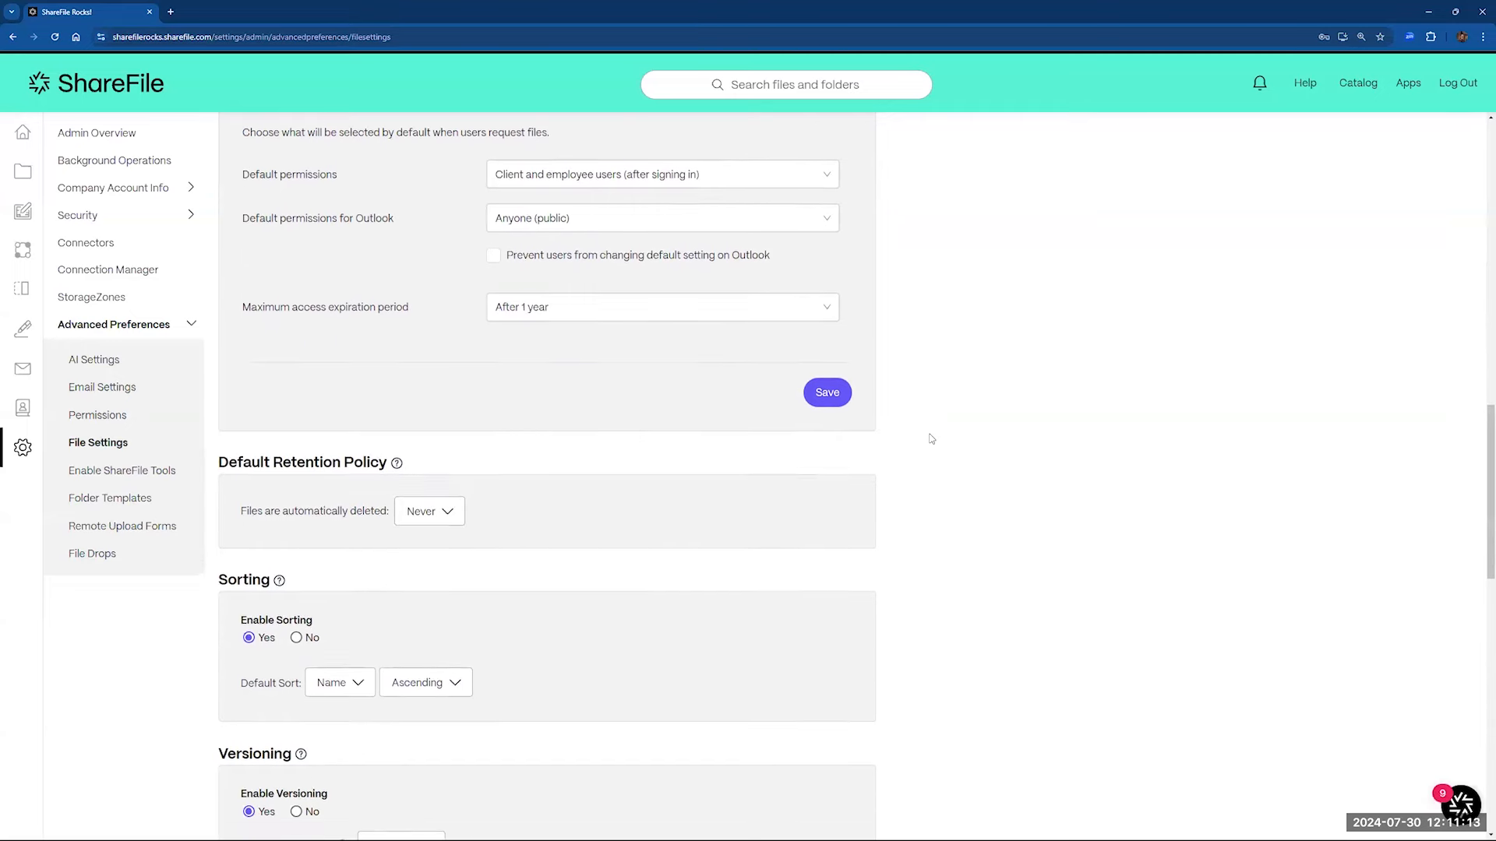
pyautogui.scroll(-3, 931, 438)
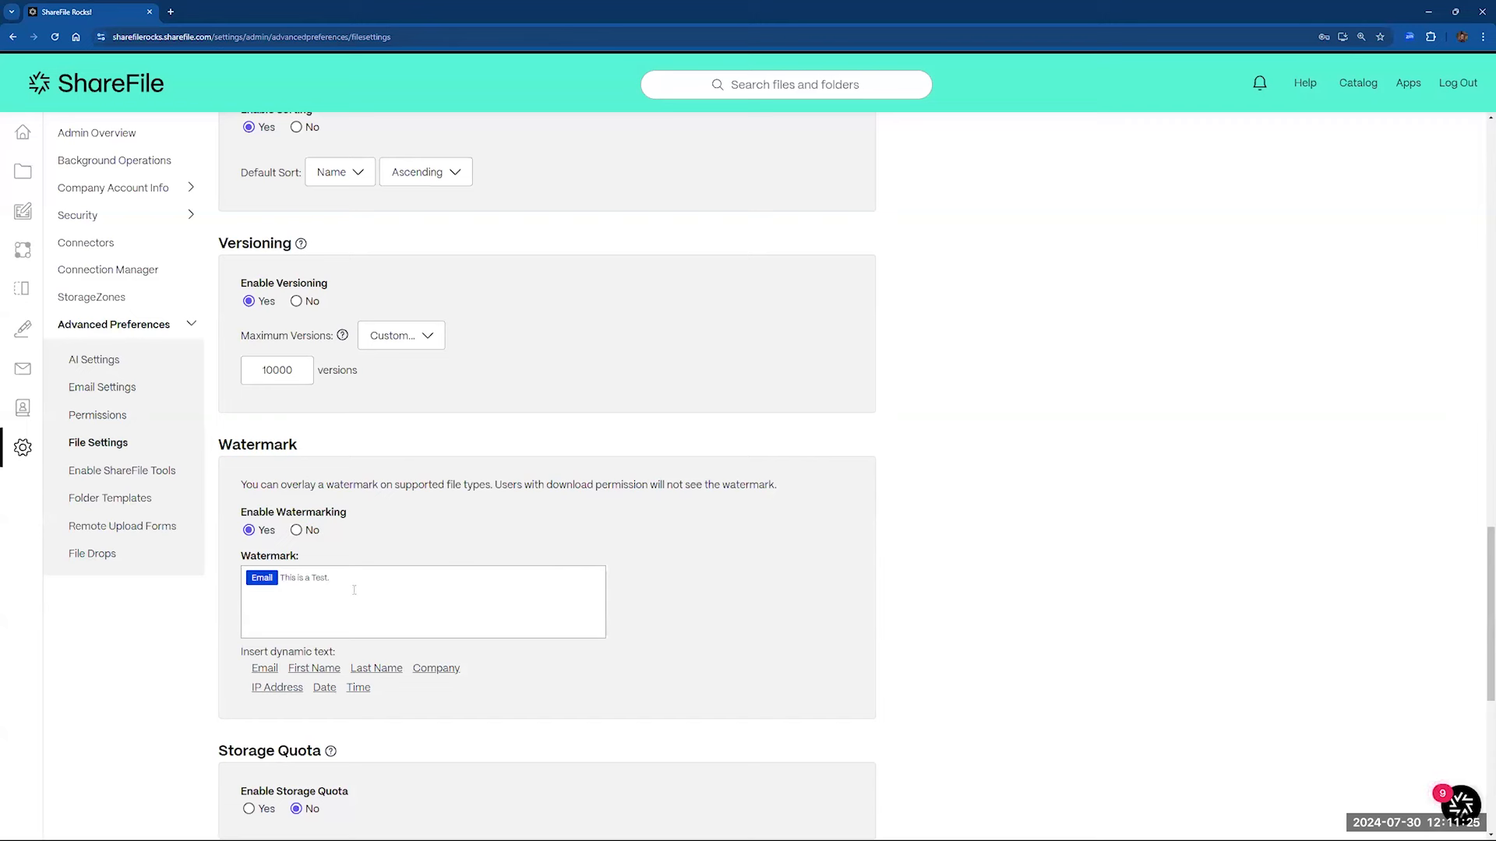
pyautogui.moveTo(260, 578)
pyautogui.moveTo(339, 580); pyautogui.dragTo(280, 579)
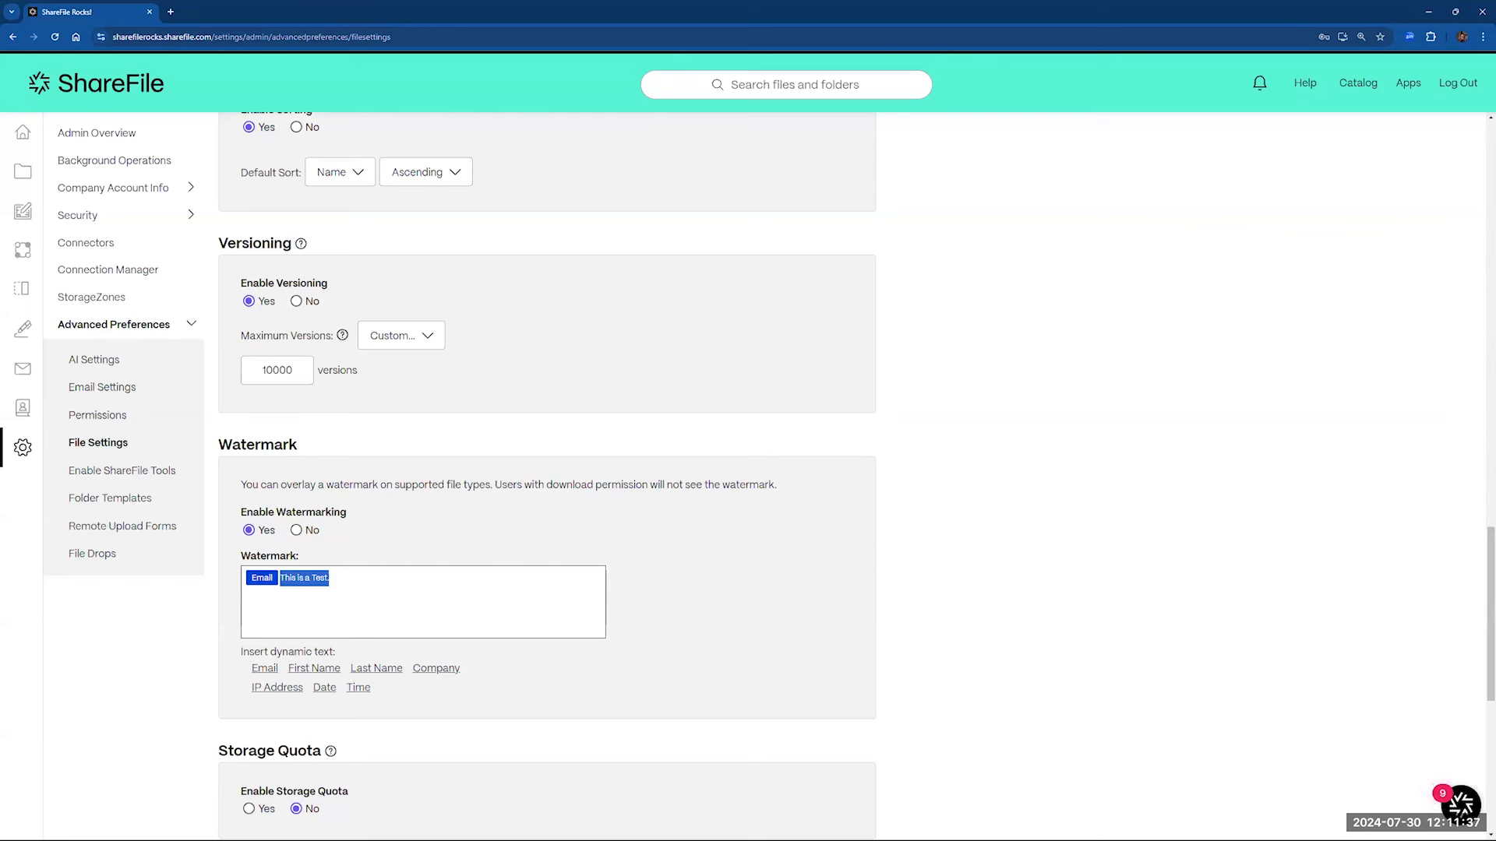
pyautogui.press('BackSpace')
pyautogui.write('Not for distribution.')
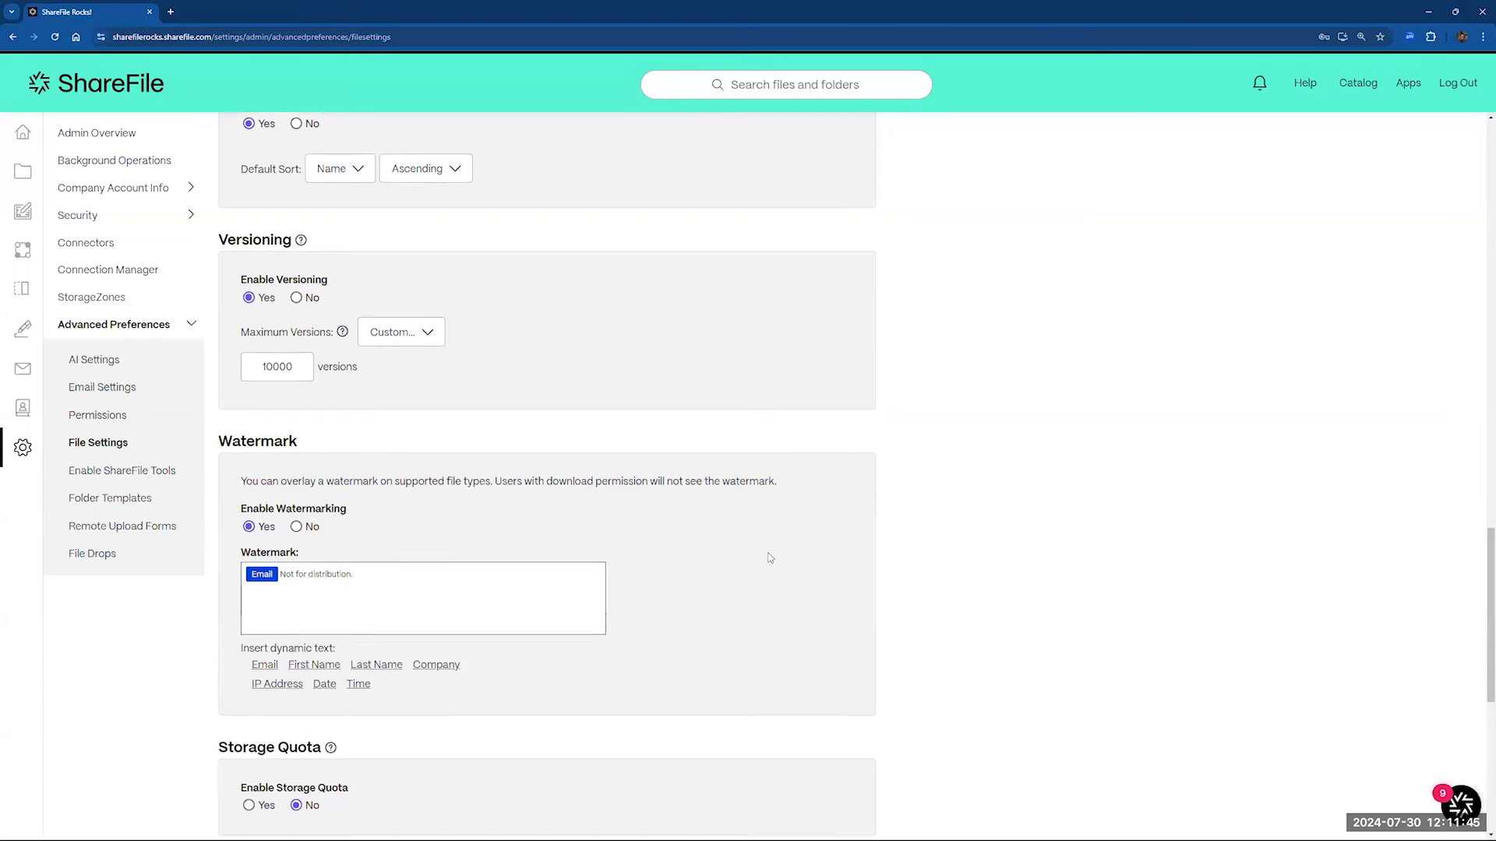
# Step: Save the file settings and bring up the Shared Folders list
pyautogui.scroll(-6, 771, 558)
pyautogui.click(266, 807)
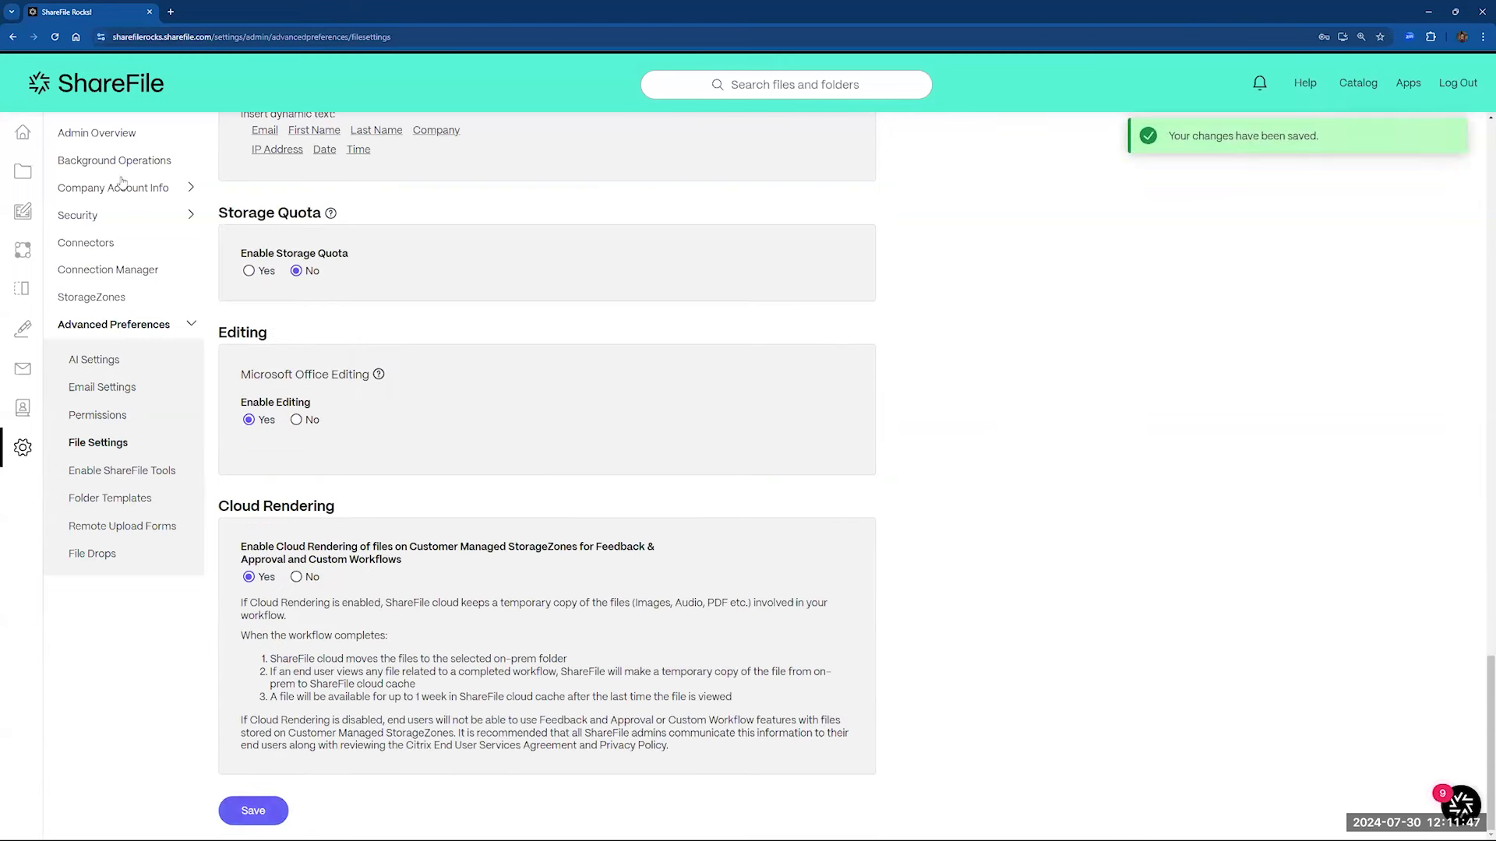
pyautogui.click(52, 176)
pyautogui.click(77, 236)
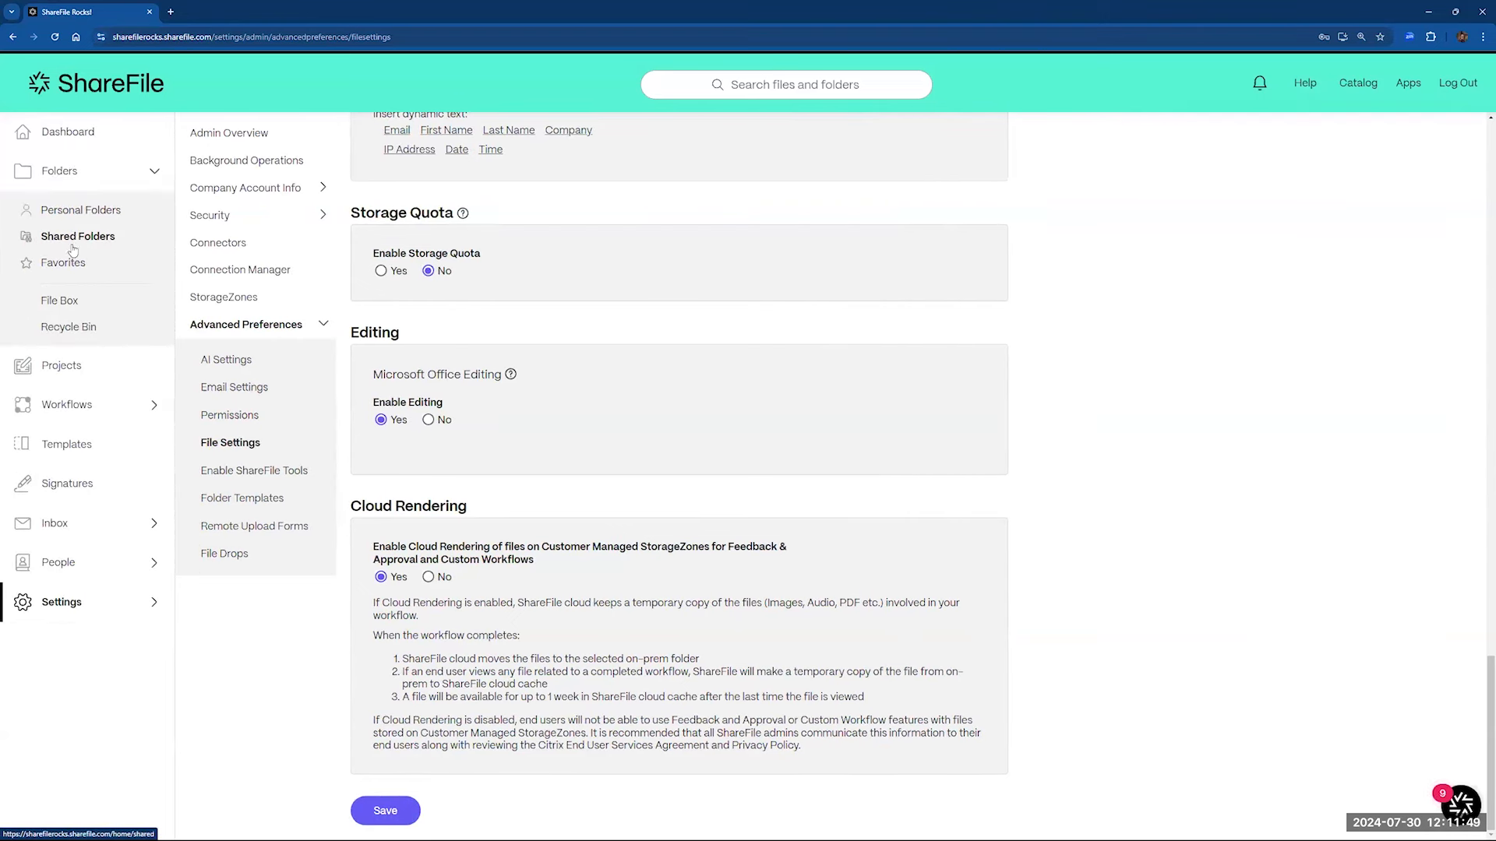
# Step: Open the July 30 2024 Webinar folder and choose Share for Test Document.docx
pyautogui.click(299, 214)
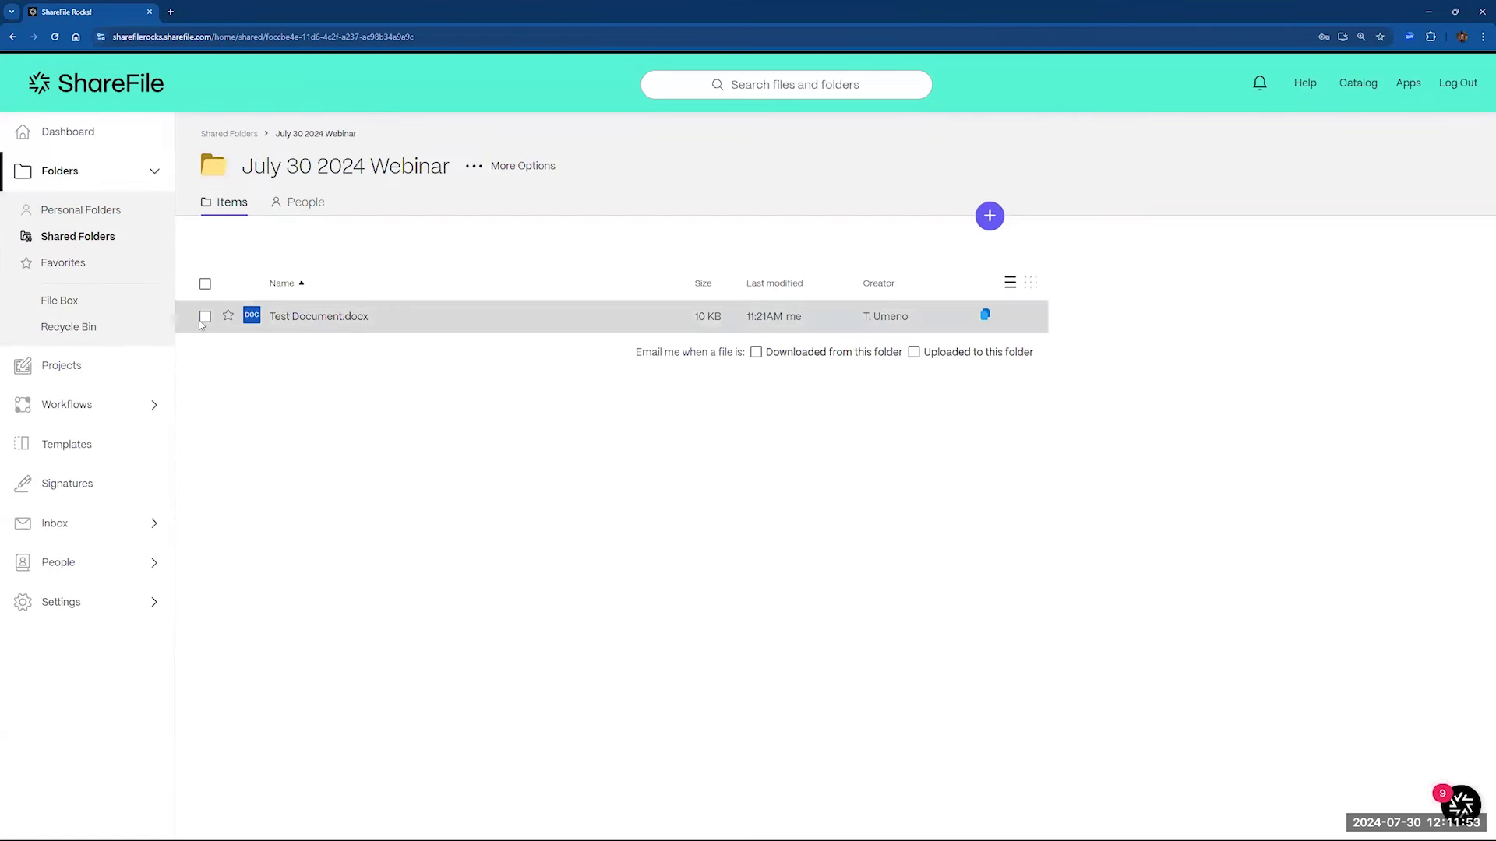
pyautogui.rightClick(307, 320)
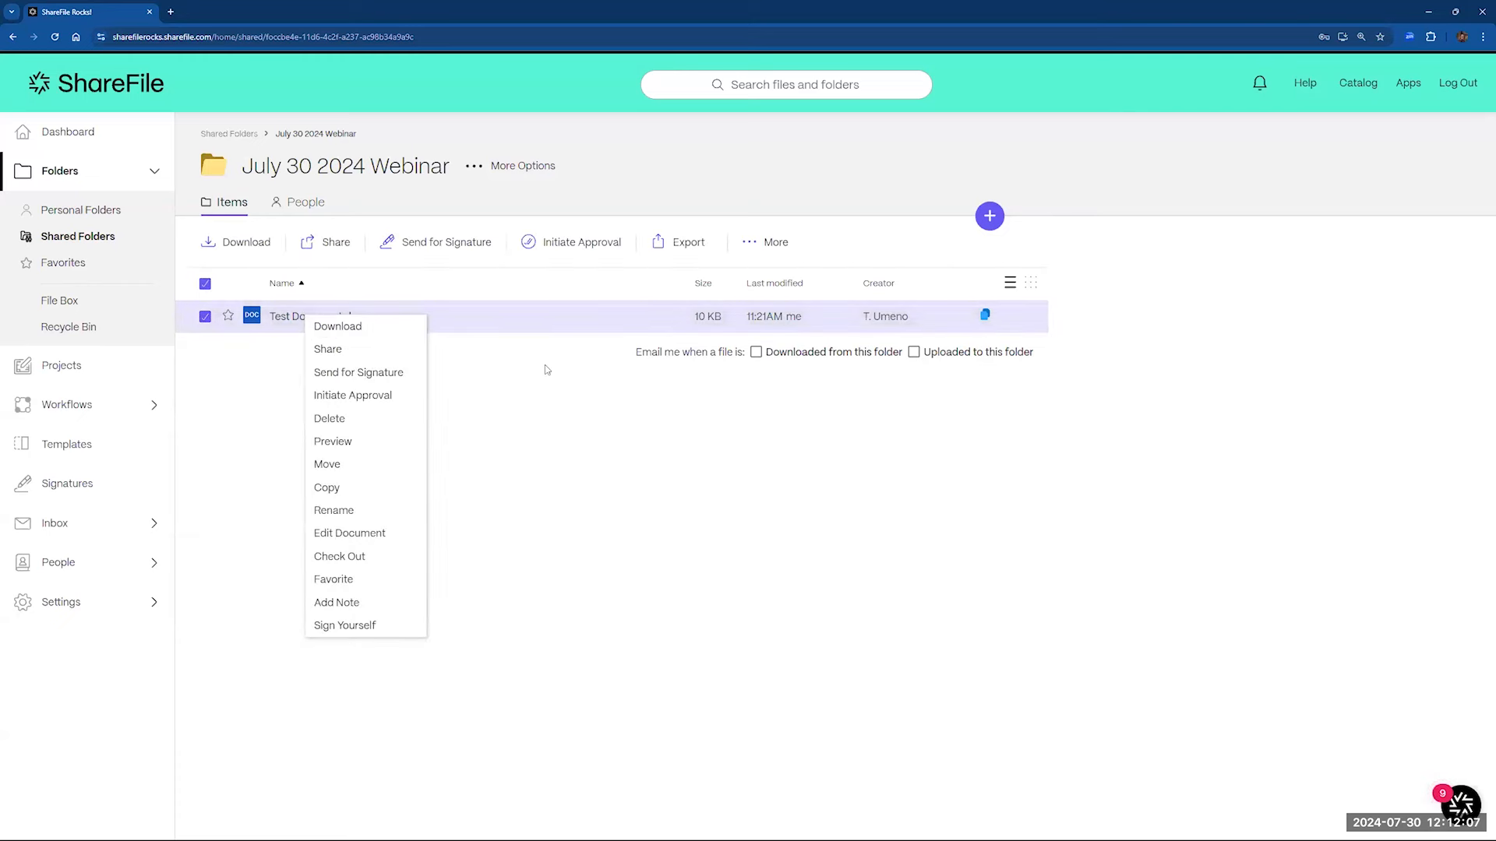
pyautogui.click(345, 354)
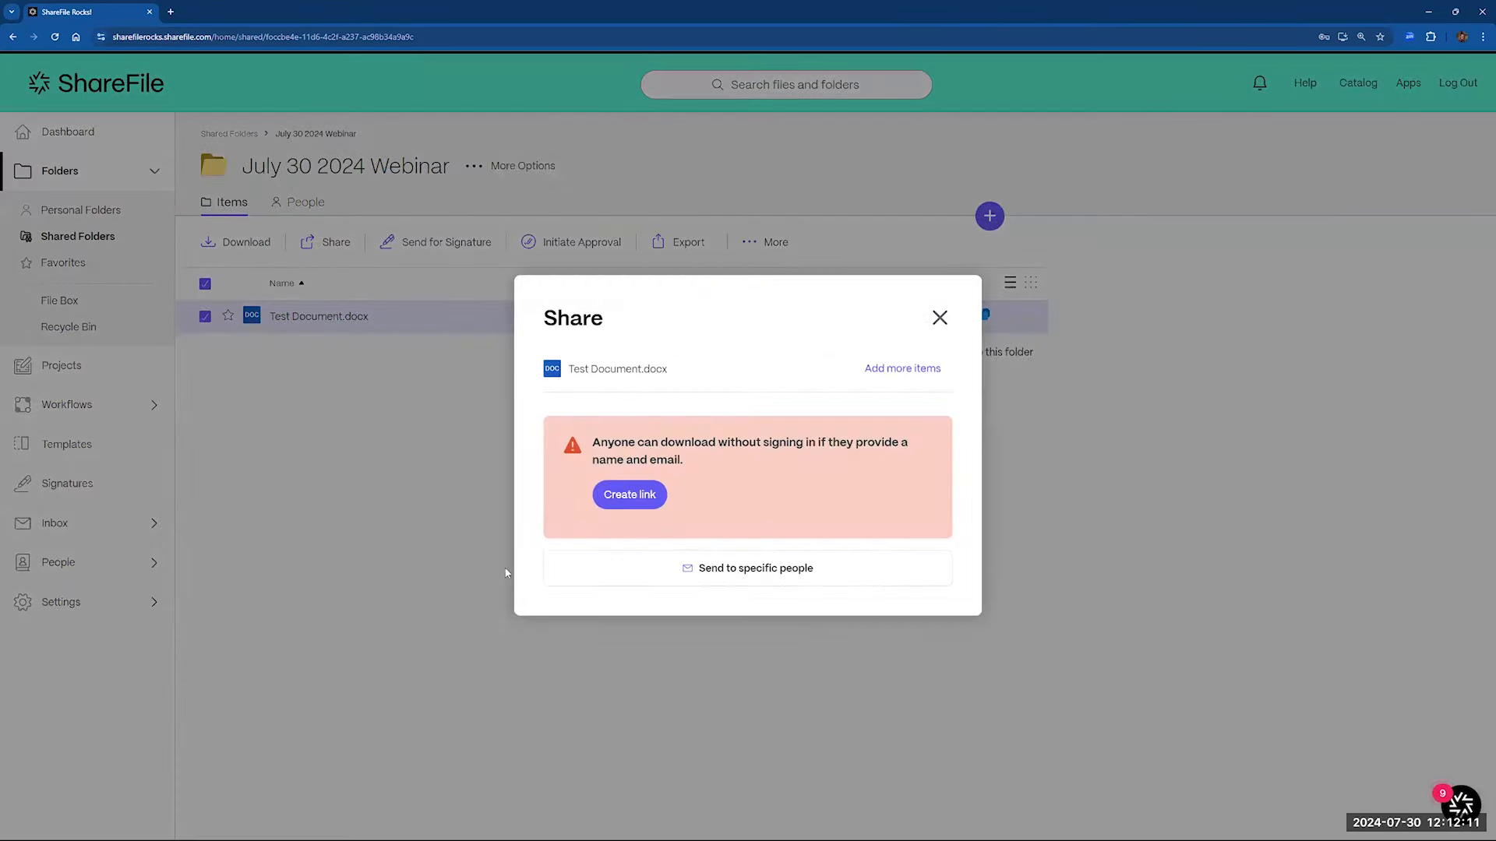
# Step: Create a share link for Test Document.docx and enable a watermark in its options
pyautogui.click(658, 511)
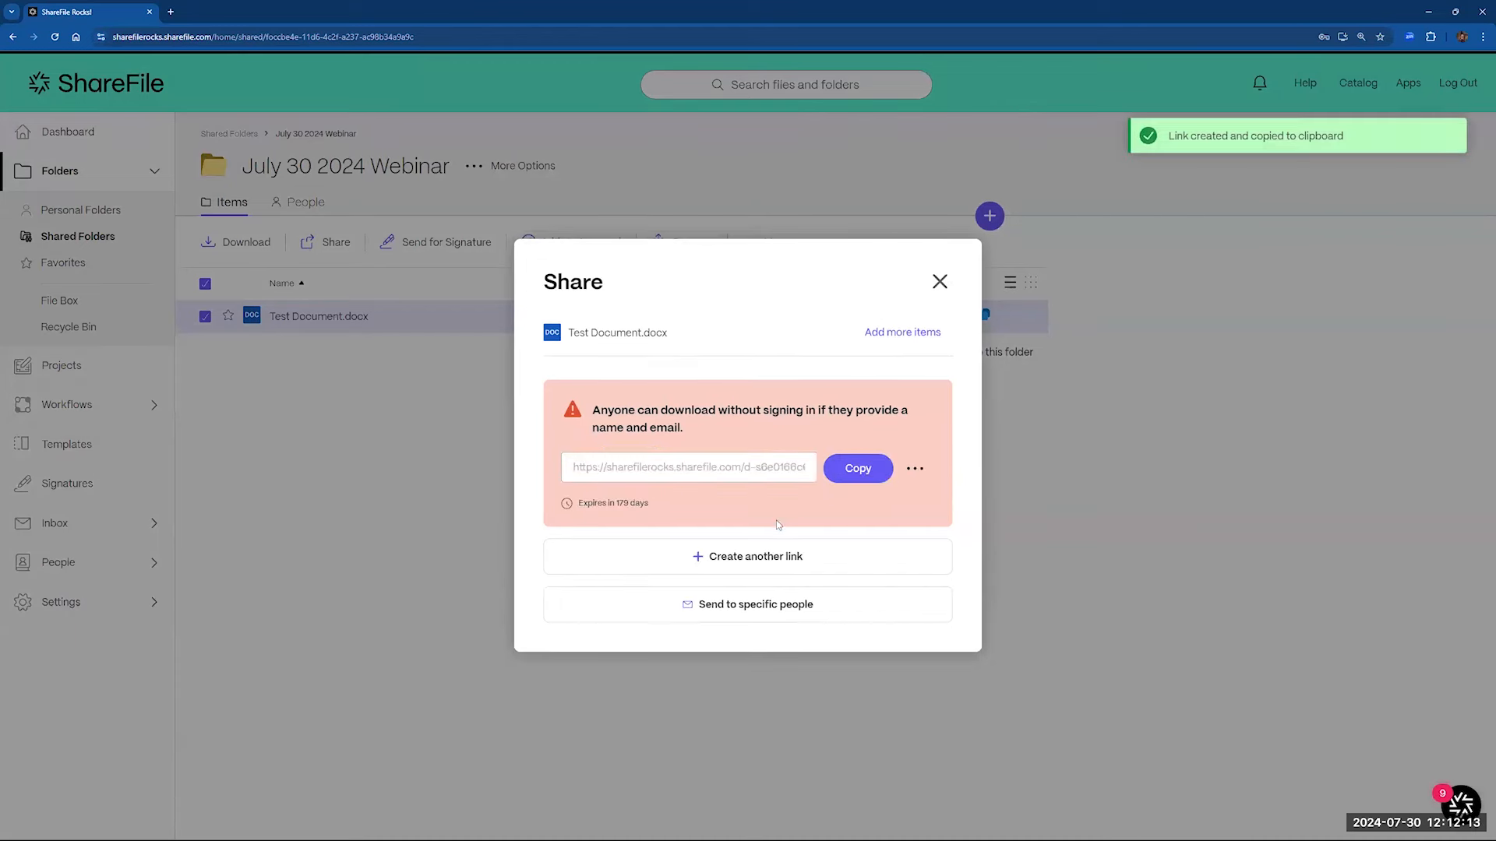
pyautogui.click(914, 468)
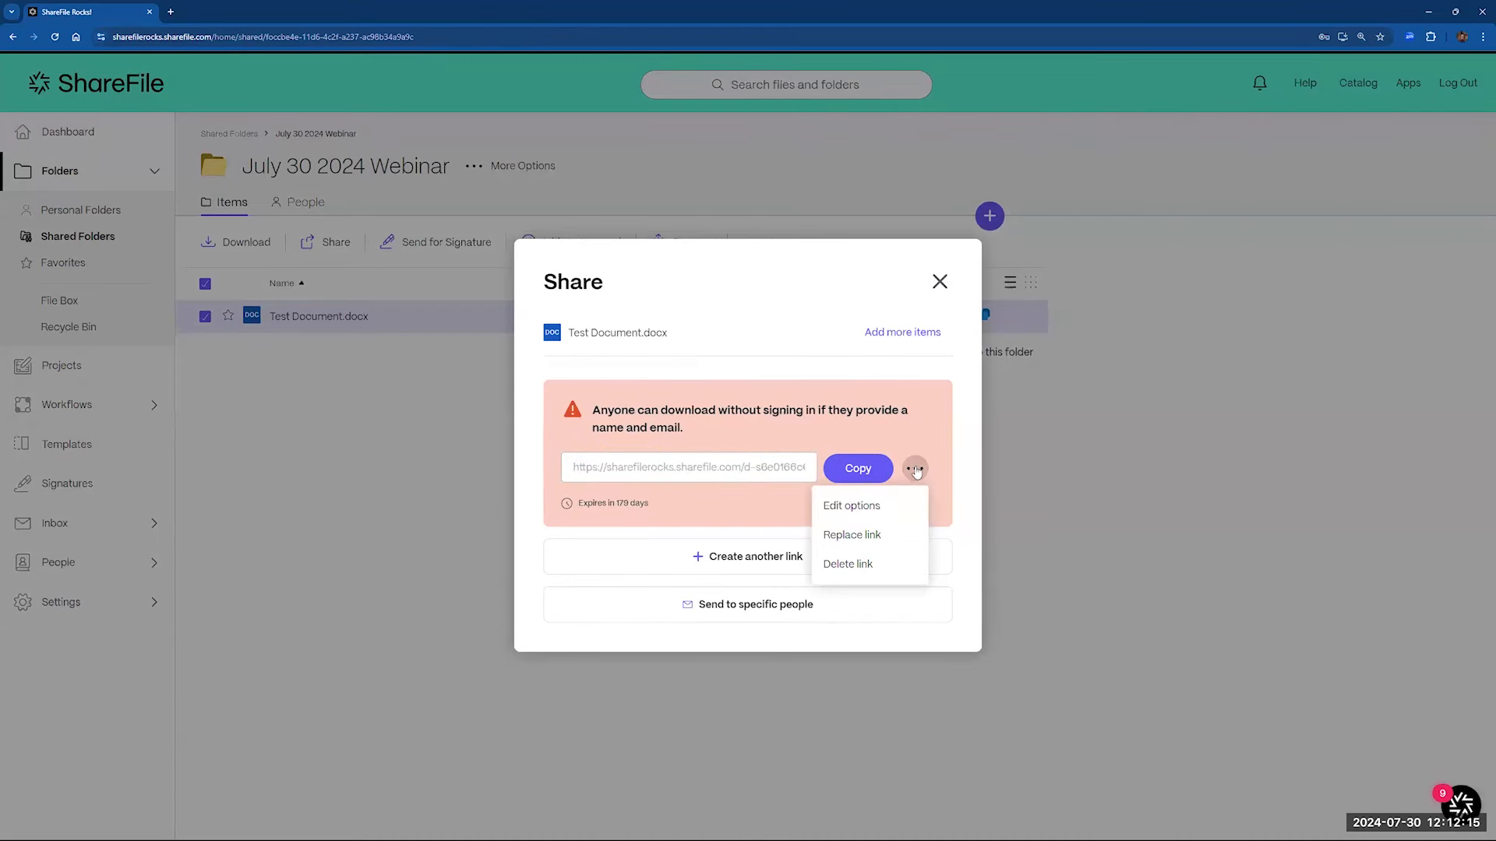
pyautogui.click(880, 508)
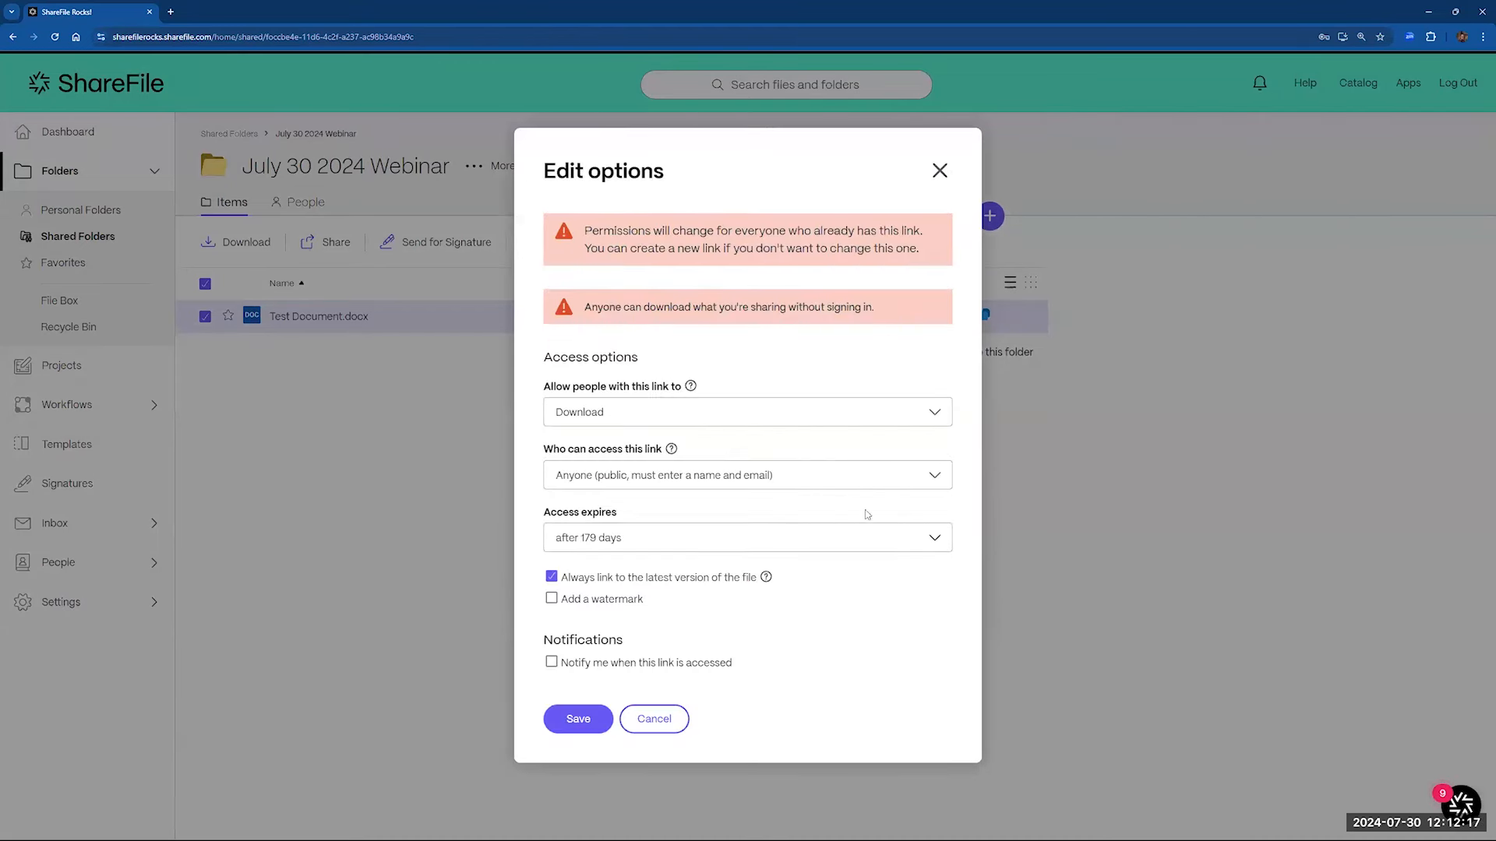
pyautogui.click(551, 602)
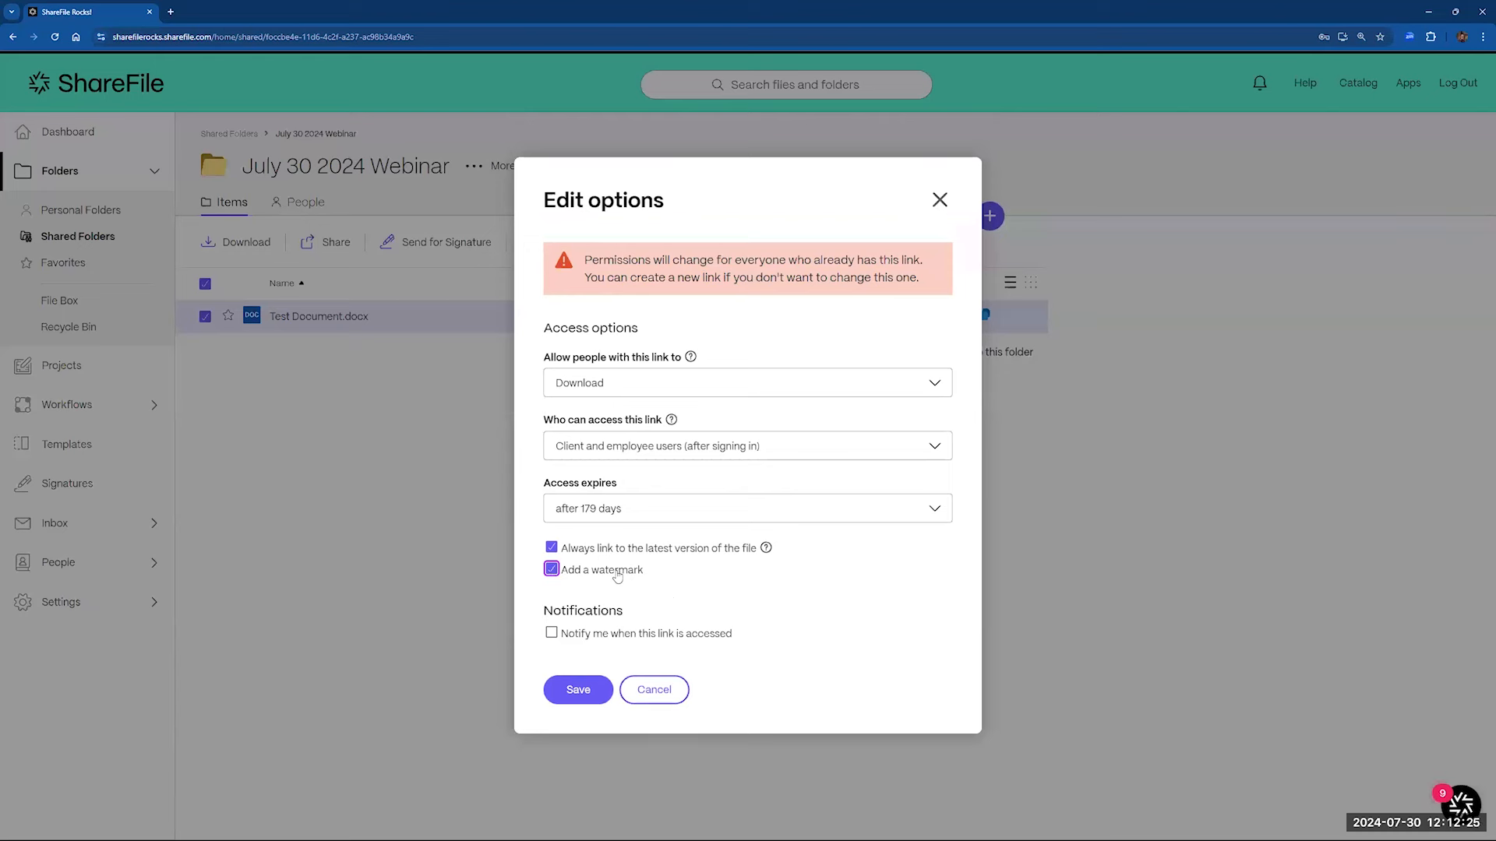
# Step: Keep Download access for client and employee users, save, and copy the link
pyautogui.click(653, 390)
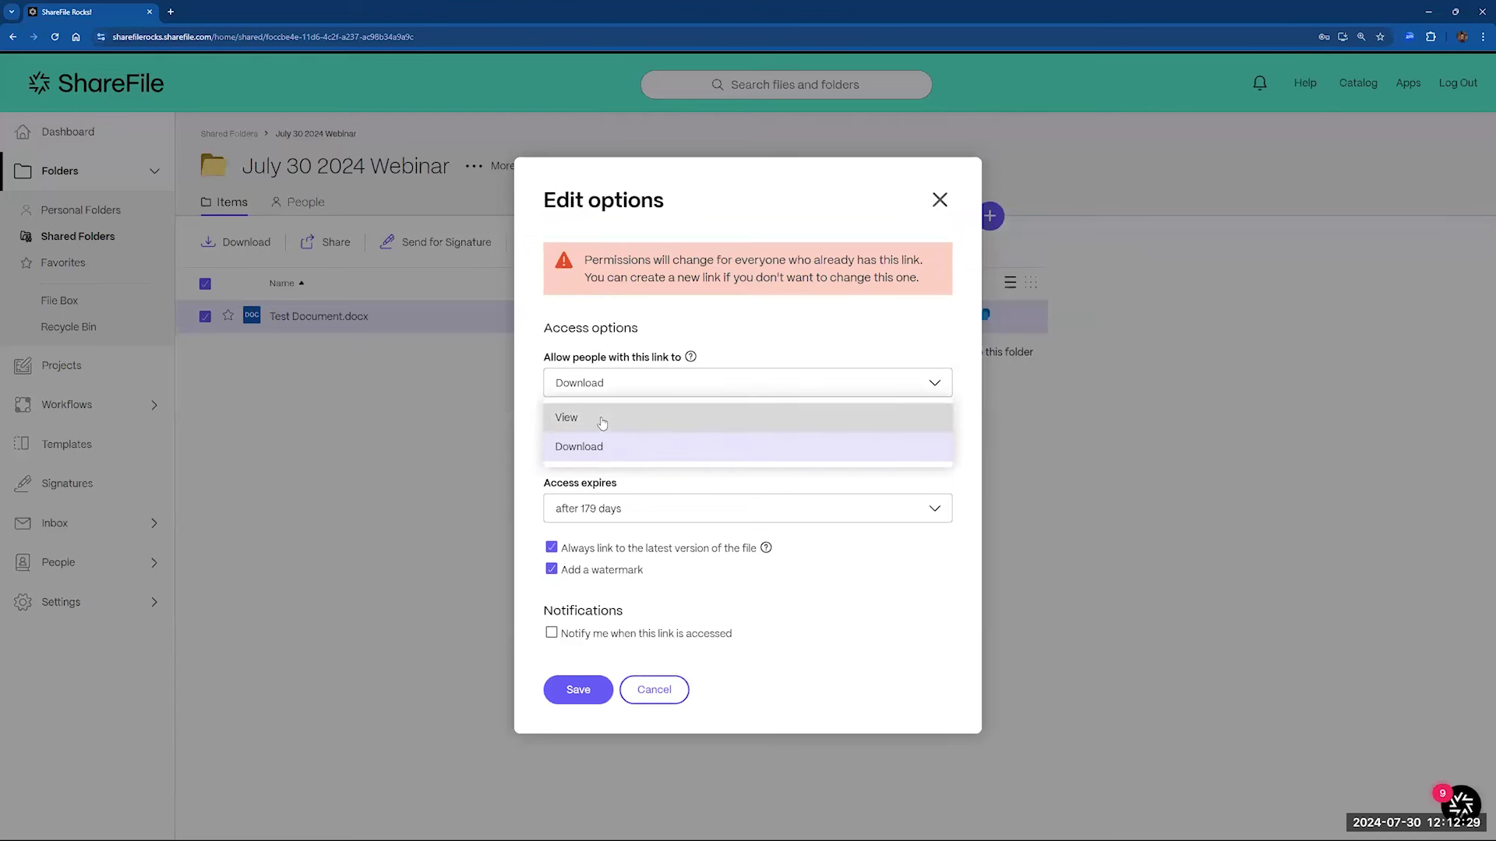
pyautogui.click(604, 447)
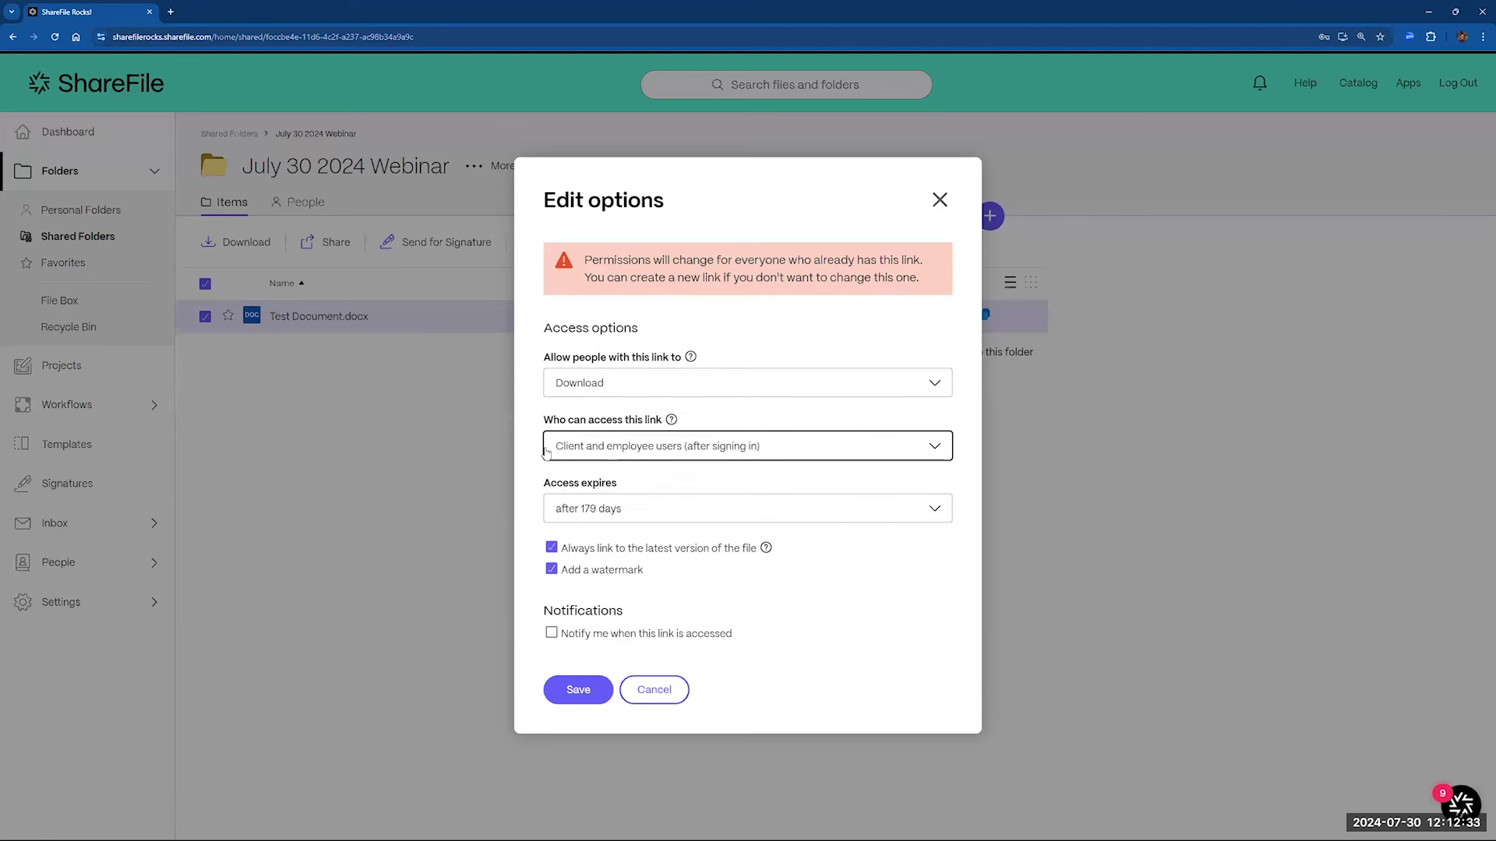
pyautogui.click(596, 452)
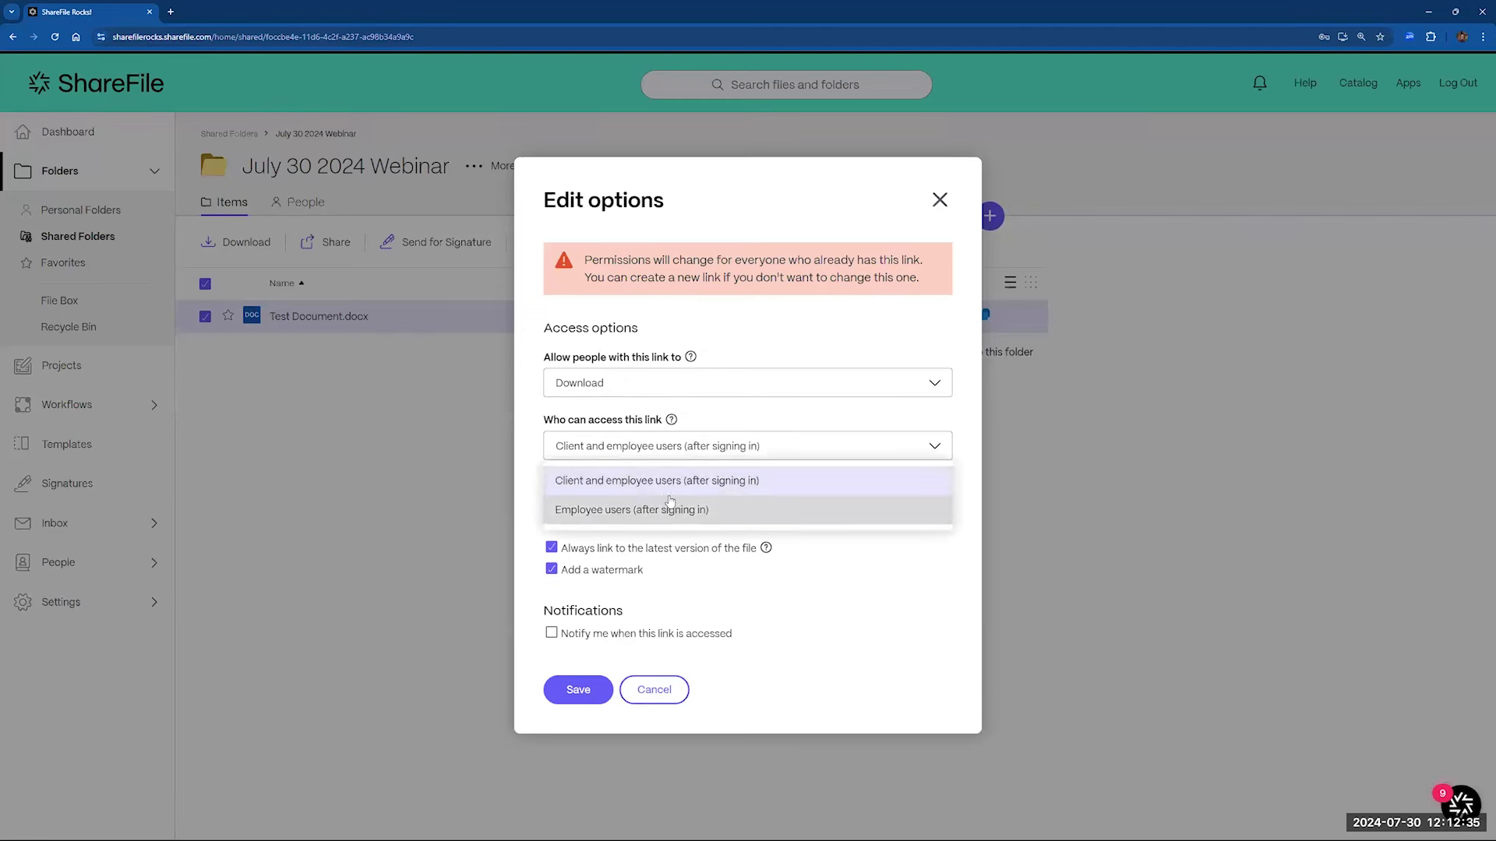
pyautogui.moveTo(683, 489); pyautogui.dragTo(715, 510)
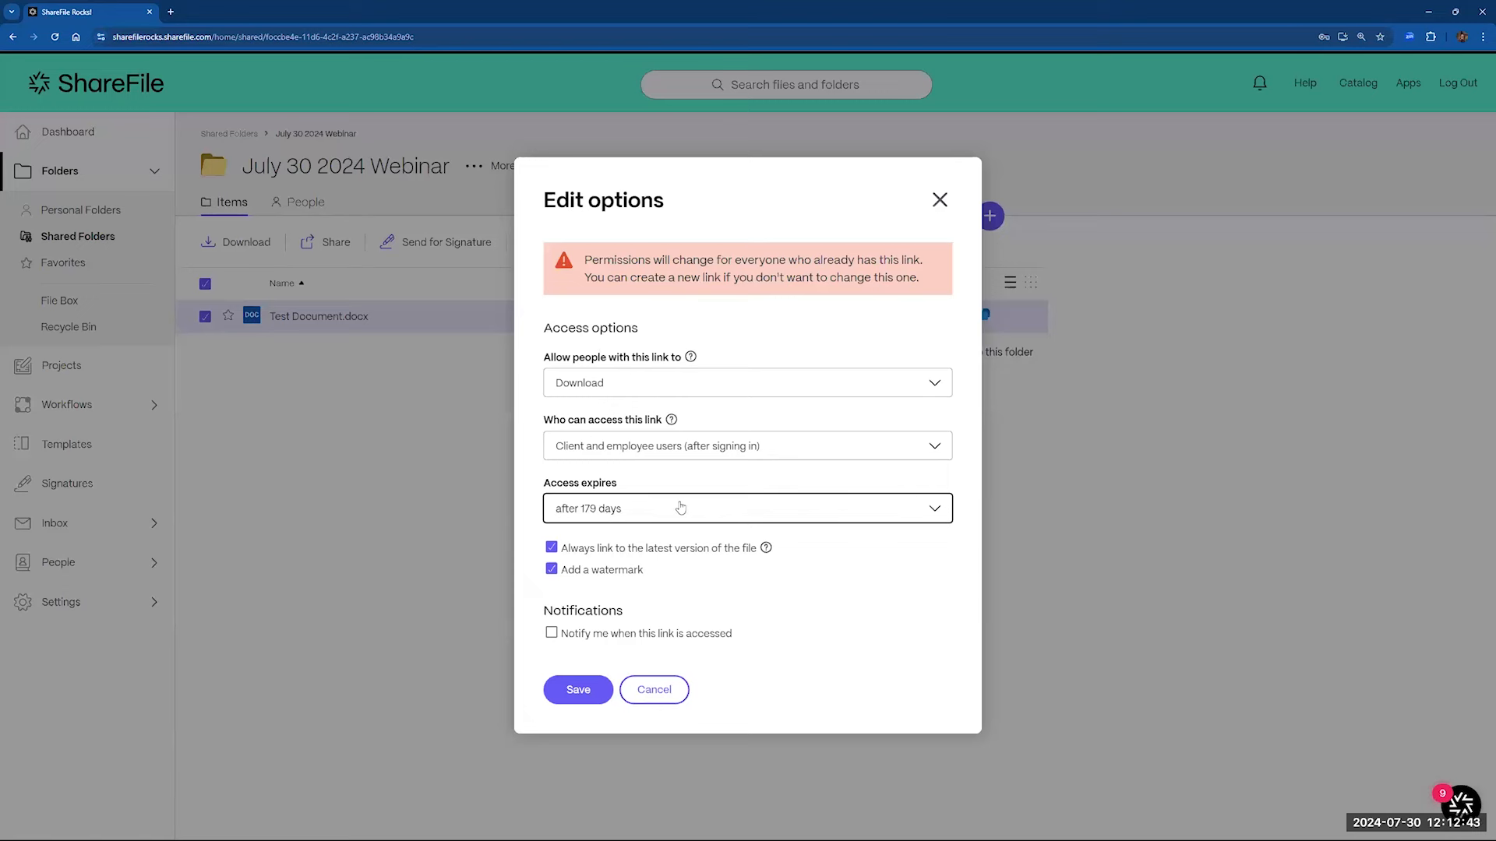
pyautogui.click(579, 690)
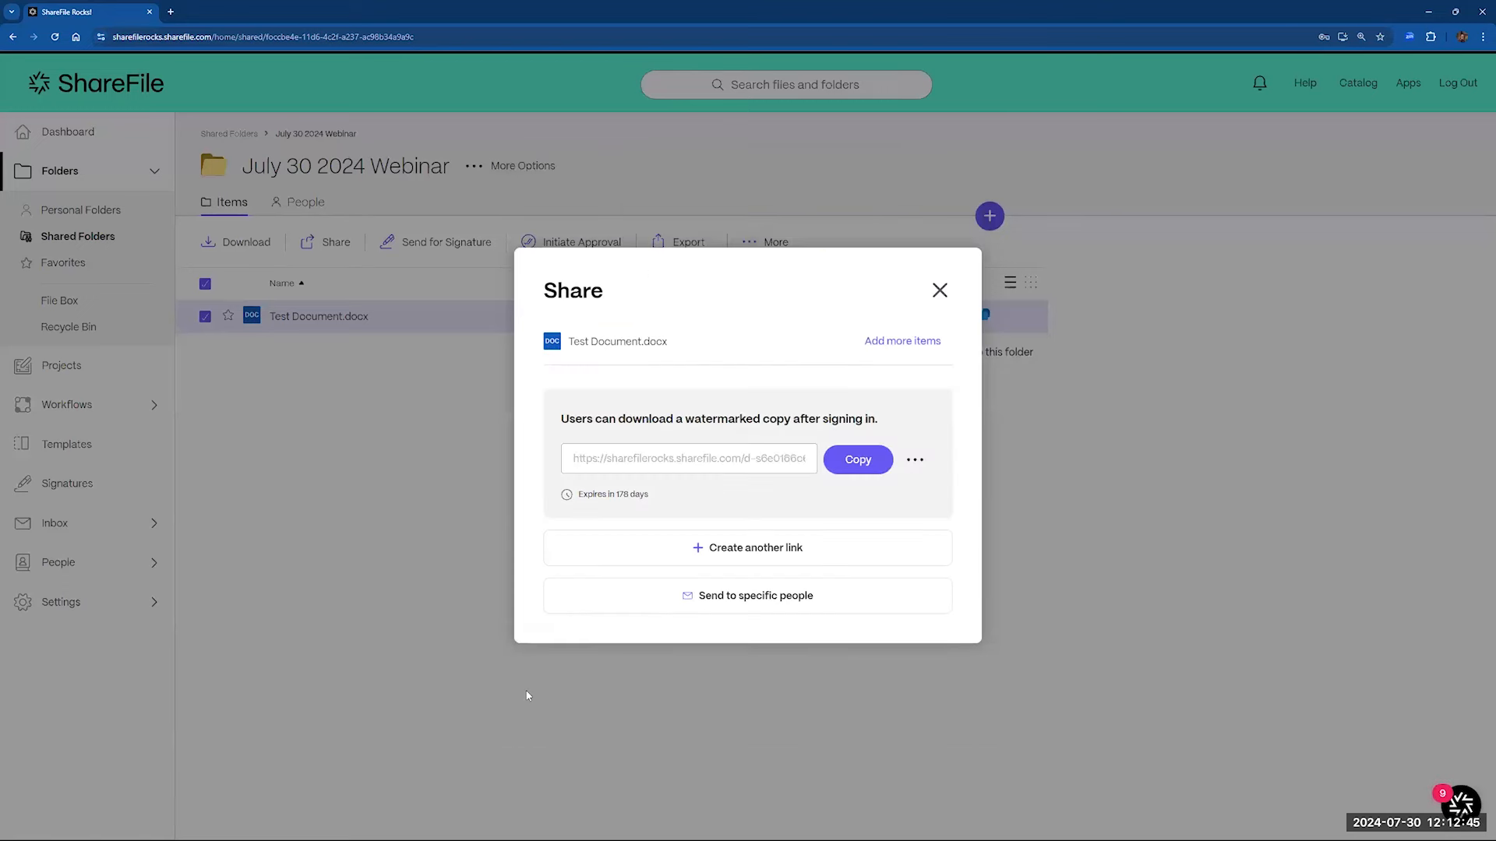
pyautogui.click(857, 459)
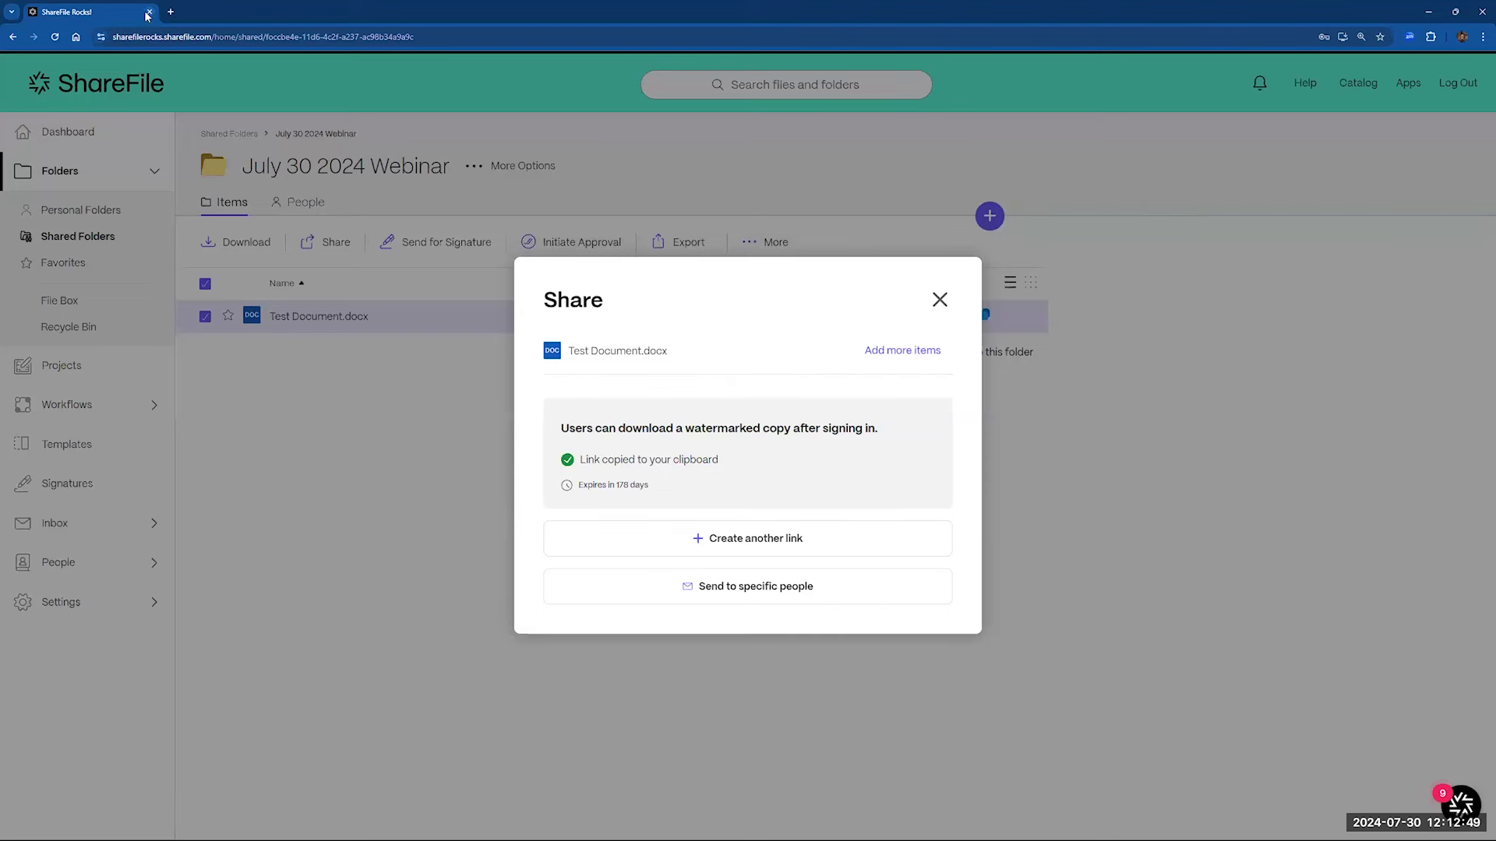
pyautogui.click(171, 11)
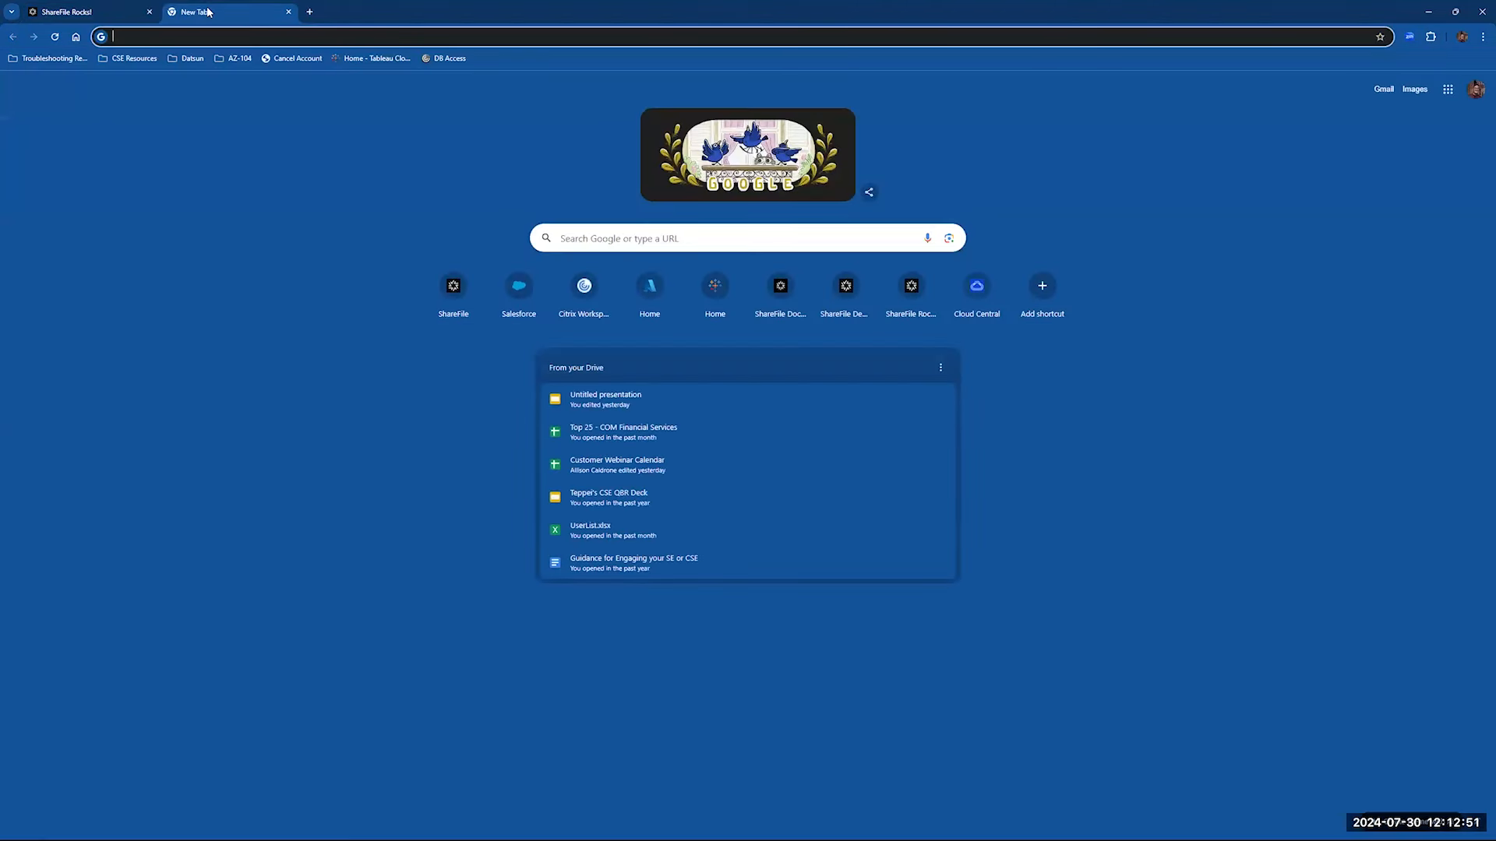
# Step: Open the pasted share link, preview the watermarked Test Document.docx, and download its PDF copy
pyautogui.hotkey('ctrl', 'v')
pyautogui.press('Return')
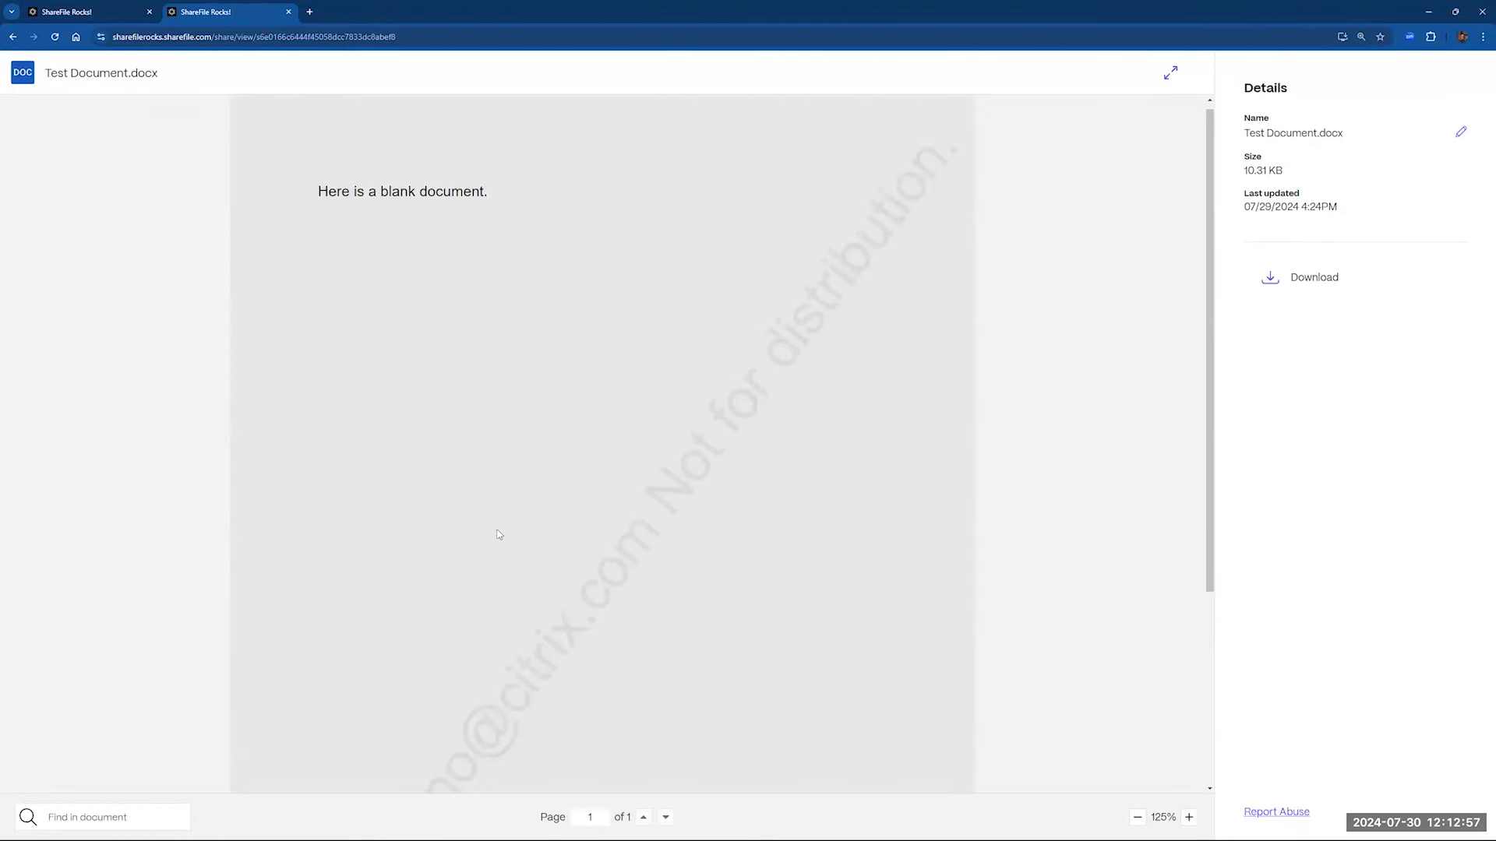
pyautogui.scroll(-2, 506, 530)
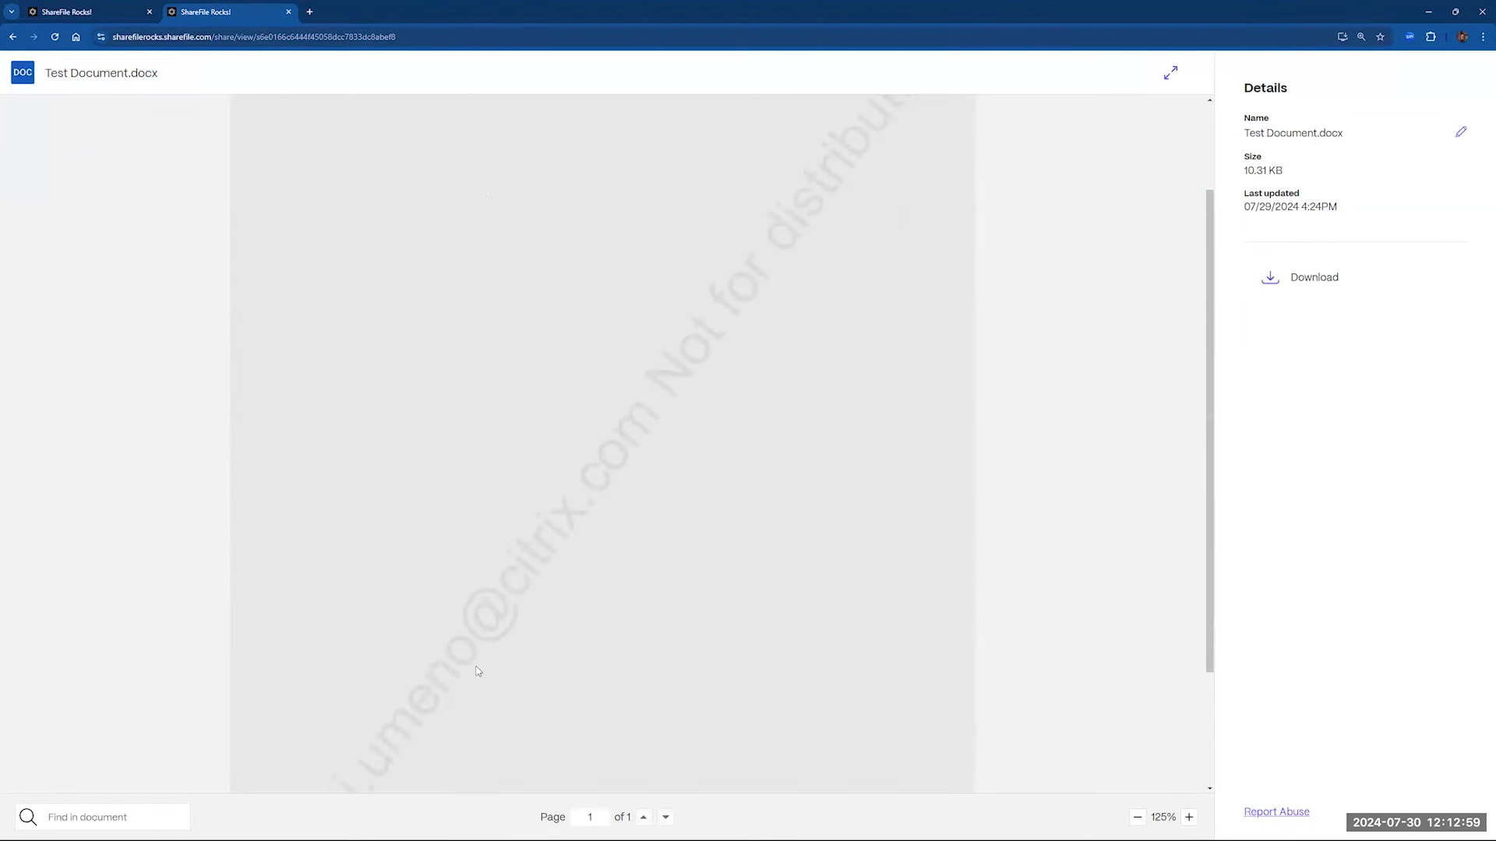
pyautogui.scroll(-2, 468, 662)
pyautogui.scroll(4, 639, 467)
pyautogui.click(1305, 279)
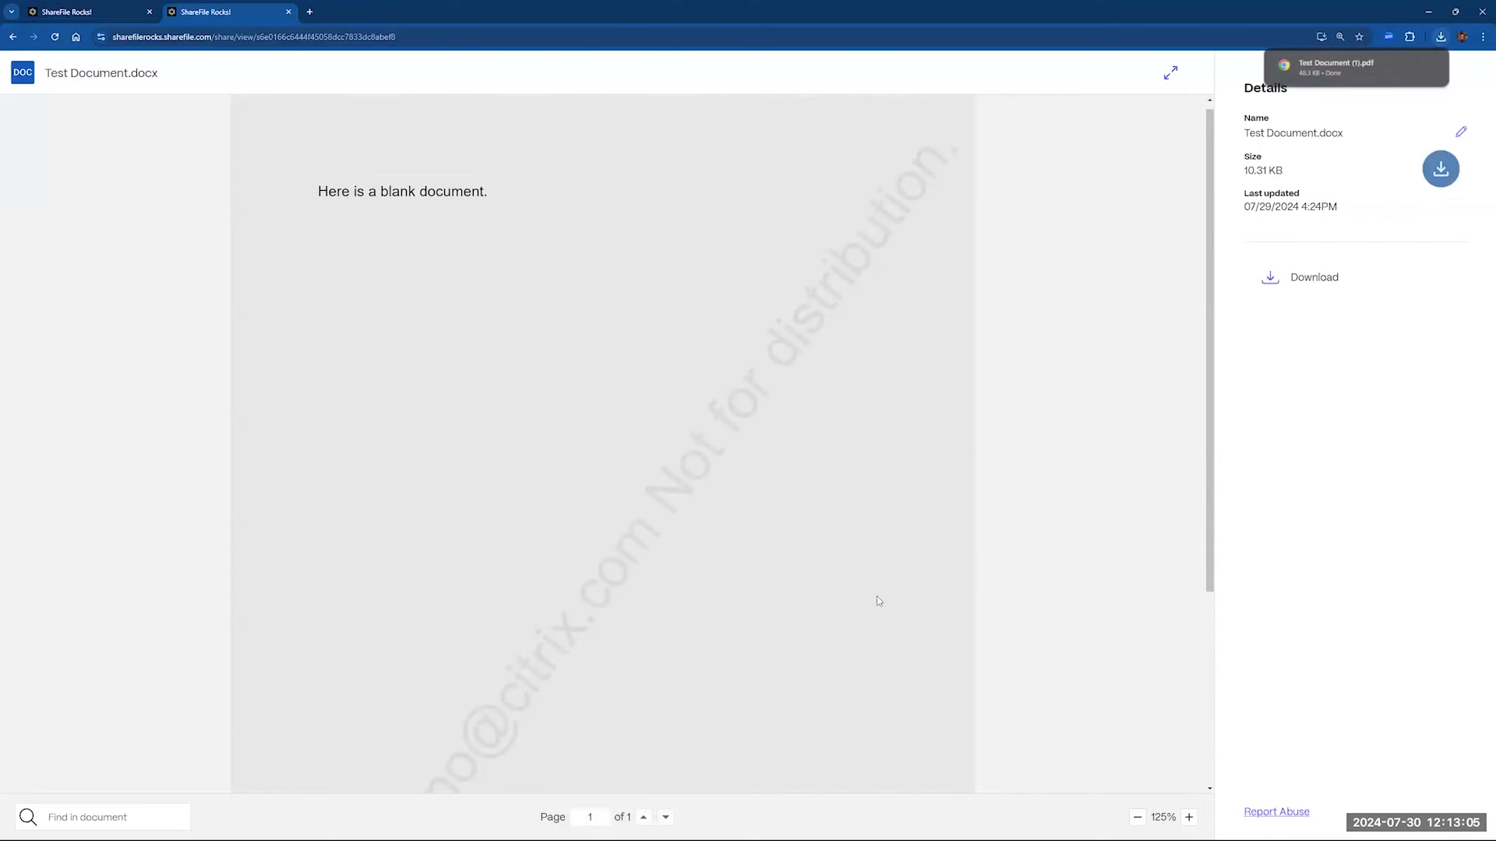
pyautogui.click(1325, 72)
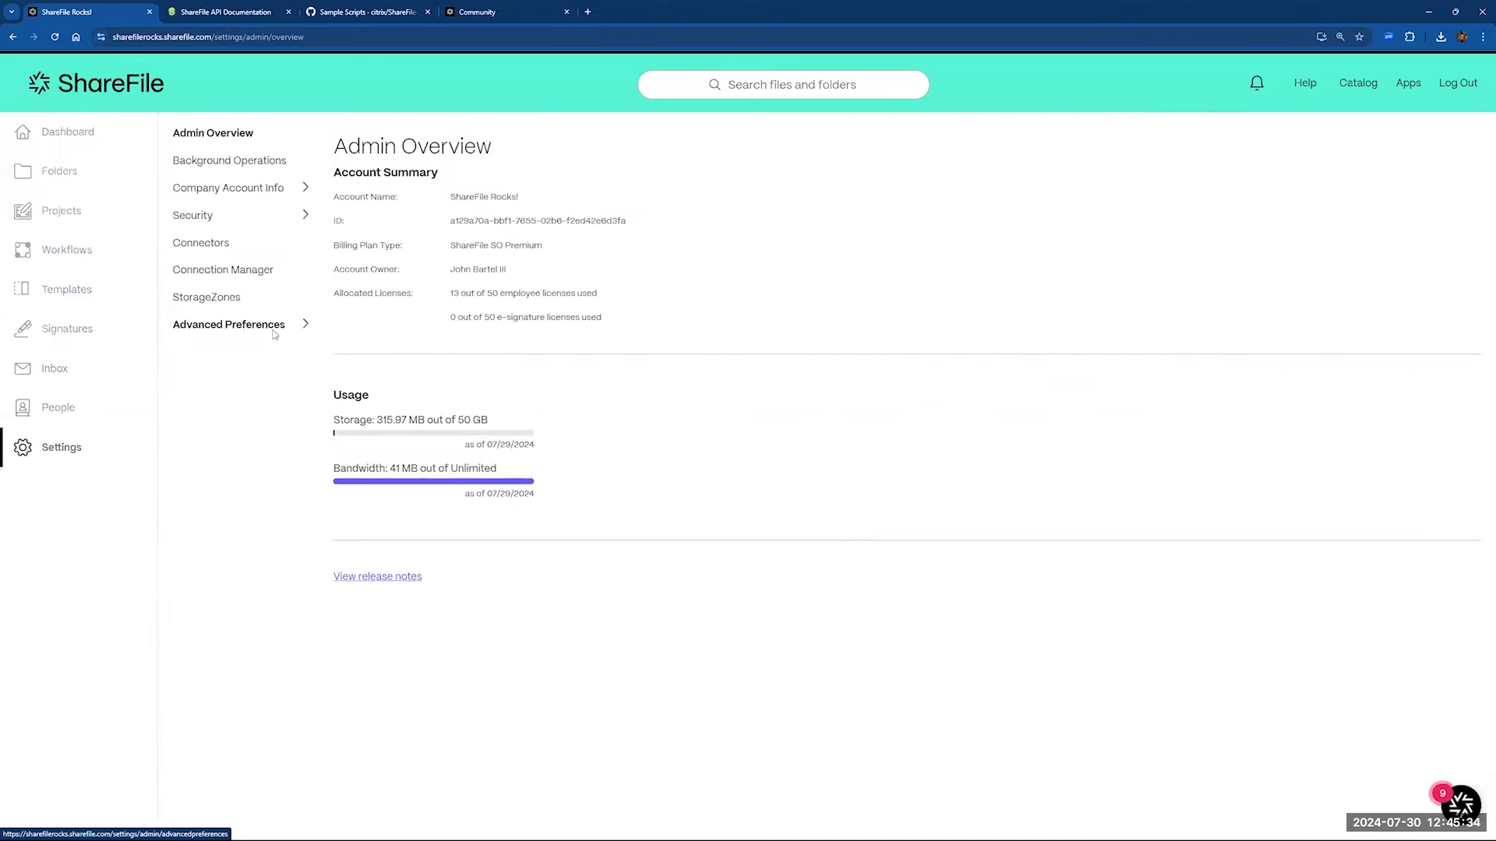
# Step: Look through the File Settings page under Advanced Preferences
pyautogui.click(117, 325)
pyautogui.click(125, 445)
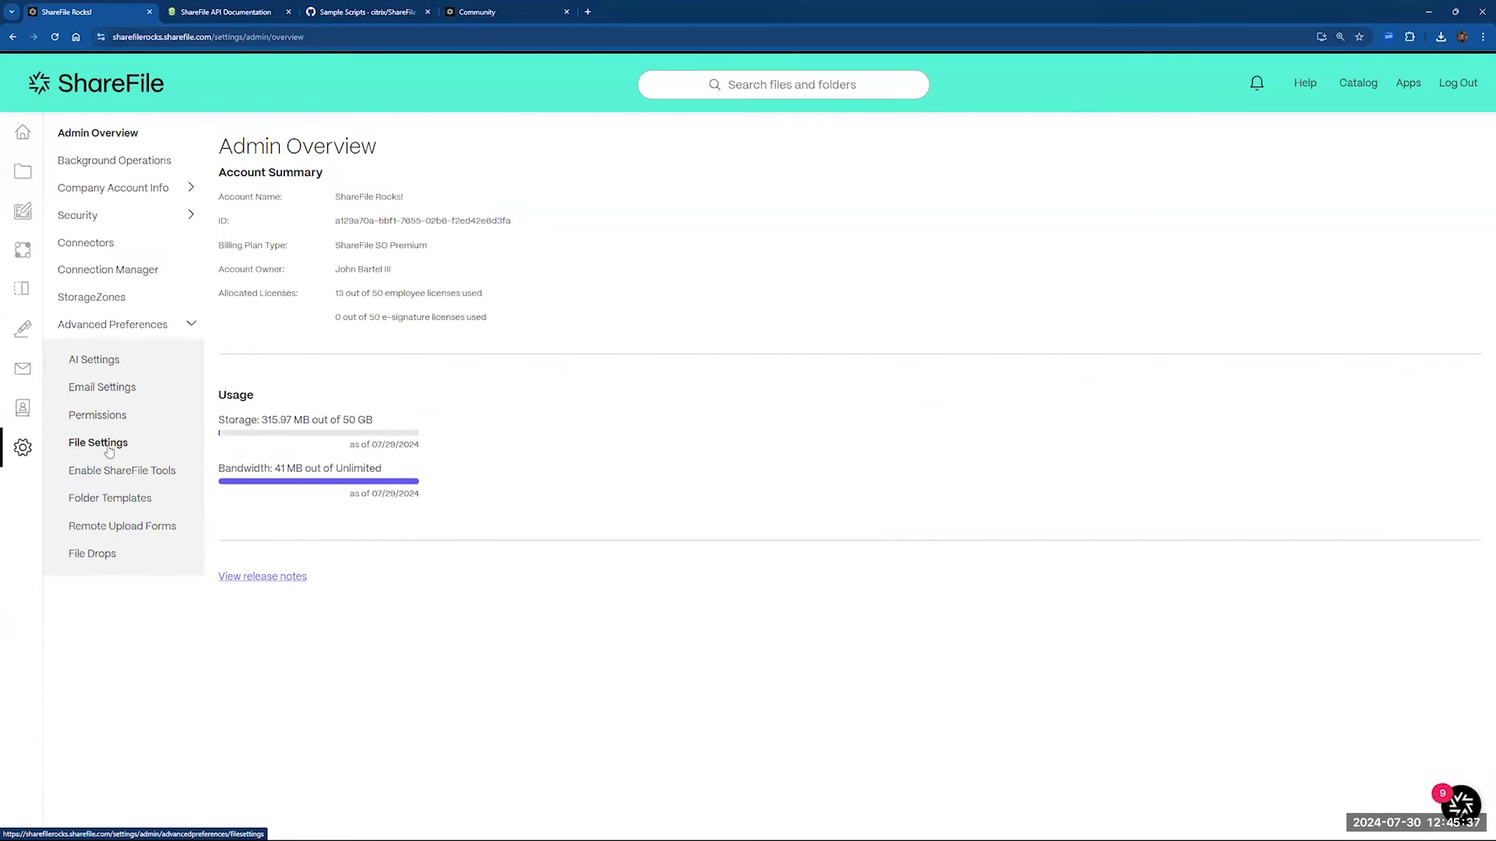
pyautogui.scroll(-1, 486, 534)
pyautogui.scroll(-9, 486, 534)
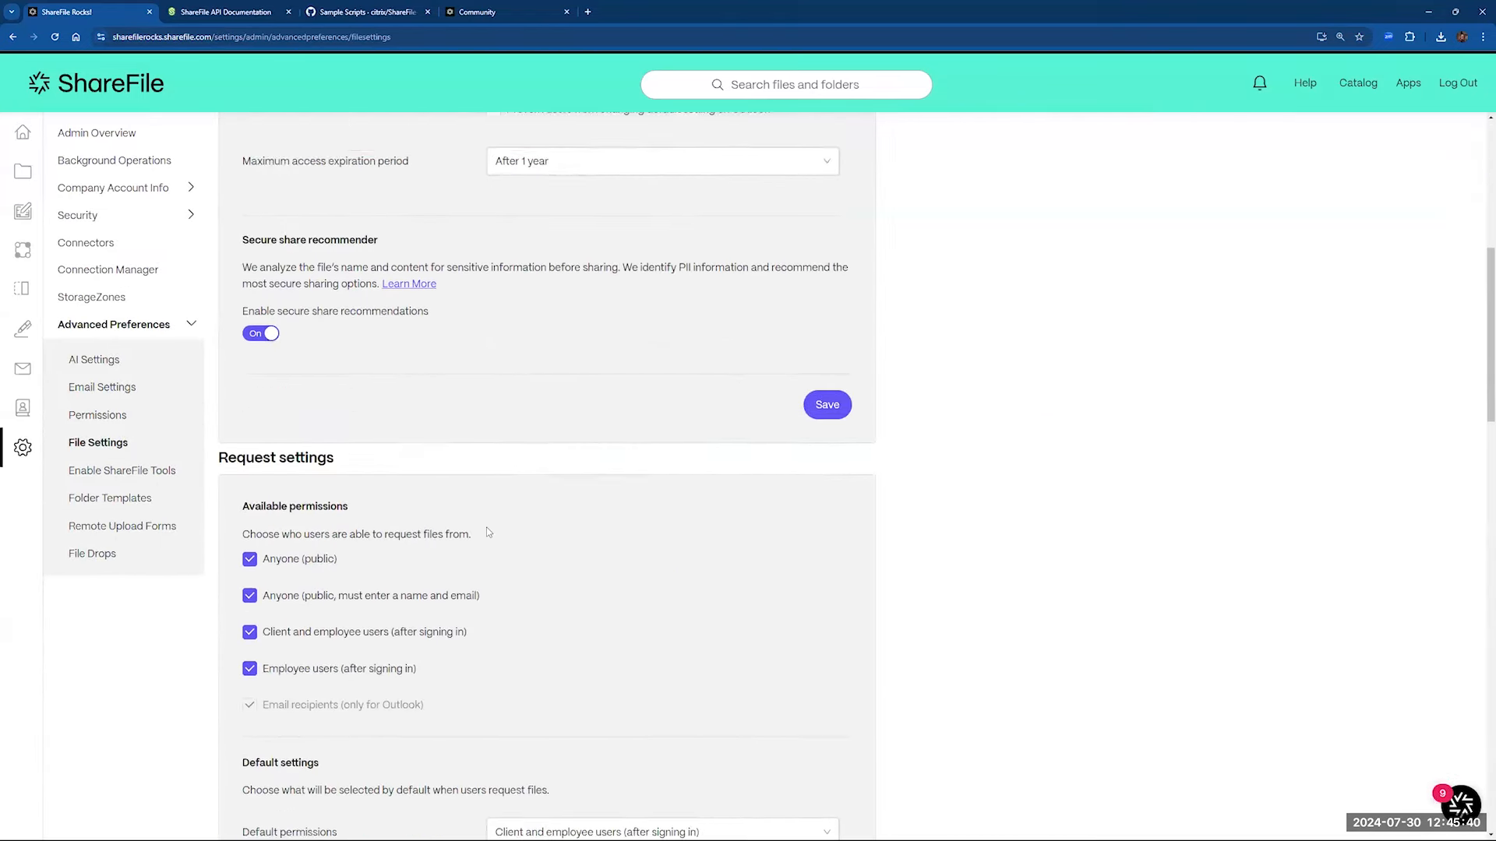
pyautogui.scroll(-3, 490, 530)
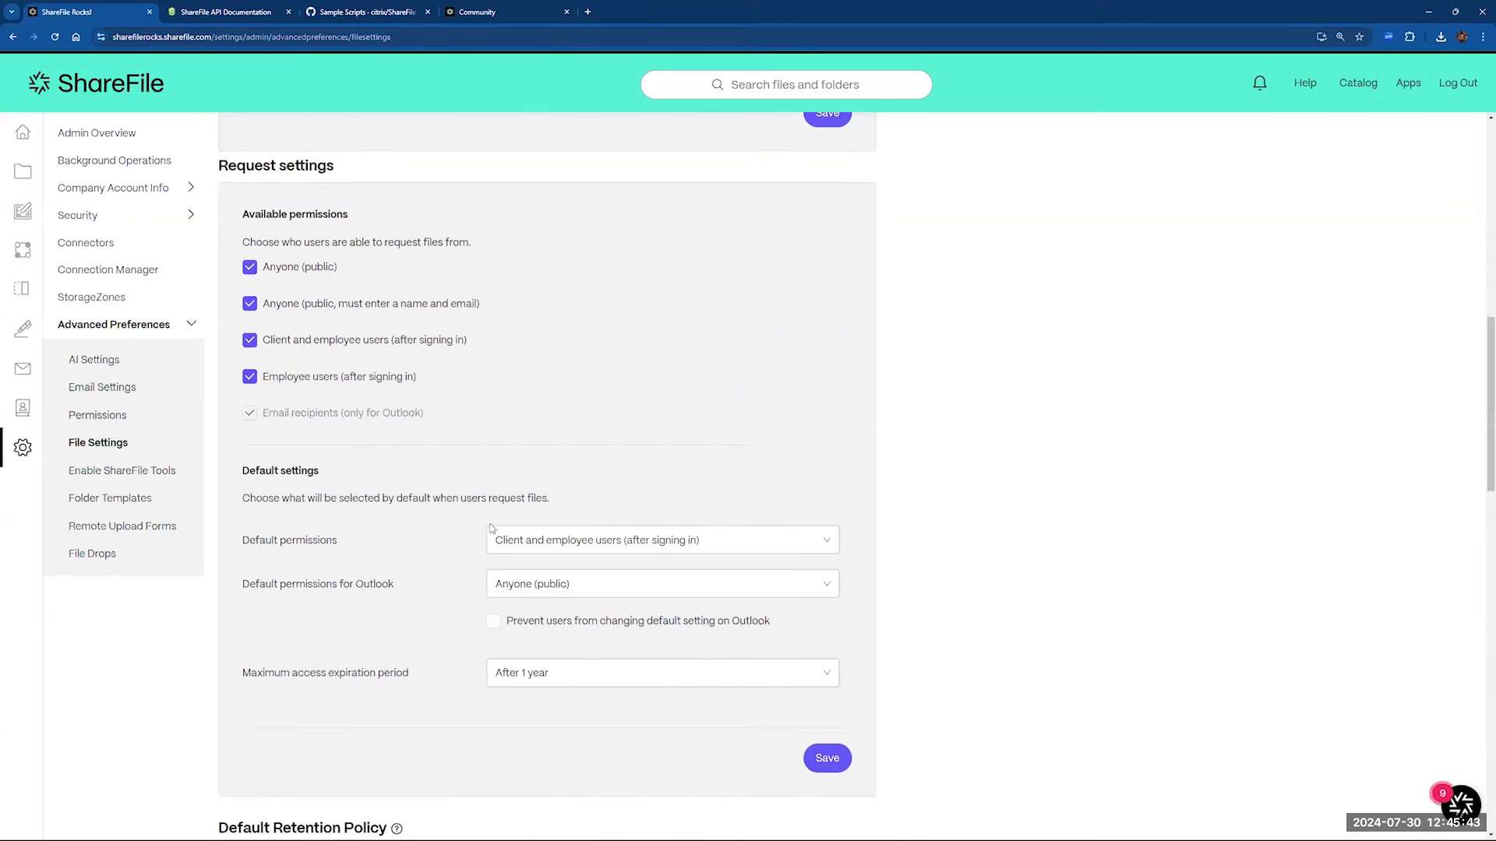
pyautogui.scroll(-1, 491, 529)
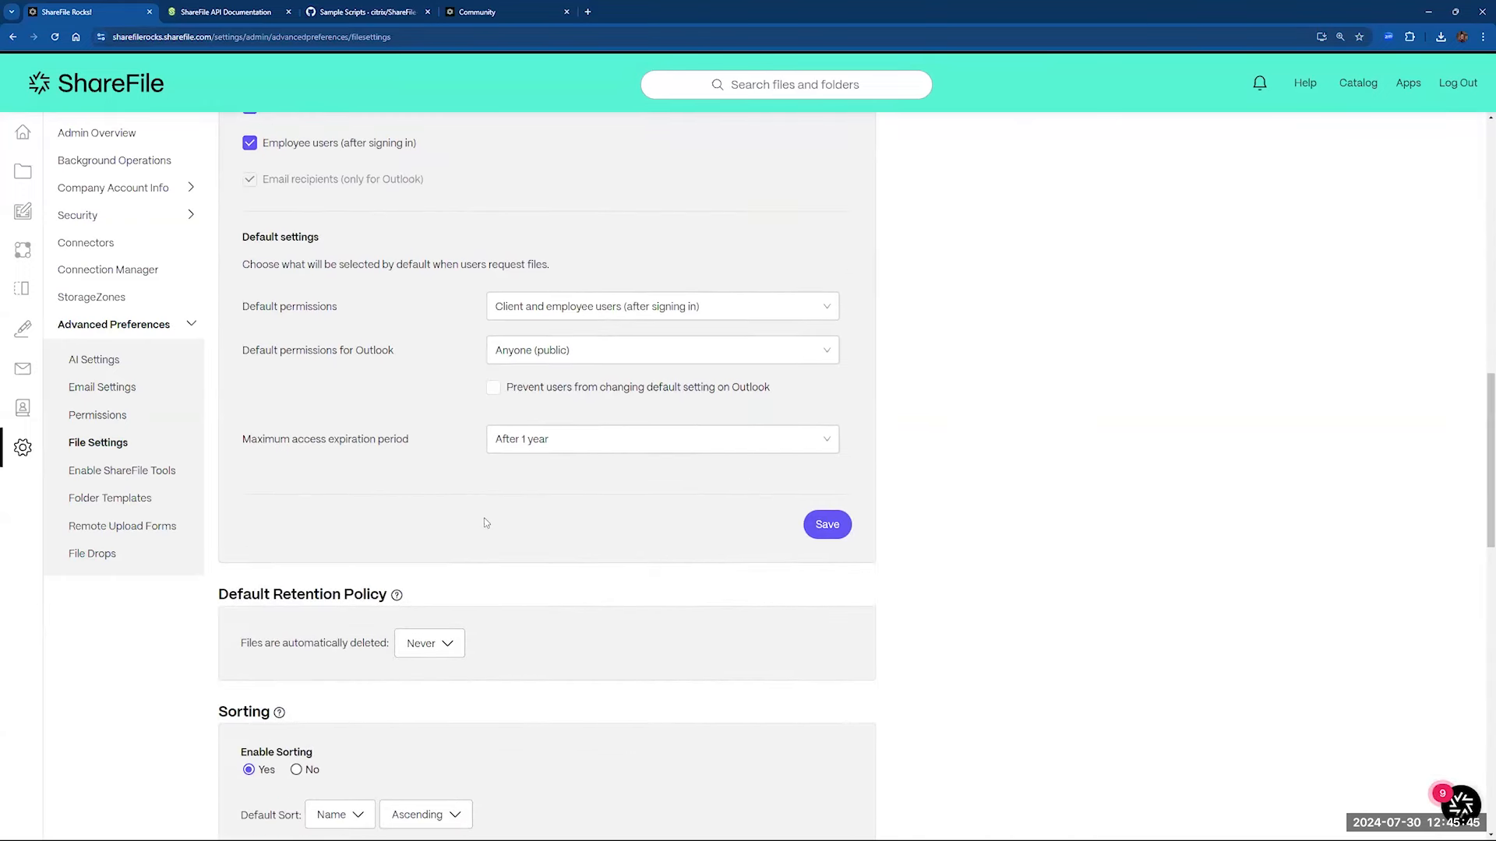
pyautogui.scroll(-8, 486, 522)
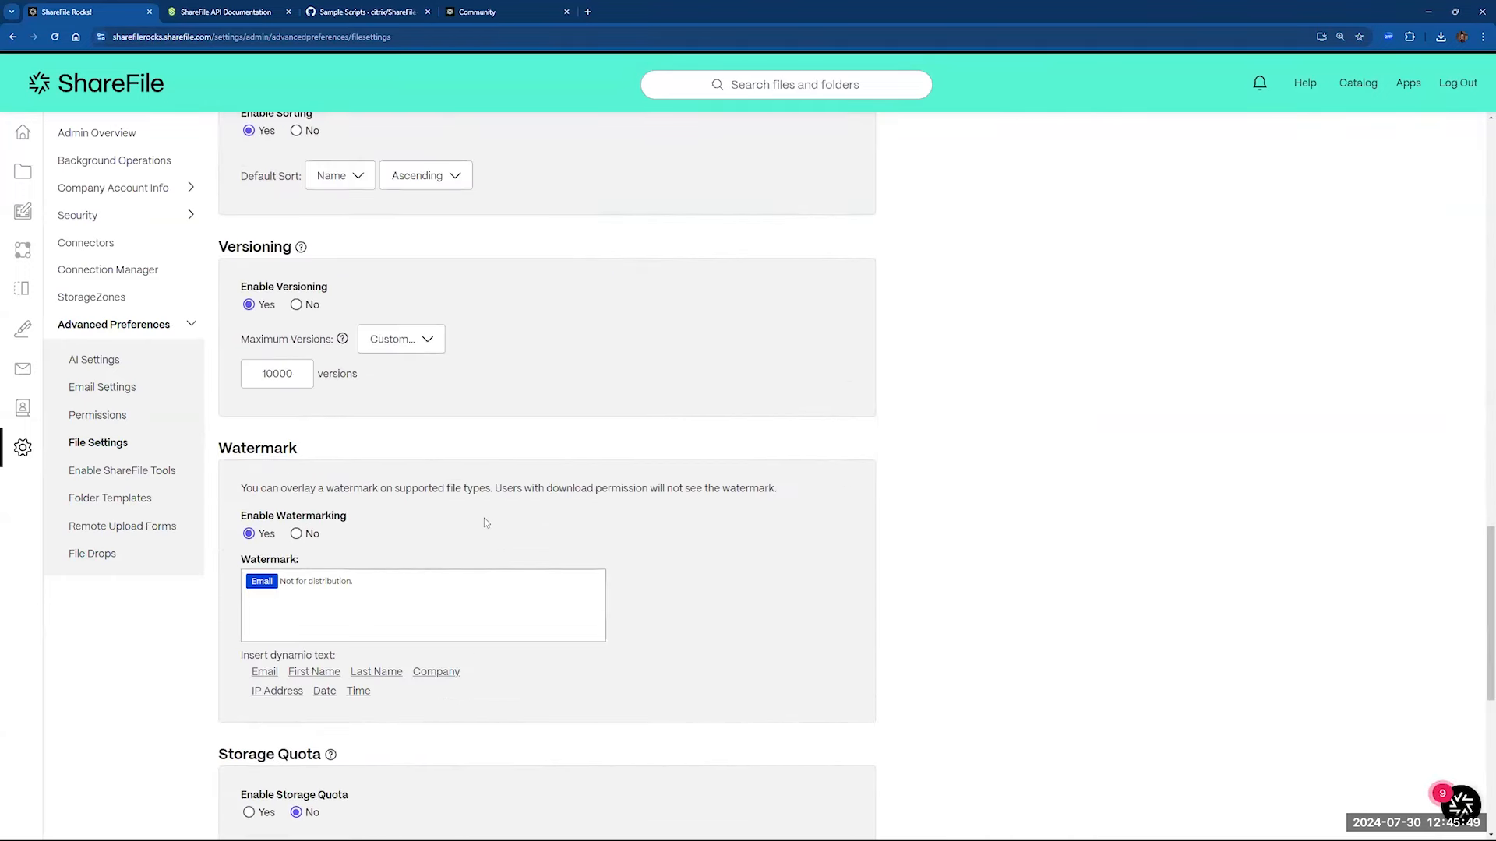
# Step: Open the July 30 2024 Webinar folder from Shared Folders
pyautogui.moveTo(46, 188)
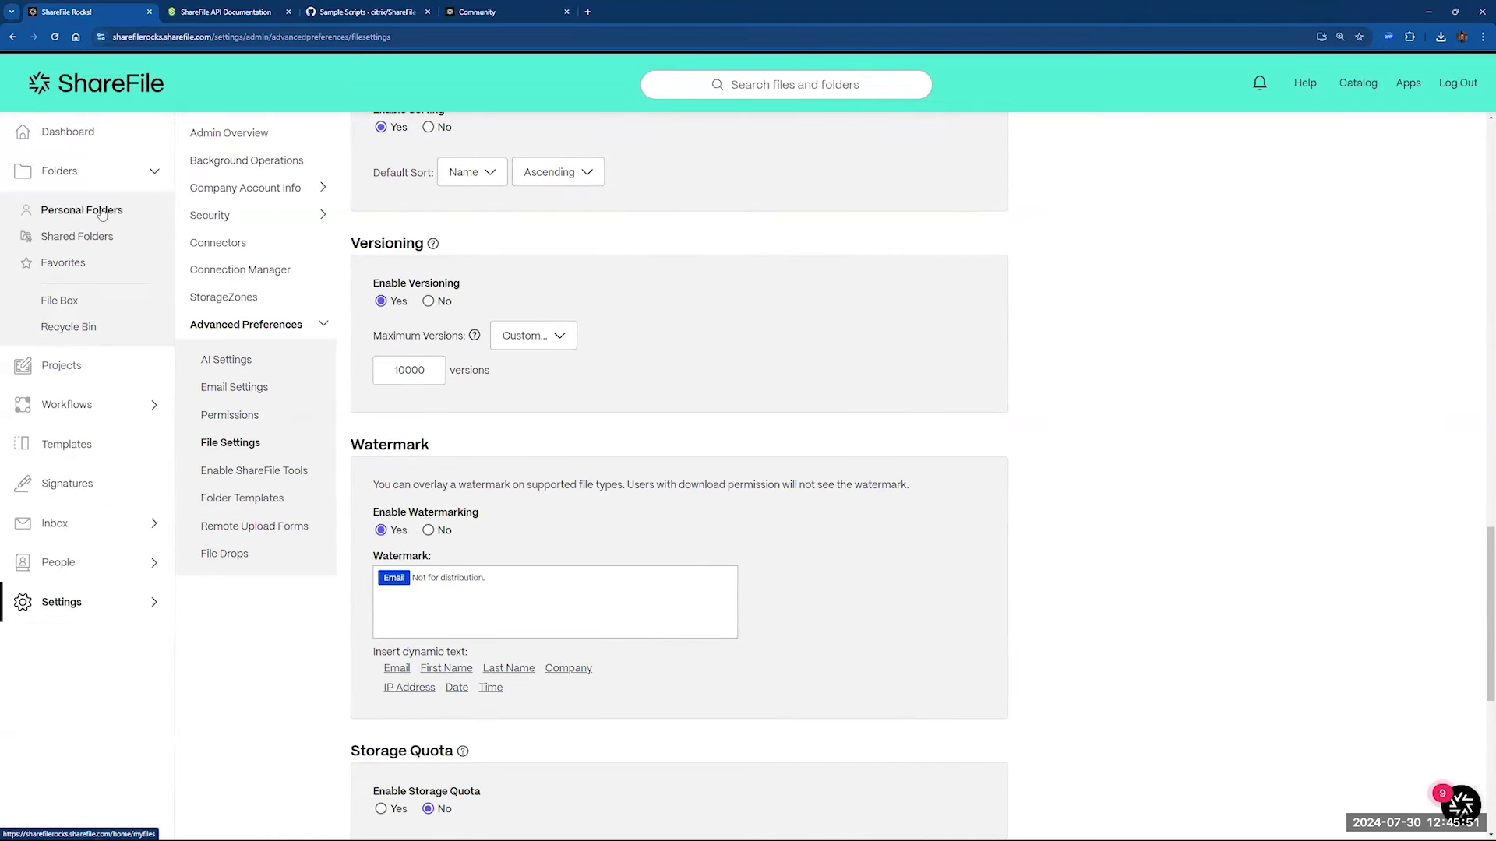
pyautogui.click(77, 237)
pyautogui.click(352, 214)
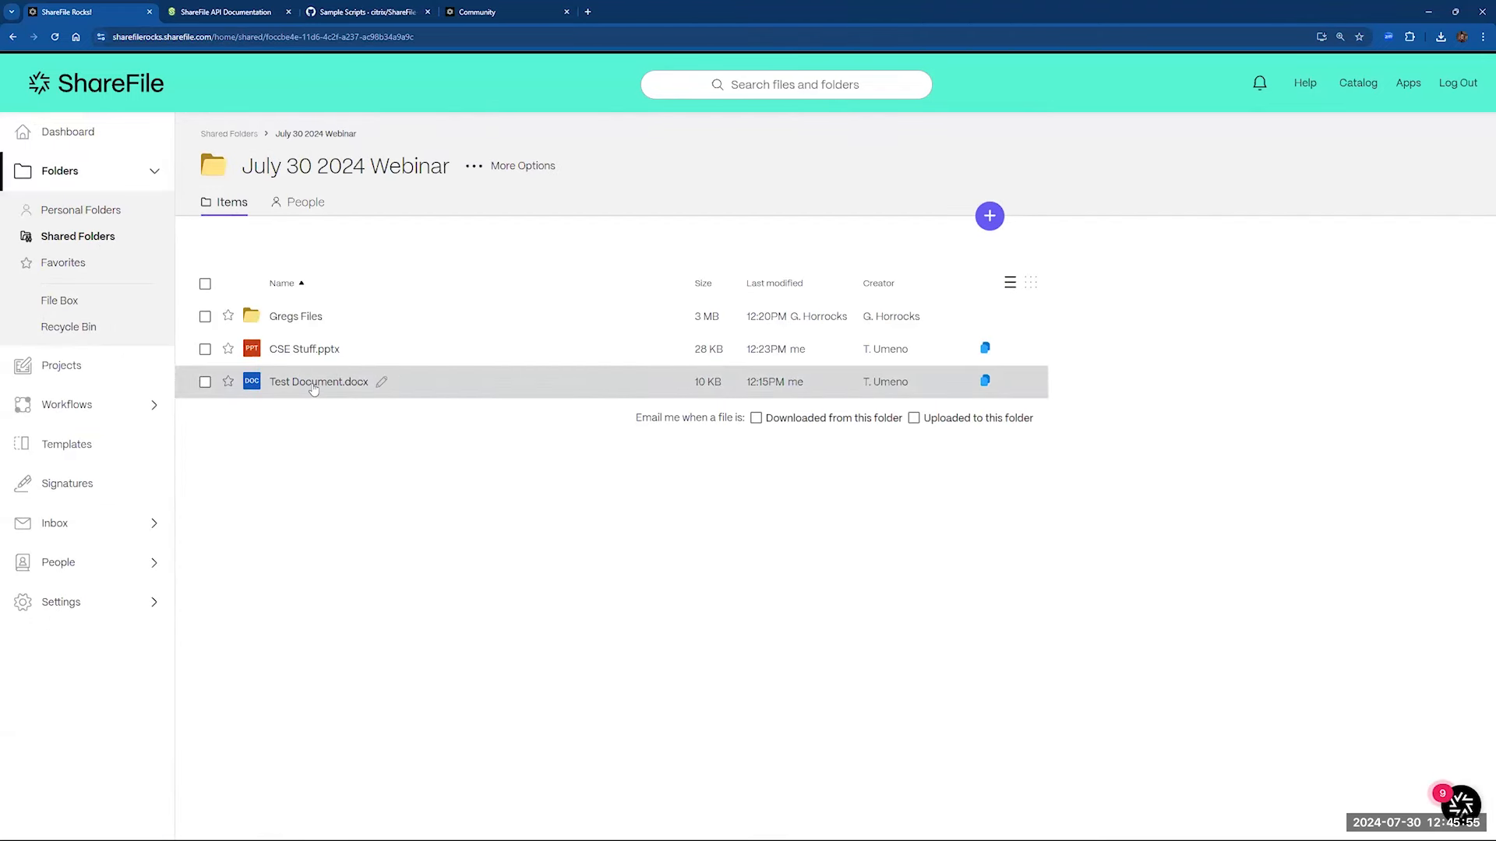
# Step: Edit Test Document.docx's share link options to add a watermark and allow view-only access
pyautogui.rightClick(313, 385)
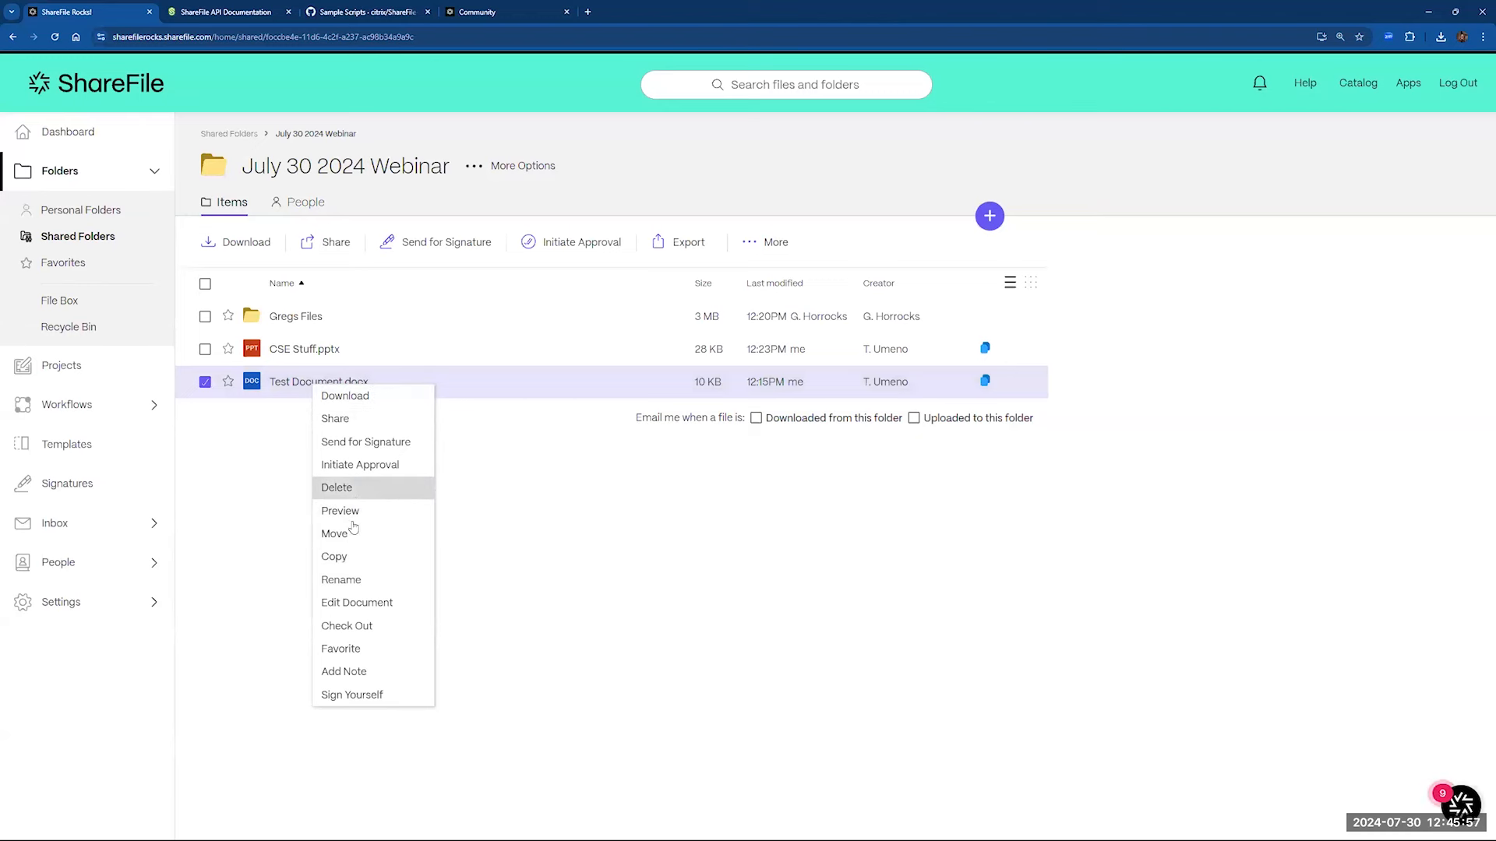
pyautogui.click(463, 433)
pyautogui.click(929, 465)
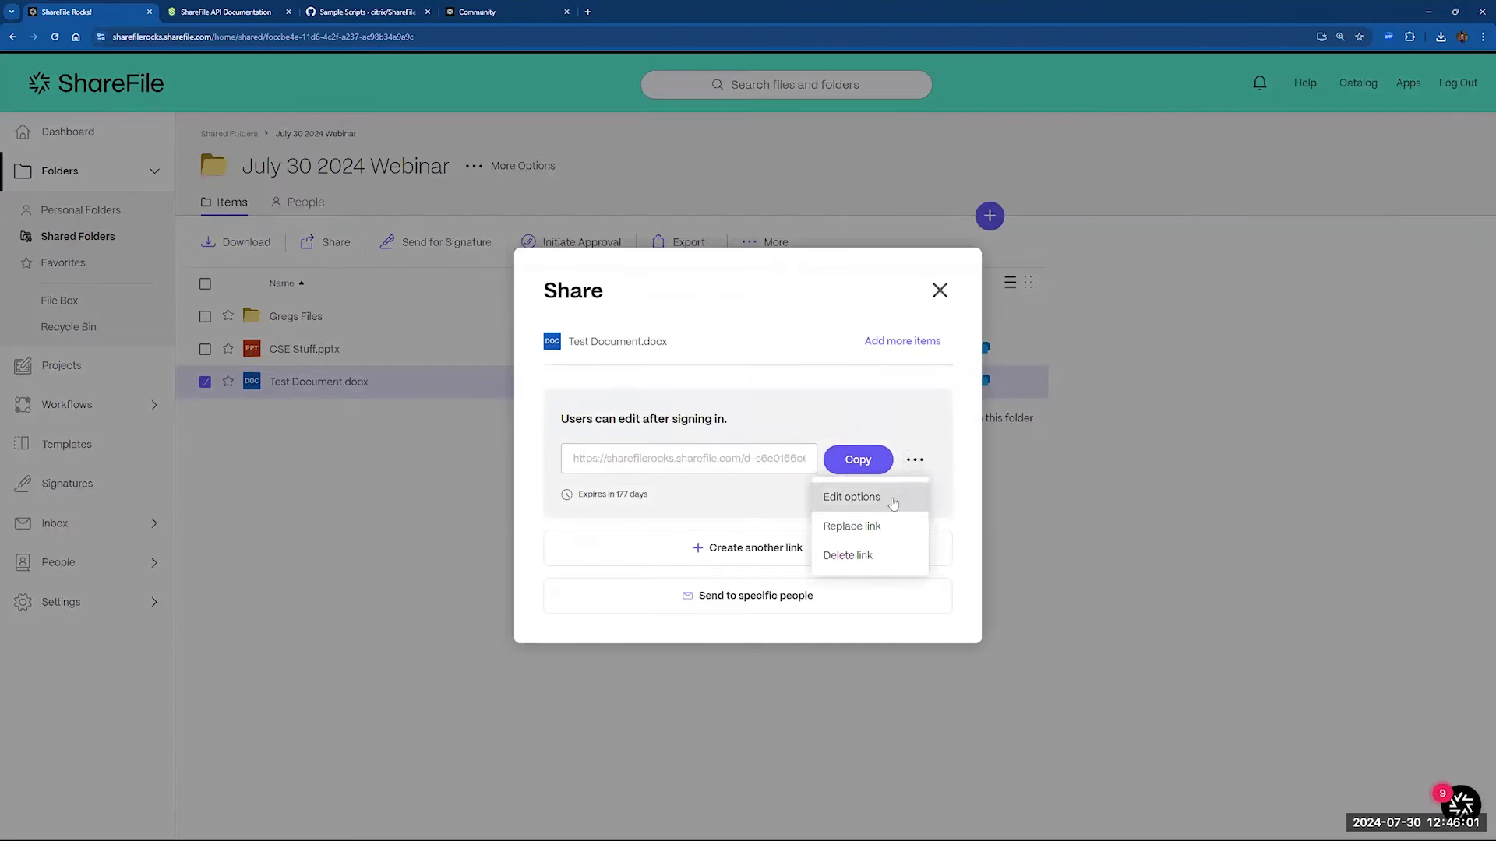
pyautogui.click(900, 499)
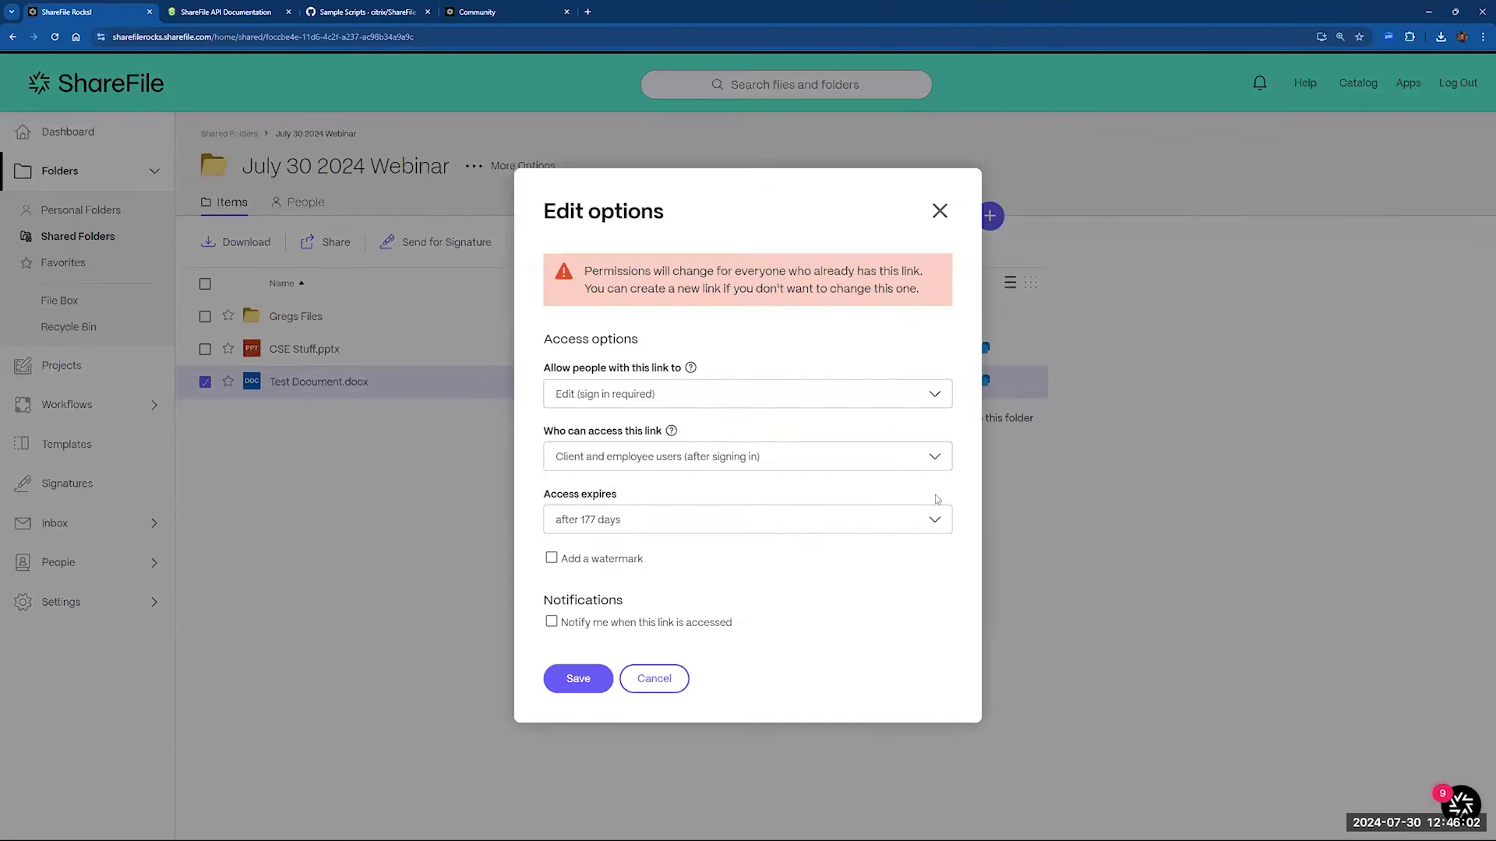
pyautogui.click(581, 561)
pyautogui.click(848, 381)
pyautogui.click(623, 419)
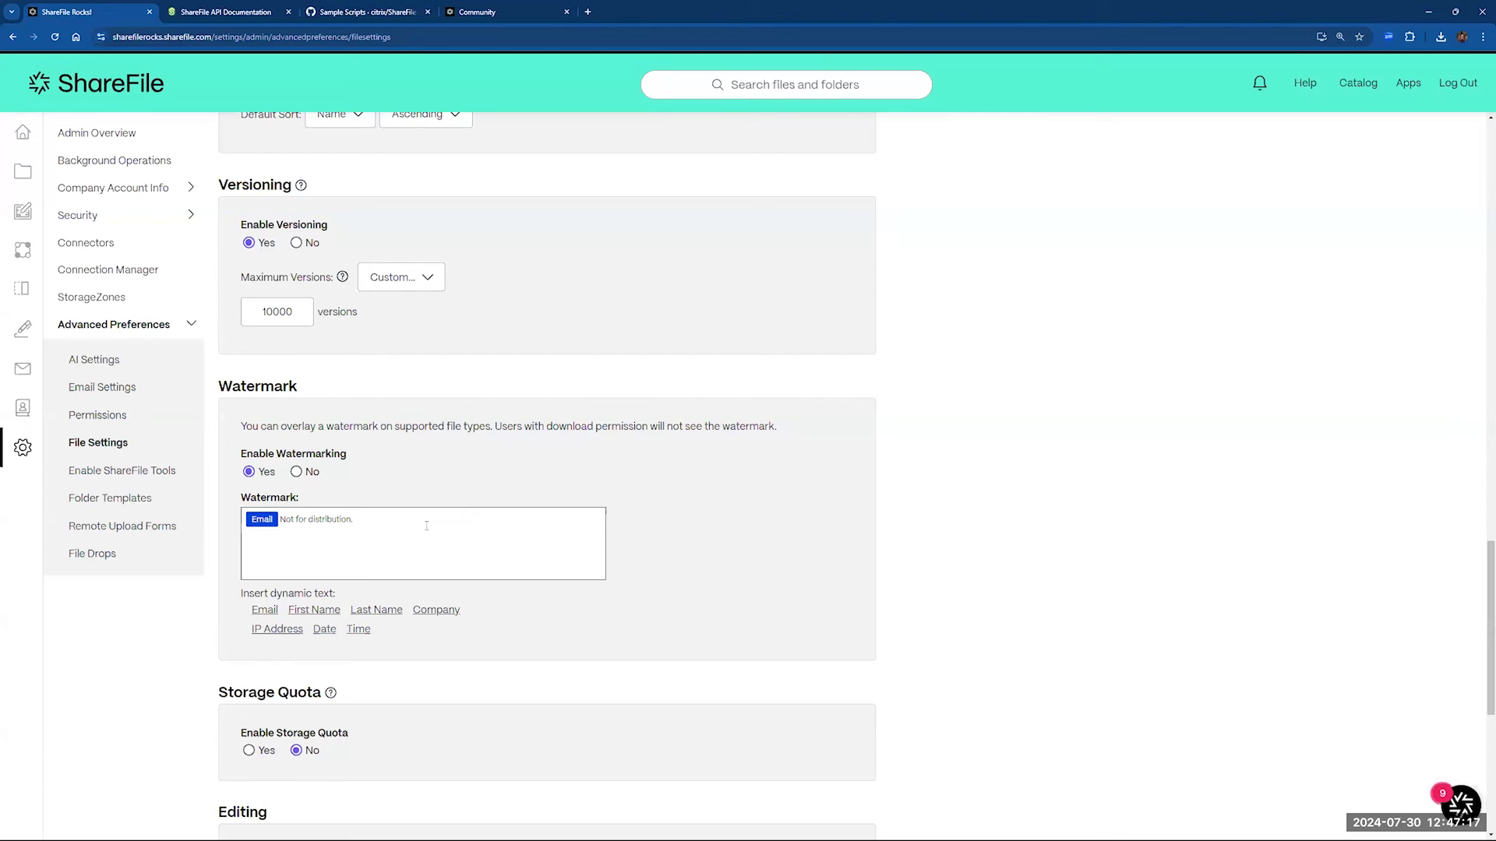
pyautogui.click(426, 526)
pyautogui.click(508, 13)
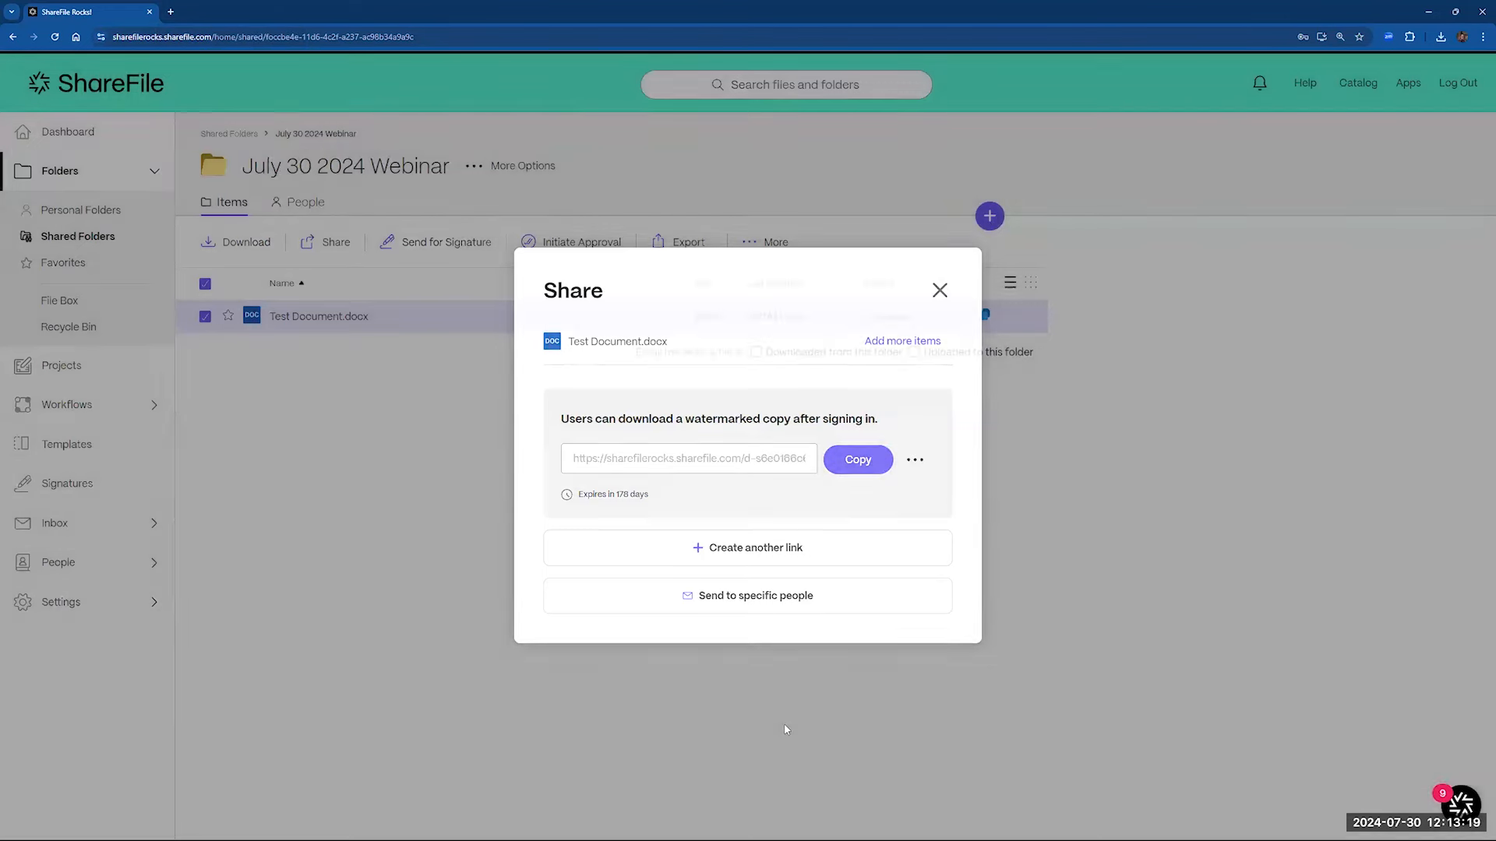
# Step: Close the Share dialog and preview Test Document.docx
pyautogui.click(784, 724)
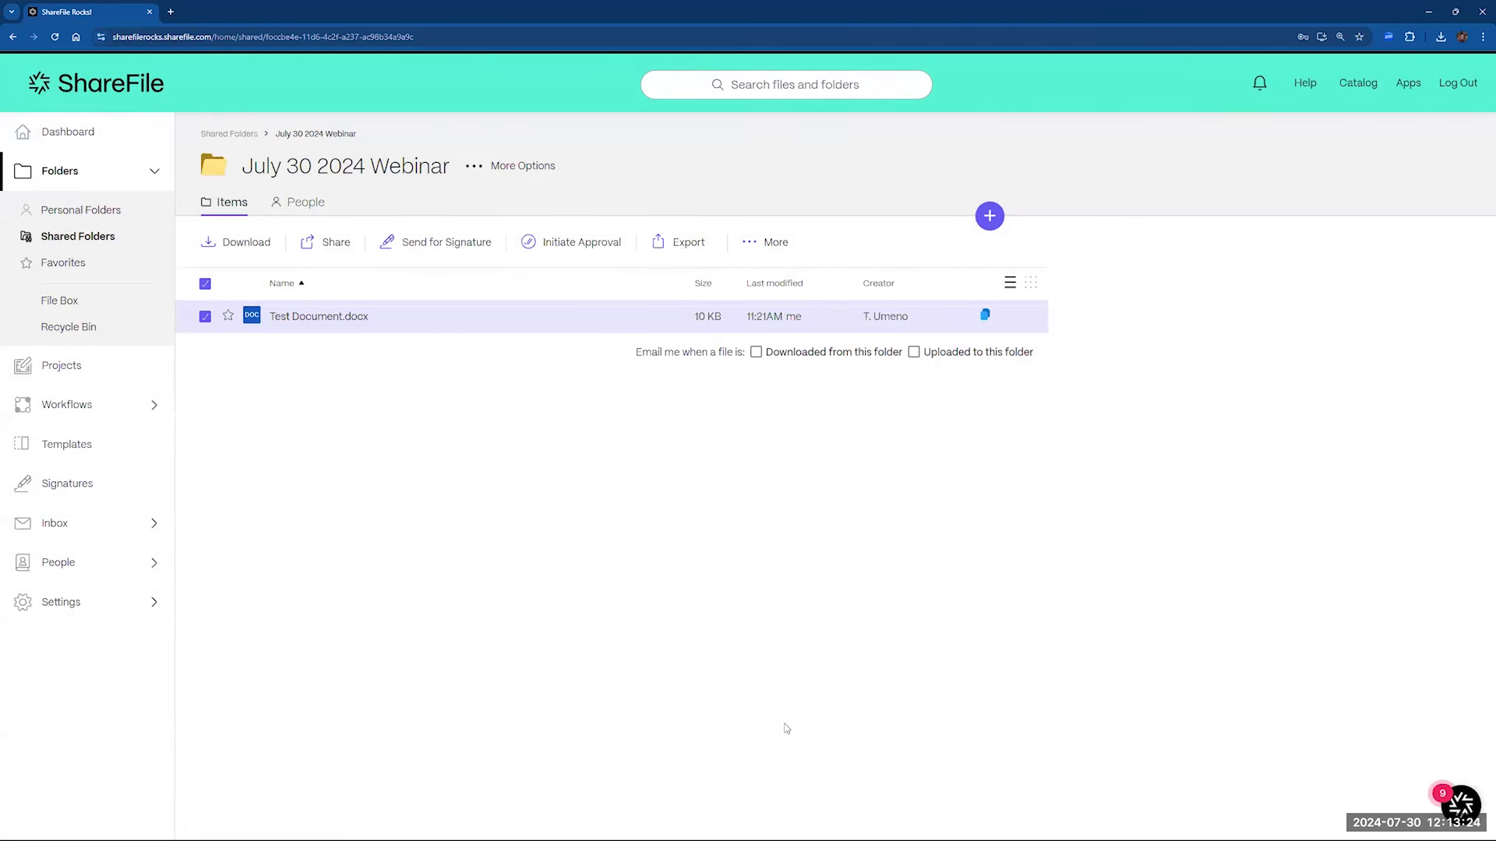
pyautogui.click(330, 318)
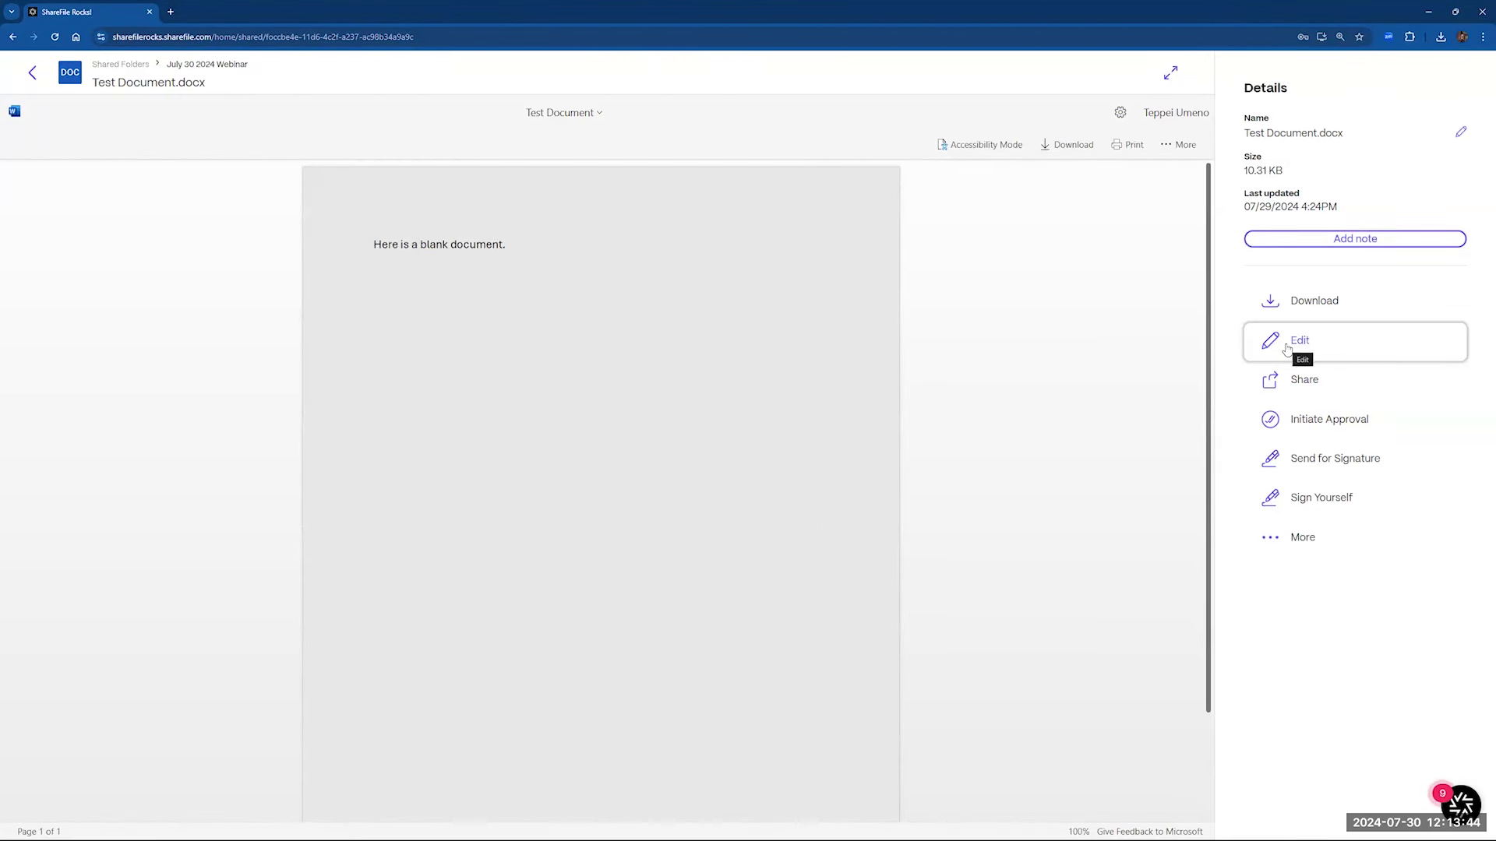
# Step: In Word for the web, replace the SSN lines with an autobiography sentence naming the author
pyautogui.click(1287, 350)
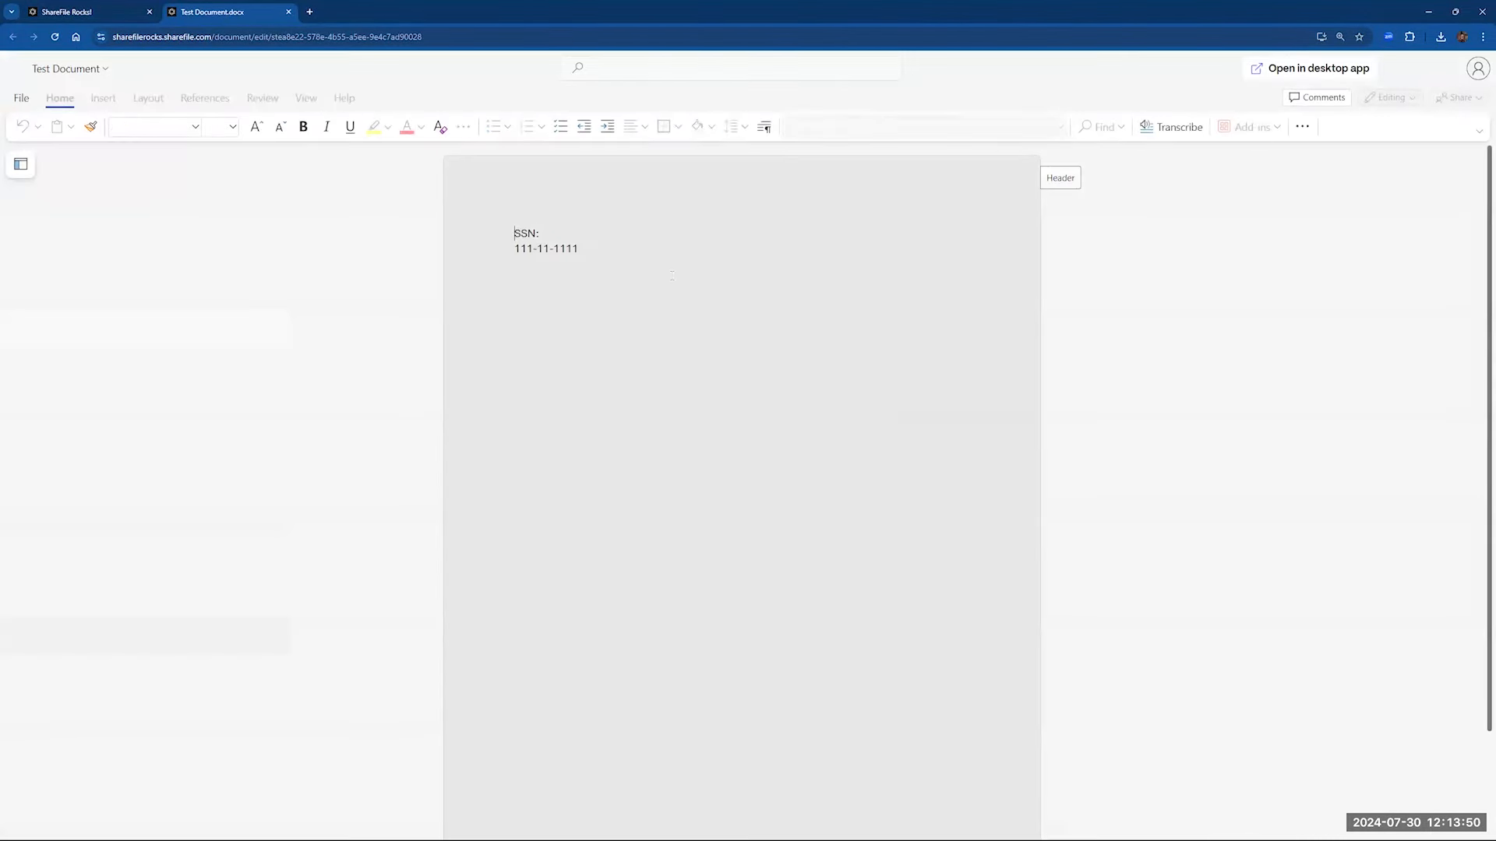
pyautogui.moveTo(582, 249); pyautogui.dragTo(512, 234)
pyautogui.press('BackSpace')
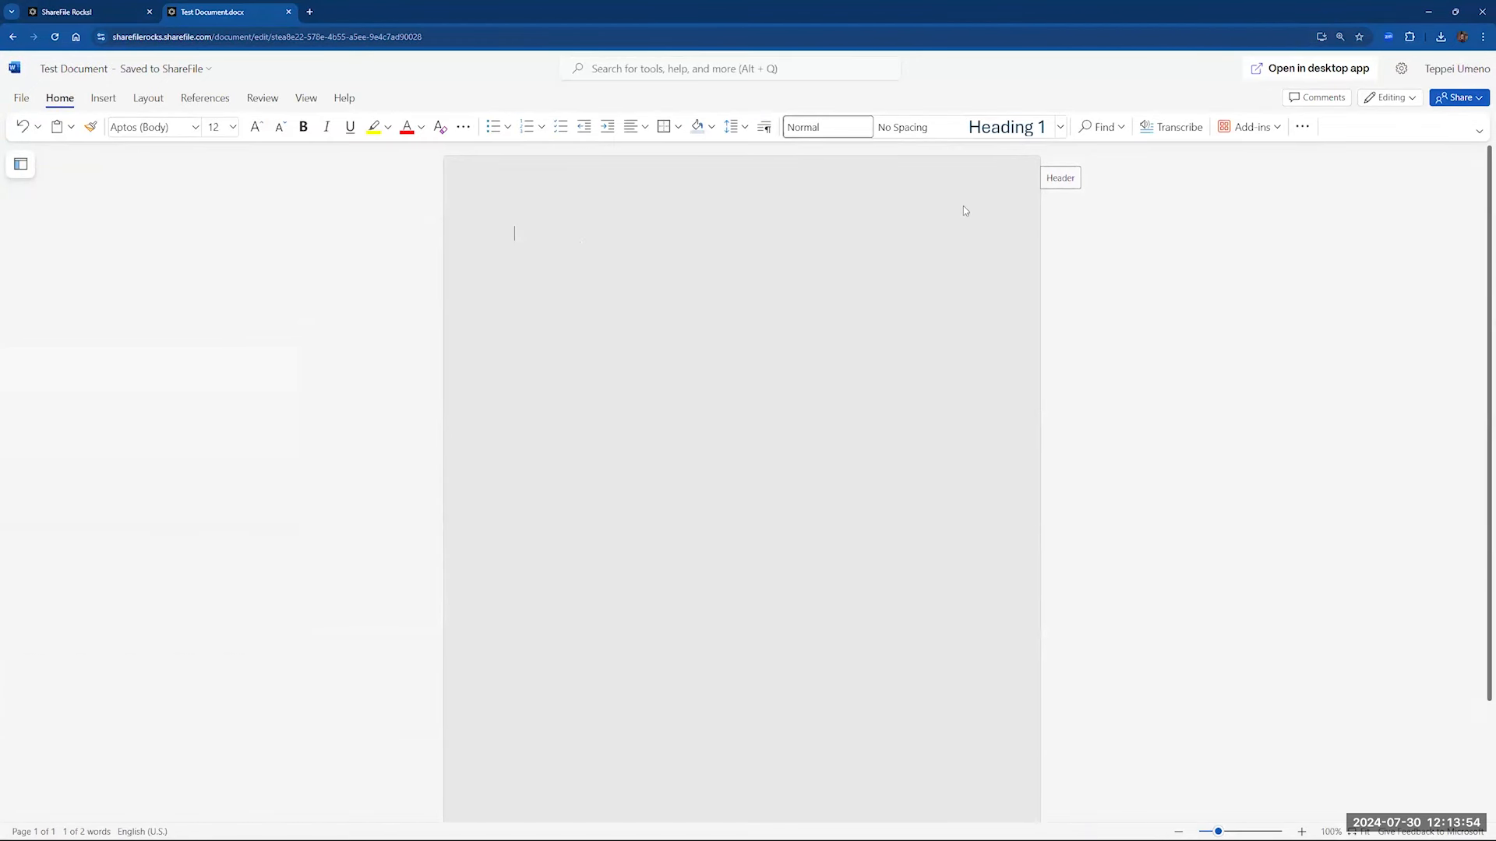
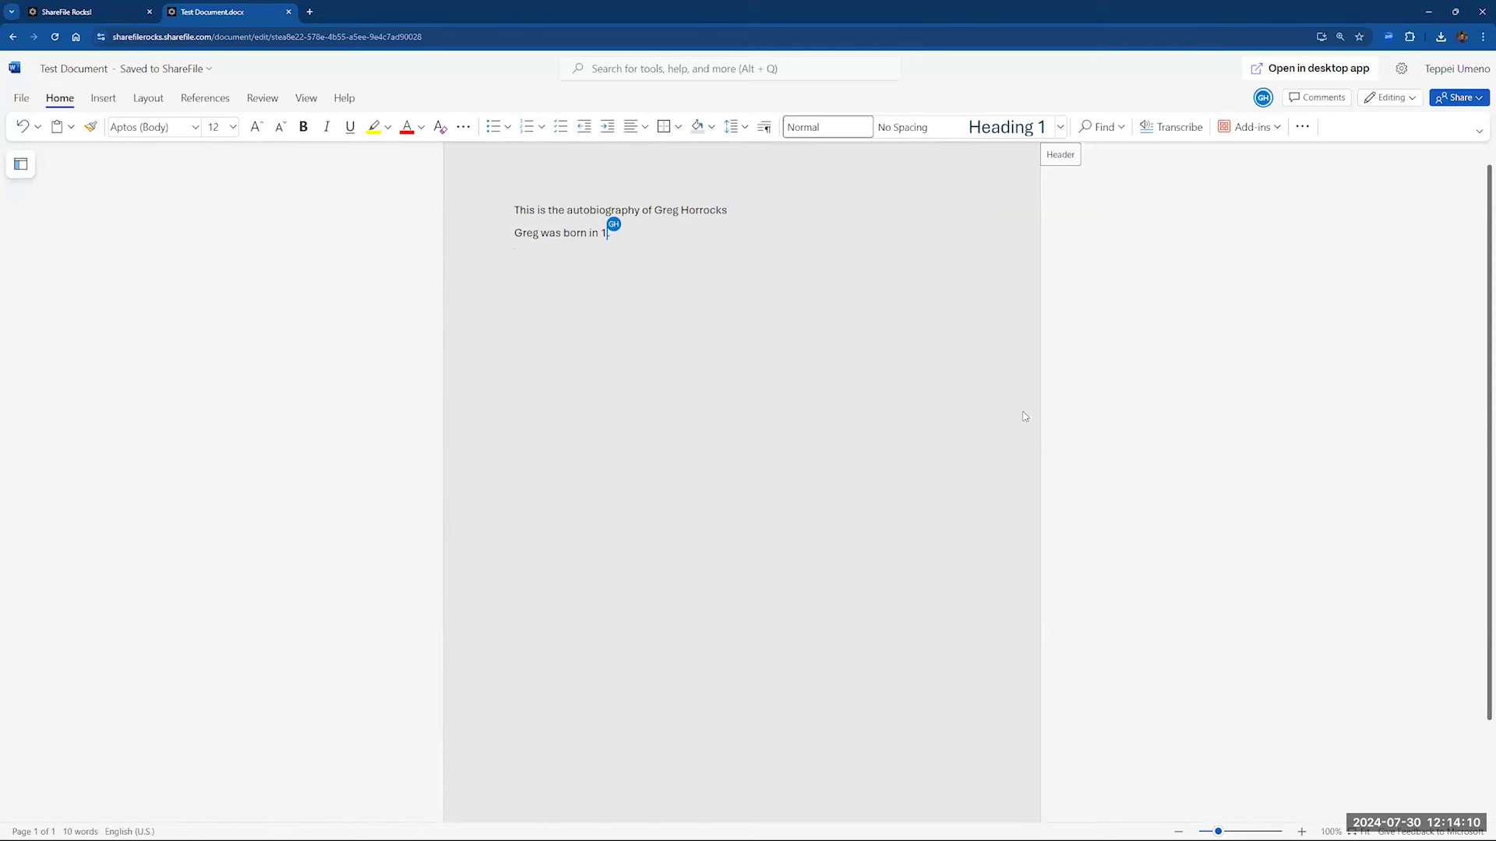
# Step: Jump to the co-author's location in the document, then close the editing tab
pyautogui.click(1263, 98)
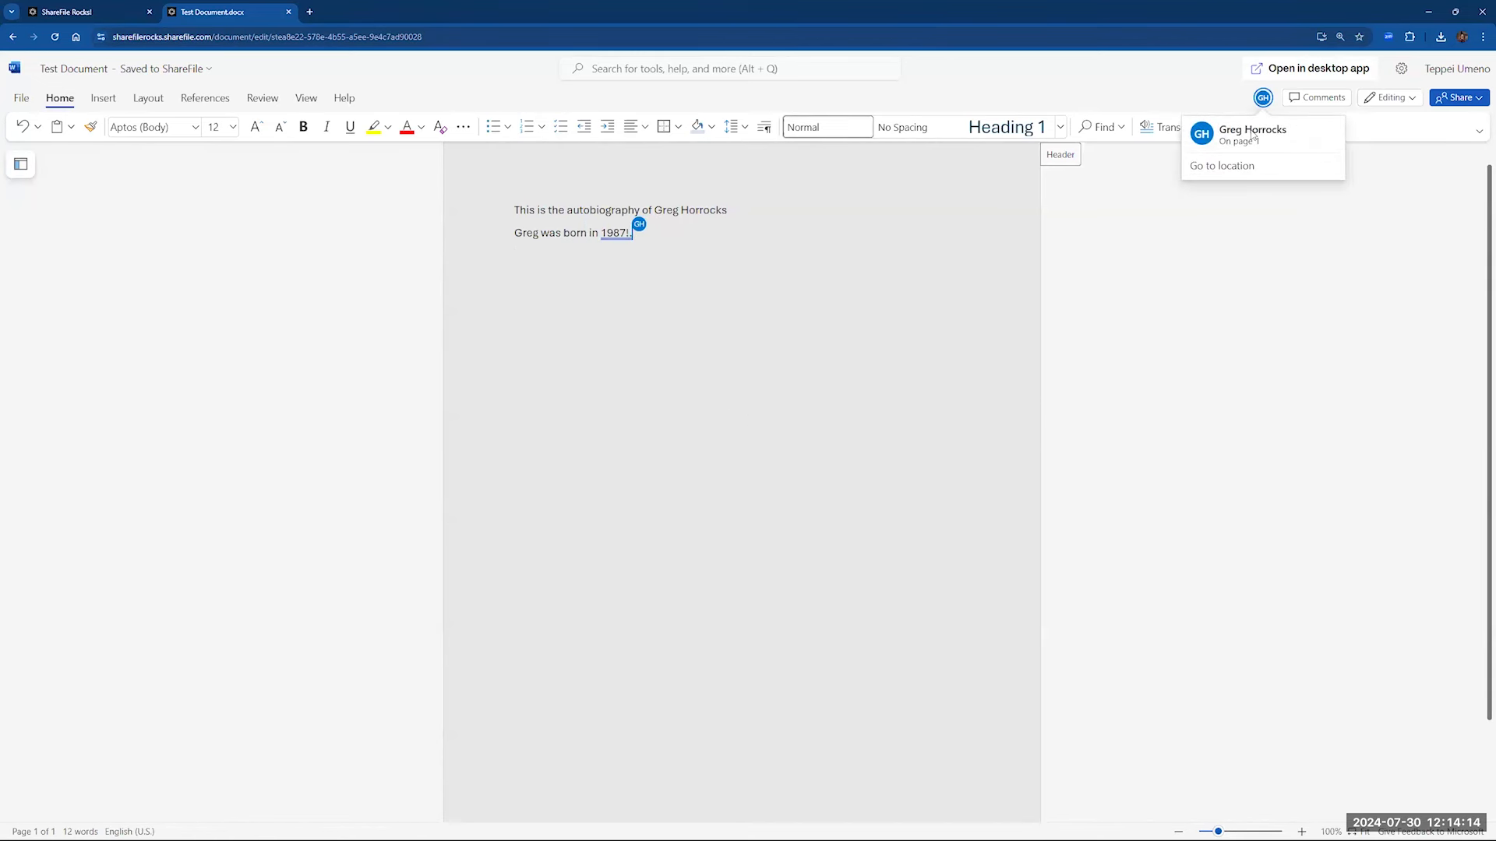
pyautogui.click(1208, 170)
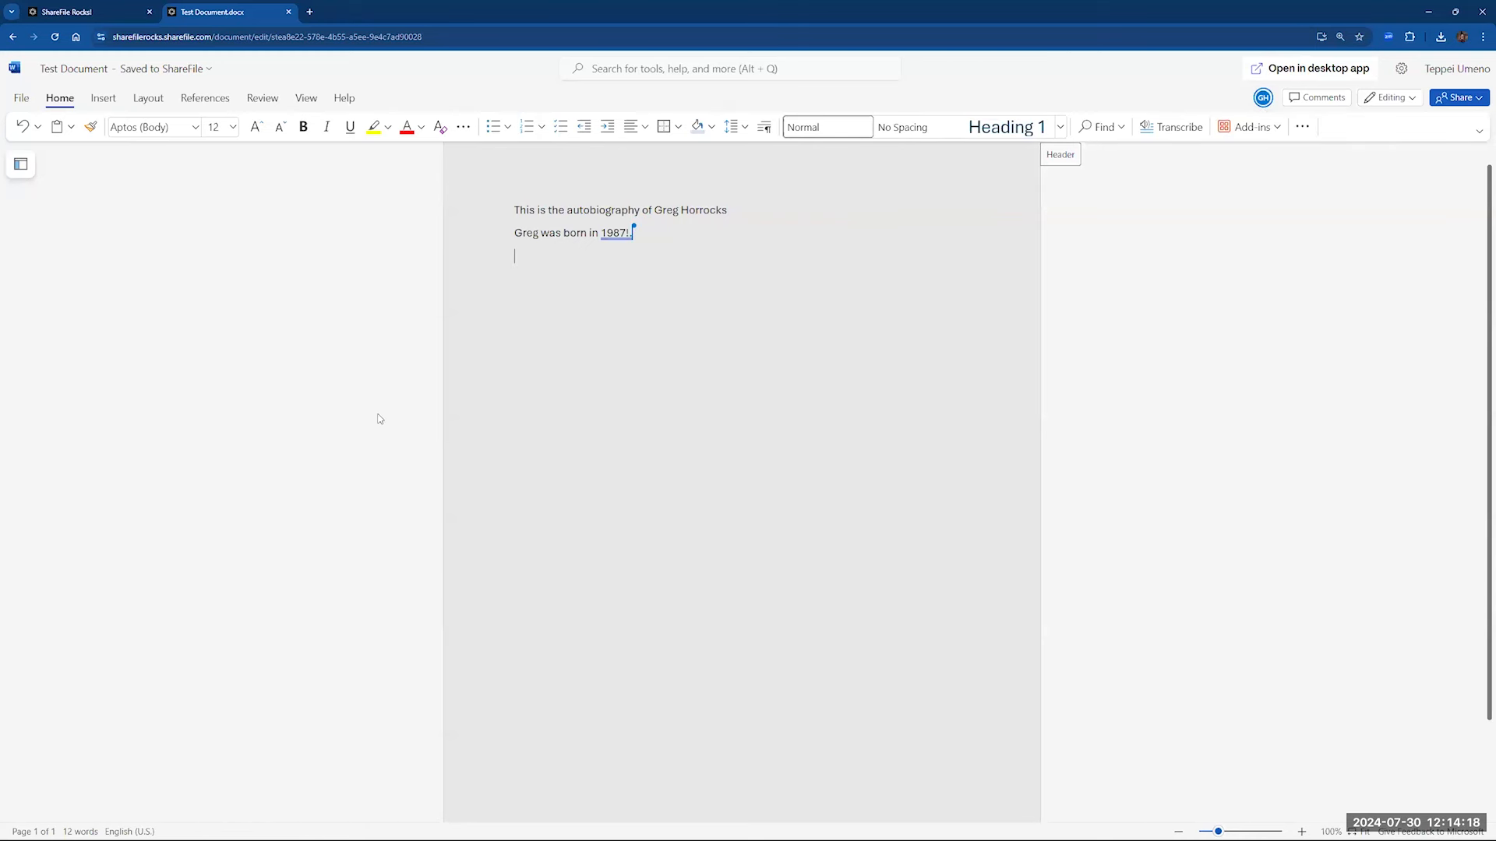
pyautogui.click(290, 12)
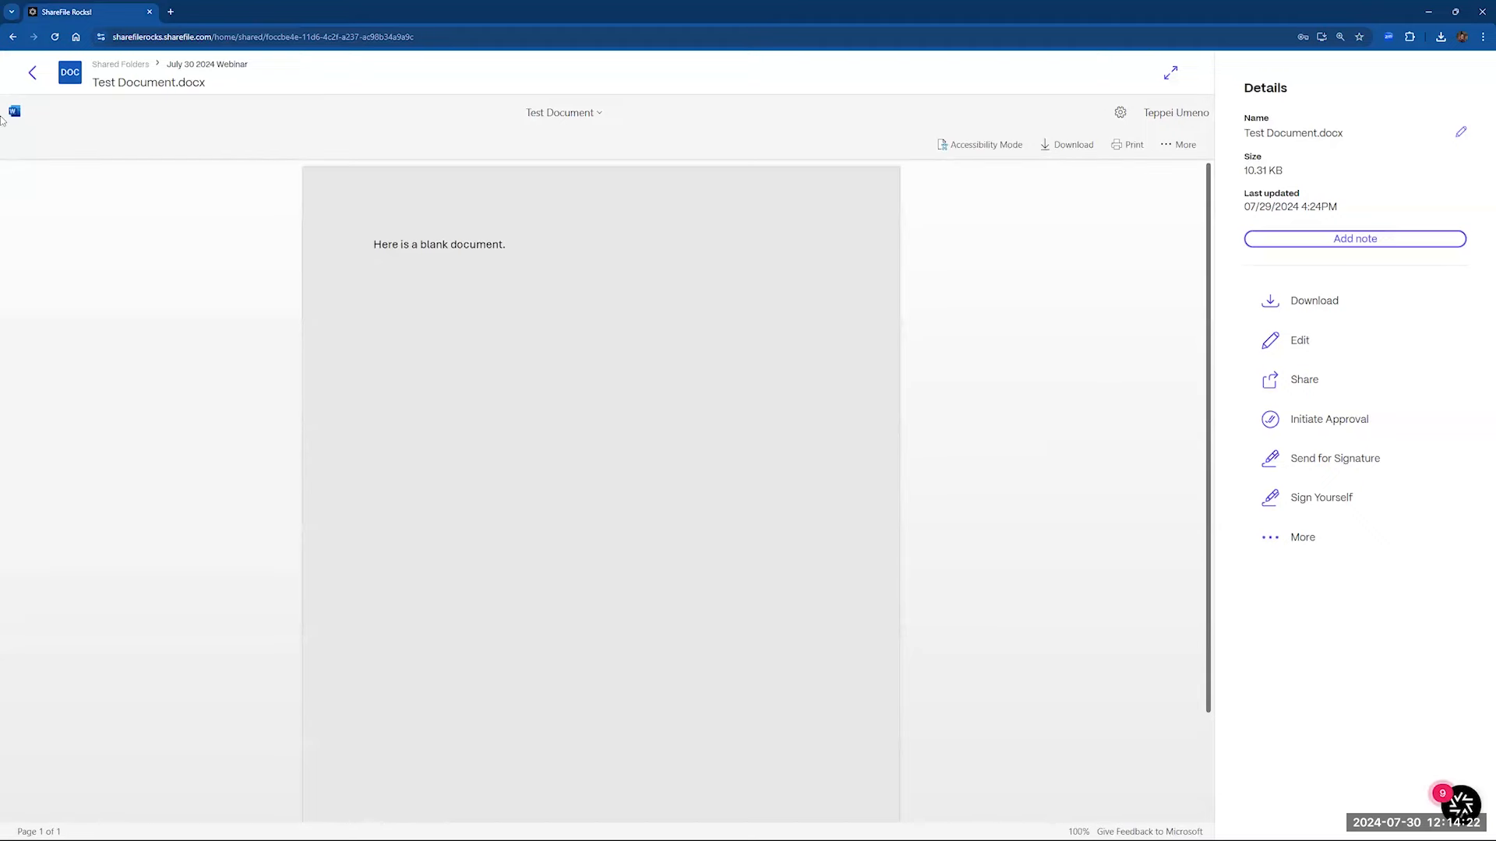
# Step: Return to the refreshed webinar folder and select the checked-out Test Document.docx
pyautogui.click(26, 74)
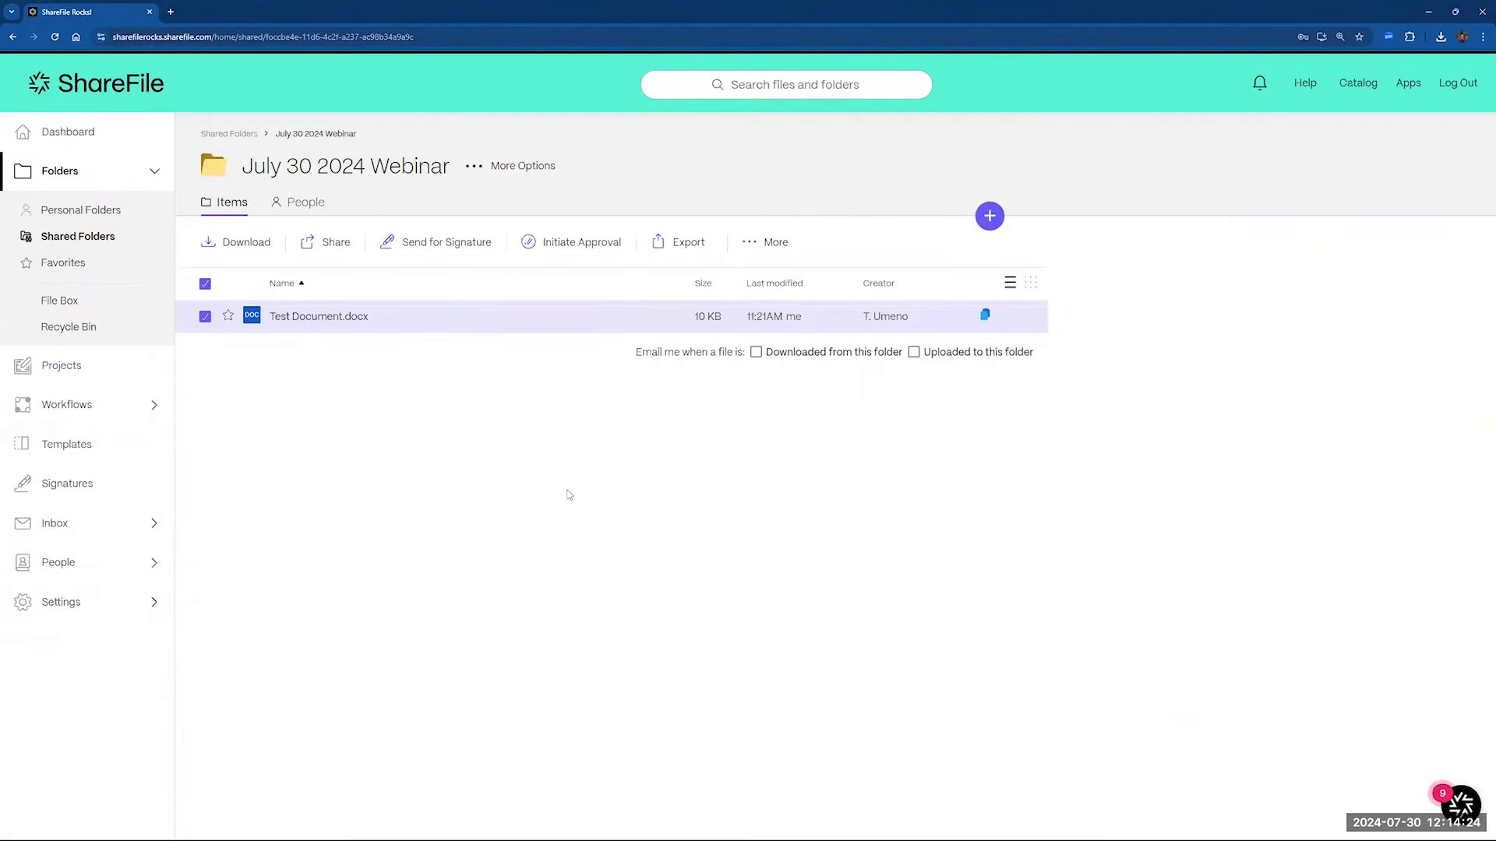
pyautogui.click(54, 38)
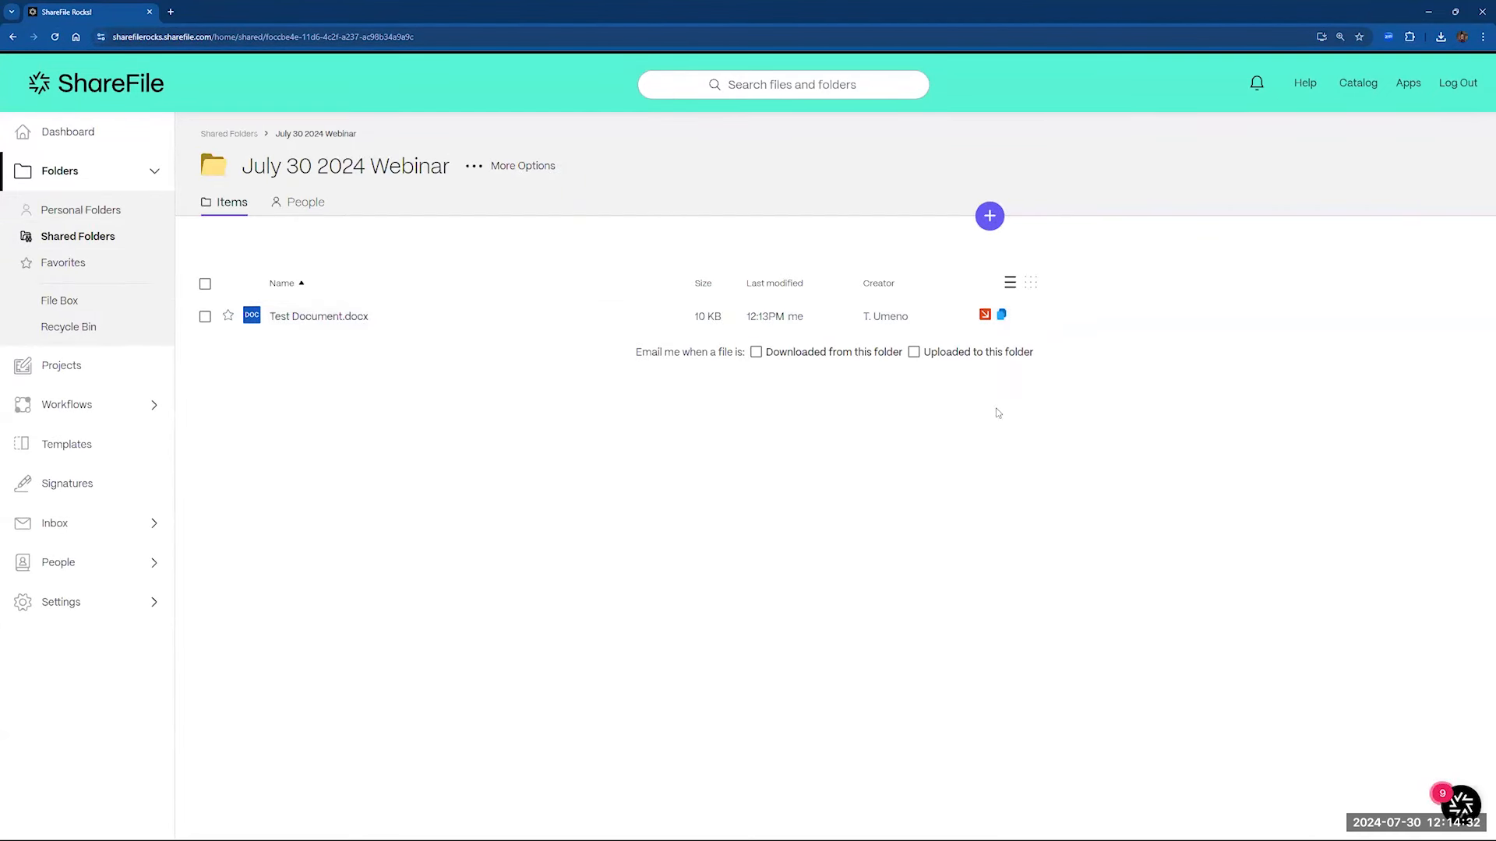
pyautogui.moveTo(984, 324)
pyautogui.click(205, 318)
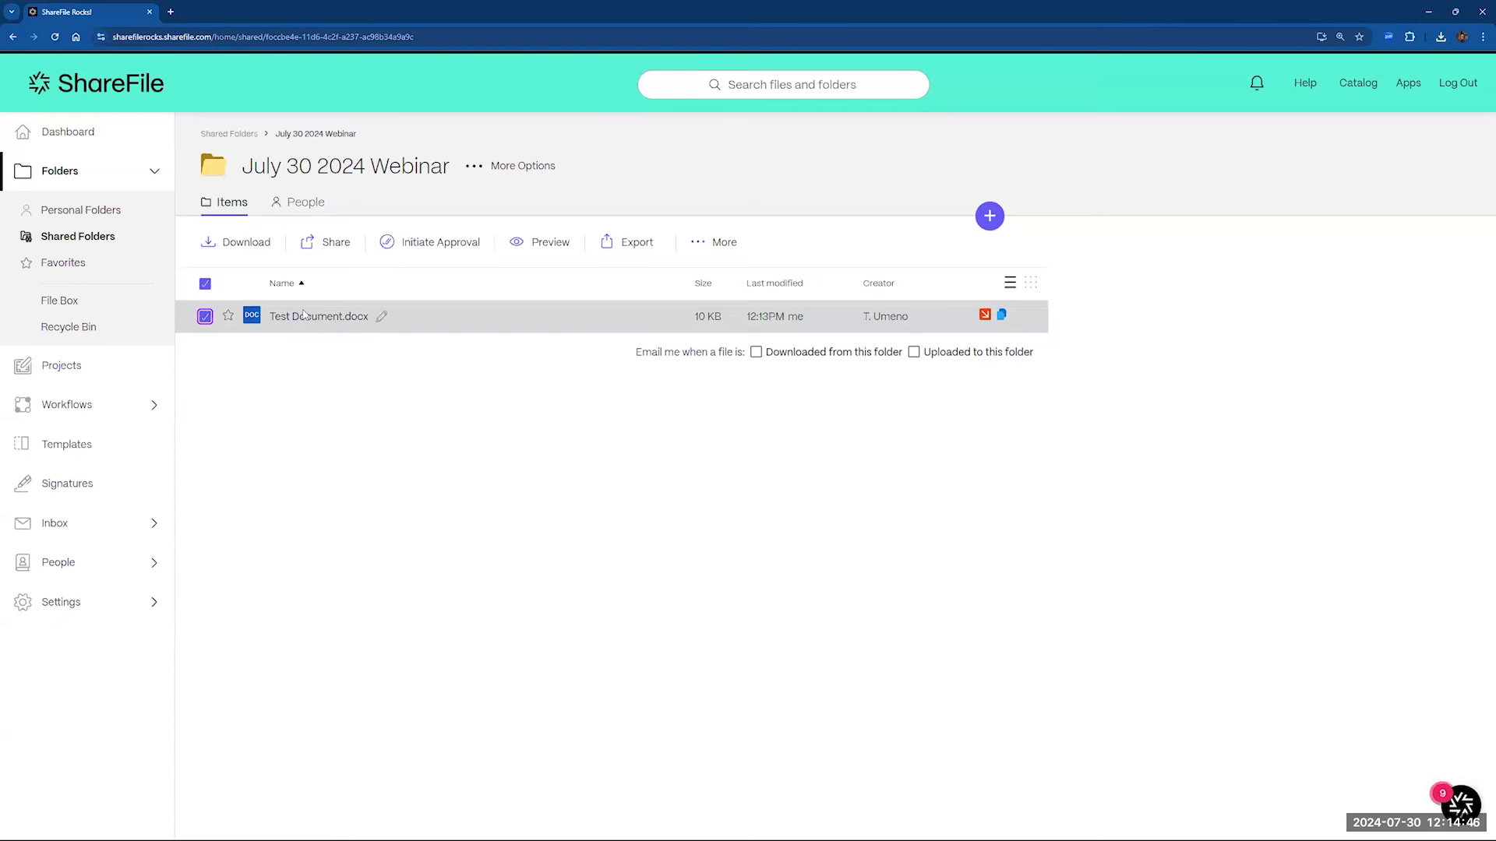
# Step: Change the share link to no watermark and Edit (sign in required), save, and close the dialog
pyautogui.click(336, 241)
pyautogui.click(589, 520)
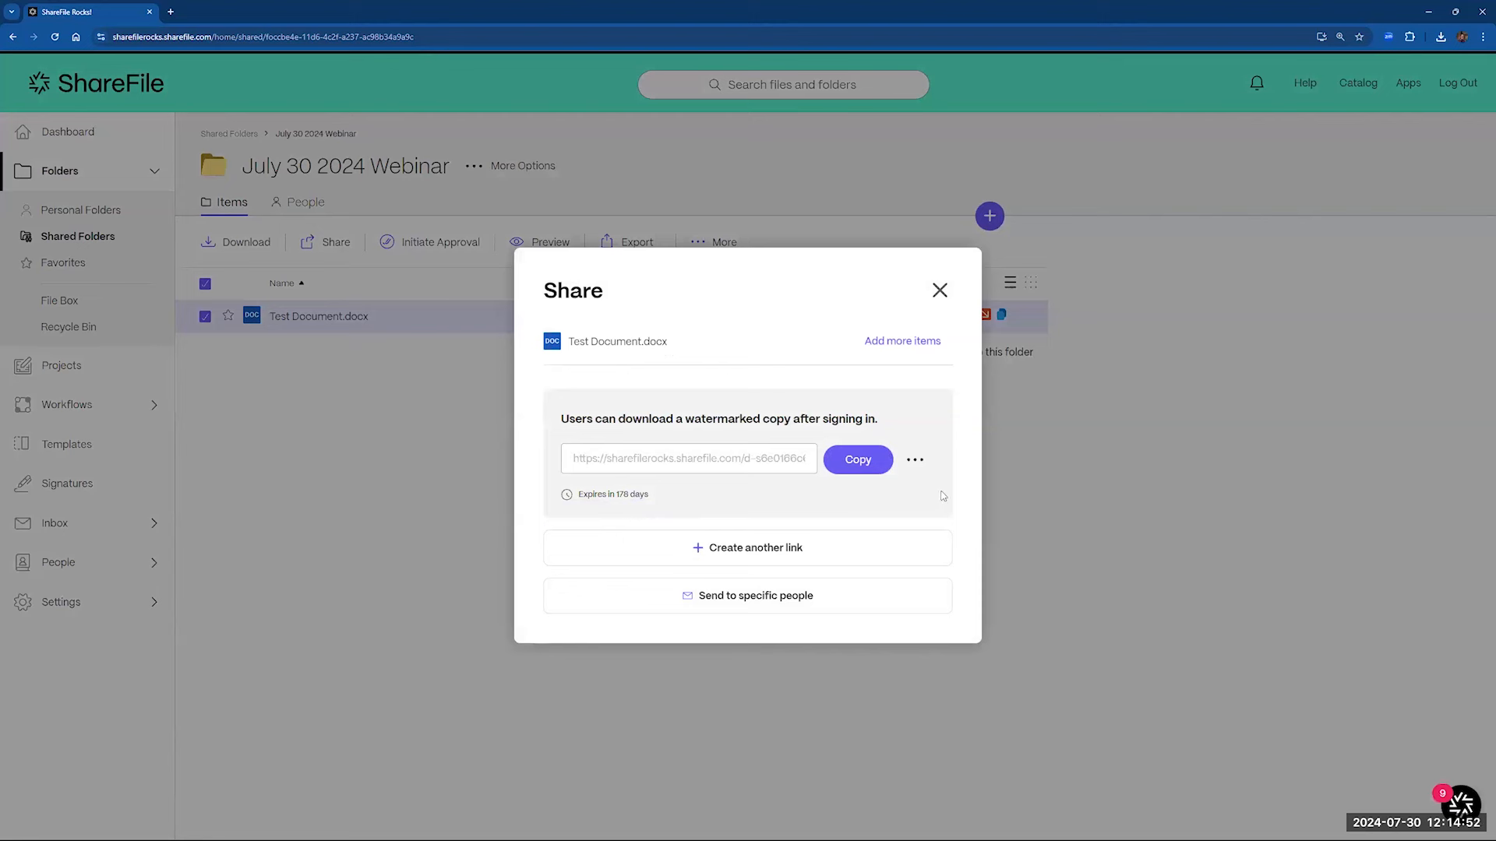
pyautogui.click(915, 460)
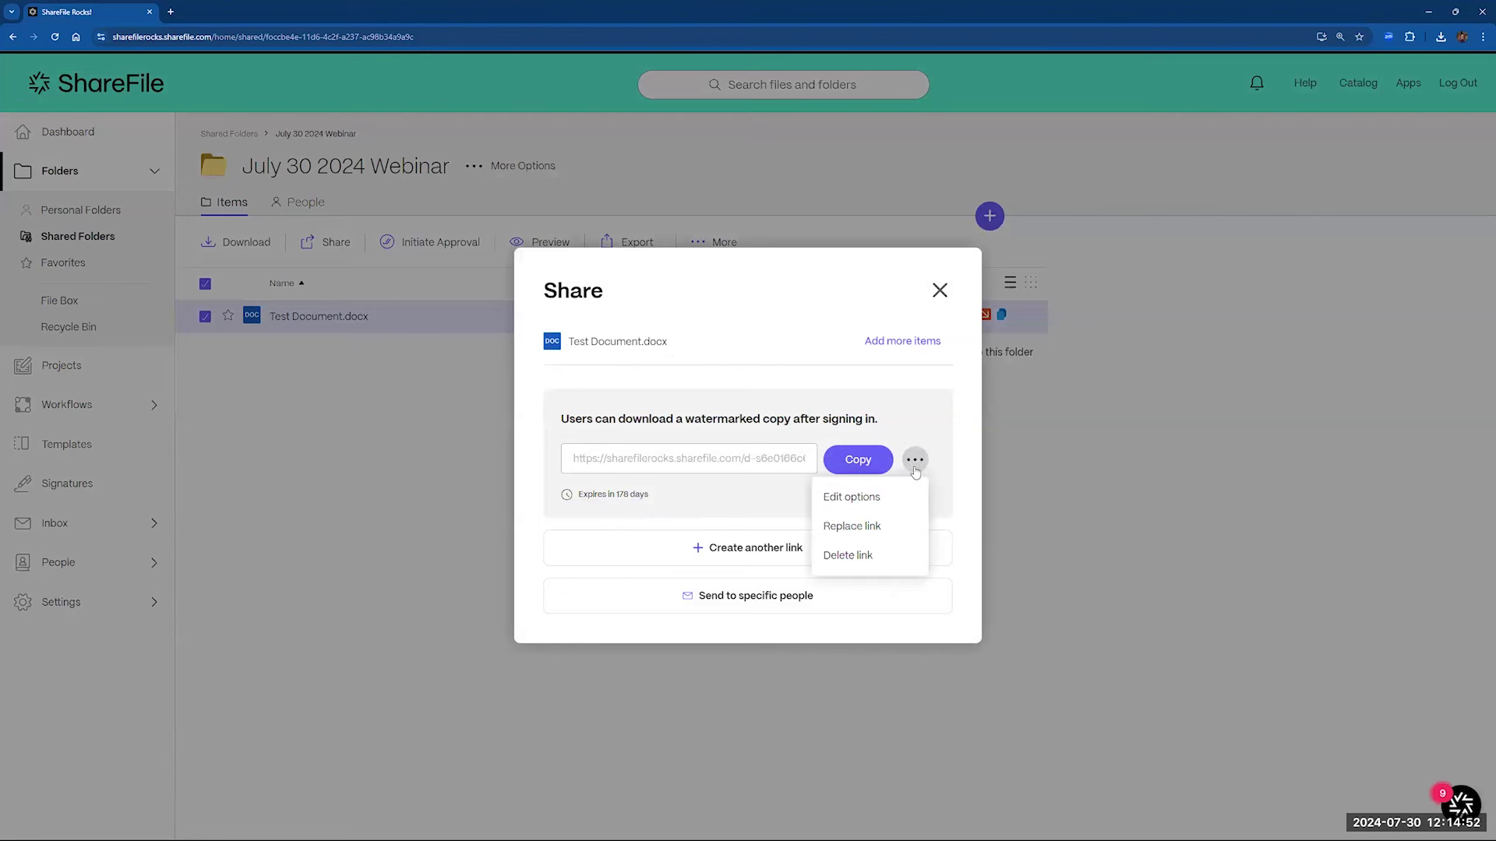
pyautogui.click(865, 504)
pyautogui.click(560, 569)
pyautogui.click(710, 383)
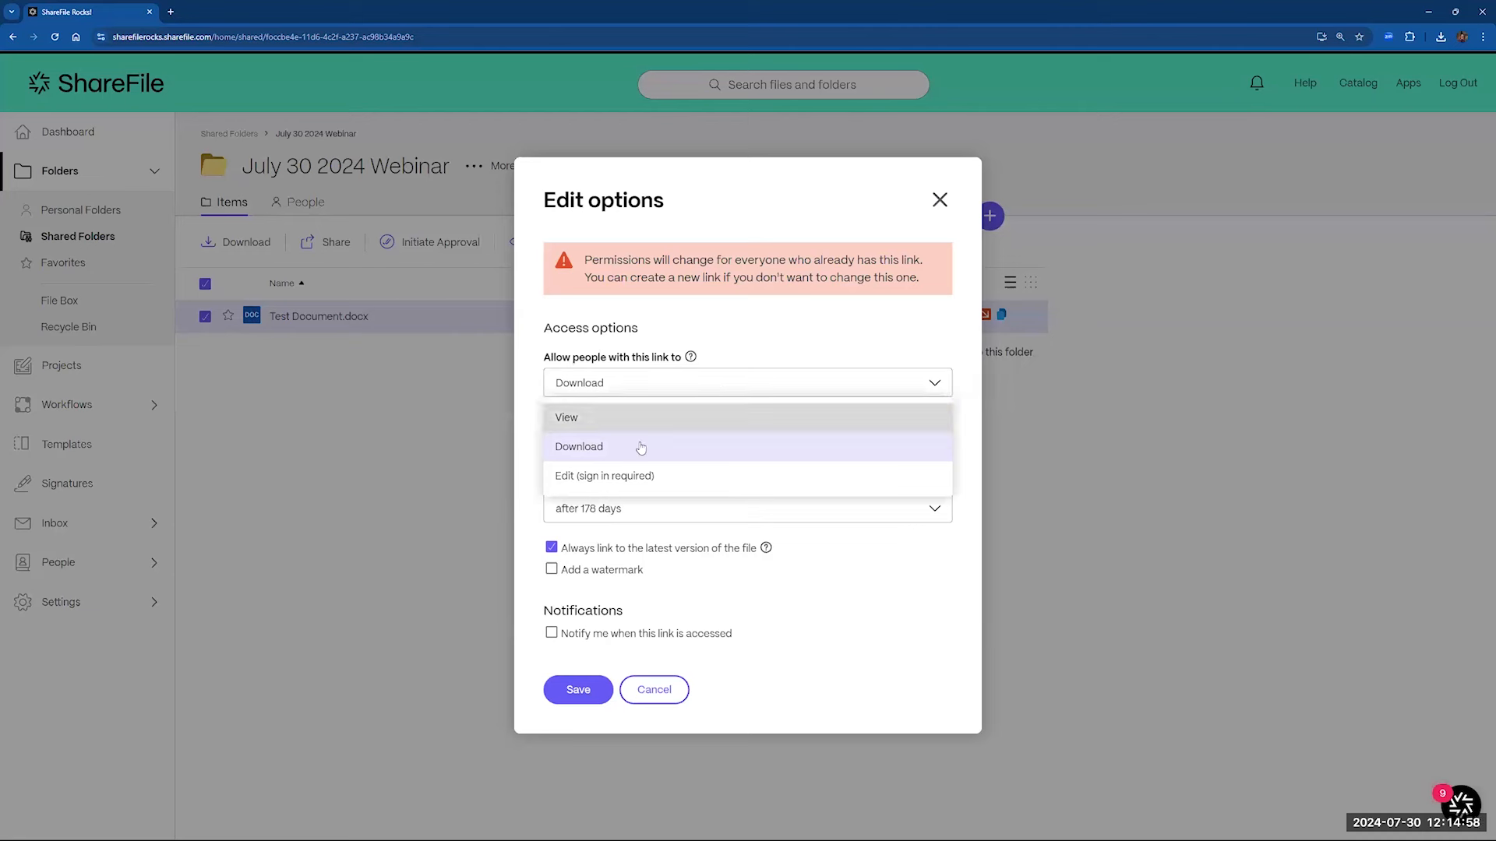
pyautogui.click(613, 477)
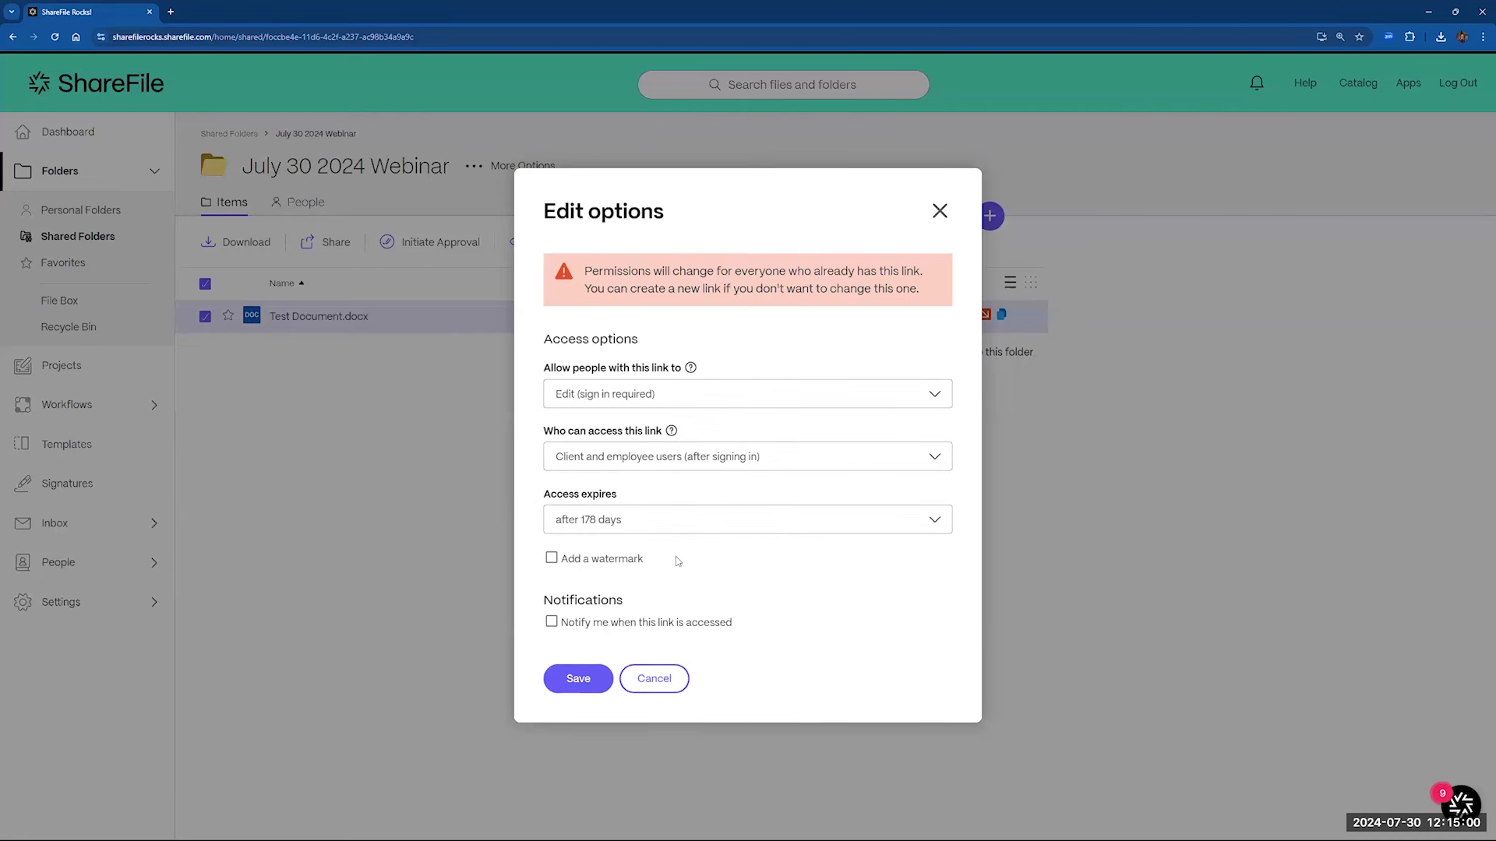
pyautogui.click(585, 678)
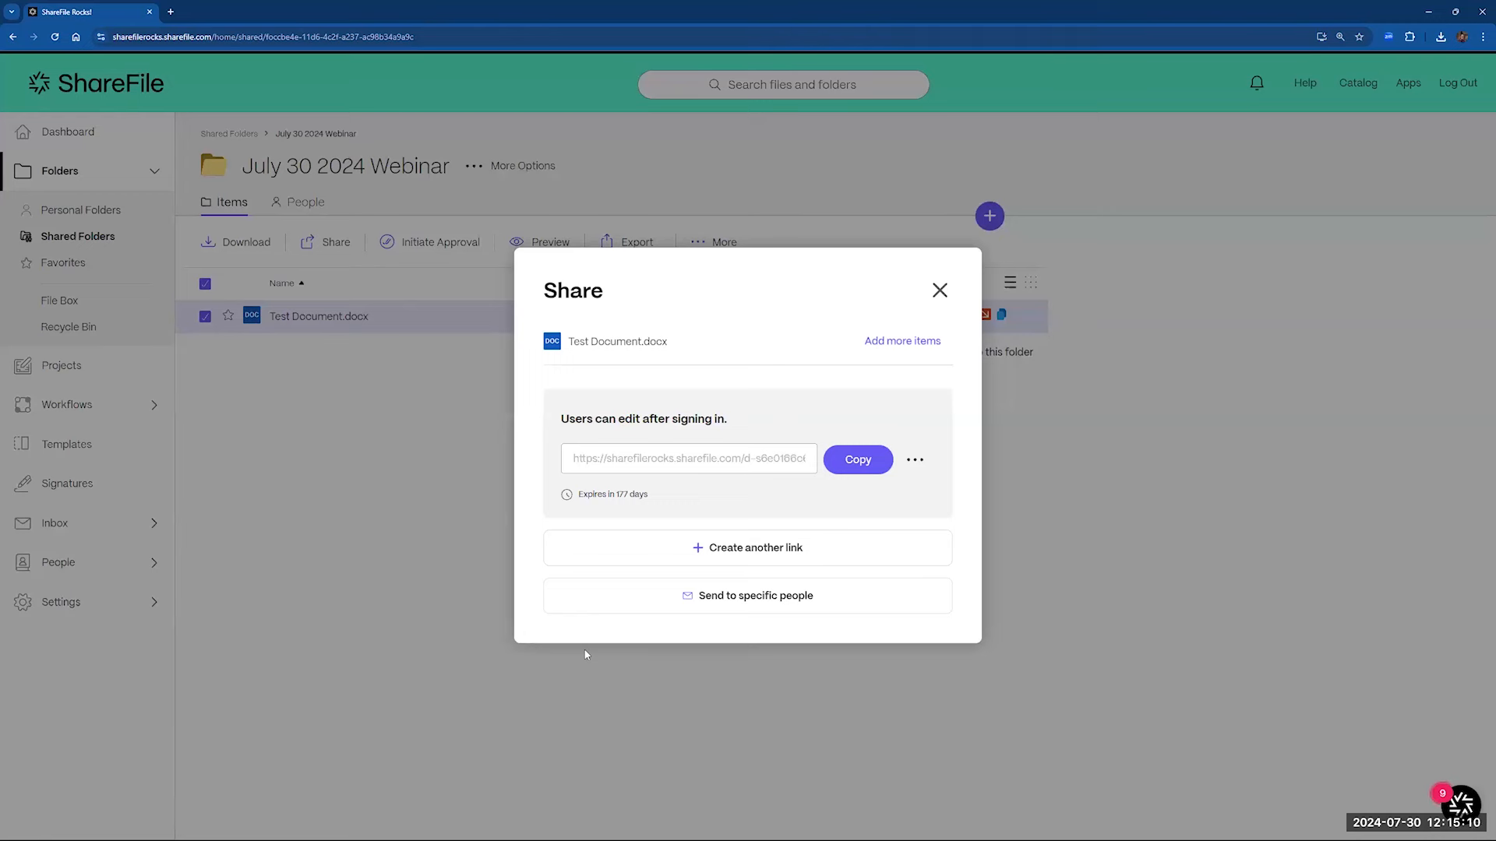
pyautogui.click(940, 289)
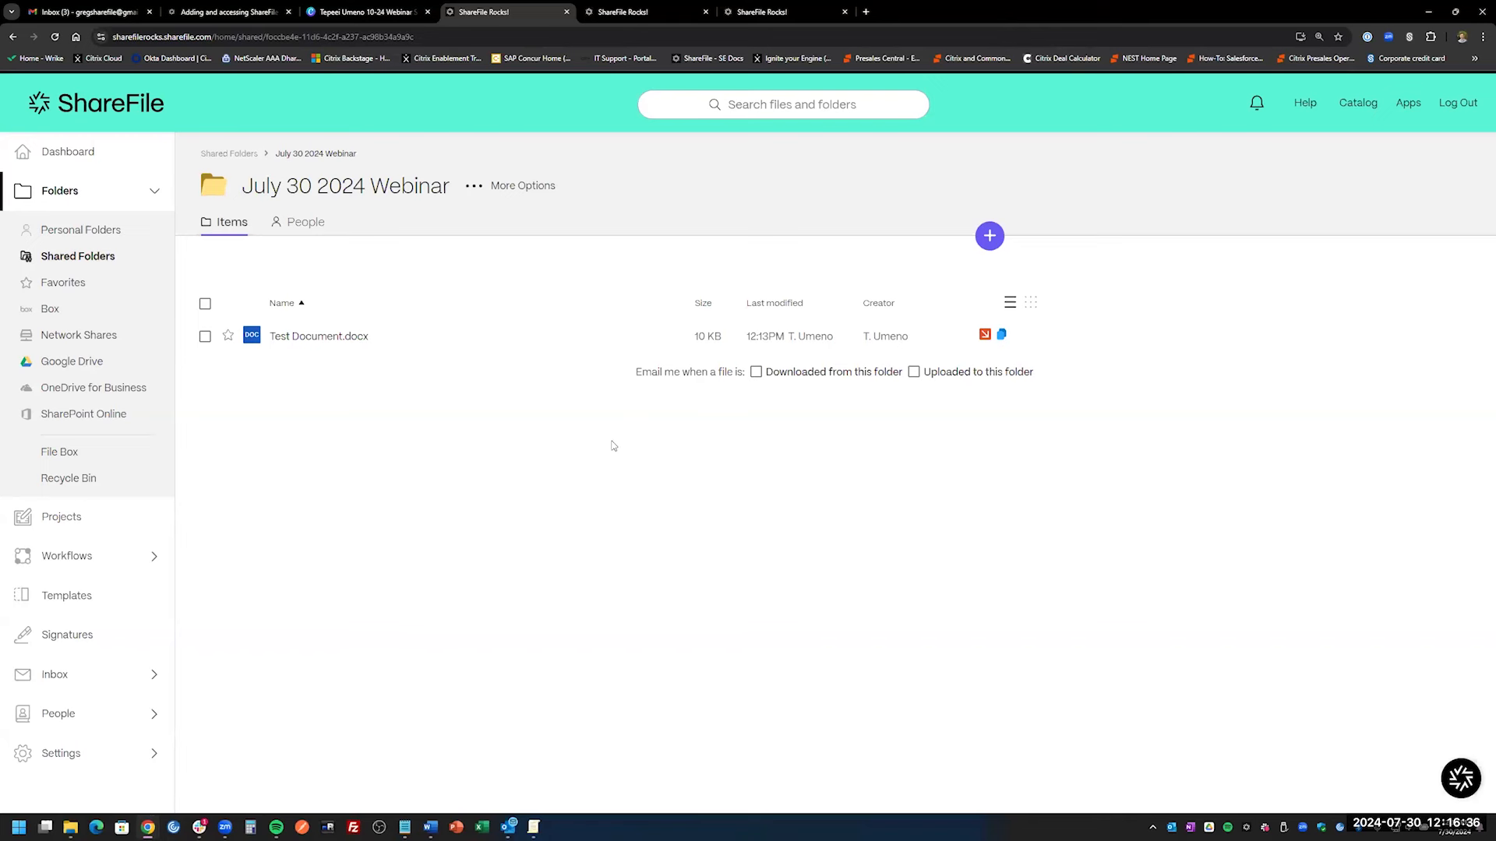
# Step: Browse the ShareFile Apps pages for Mac and Windows, then restore Chrome to a smaller window
pyautogui.click(1409, 103)
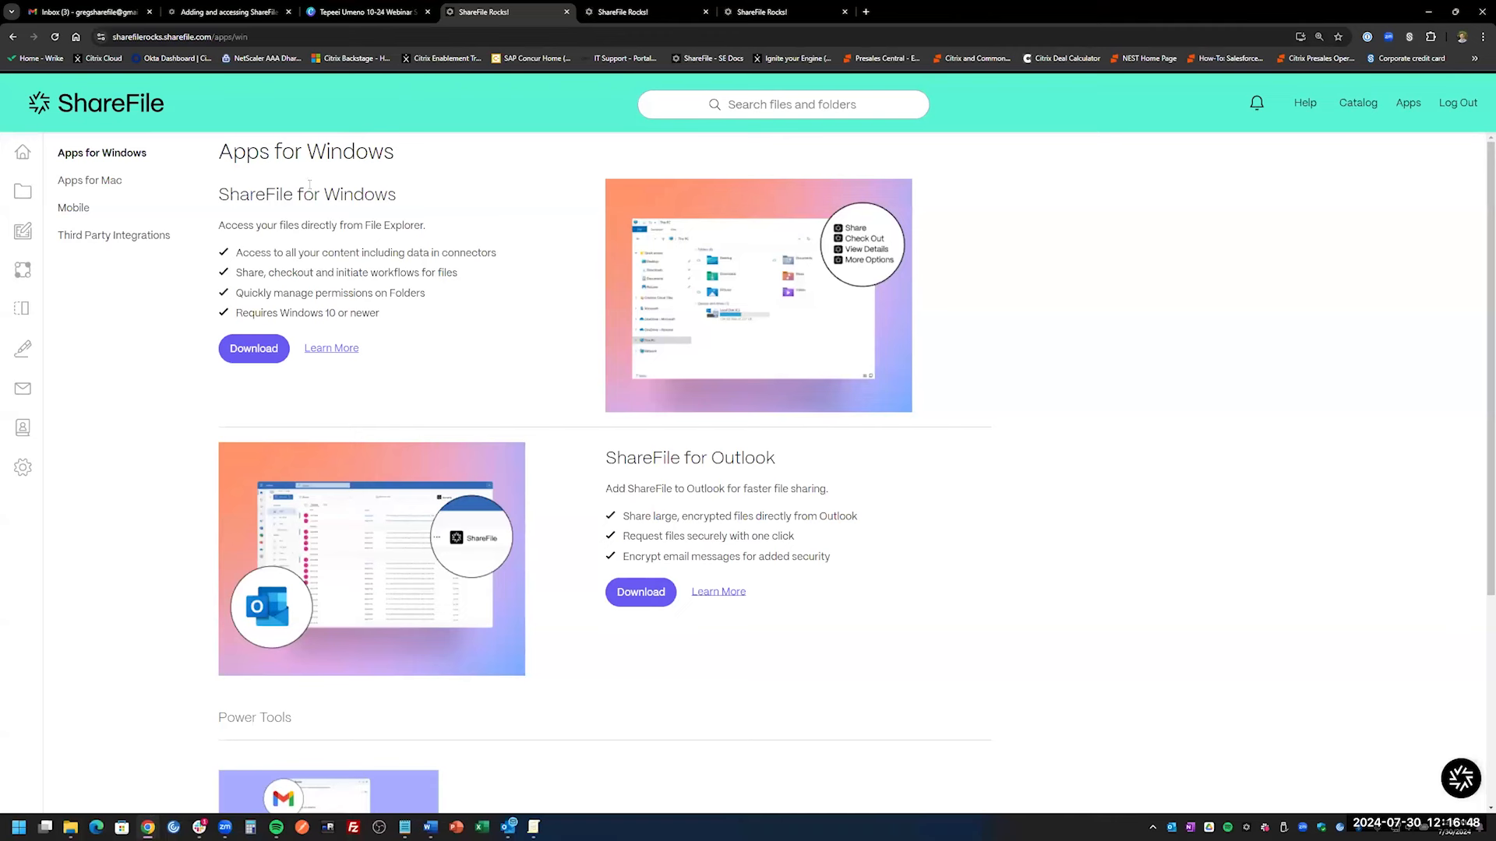
pyautogui.scroll(-4, 736, 503)
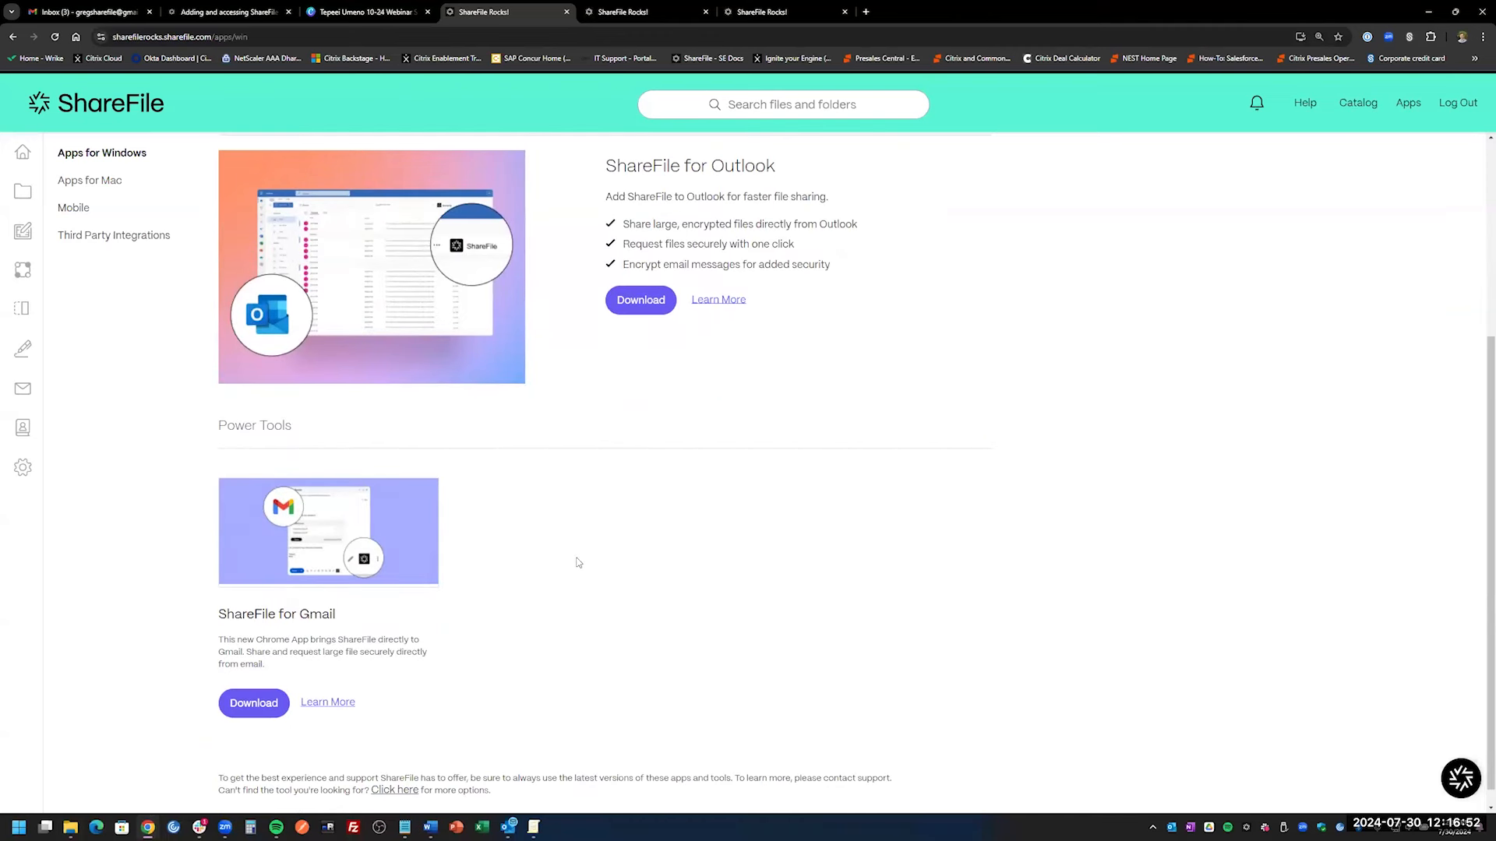
pyautogui.scroll(1, 583, 571)
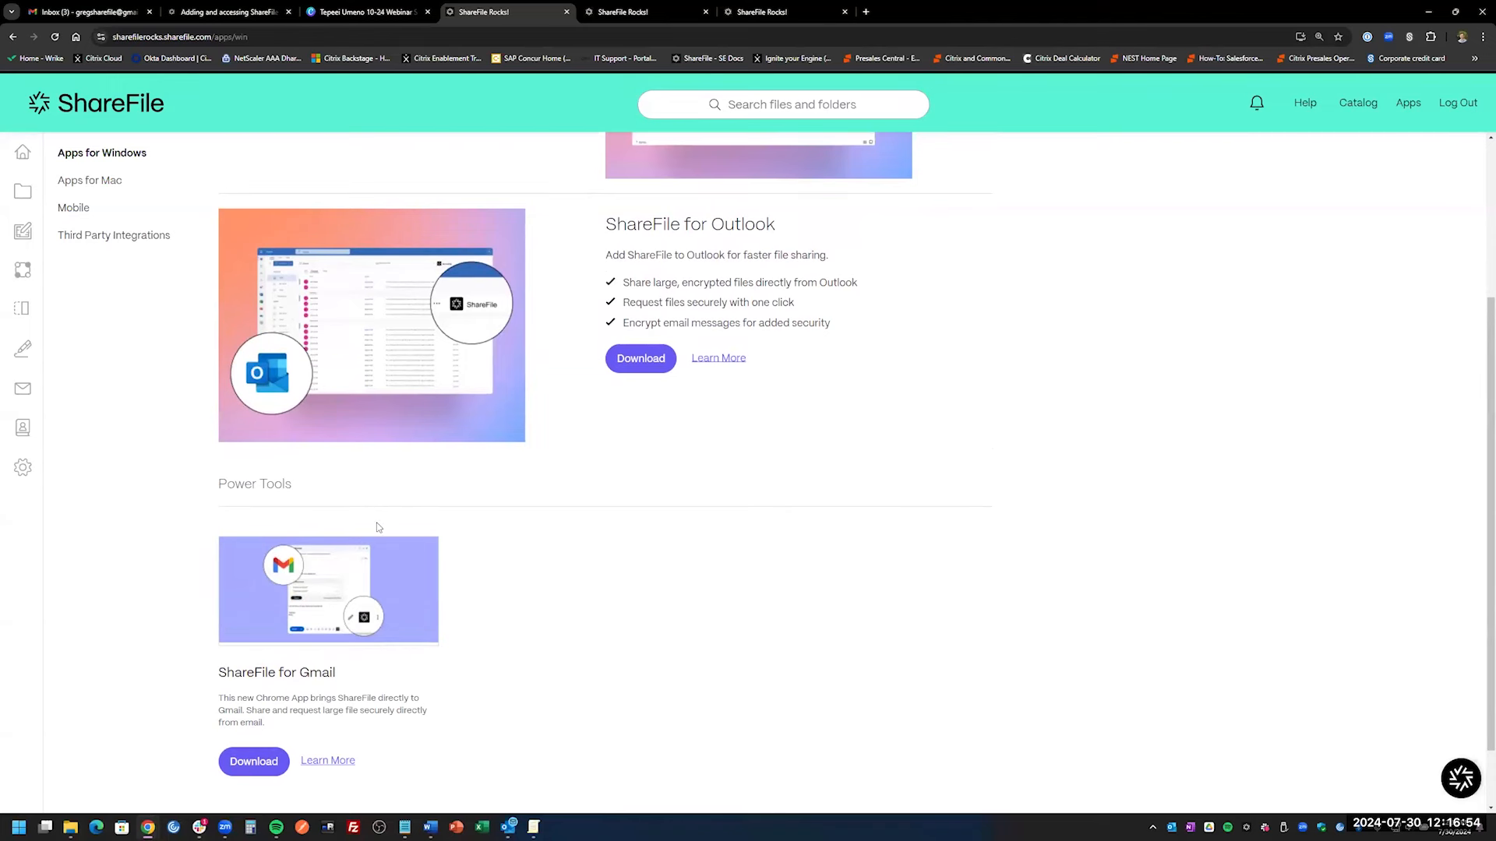
pyautogui.scroll(4, 655, 621)
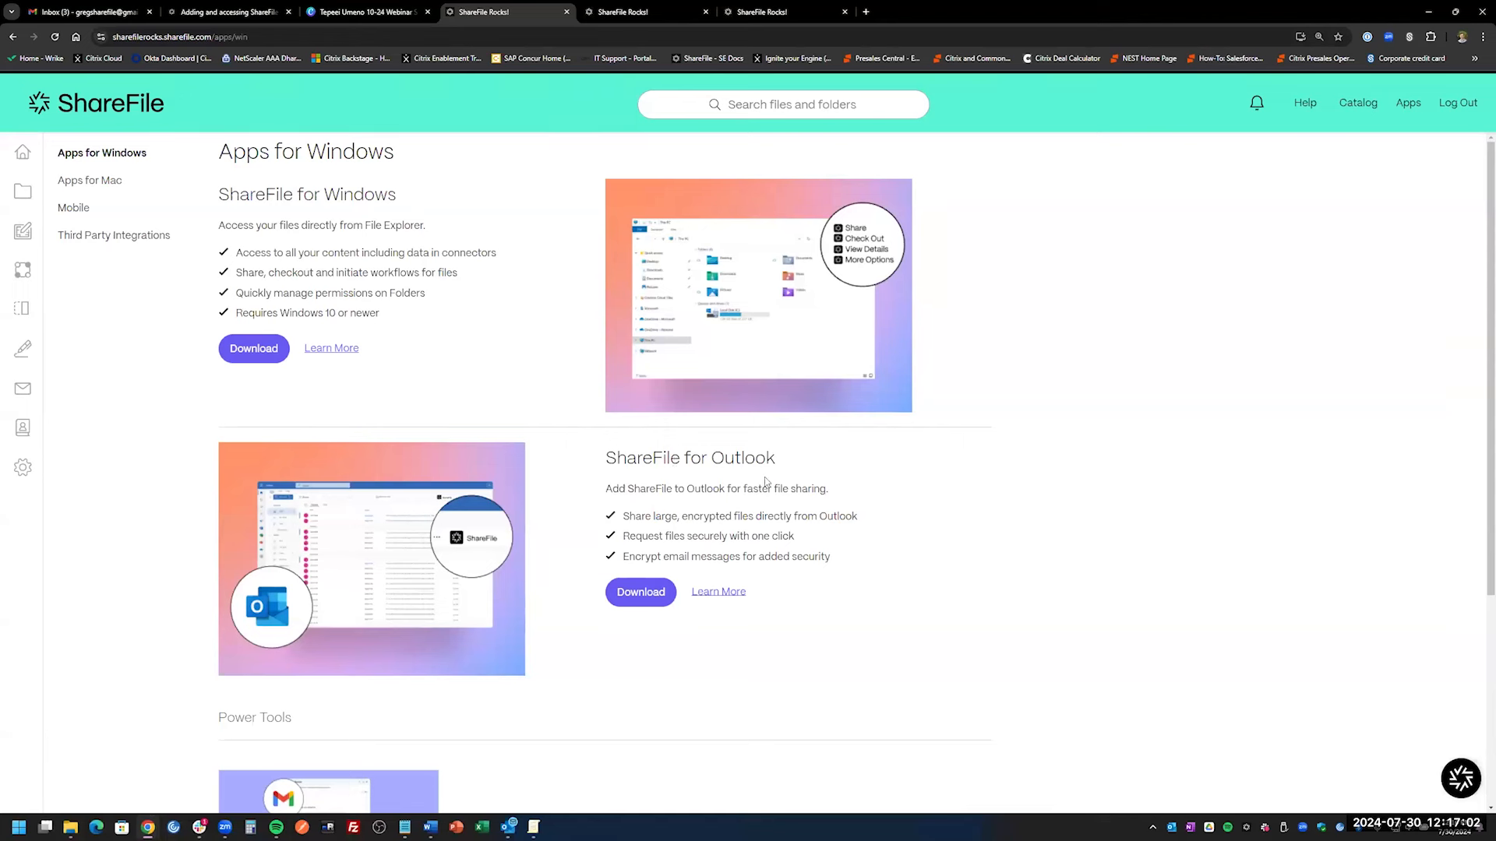
pyautogui.click(88, 184)
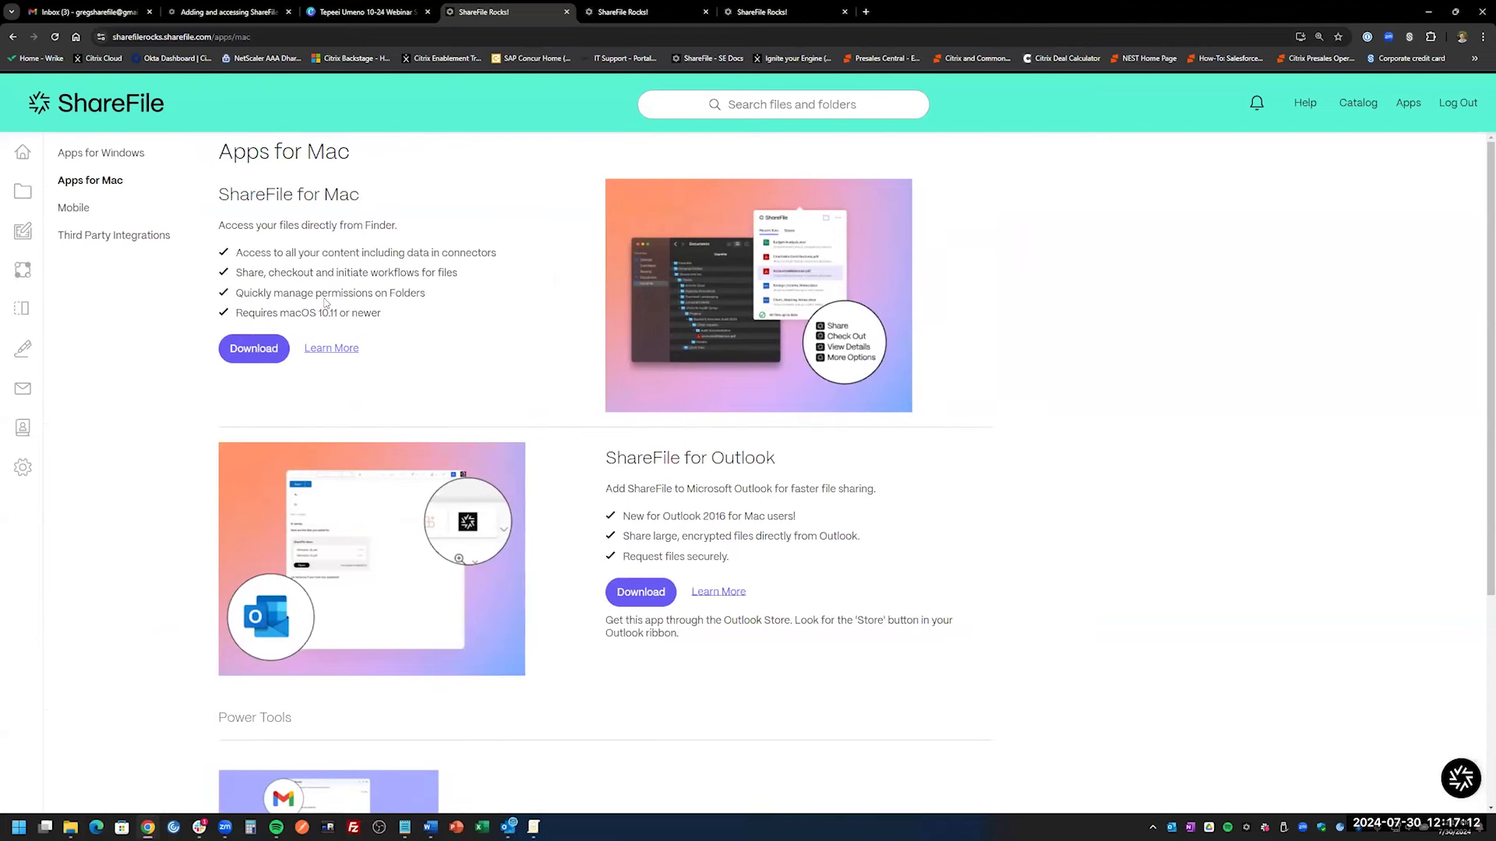
pyautogui.click(102, 153)
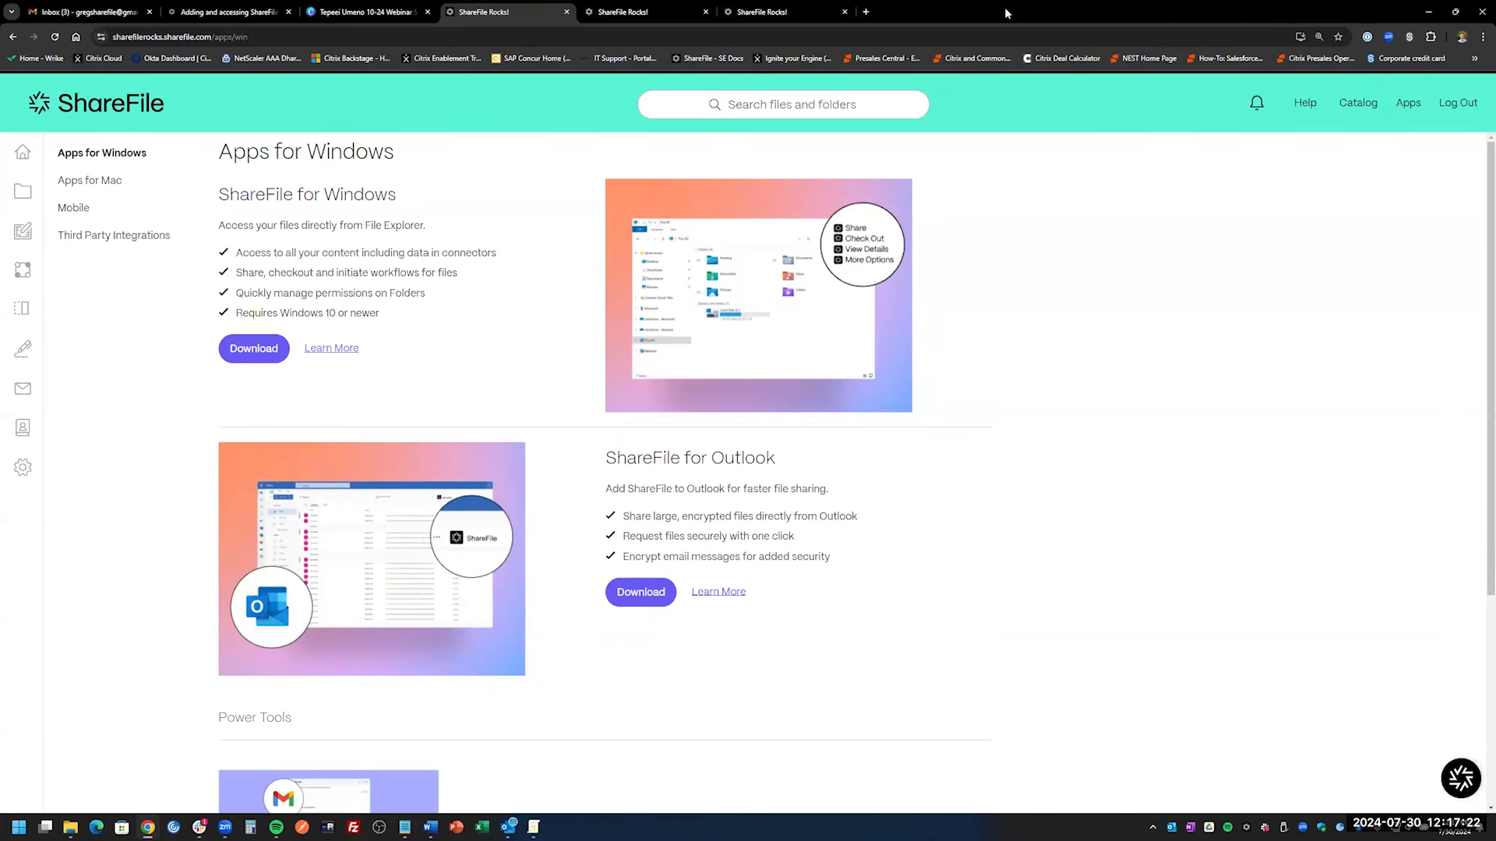
pyautogui.moveTo(1005, 11); pyautogui.dragTo(926, 66)
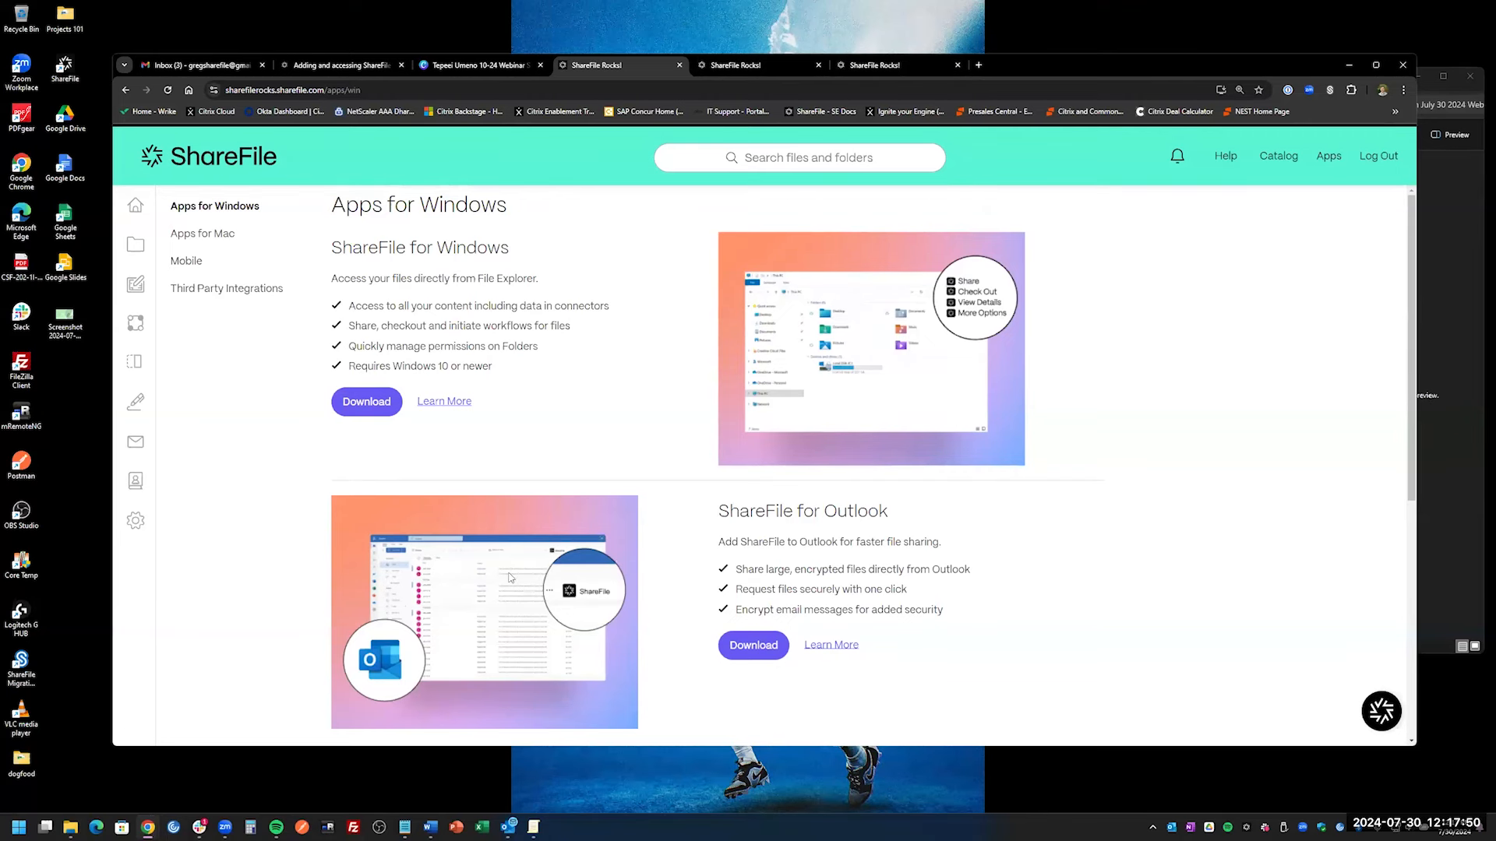
# Step: Move and widen File Explorer to show This PC with ShareFile (F:), then open the ShareFile tray panel
pyautogui.click(1483, 433)
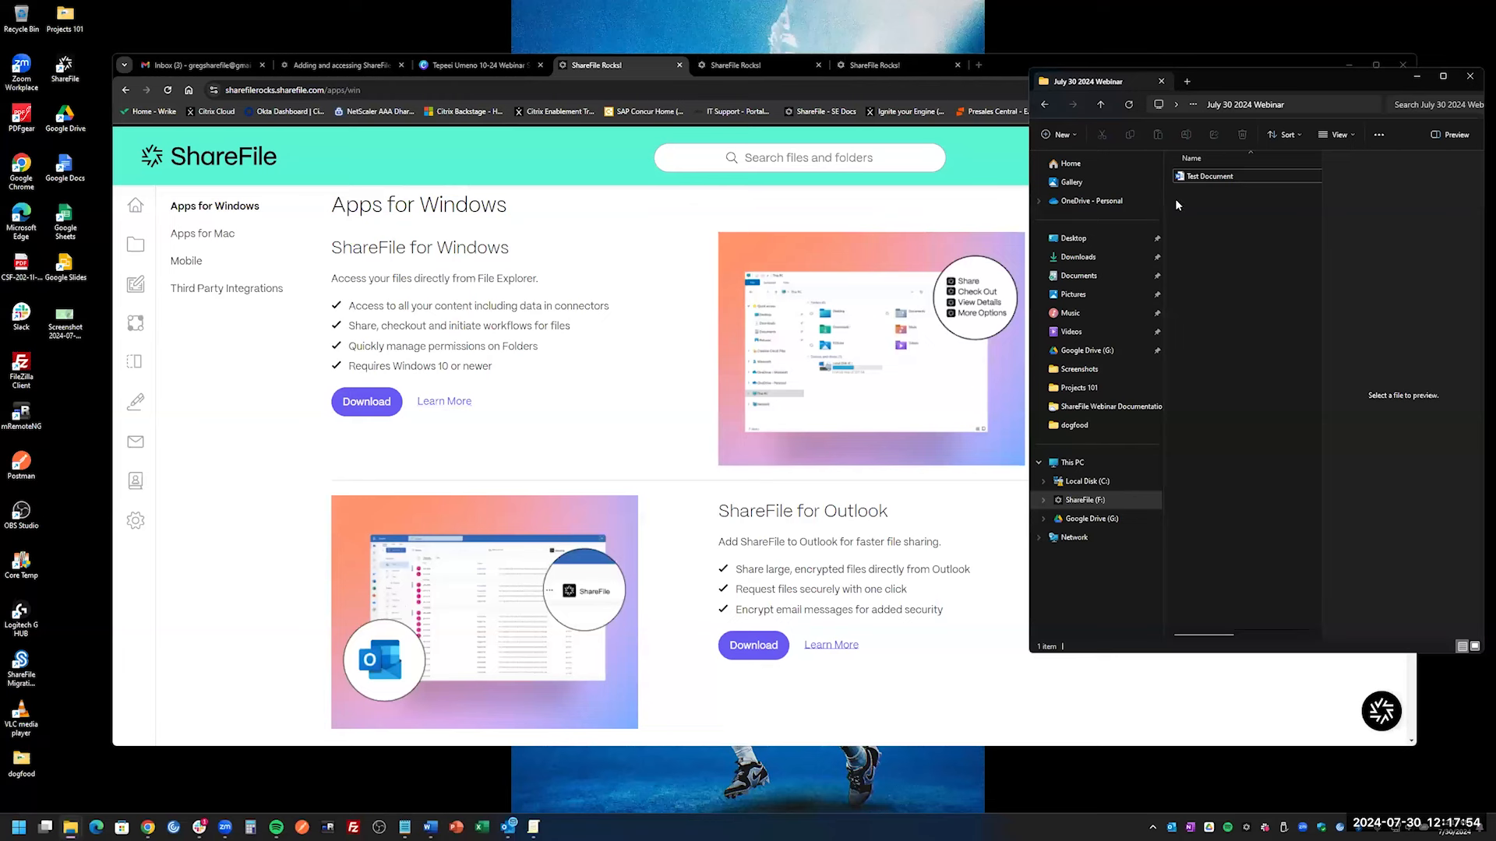
pyautogui.moveTo(1320, 79); pyautogui.dragTo(327, 120)
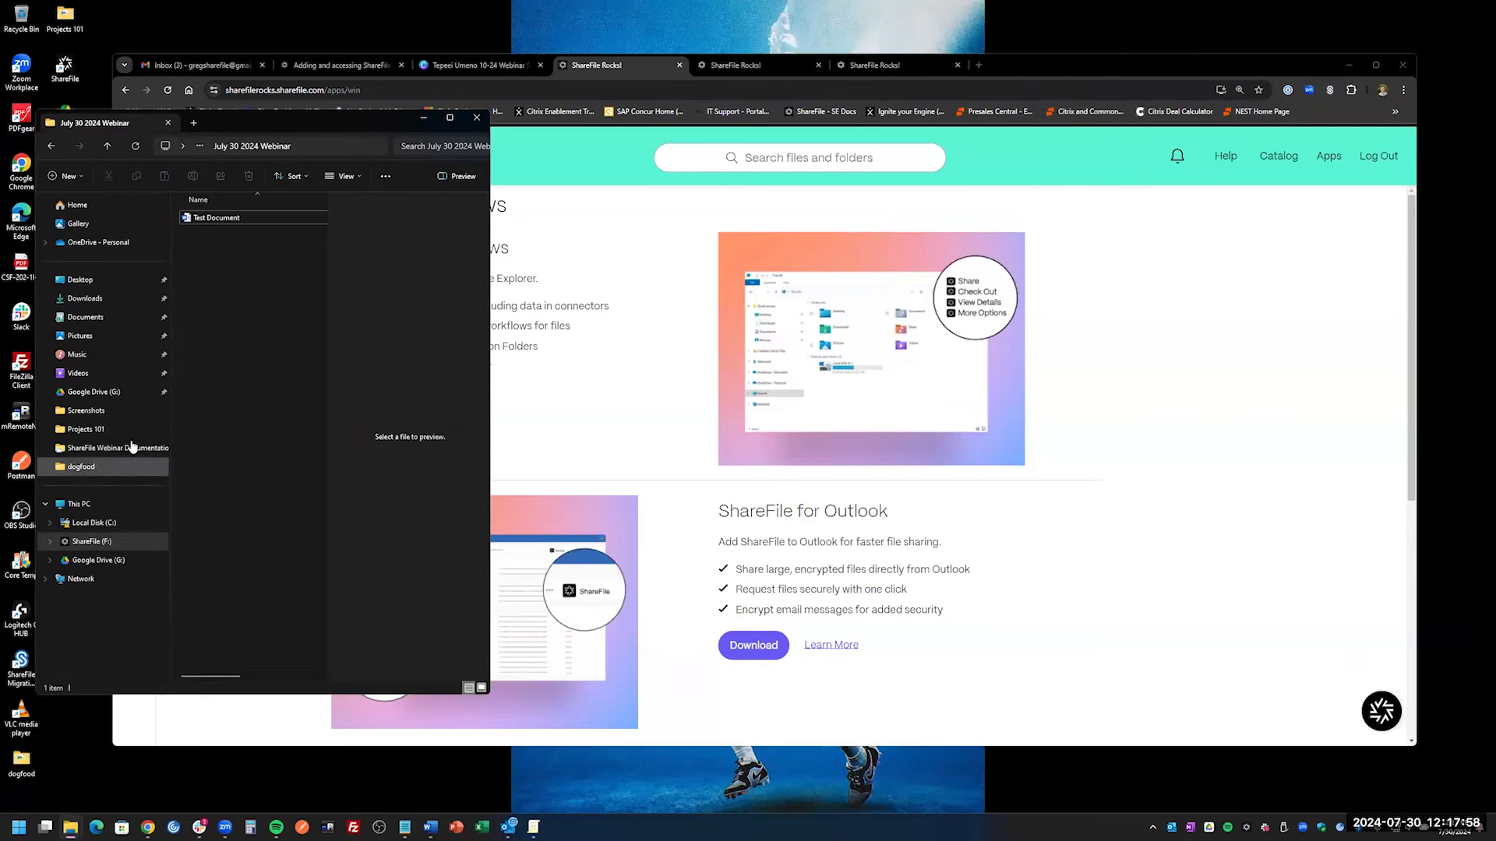
pyautogui.click(78, 504)
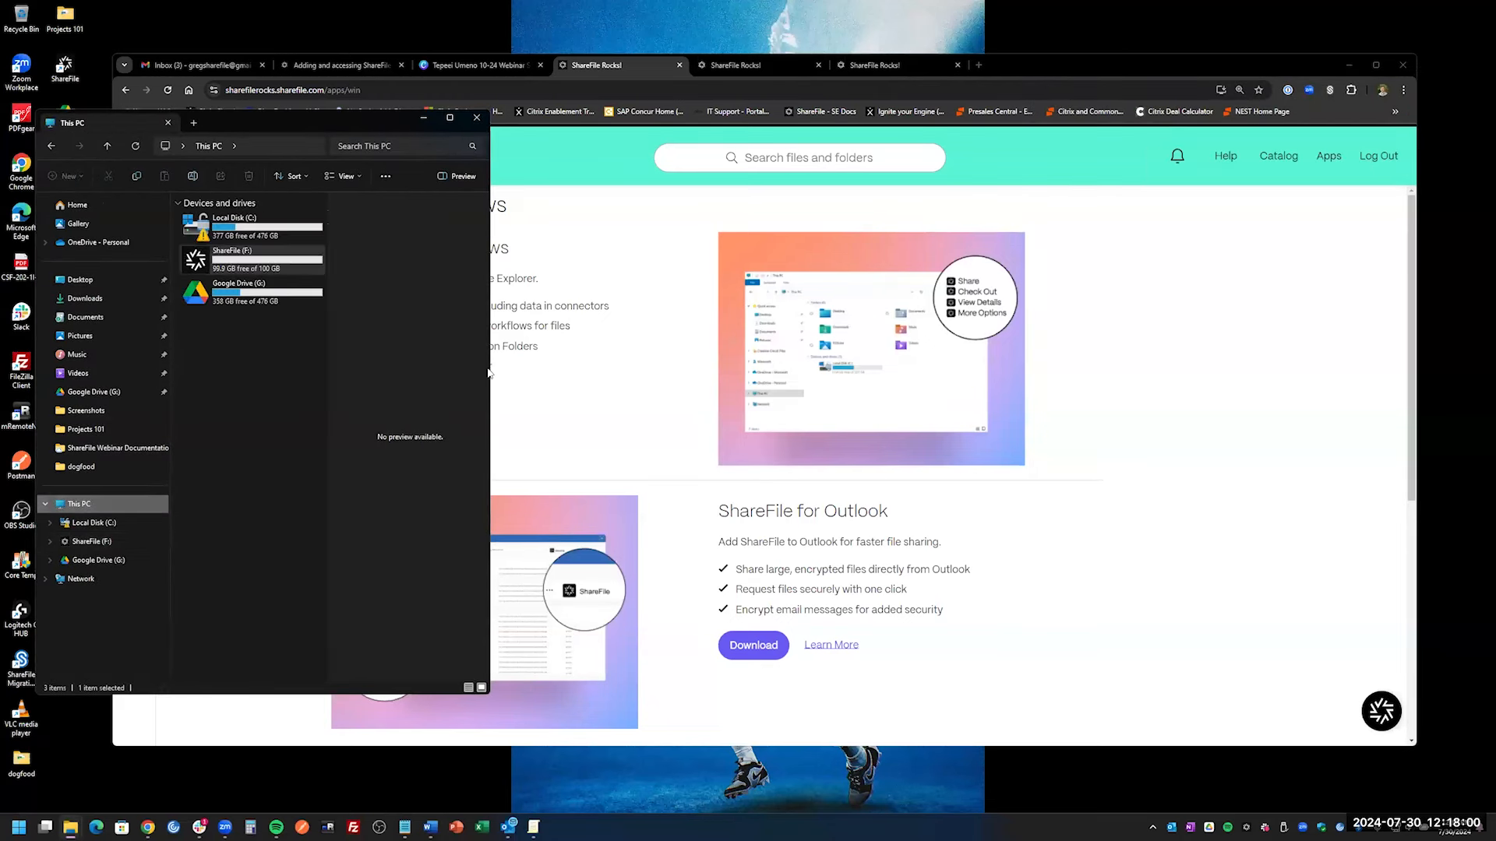
pyautogui.moveTo(490, 368); pyautogui.dragTo(698, 366)
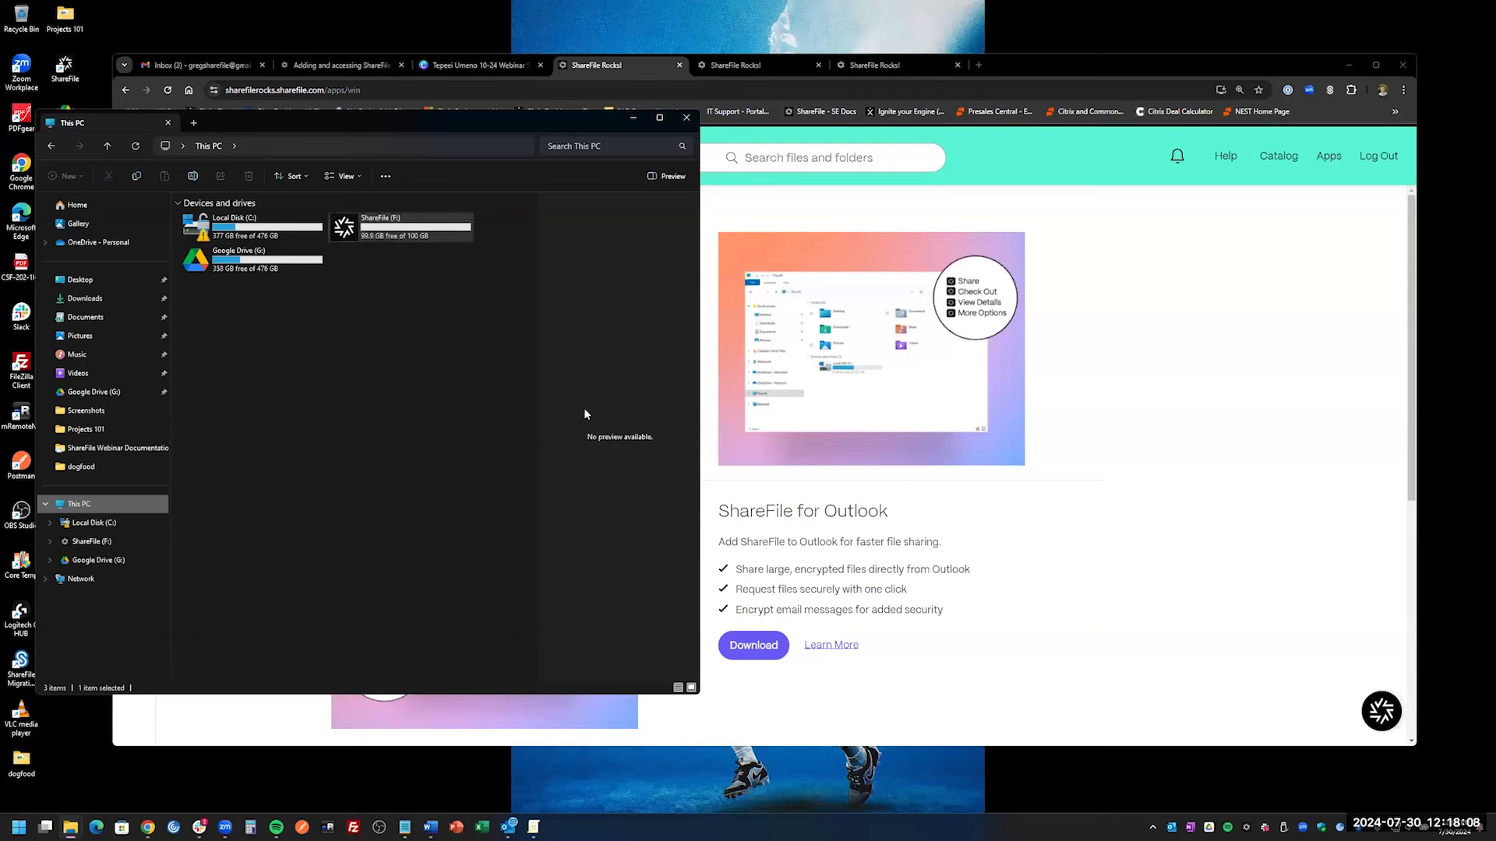
pyautogui.click(1246, 827)
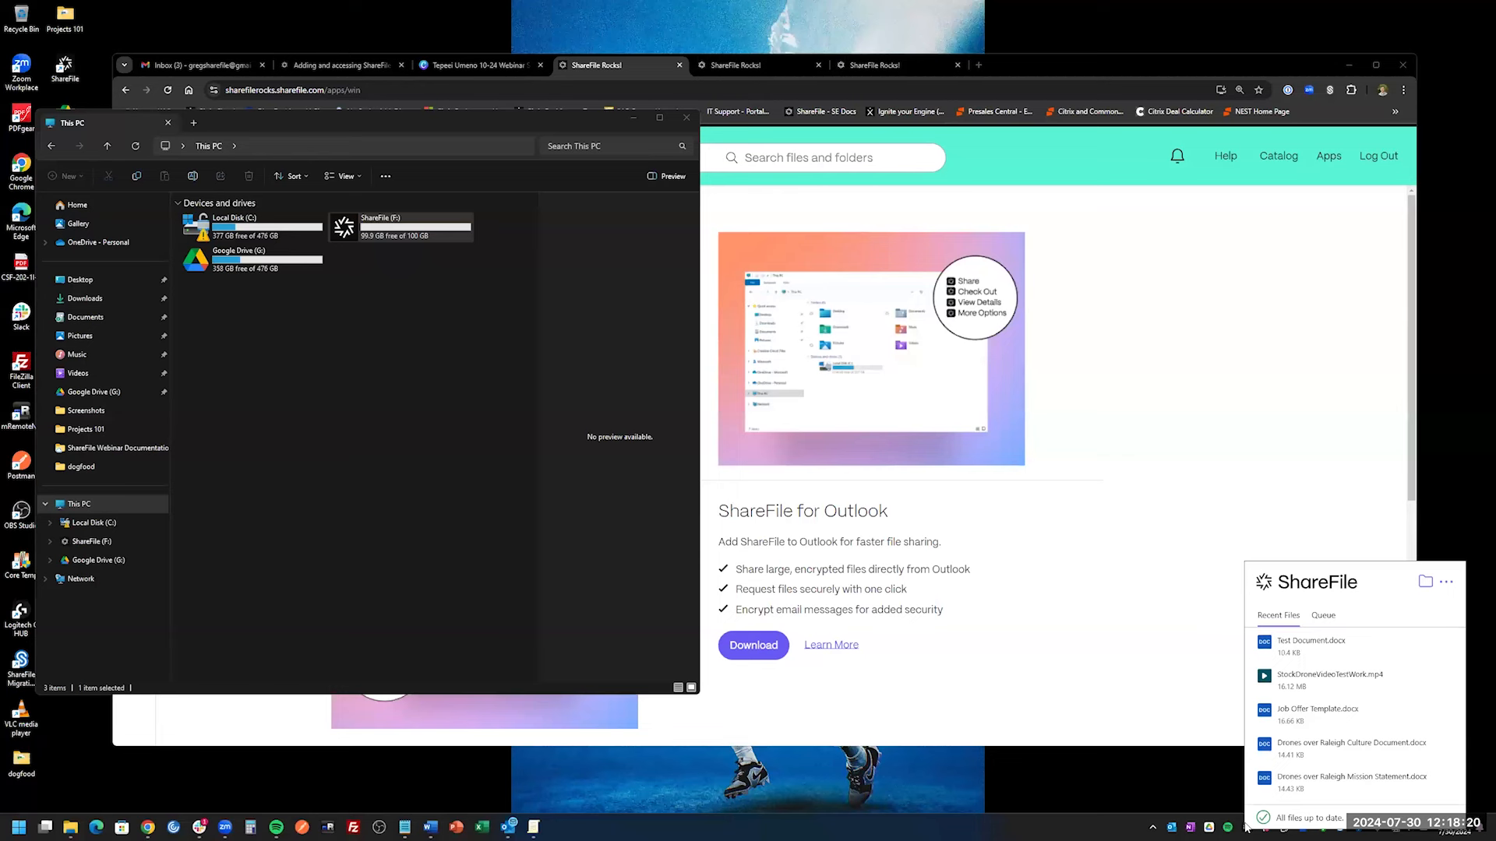
# Step: Check the ShareFile sync queue and open the app's Settings window
pyautogui.click(1329, 617)
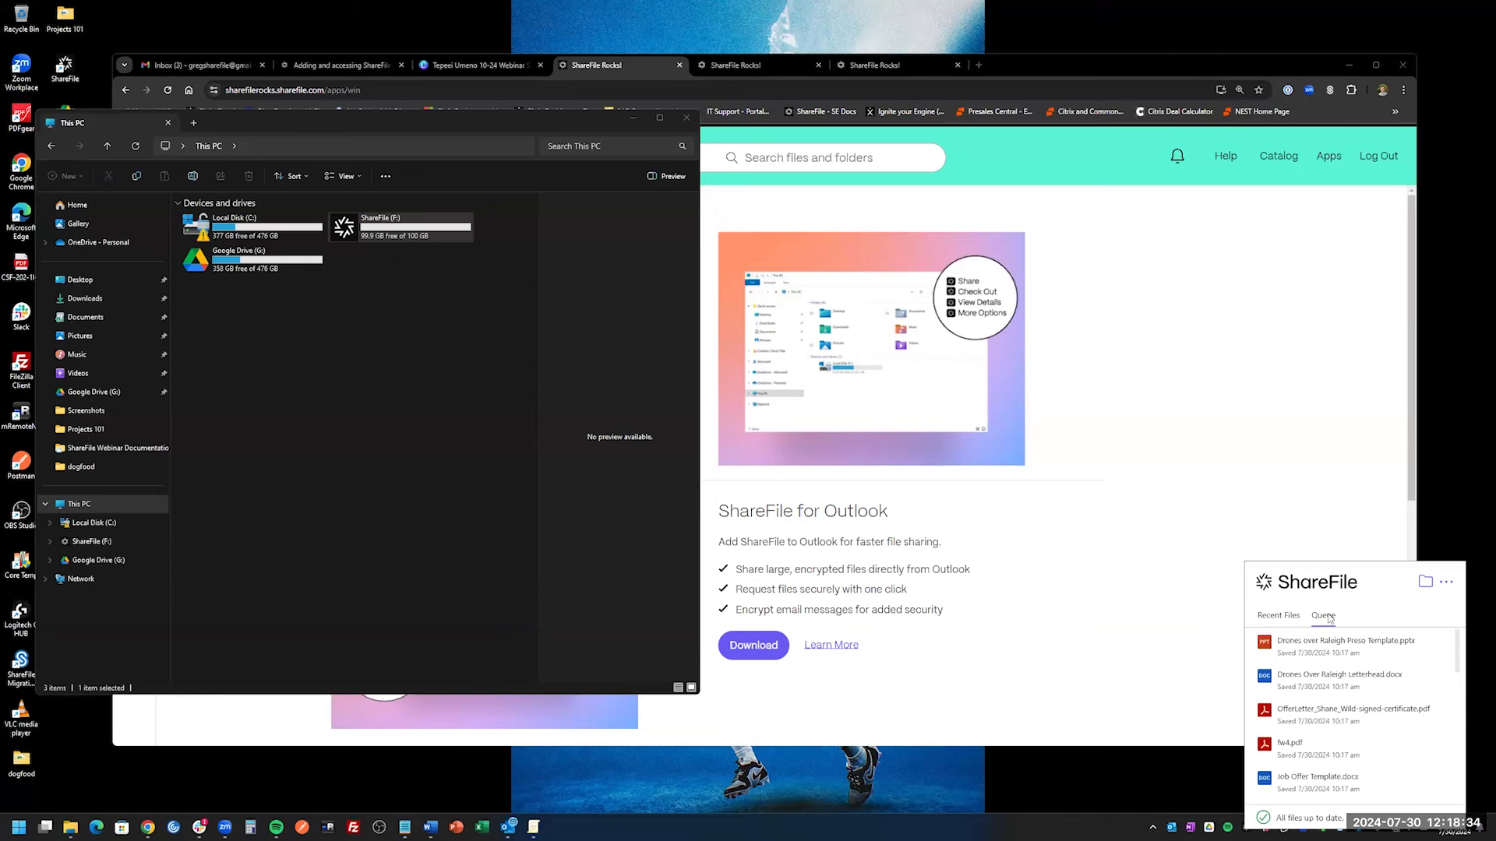
pyautogui.click(1452, 580)
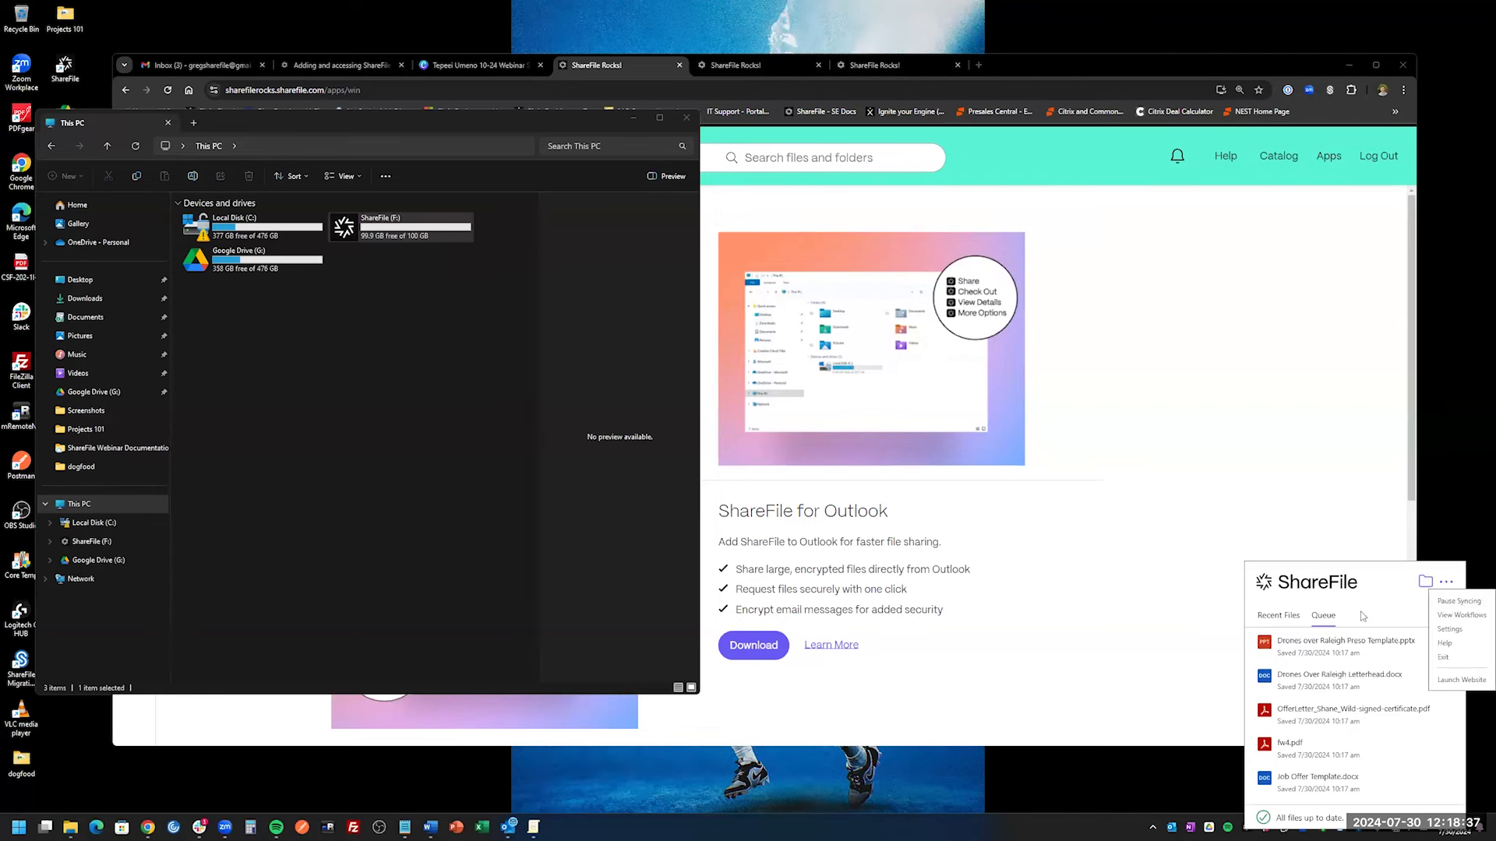
pyautogui.click(1454, 631)
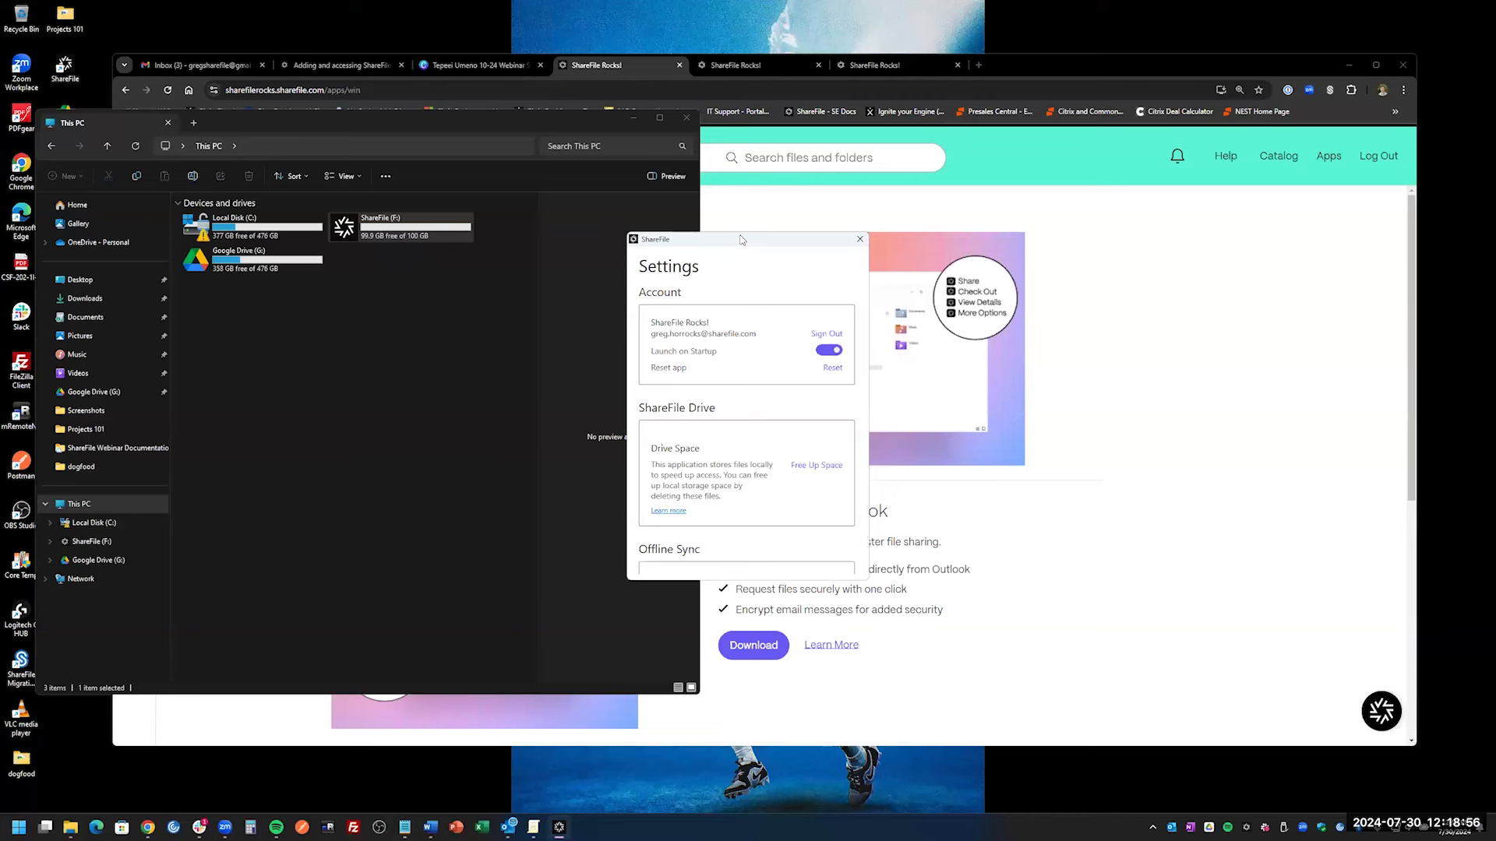
# Step: Review the Conflict Resolution choices, leave it at Prompt Always, and close Settings
pyautogui.moveTo(741, 240); pyautogui.dragTo(725, 226)
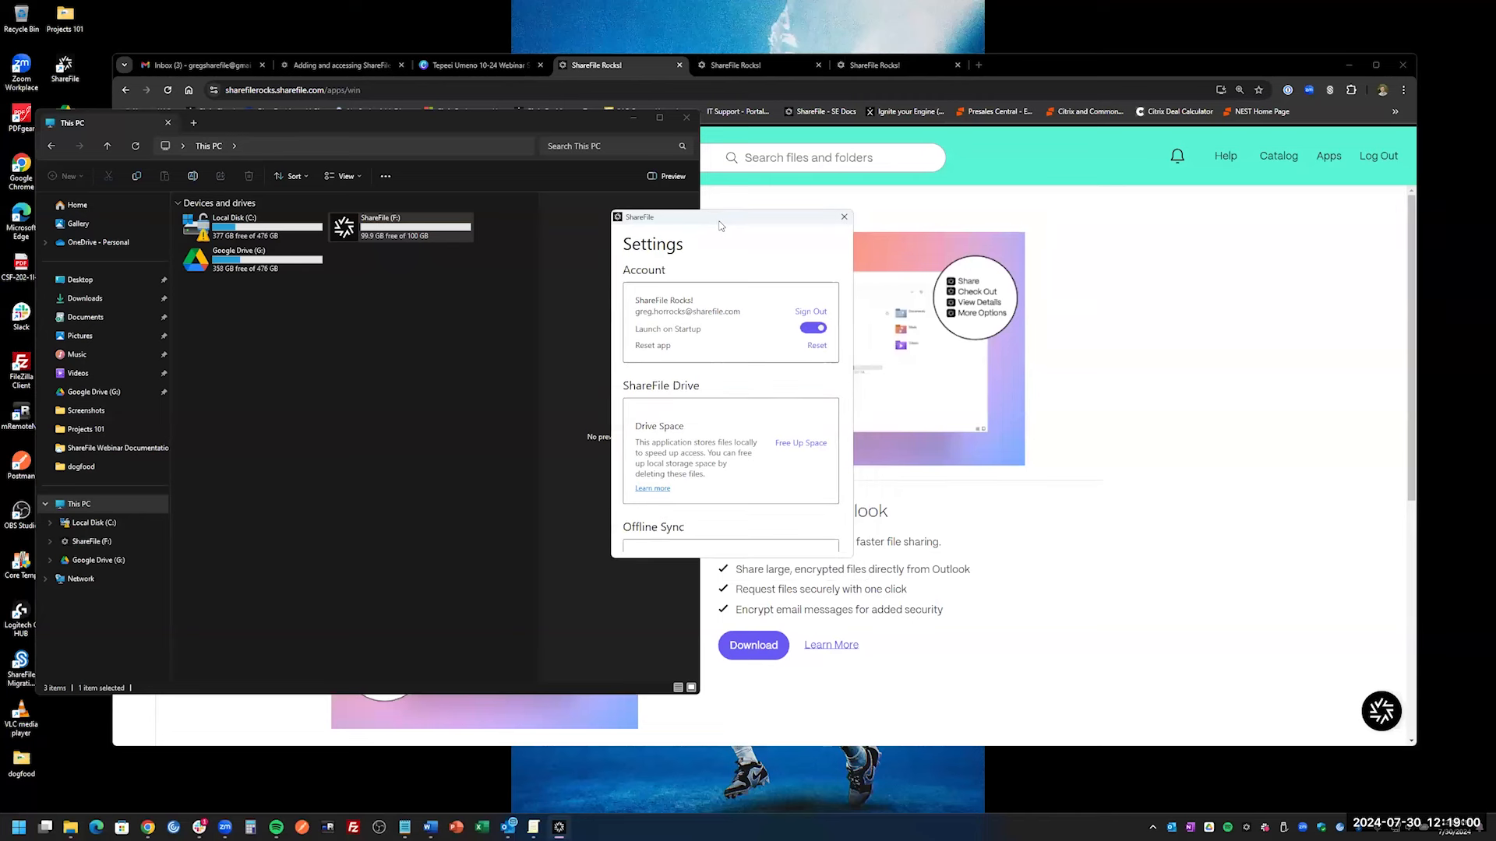
pyautogui.scroll(-3, 746, 416)
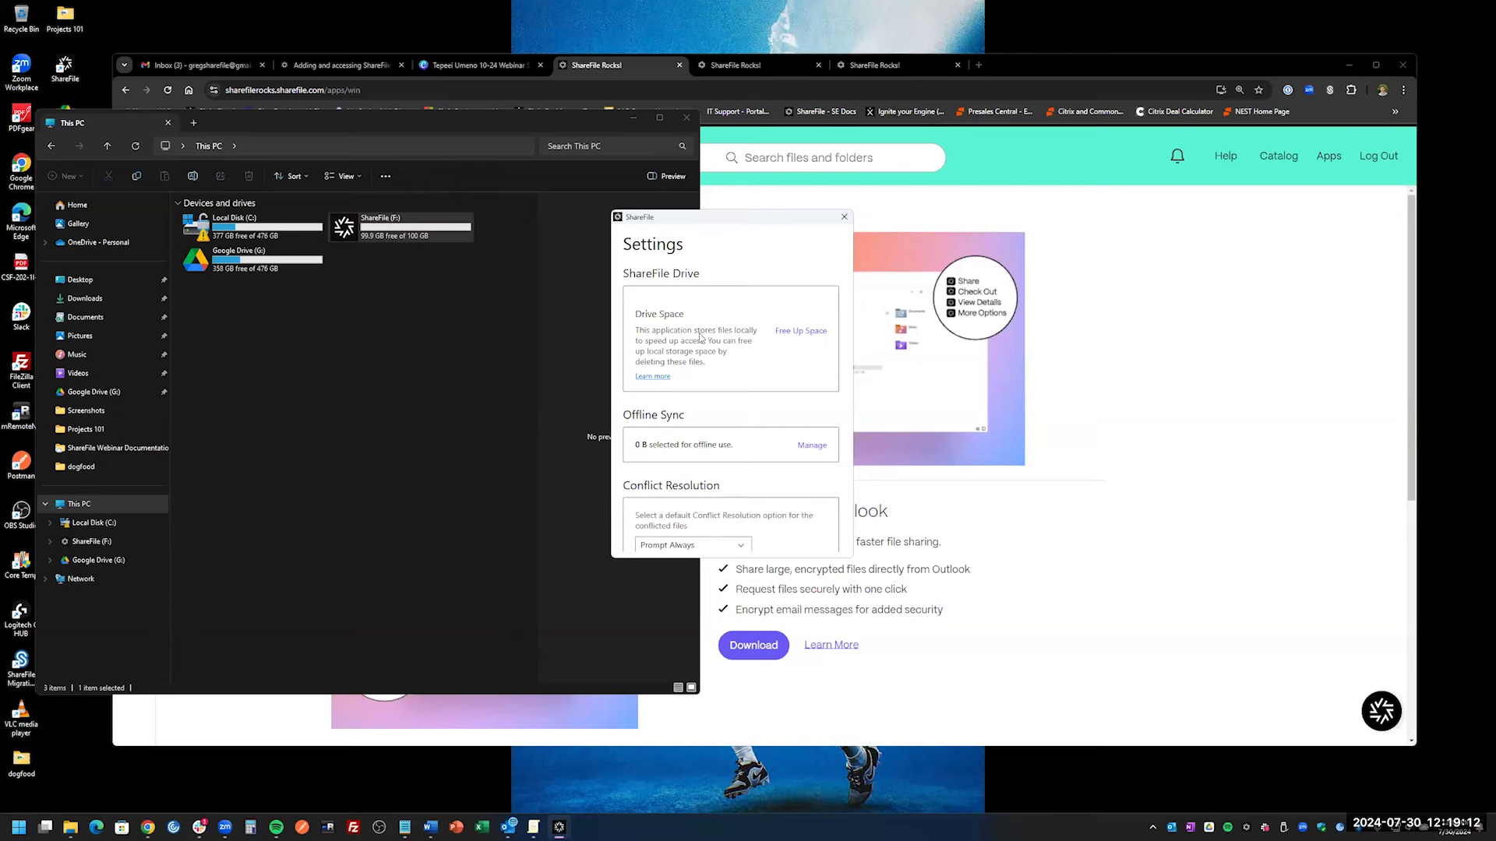
pyautogui.scroll(-1, 750, 411)
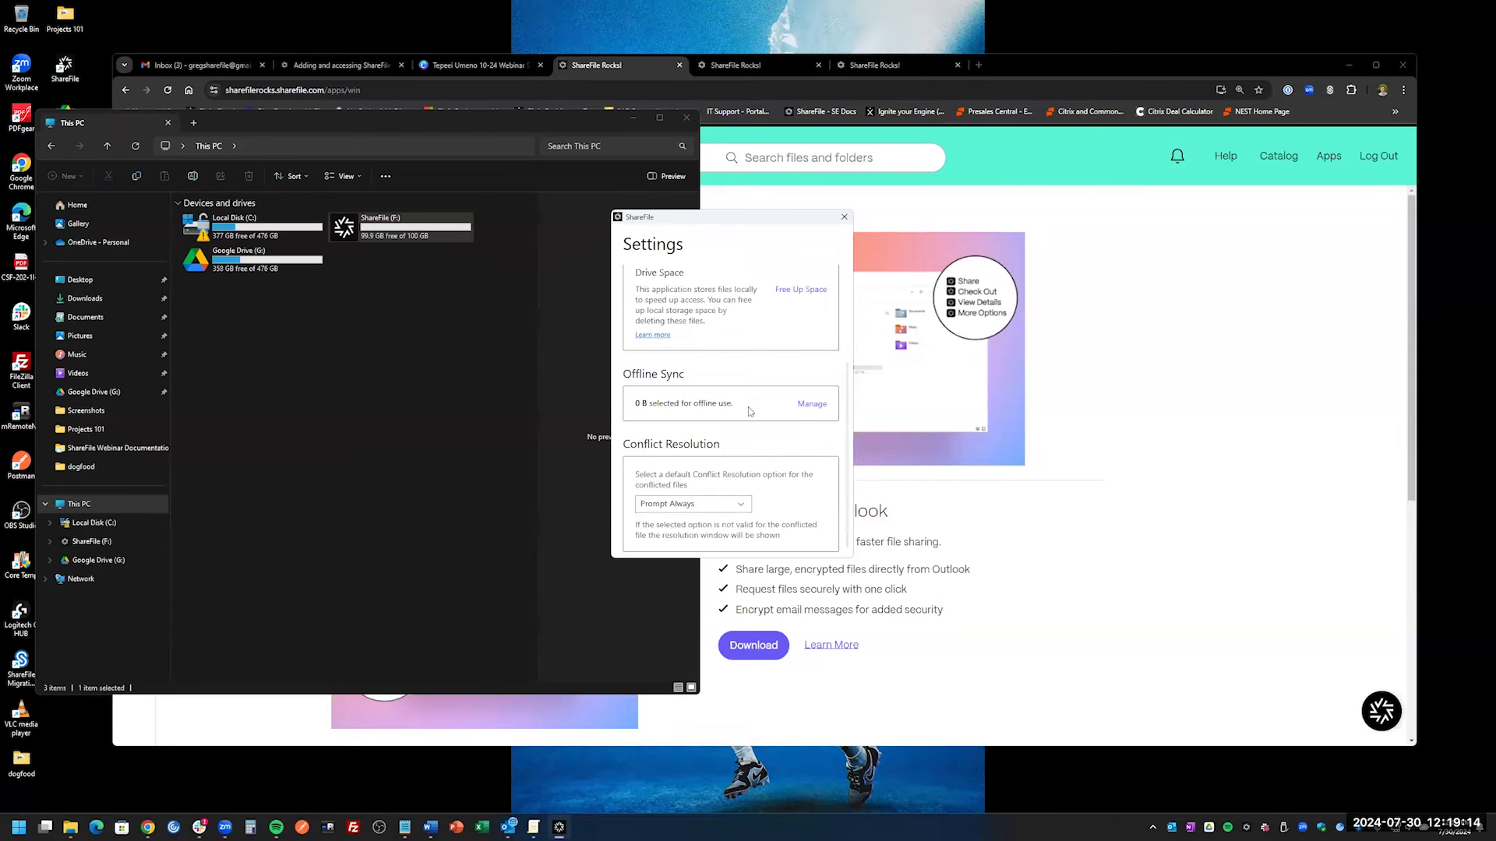
pyautogui.click(734, 507)
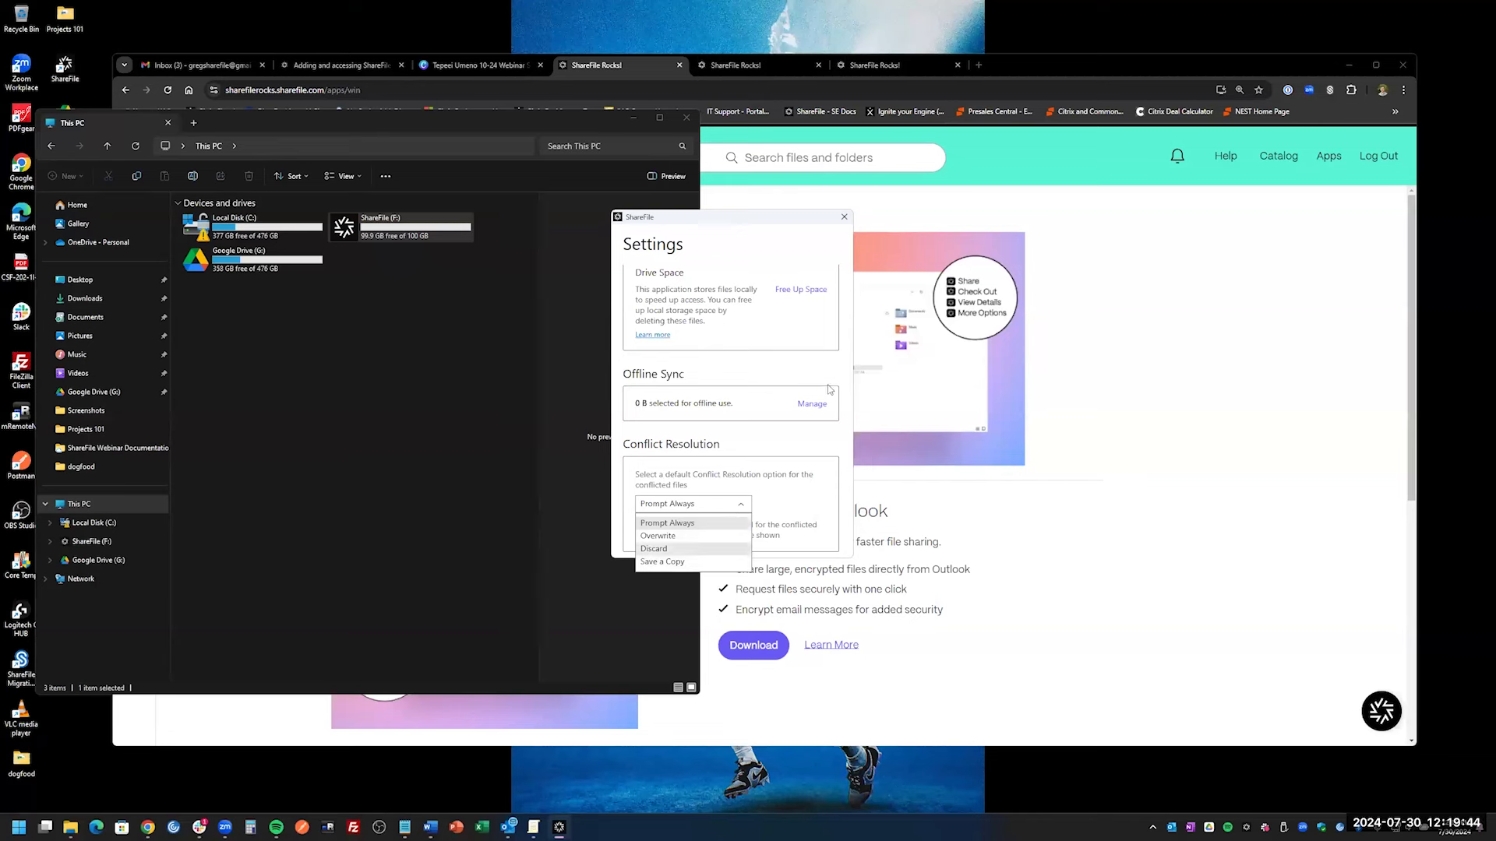
pyautogui.click(848, 219)
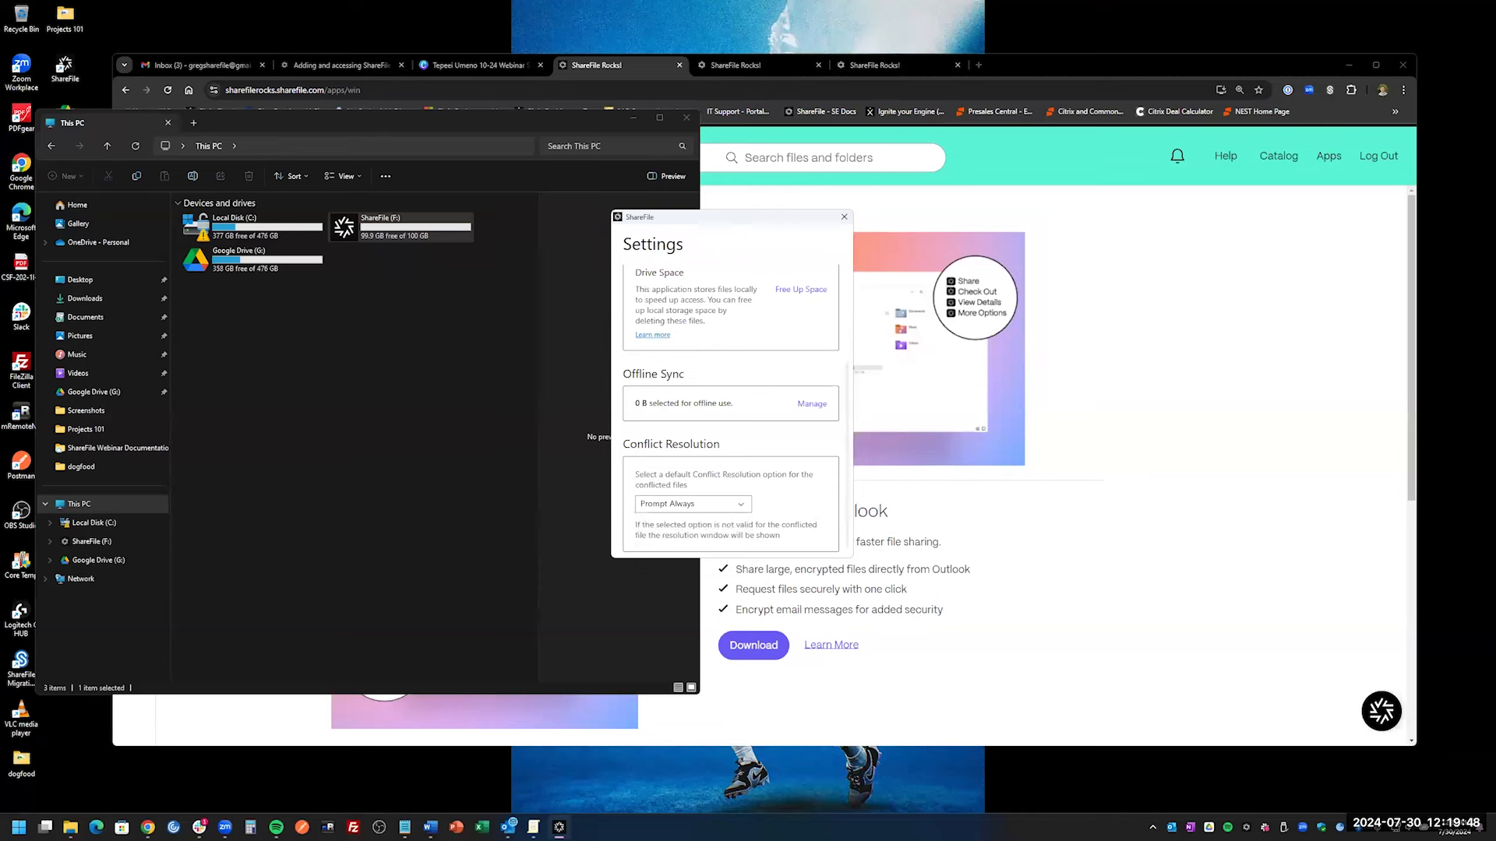
pyautogui.click(845, 218)
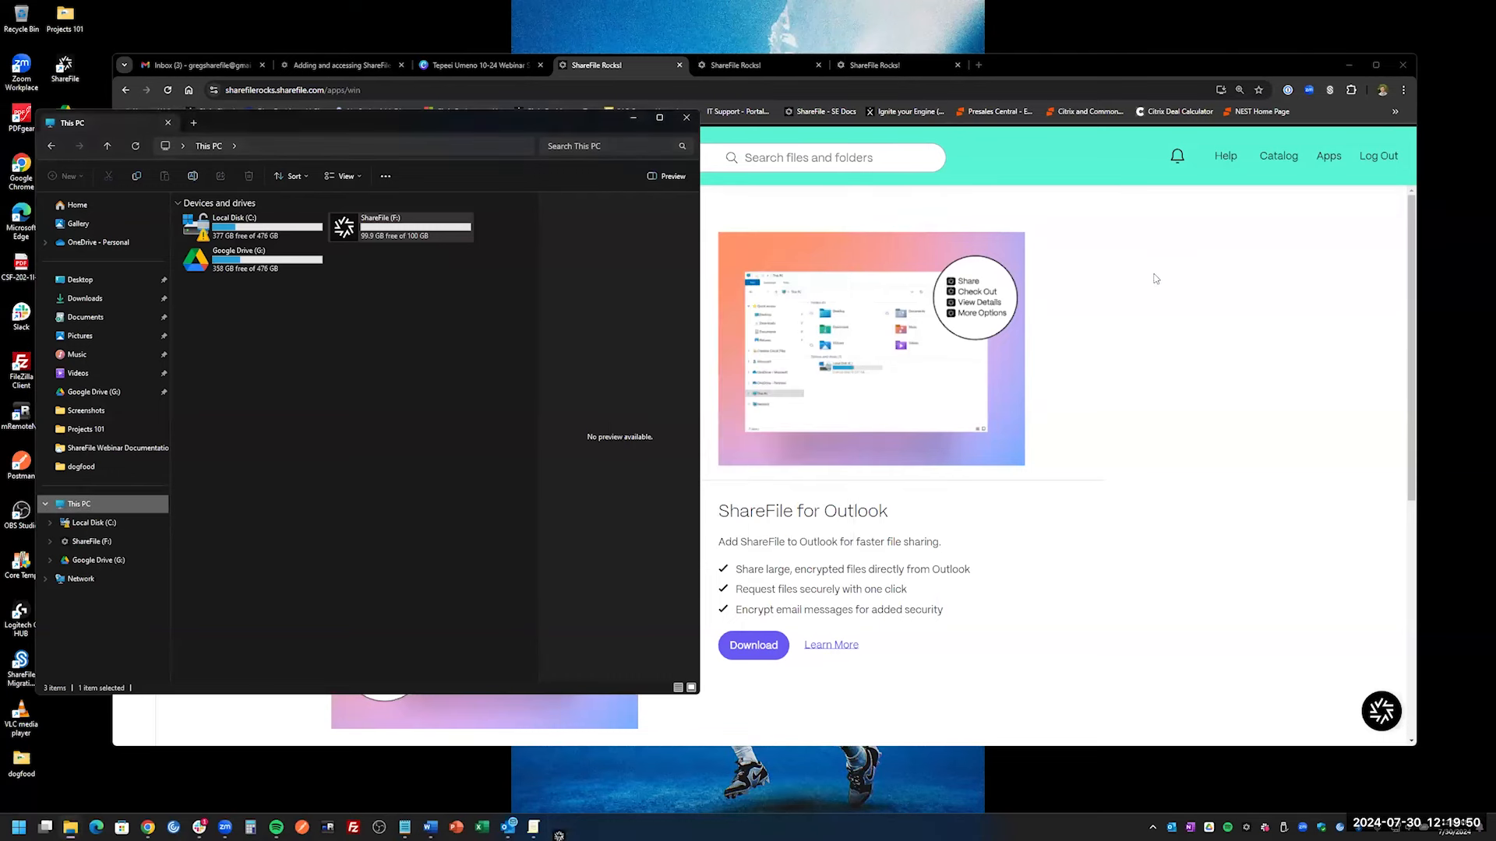
# Step: On the ShareFile web page, open Shared Folders > July 30 2024 Webinar and narrow the browser
pyautogui.click(1156, 281)
pyautogui.moveTo(139, 245)
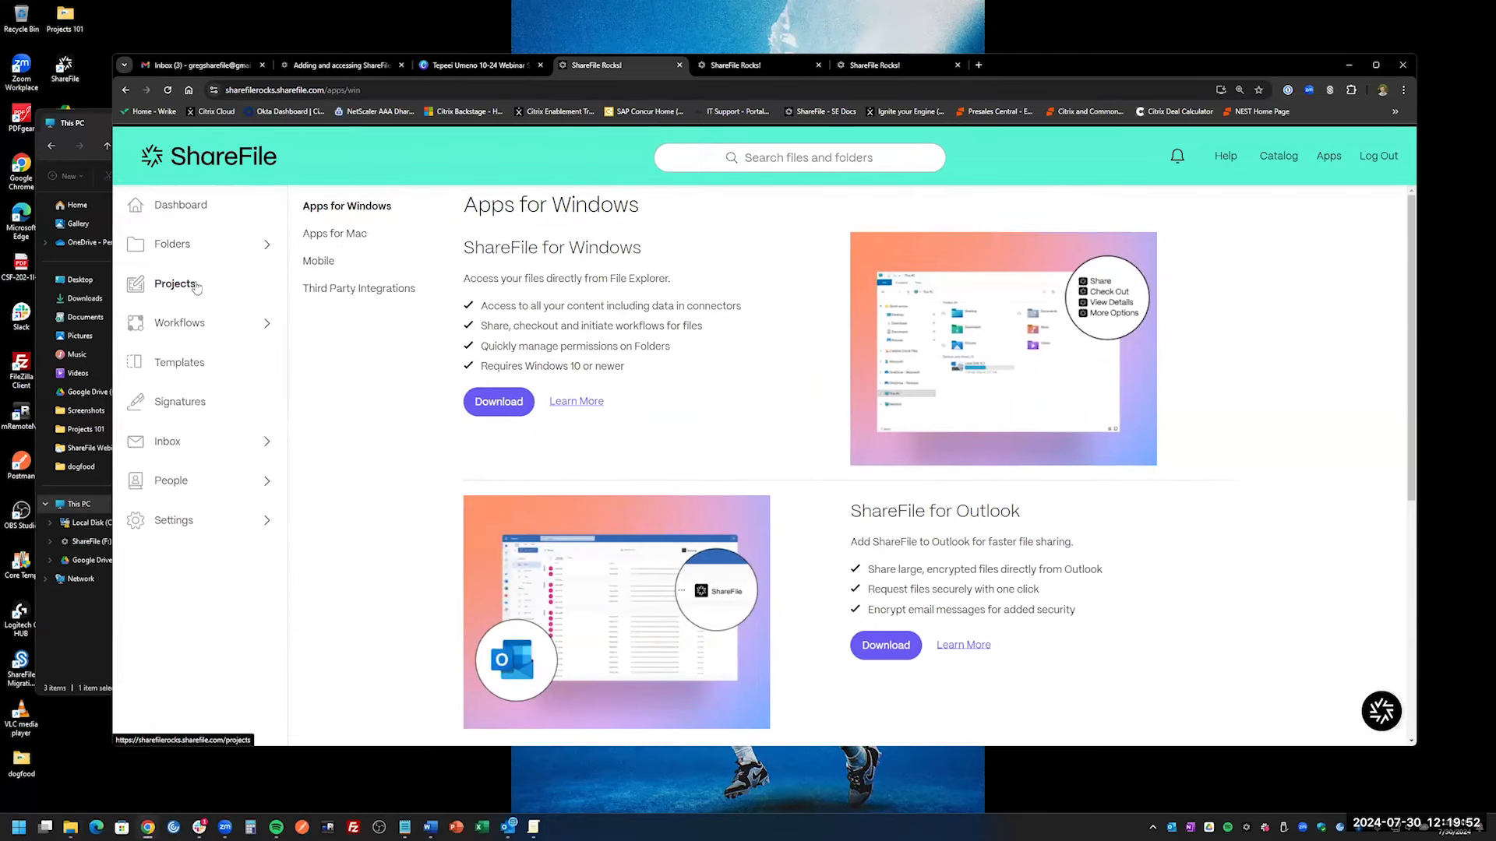
pyautogui.click(190, 257)
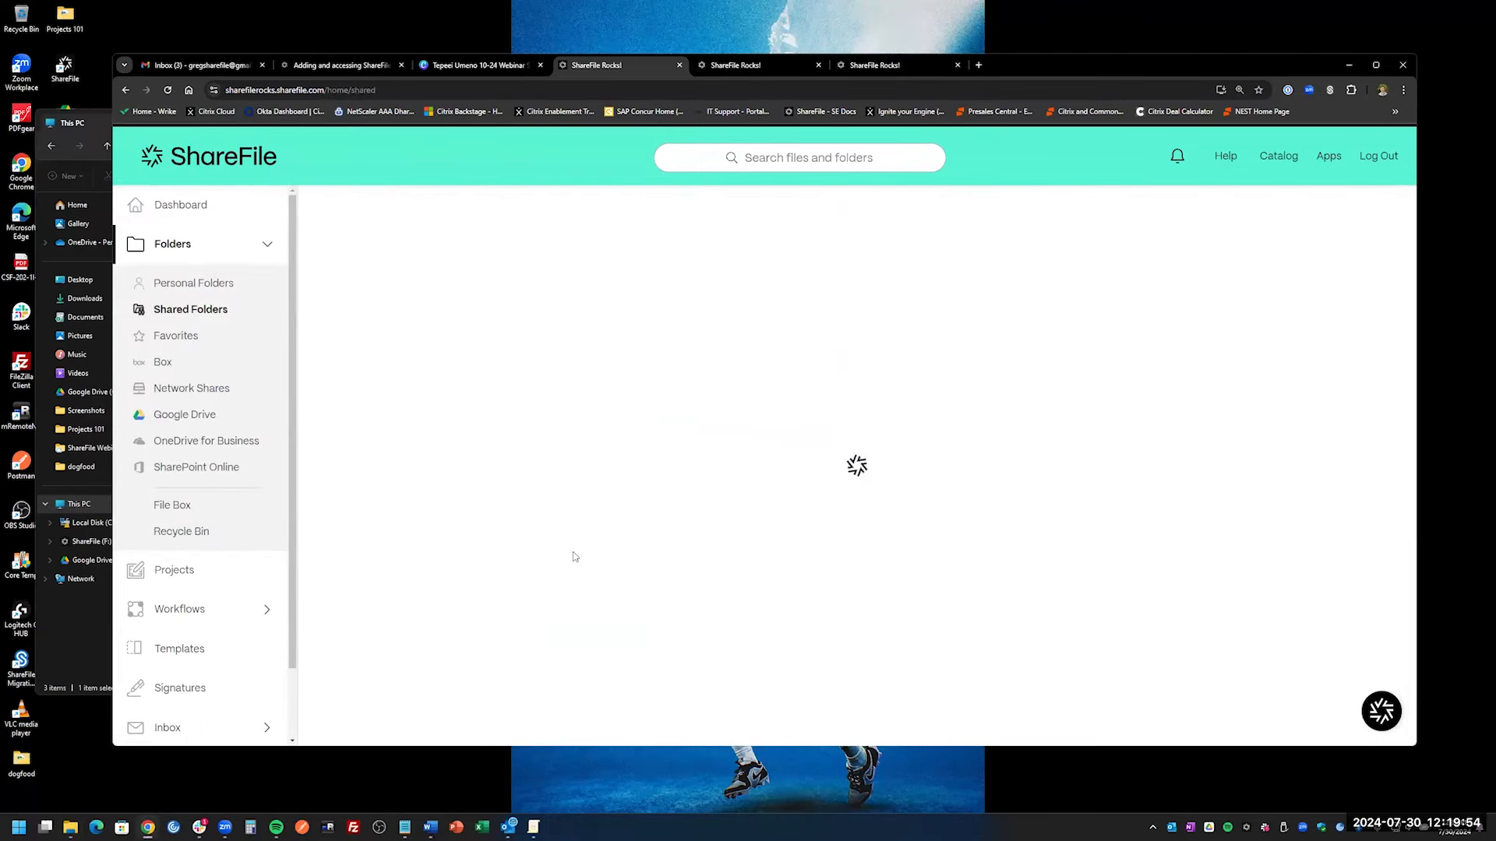
pyautogui.scroll(-1, 538, 531)
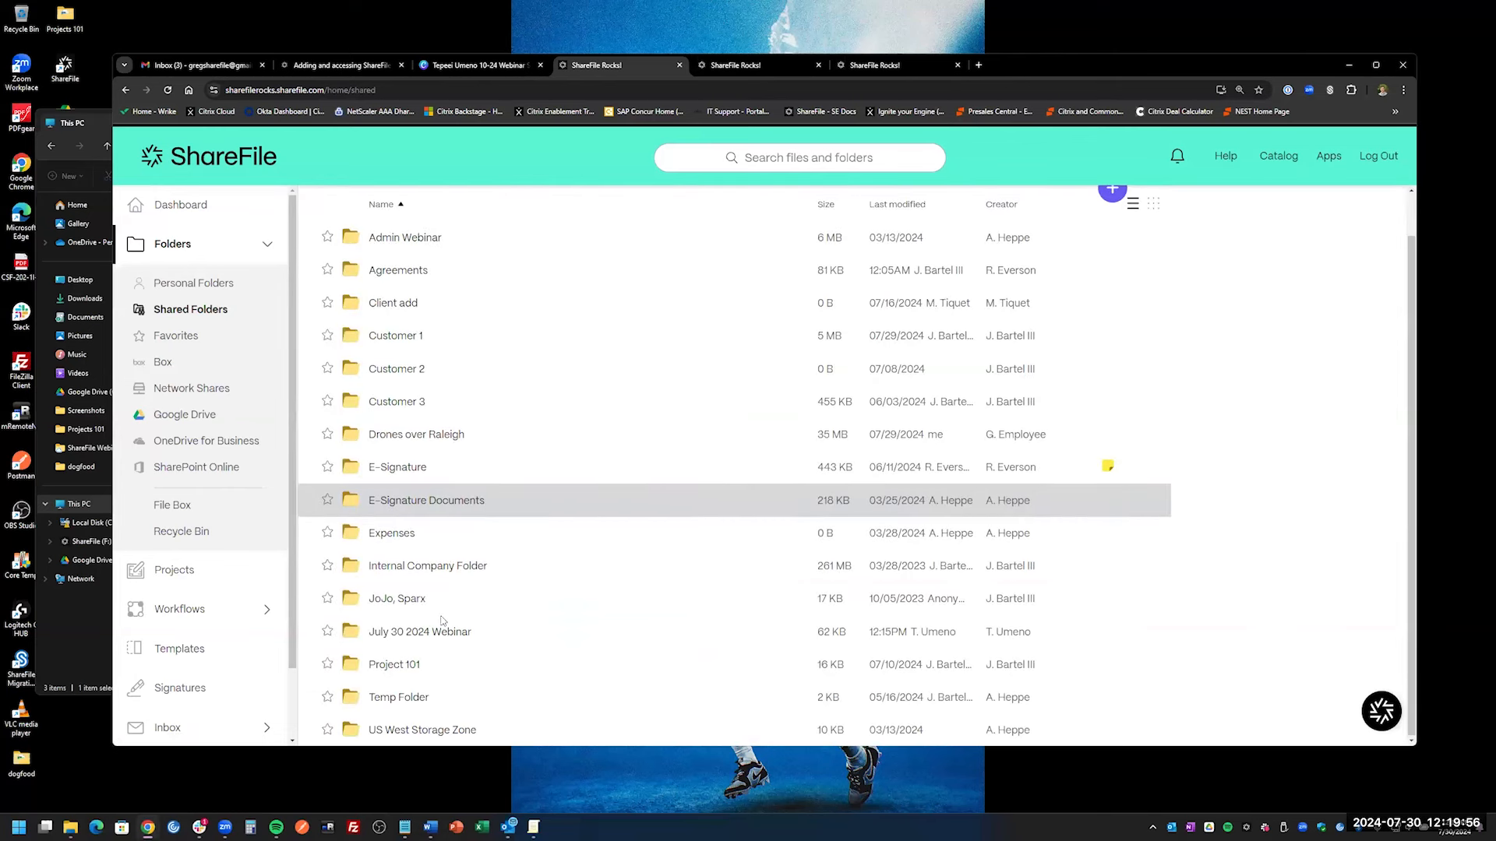
pyautogui.click(402, 633)
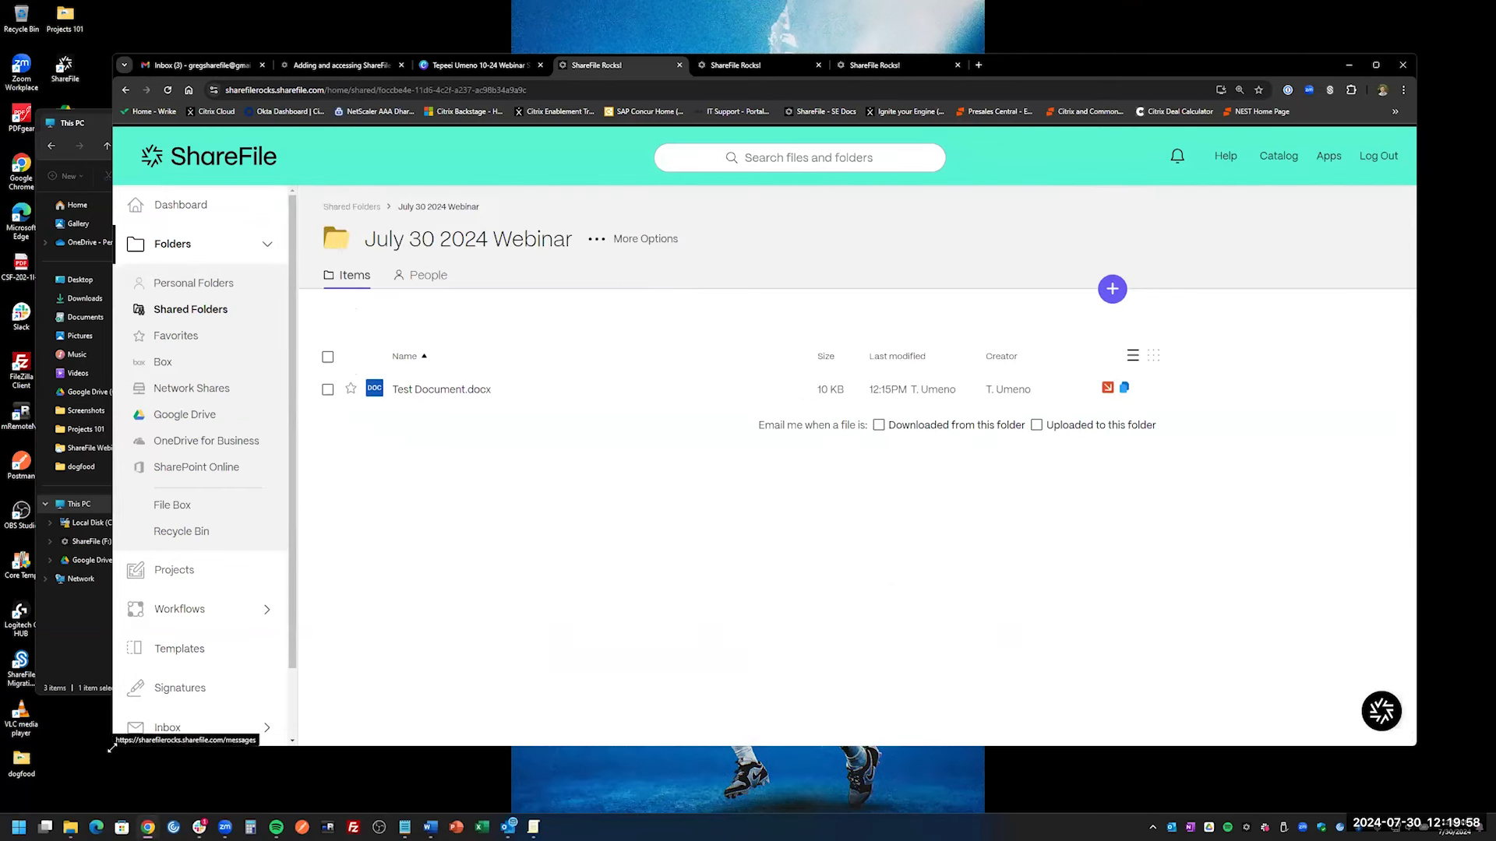
pyautogui.moveTo(112, 748); pyautogui.dragTo(381, 789)
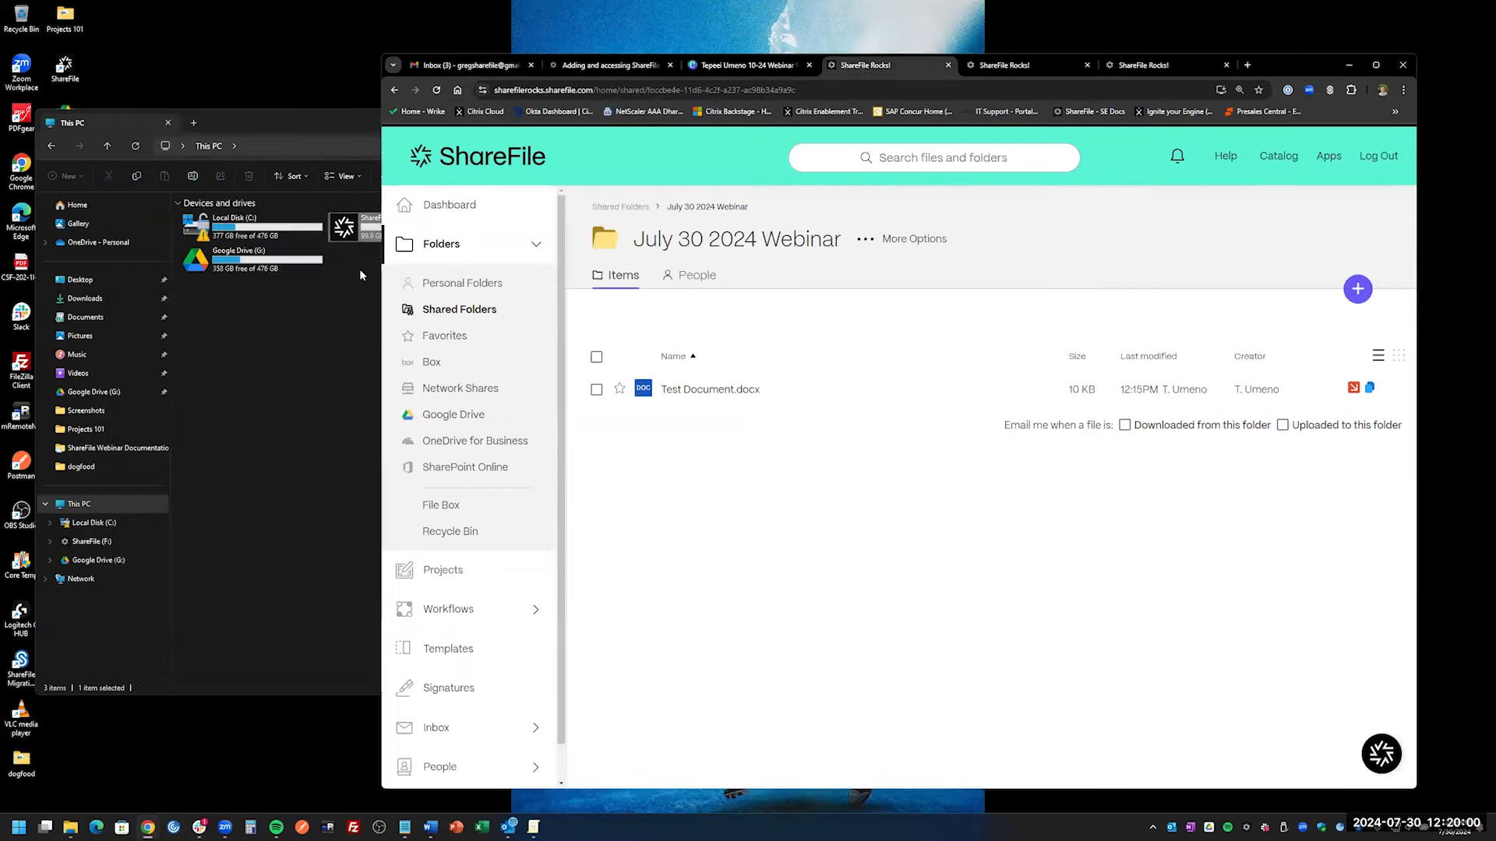
# Step: In File Explorer, open ShareFile (F:) > Shared Folders > July 30 2024 Webinar
pyautogui.click(383, 223)
pyautogui.doubleClick(383, 223)
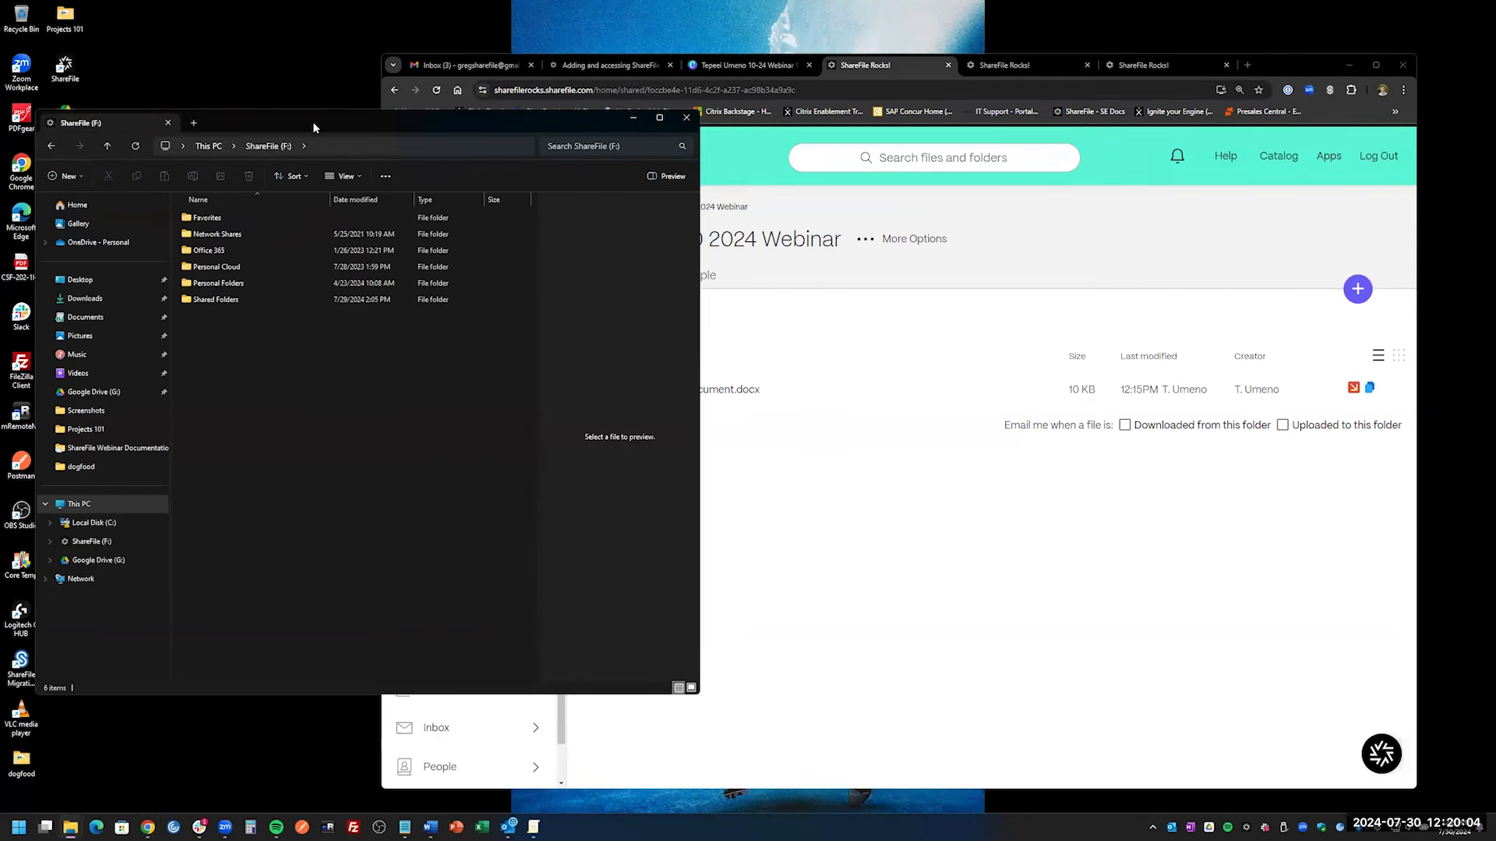
pyautogui.moveTo(314, 127); pyautogui.dragTo(285, 151)
pyautogui.click(183, 325)
pyautogui.doubleClick(184, 326)
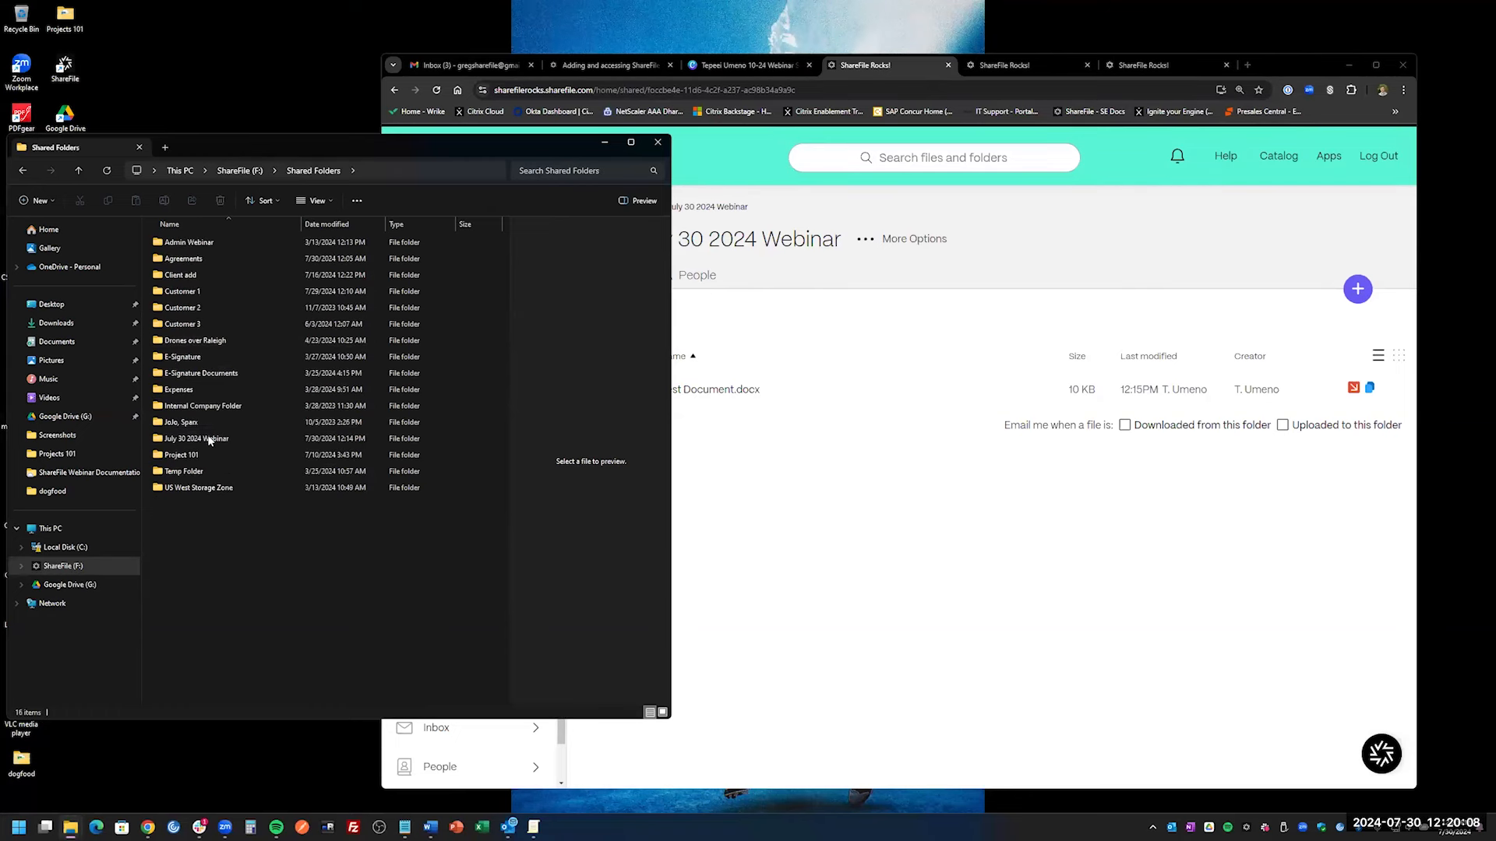
pyautogui.click(201, 437)
pyautogui.doubleClick(201, 436)
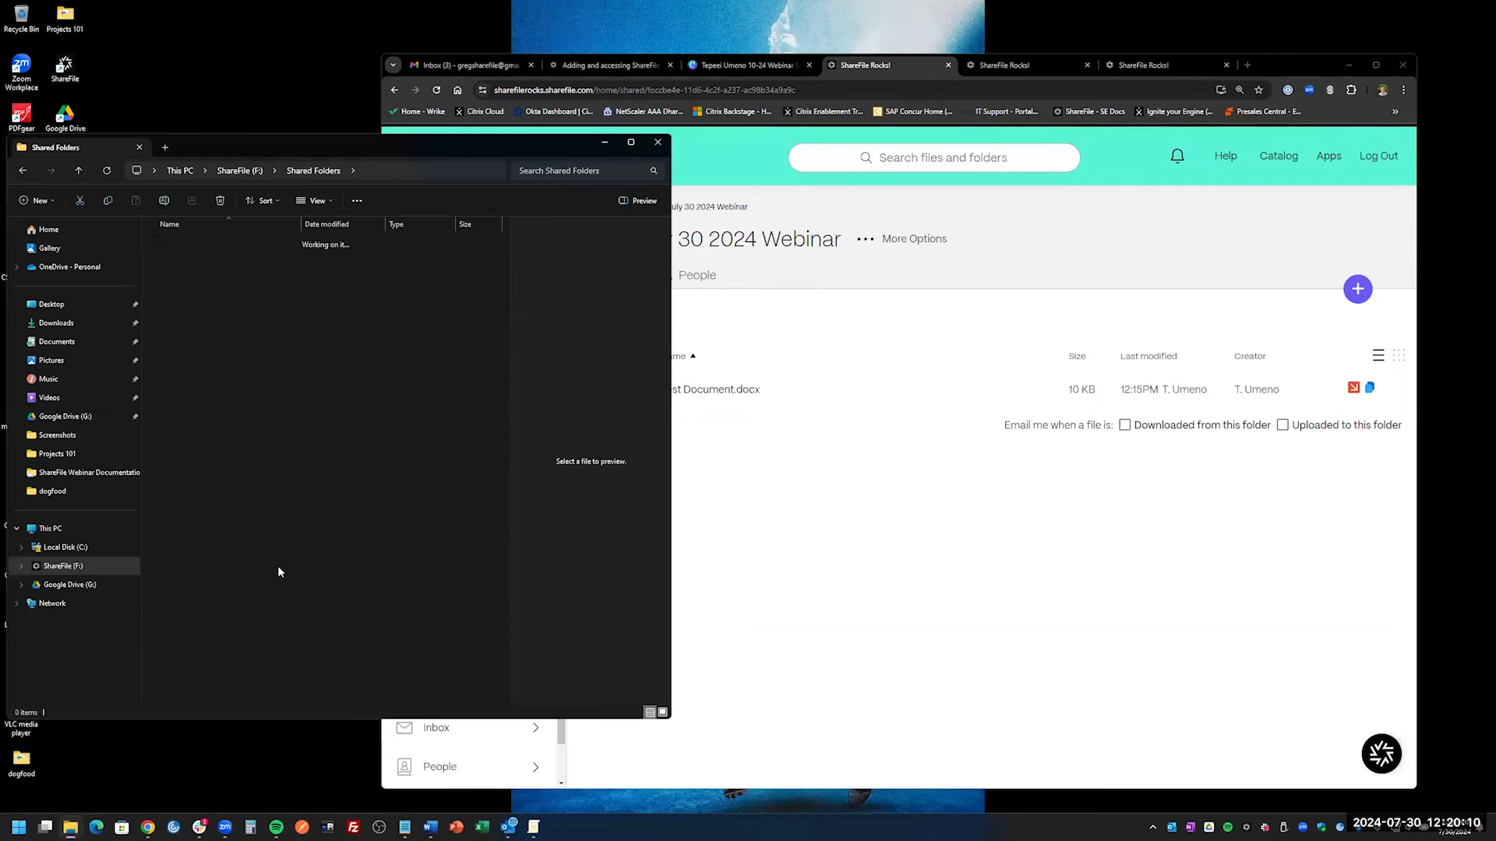
pyautogui.click(955, 599)
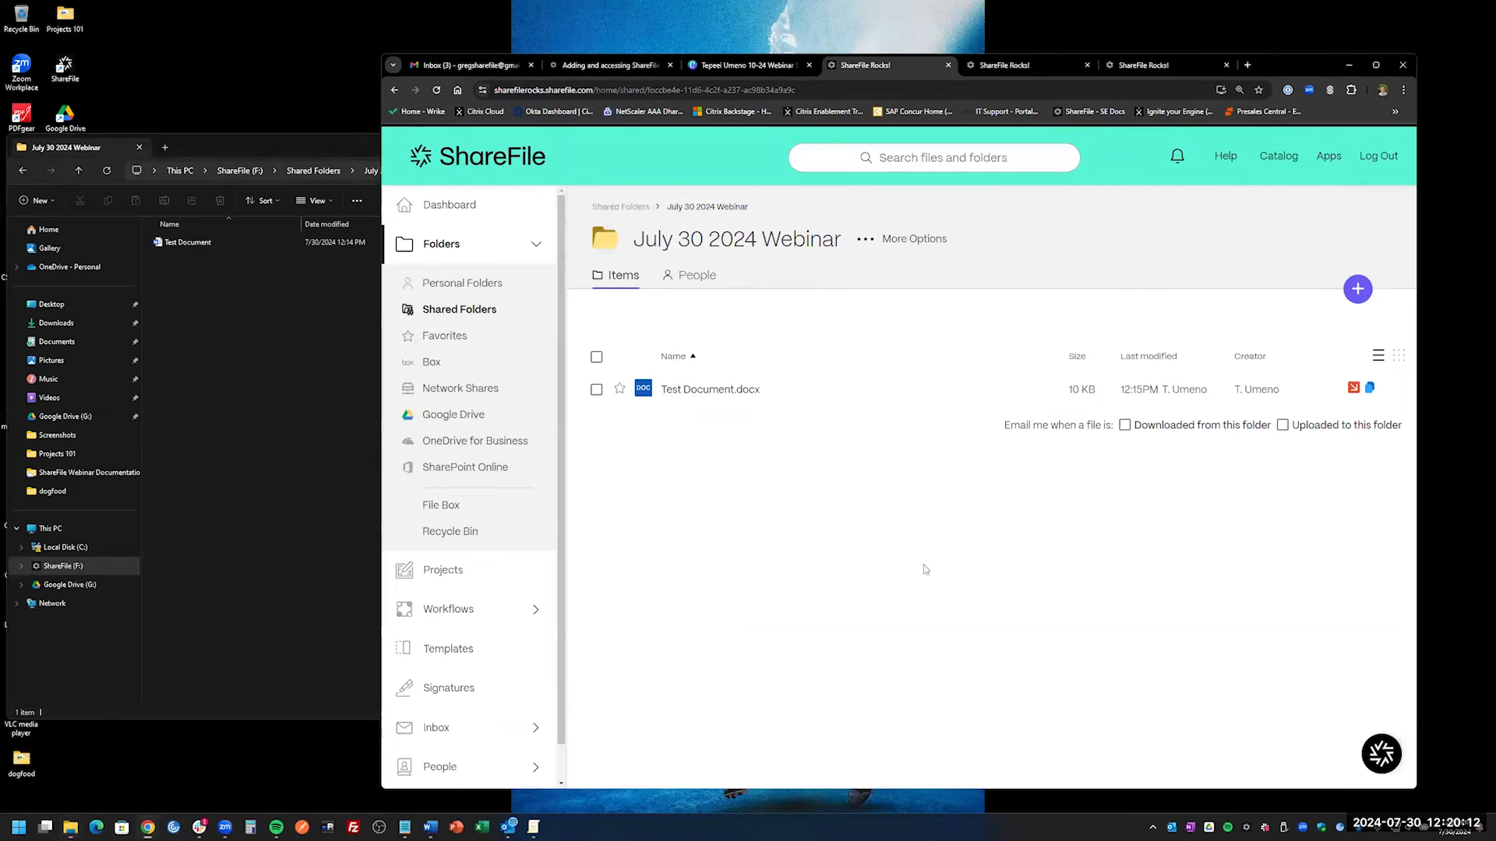
# Step: Create a subfolder named 'Gregs Files' inside the July 30 2024 Webinar folder
pyautogui.click(70, 826)
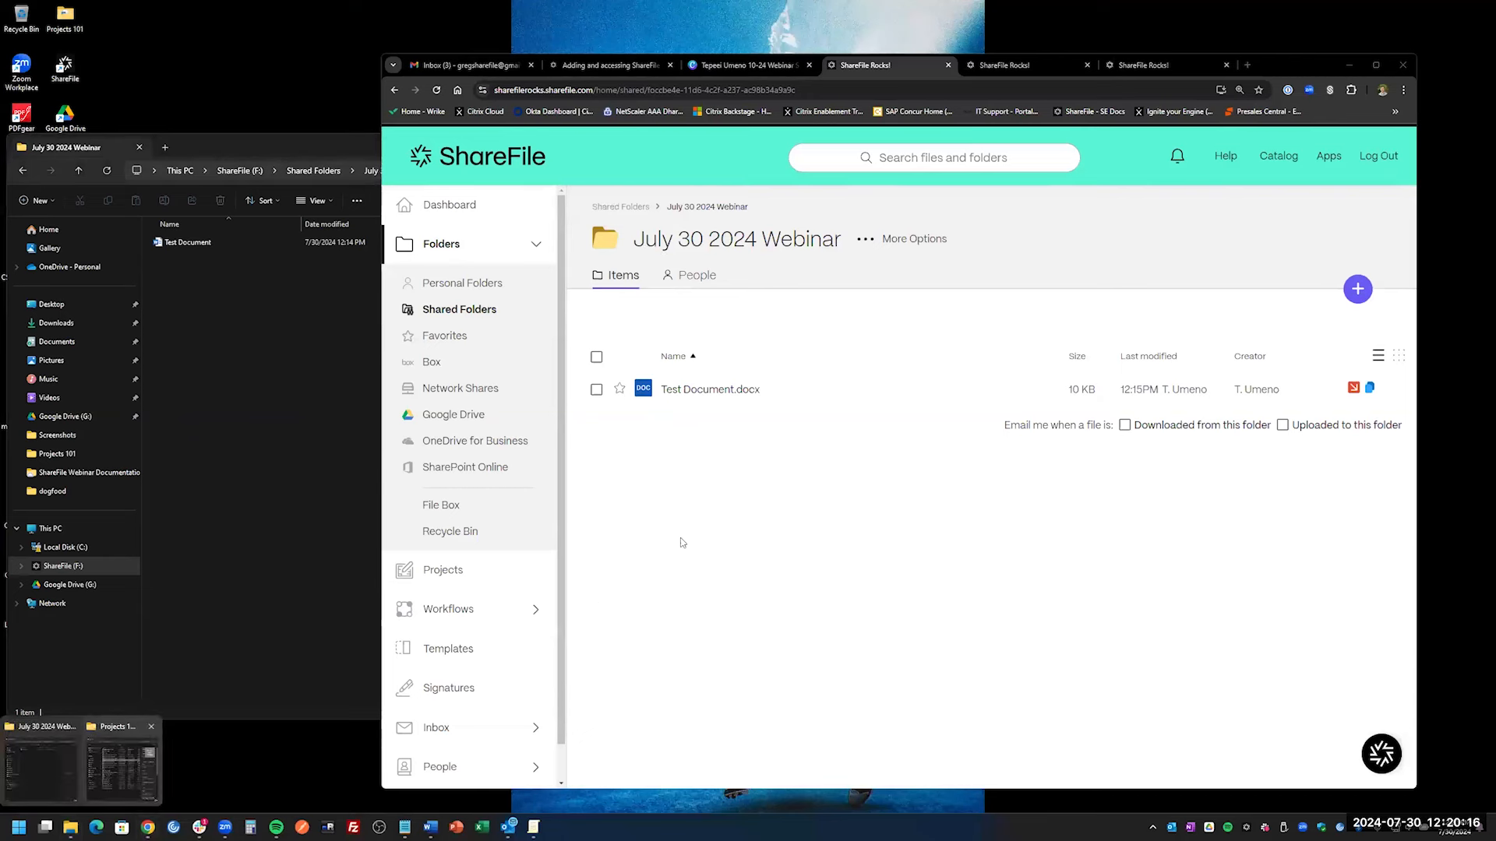
pyautogui.click(1357, 289)
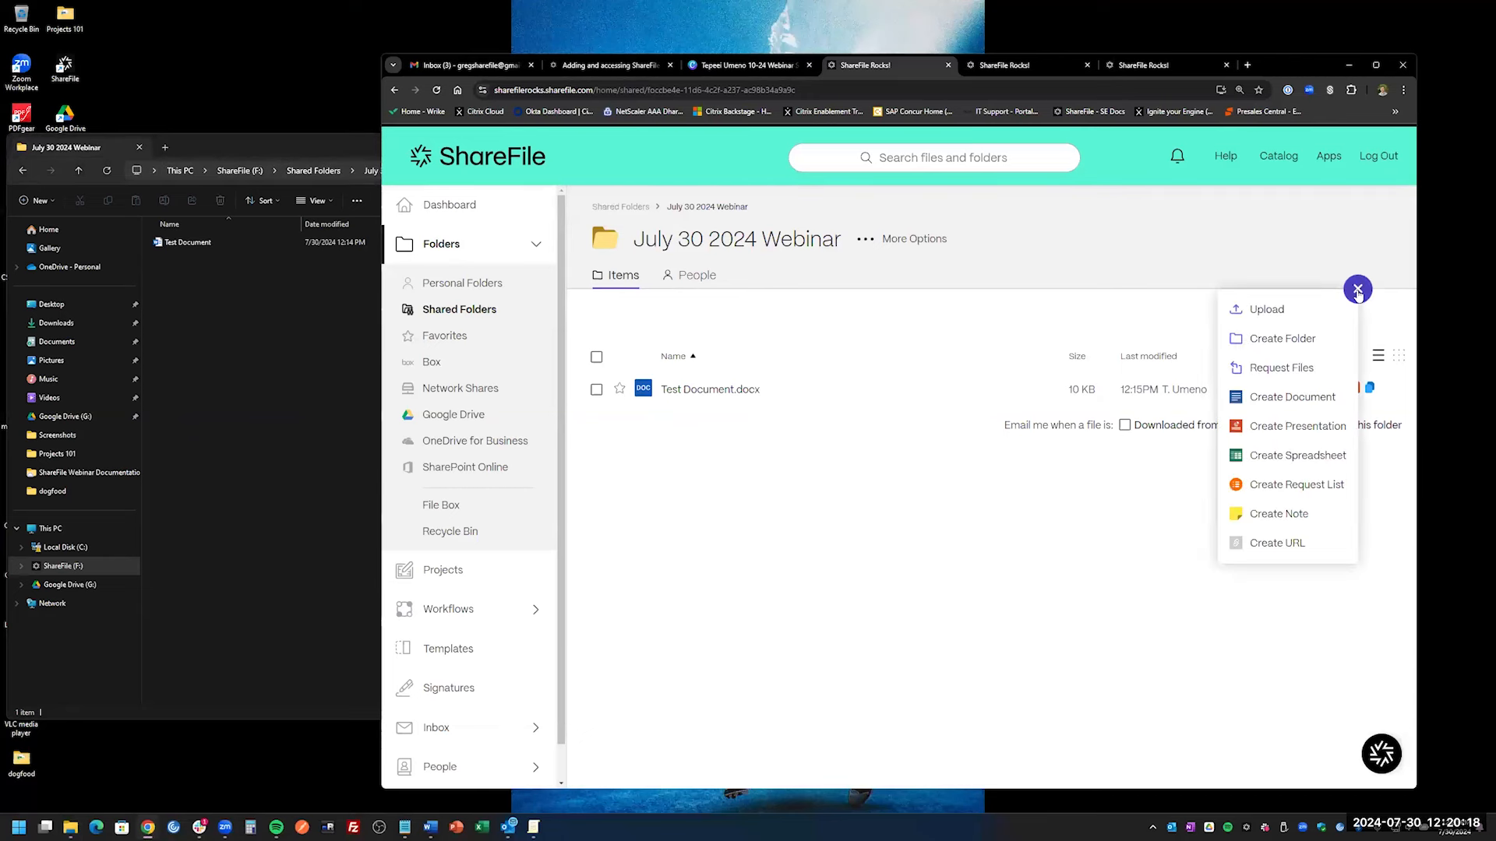
pyautogui.click(1278, 342)
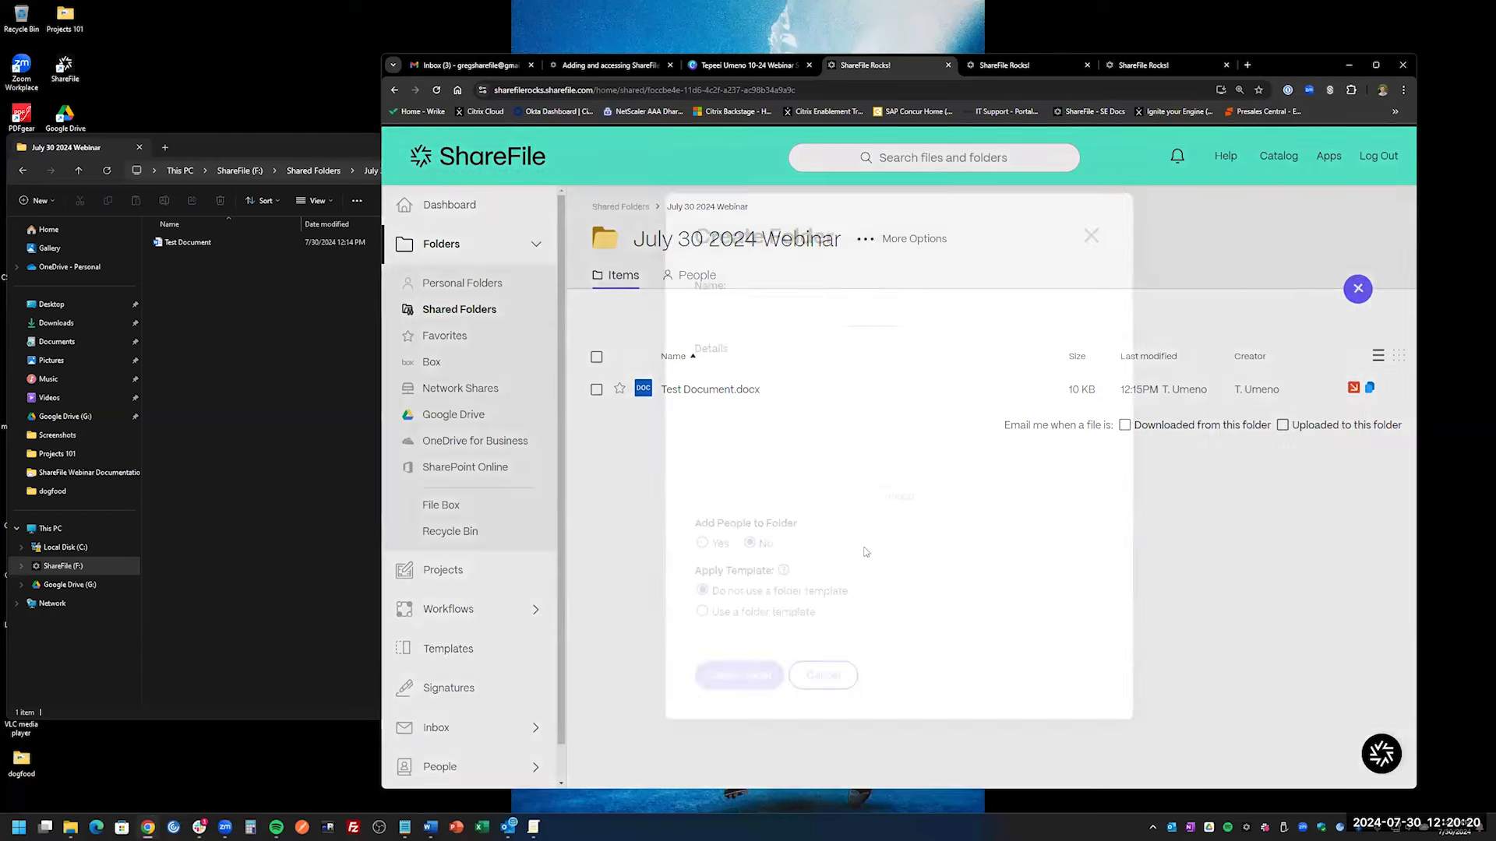
pyautogui.click(764, 311)
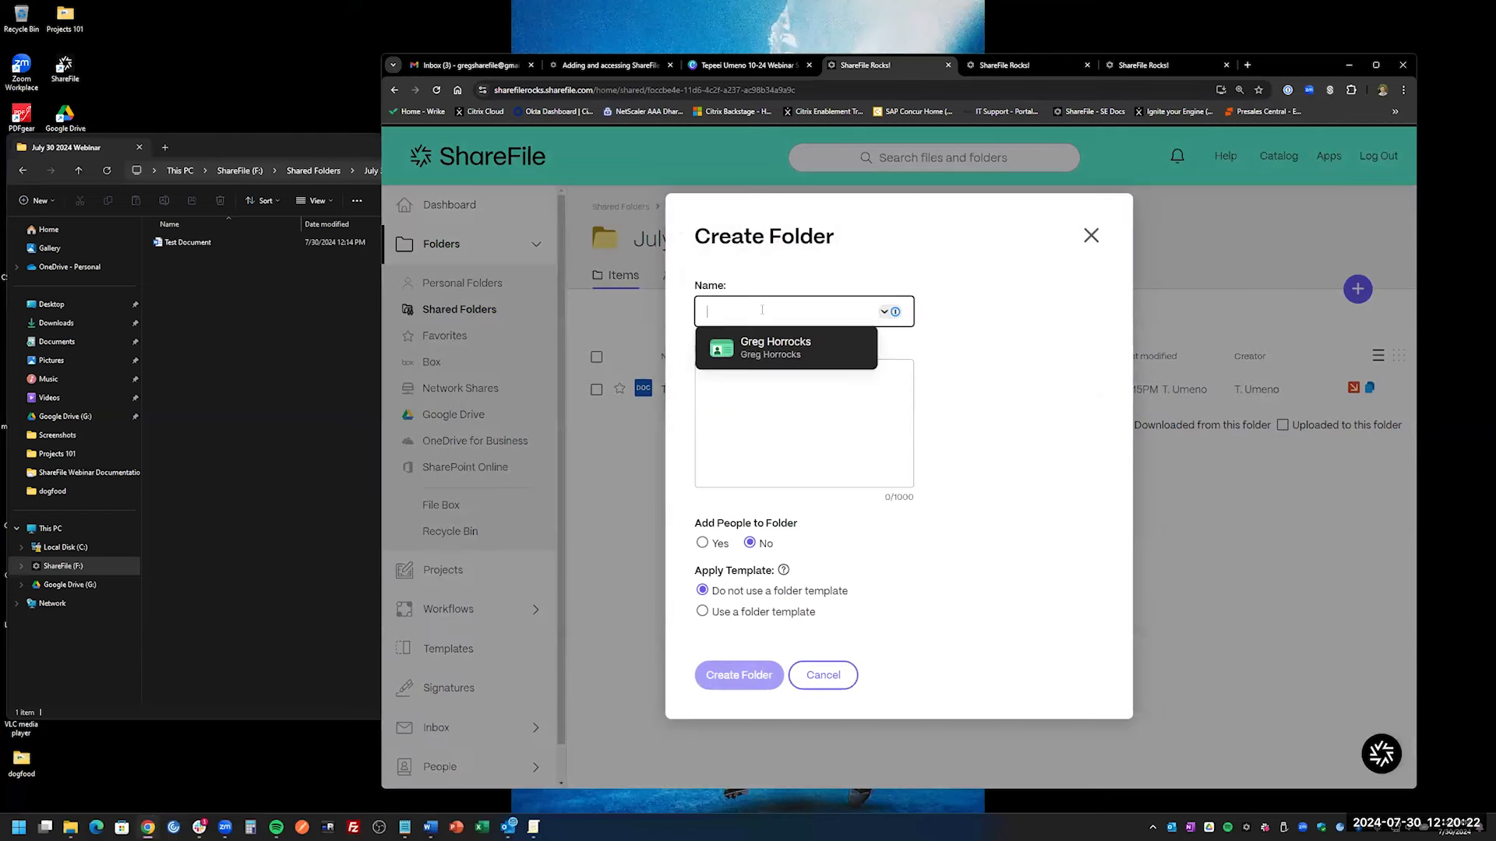
pyautogui.write('Gregs Files')
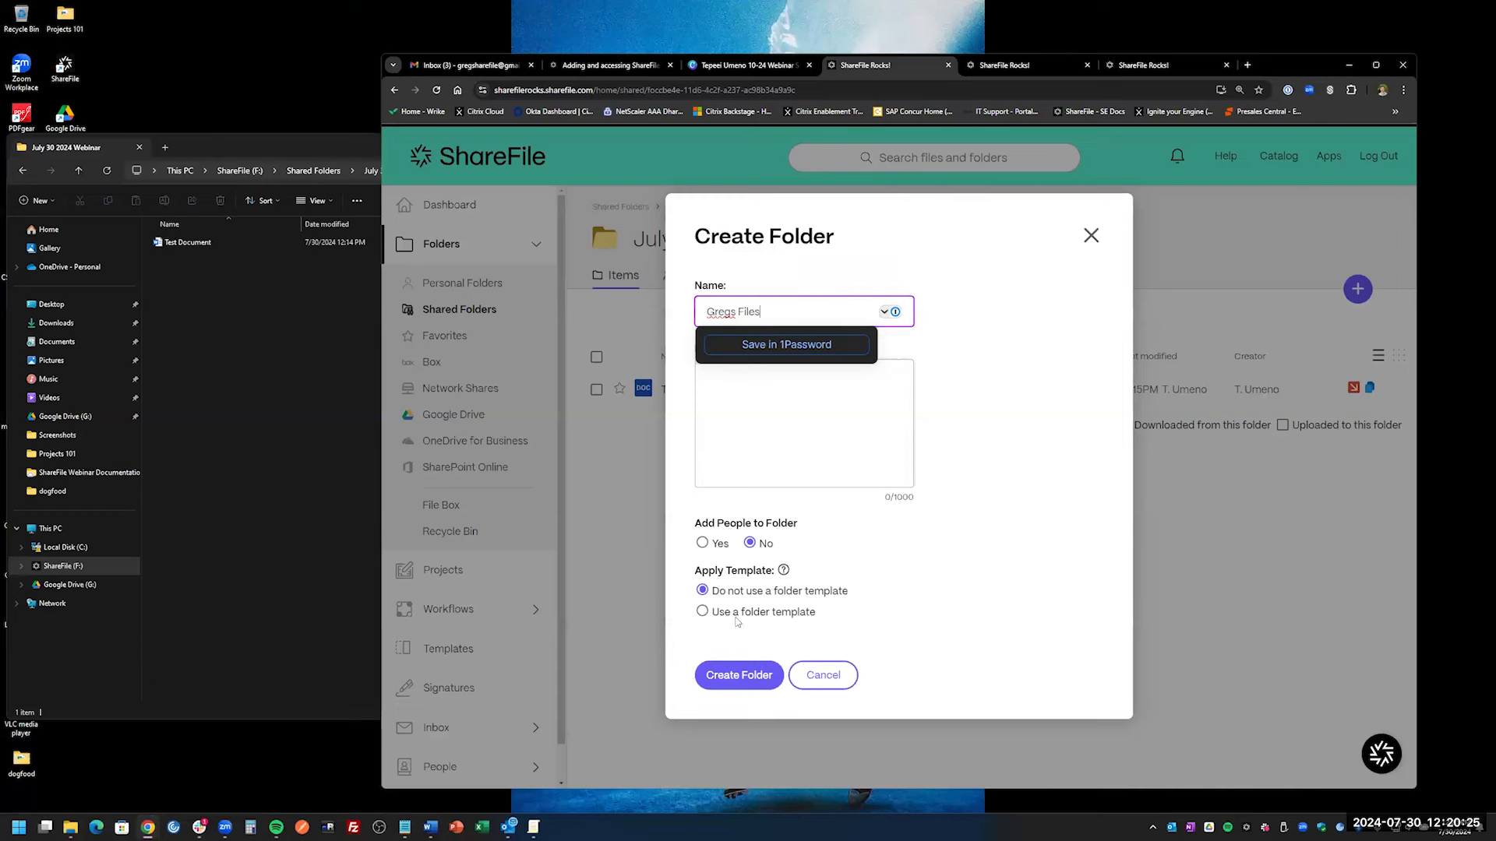
pyautogui.click(734, 674)
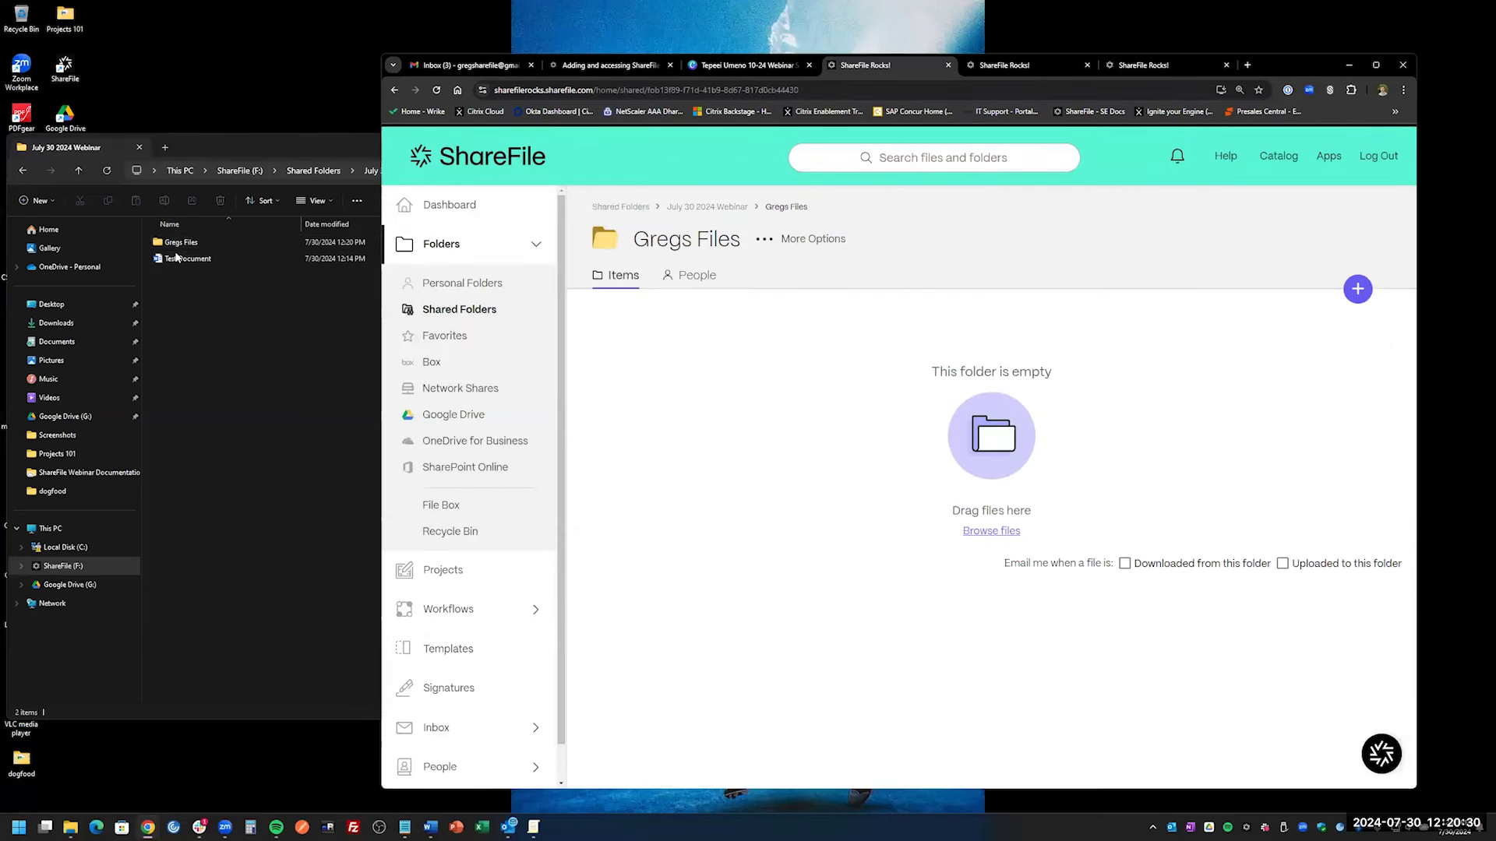
# Step: Drag the six Drones over Raleigh documents from Projects 101 into the Gregs Files folder
pyautogui.click(179, 248)
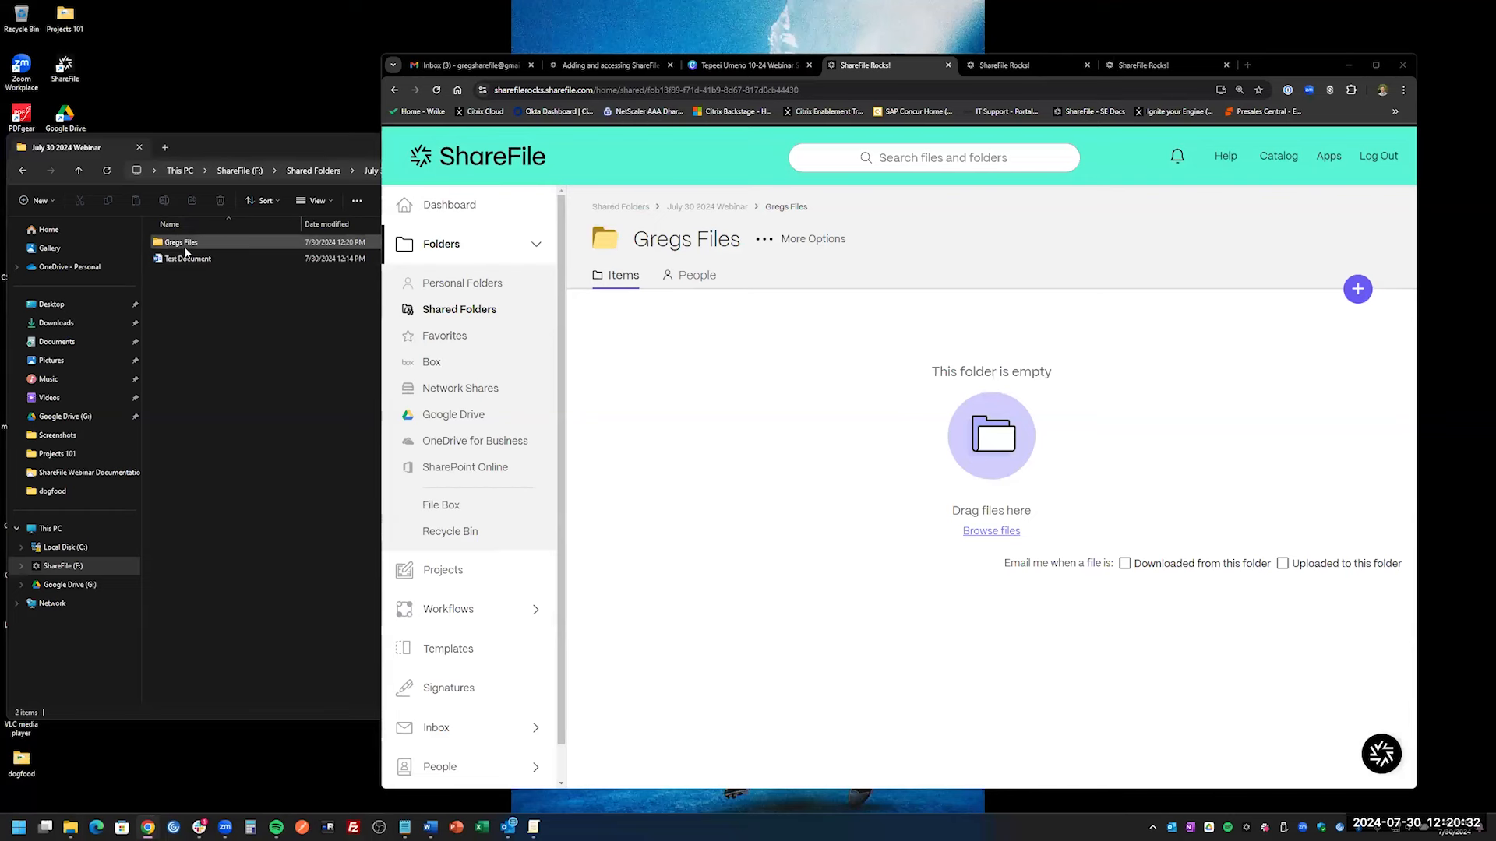
pyautogui.click(761, 490)
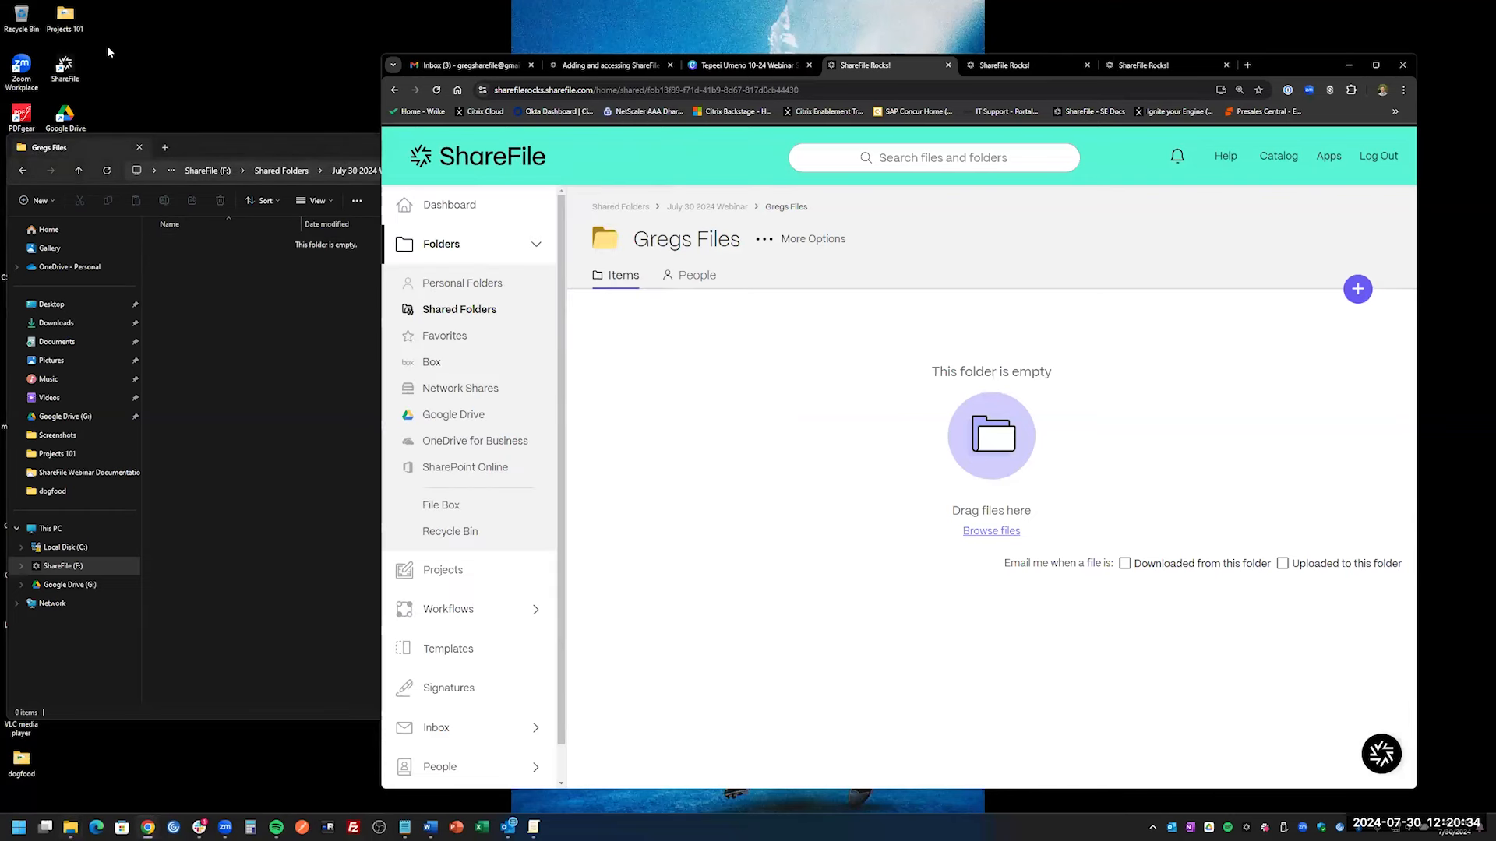
pyautogui.doubleClick(78, 31)
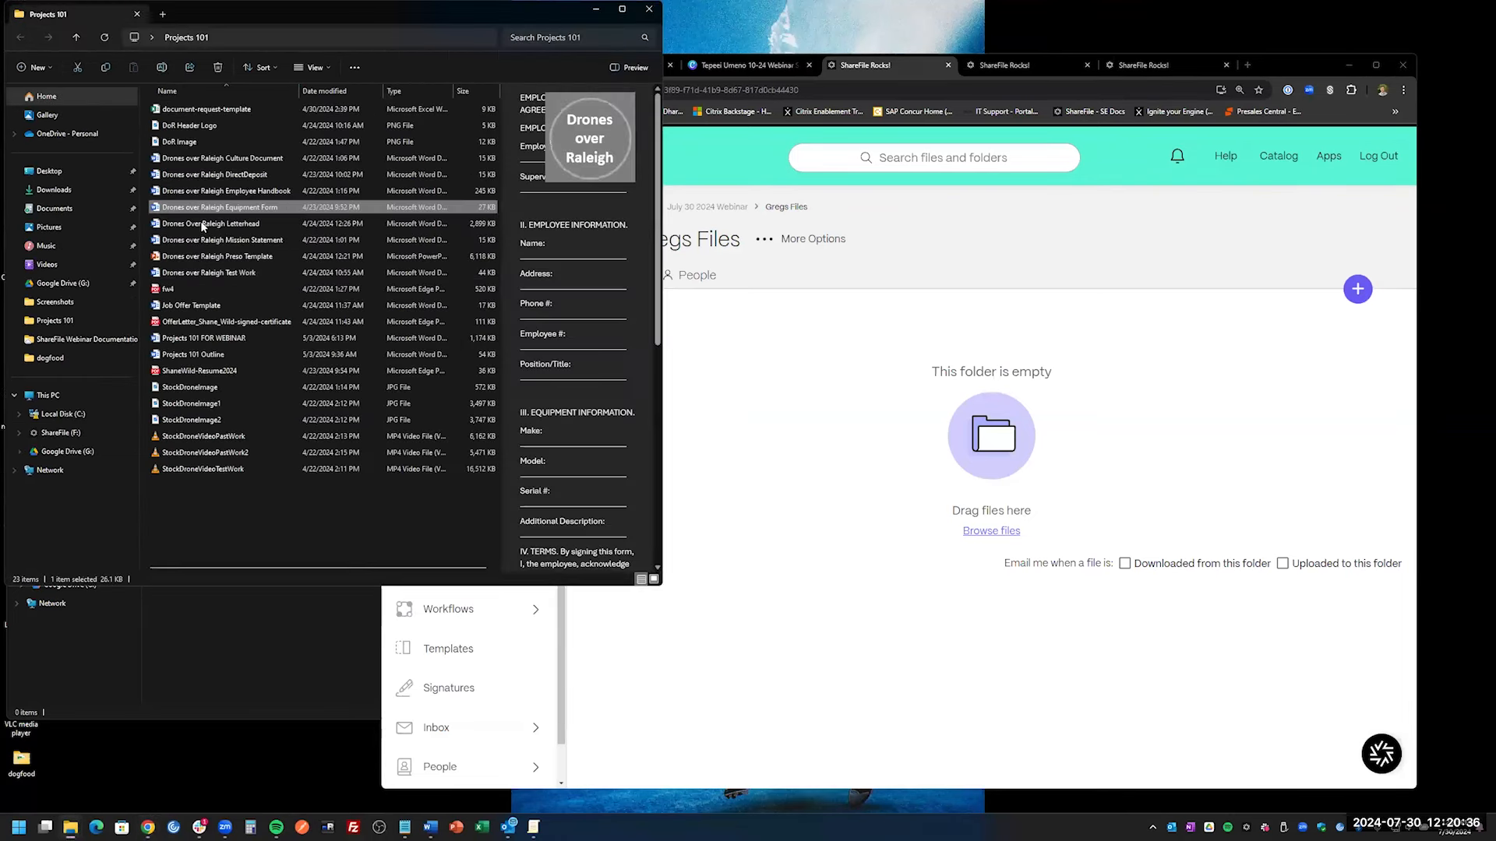
pyautogui.click(218, 158)
pyautogui.keyDown('shift'); pyautogui.click(218, 240); pyautogui.keyUp('shift')
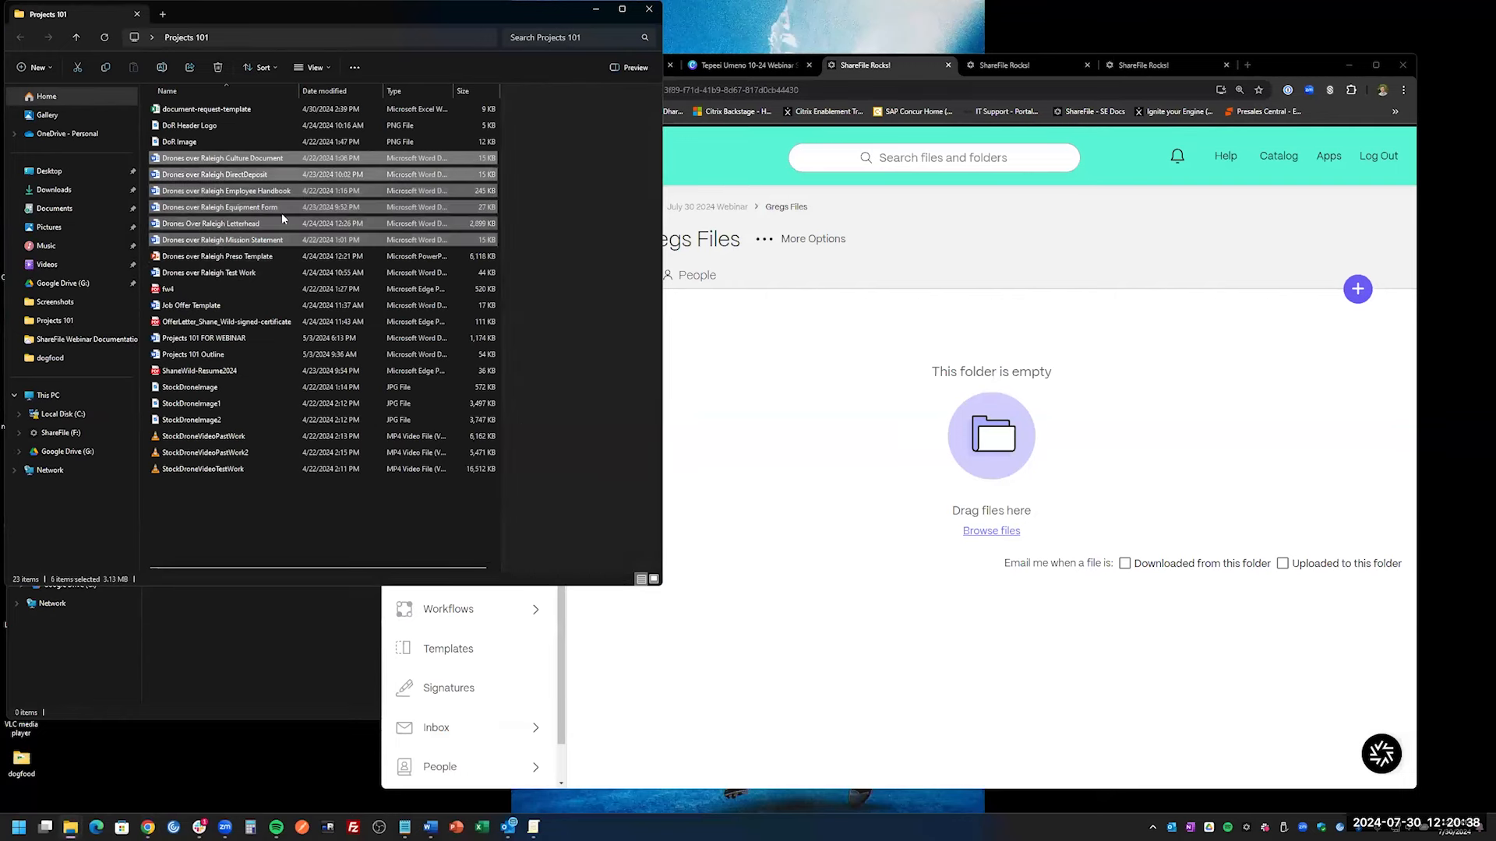
pyautogui.moveTo(218, 209); pyautogui.dragTo(867, 427)
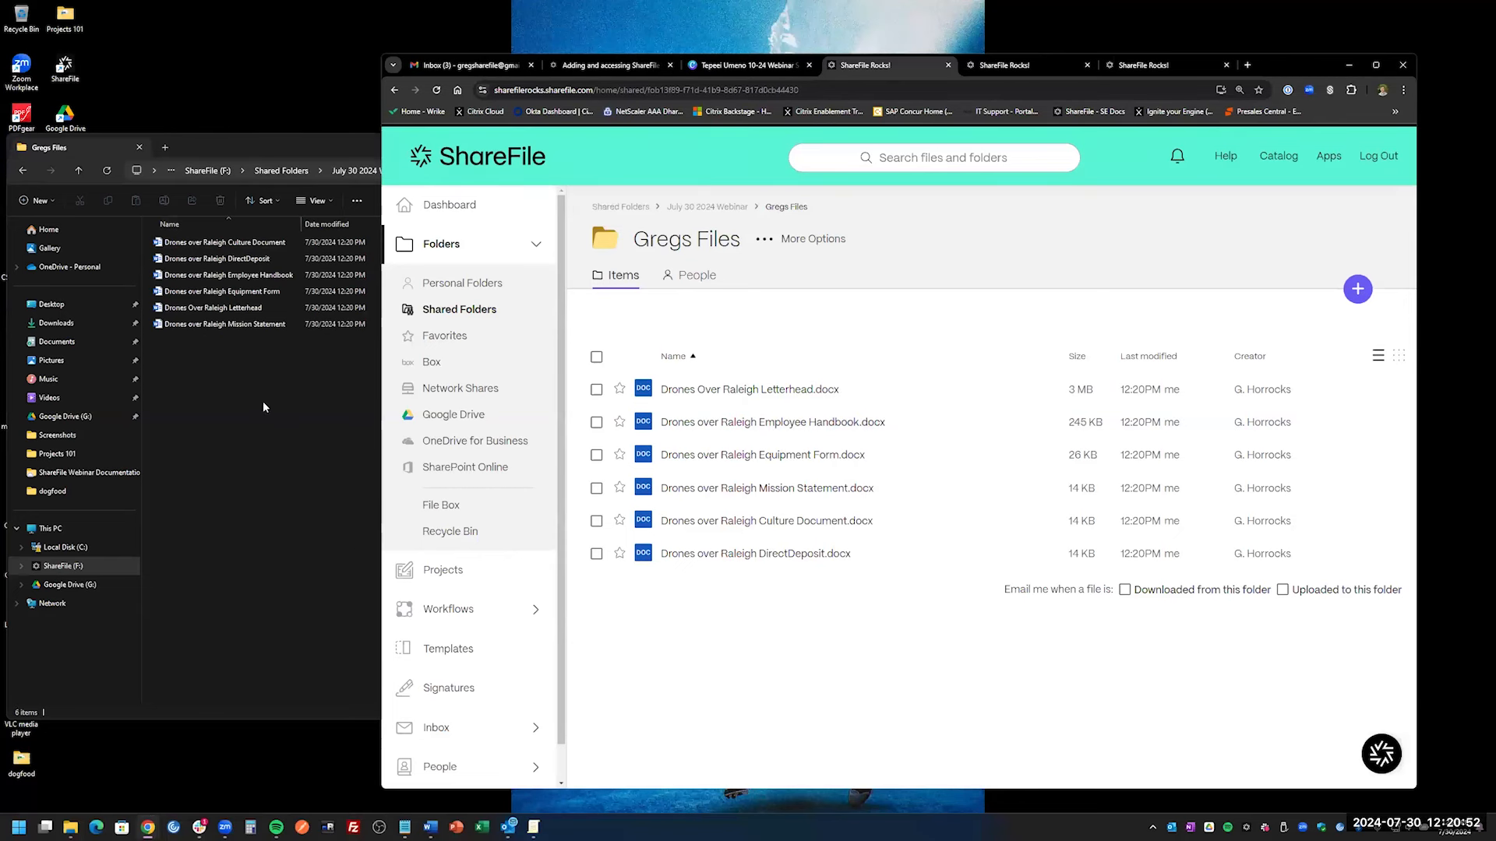
# Step: Bring the Gregs Files Explorer window forward, shift it right, and open the Mission Statement file
pyautogui.click(212, 464)
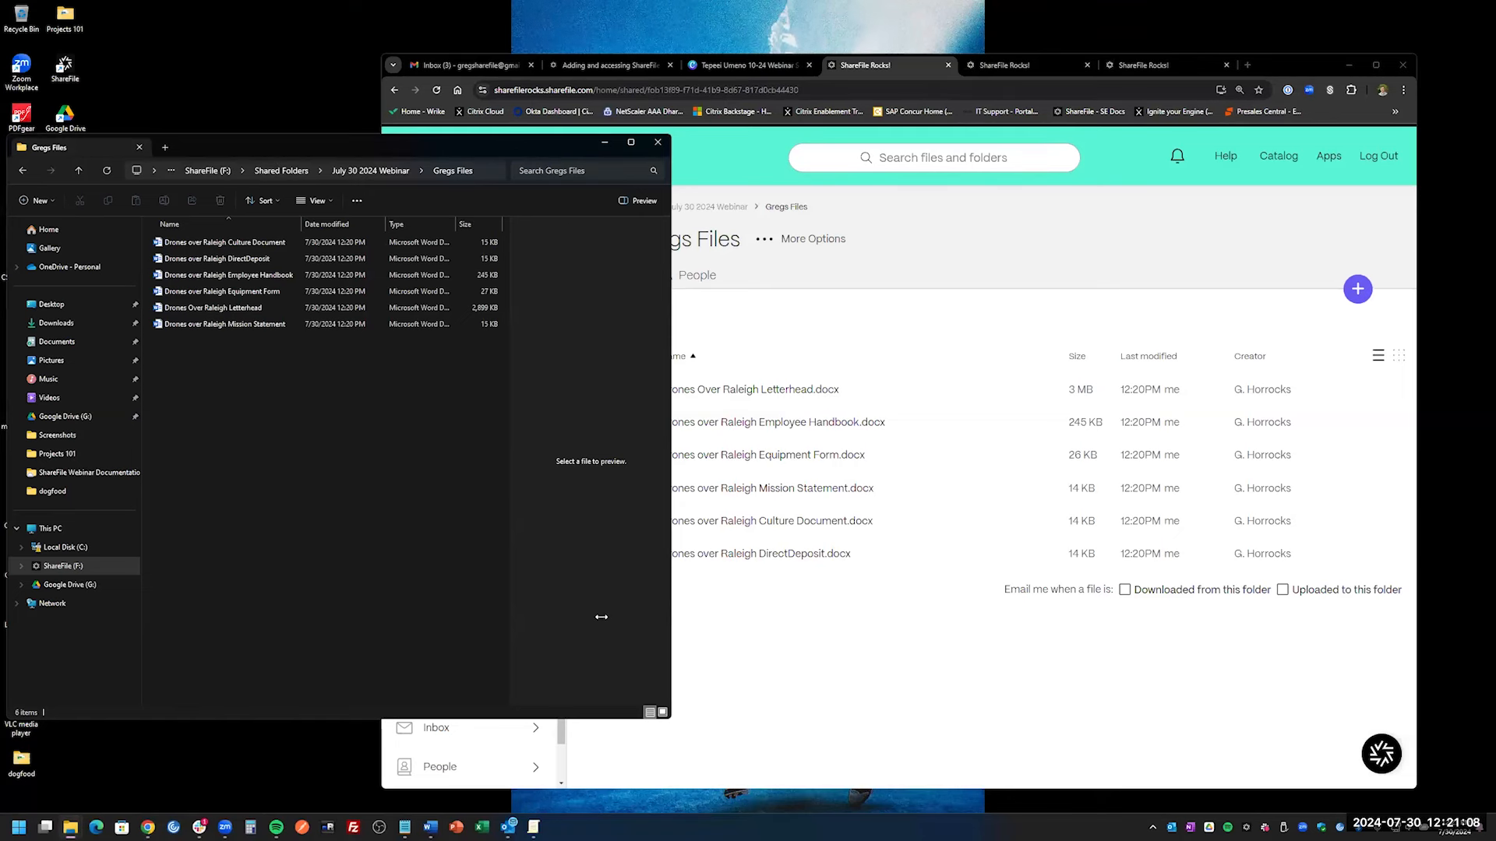
pyautogui.click(713, 633)
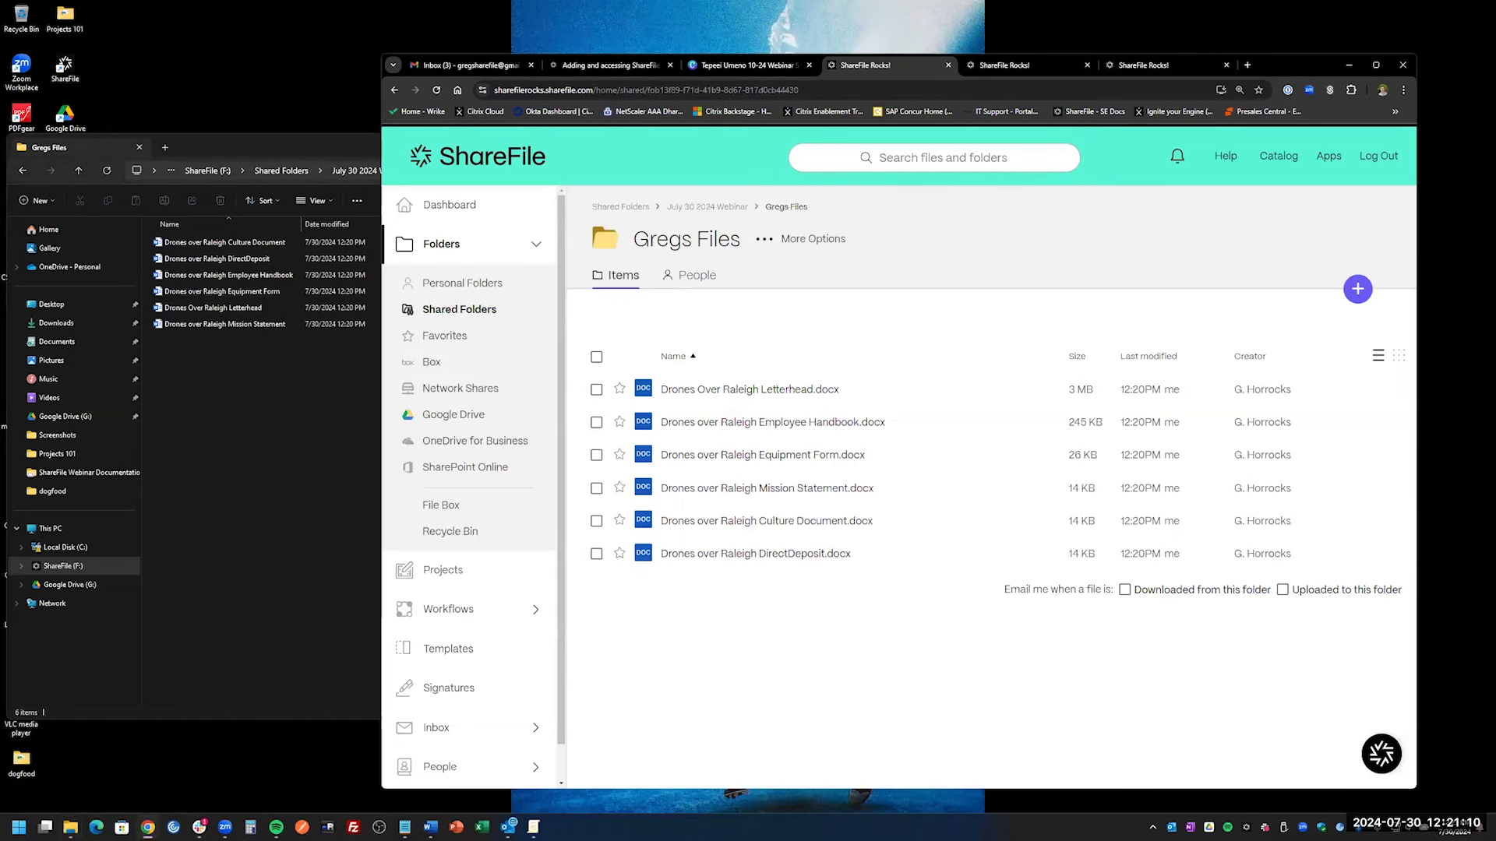
pyautogui.click(282, 493)
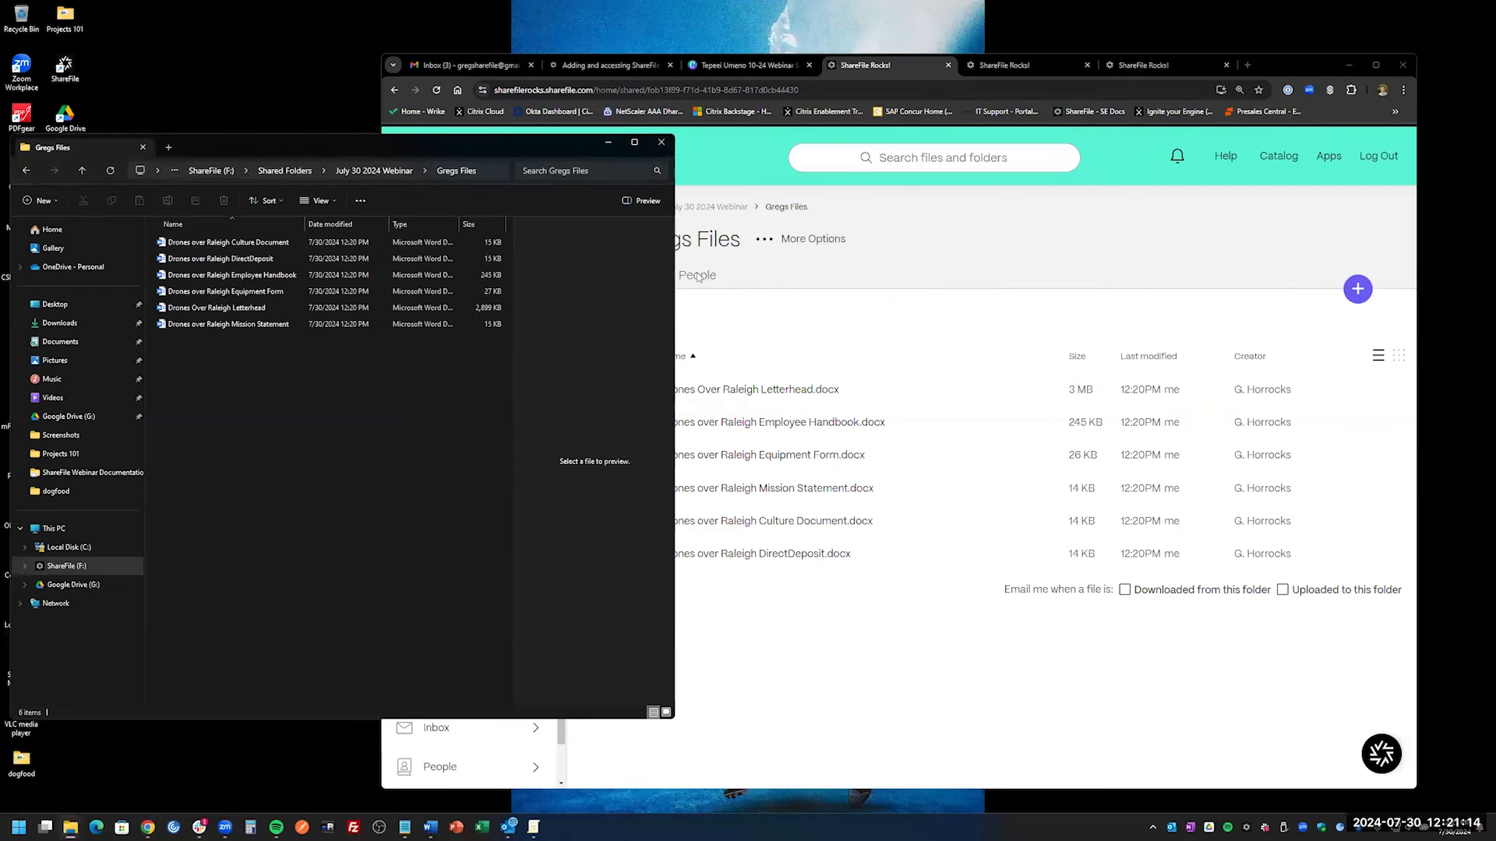
pyautogui.moveTo(305, 145); pyautogui.dragTo(467, 158)
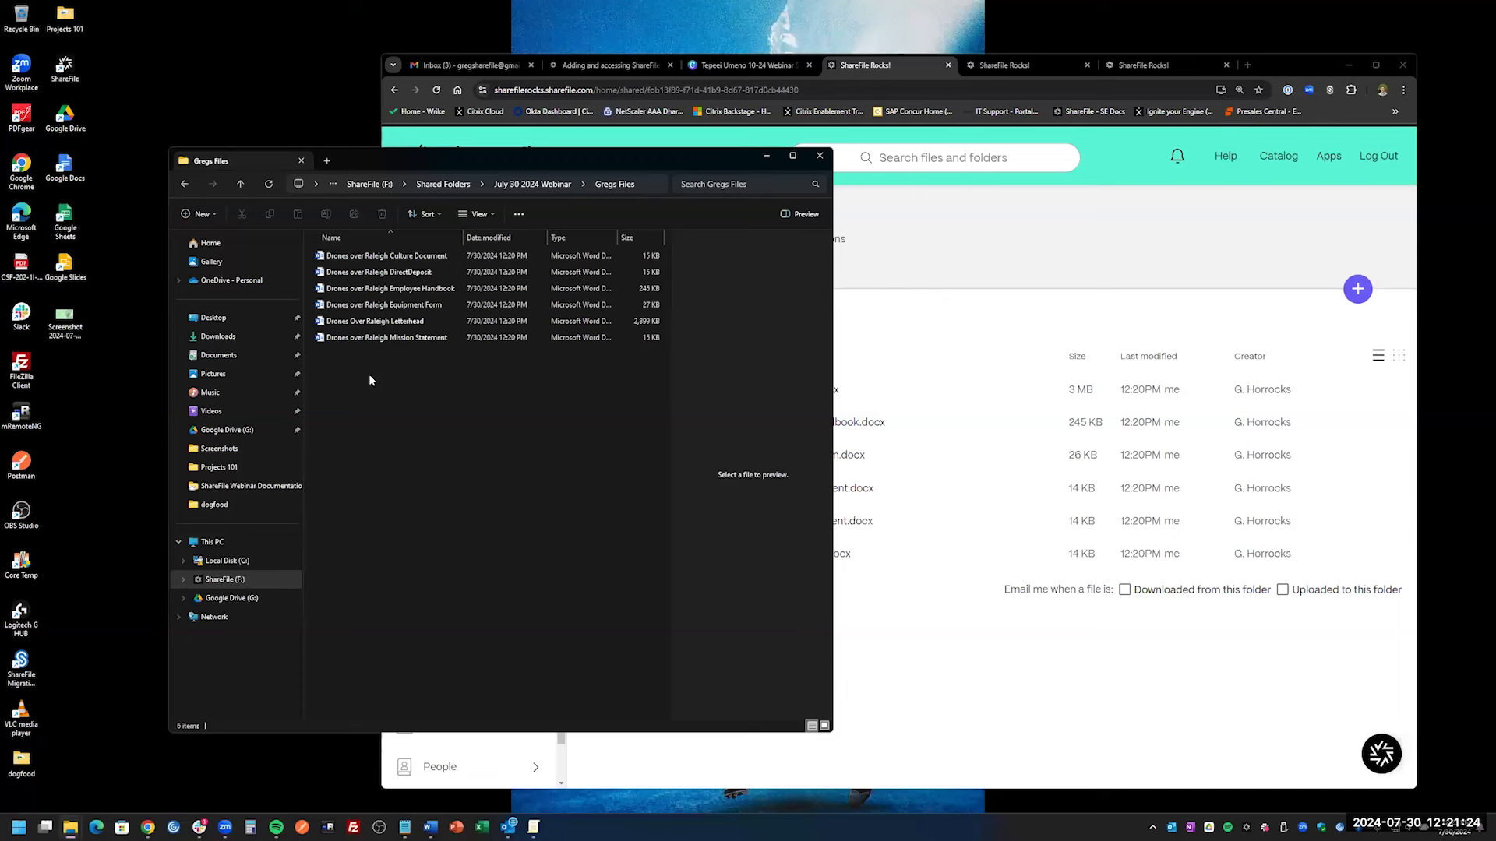
pyautogui.doubleClick(378, 338)
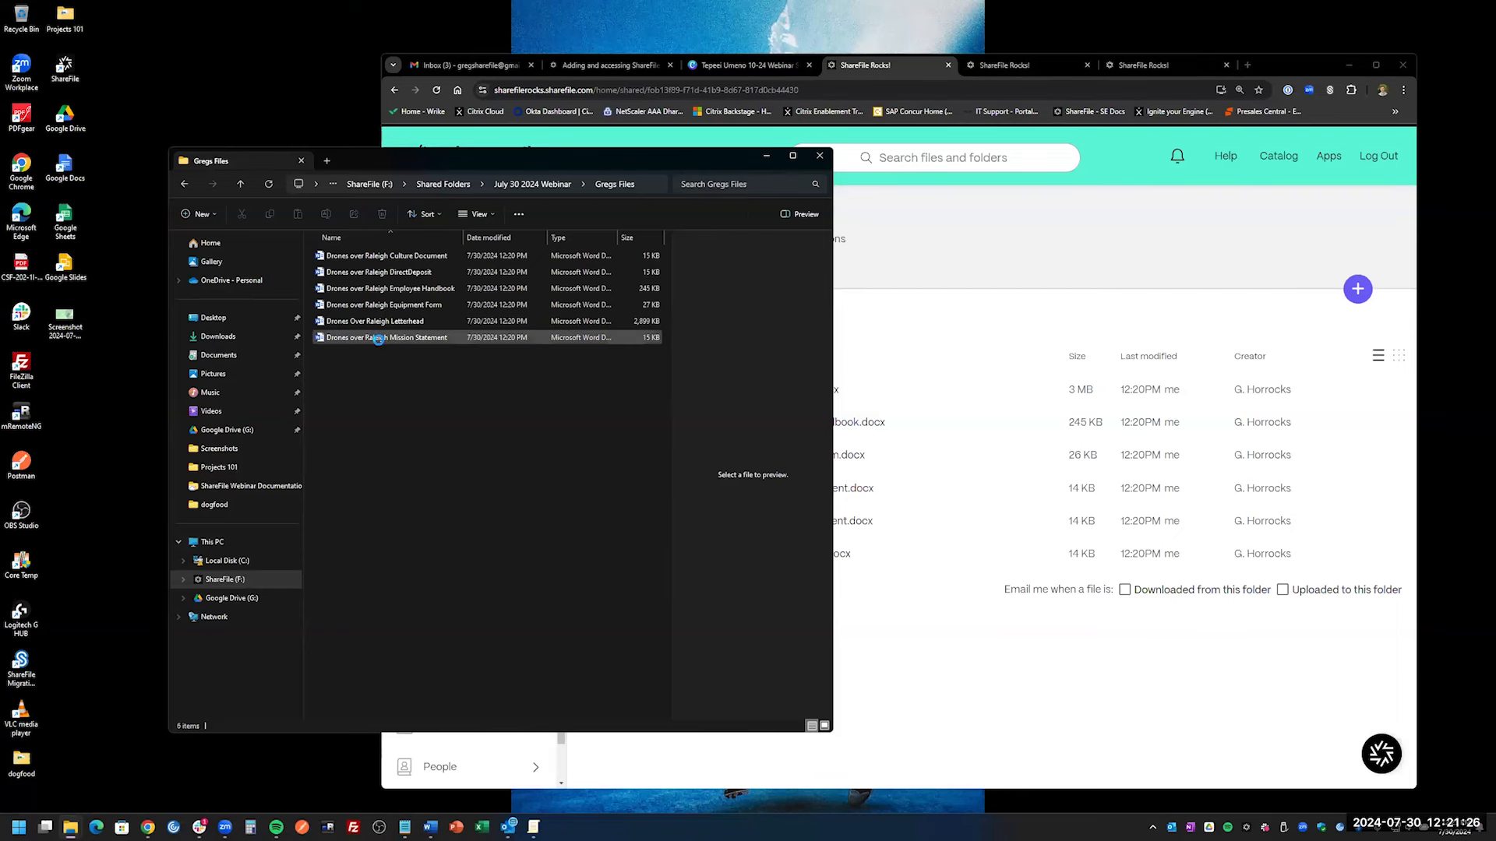
# Step: Show the ShareFile context-menu options for Drones over Raleigh Mission Statement
pyautogui.rightClick(363, 337)
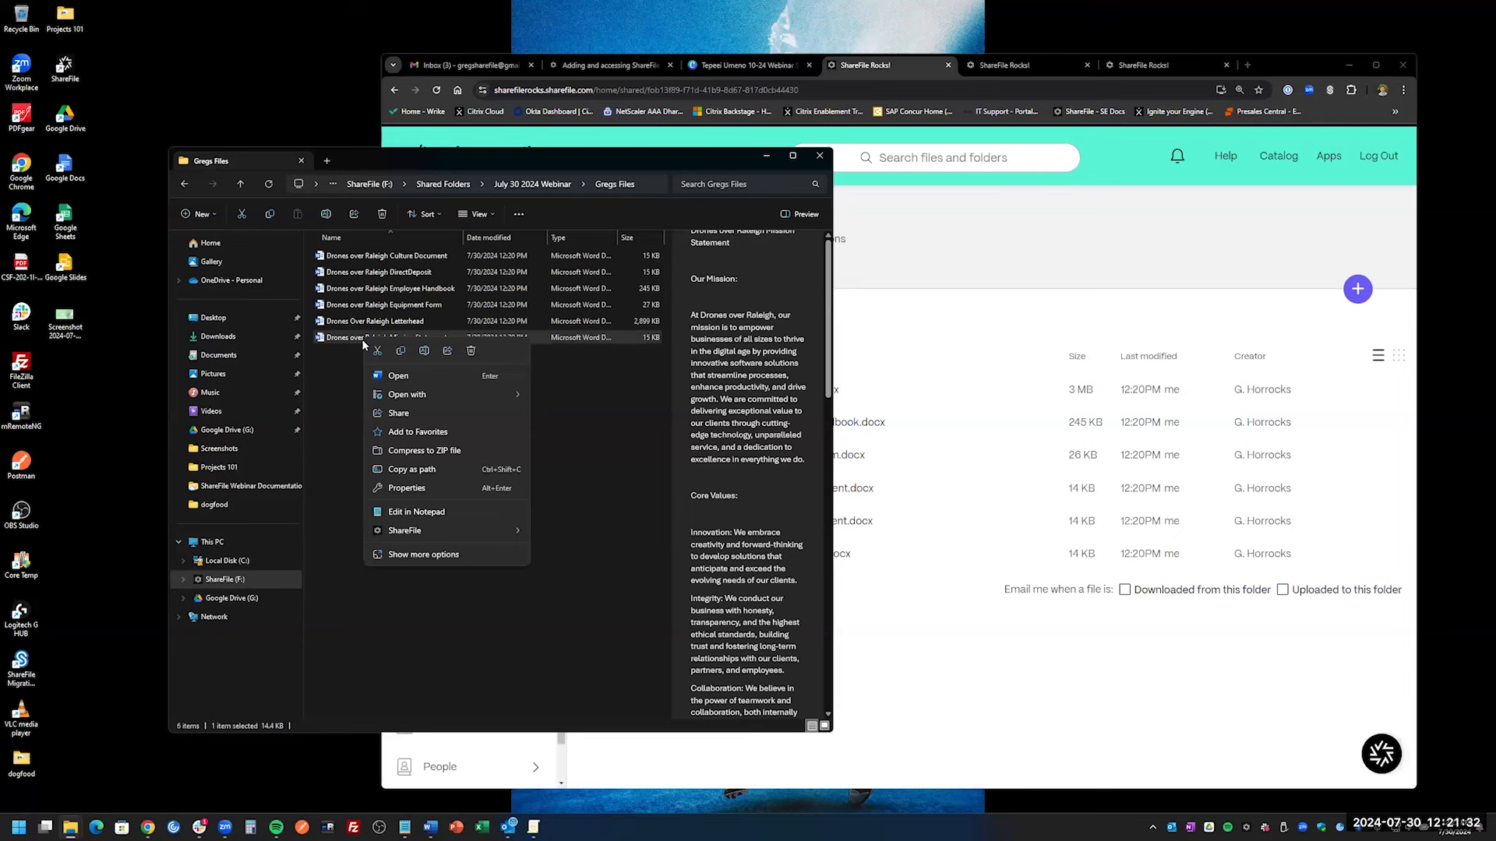
pyautogui.moveTo(444, 533)
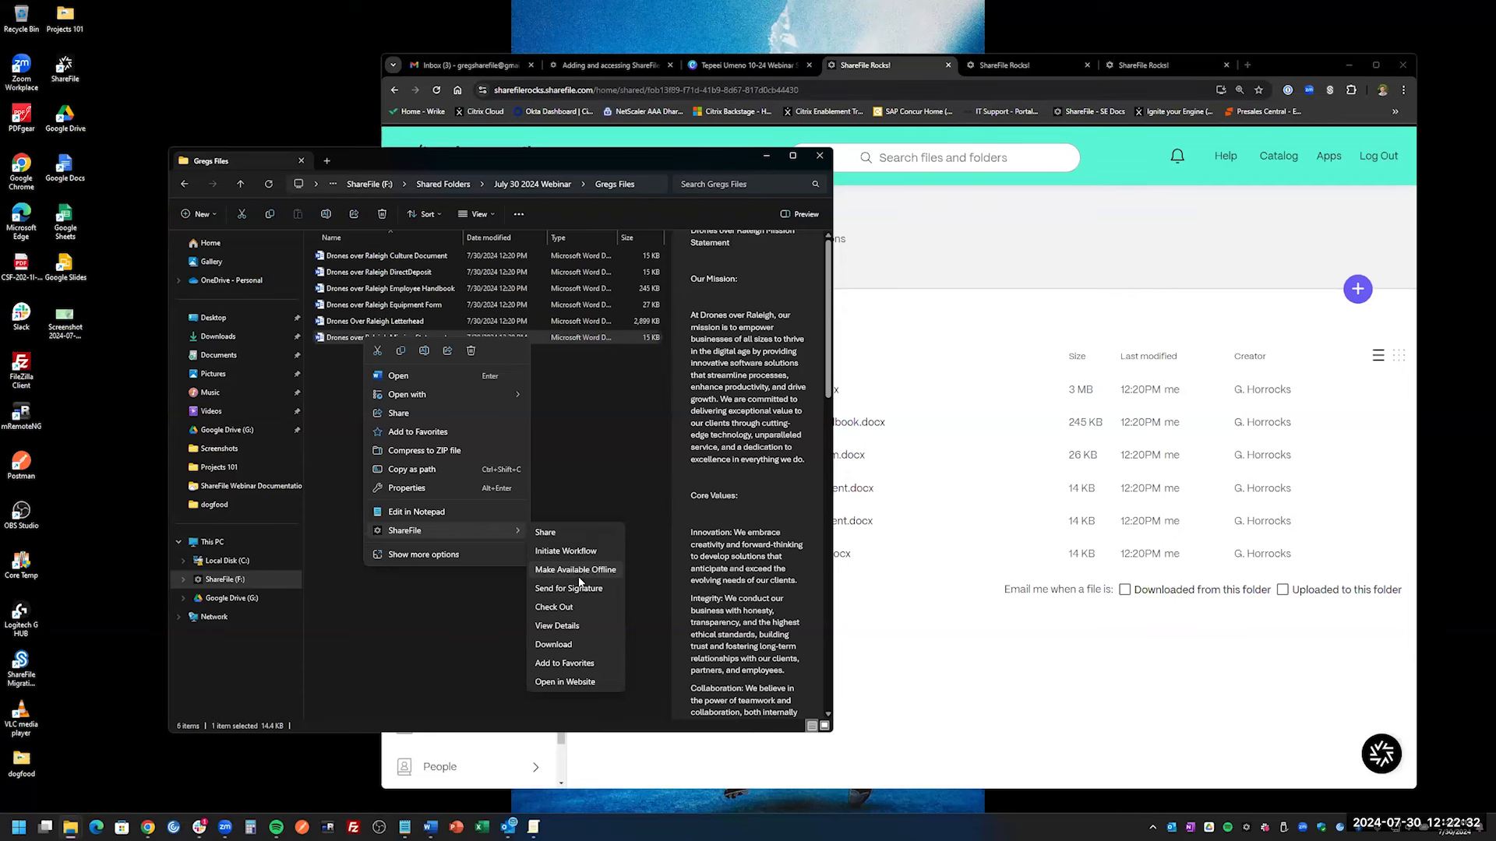
# Step: Open ShareFile sharing for the Mission Statement, tick access notification, then close without a link
pyautogui.click(563, 536)
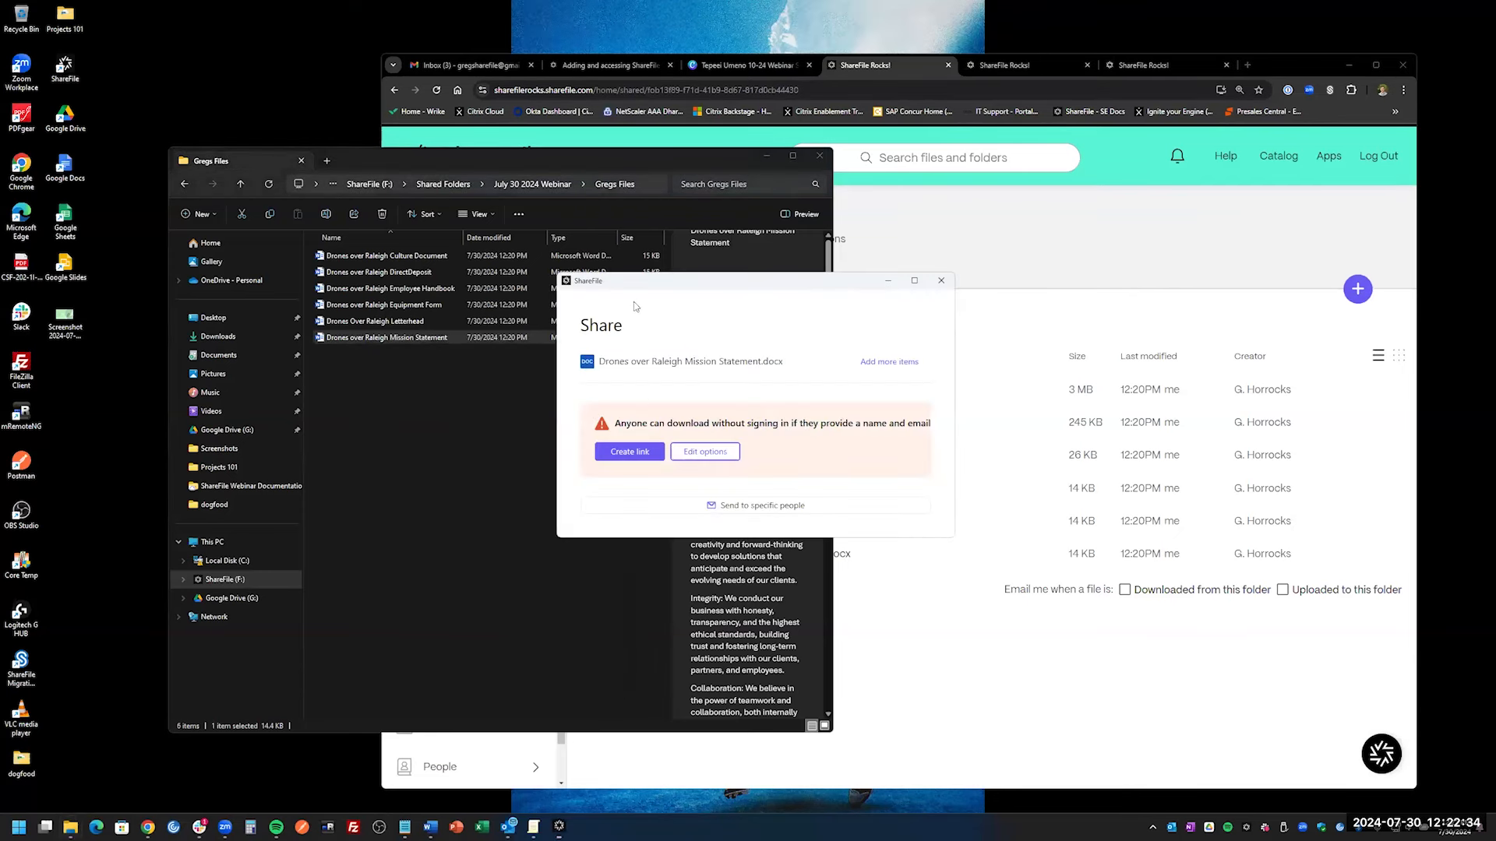
pyautogui.moveTo(636, 283); pyautogui.dragTo(456, 318)
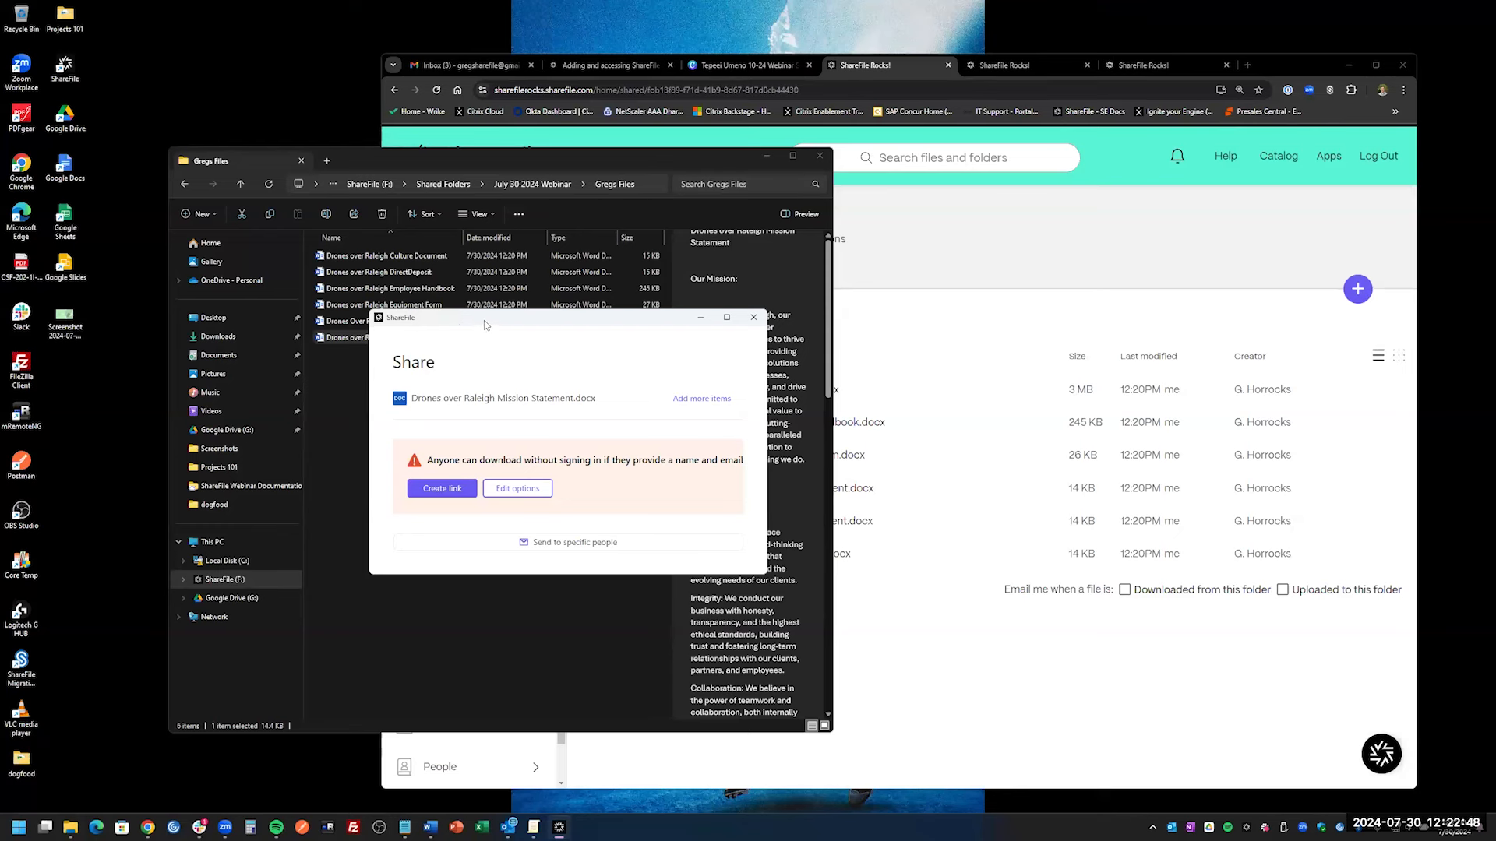
pyautogui.moveTo(479, 321); pyautogui.dragTo(480, 325)
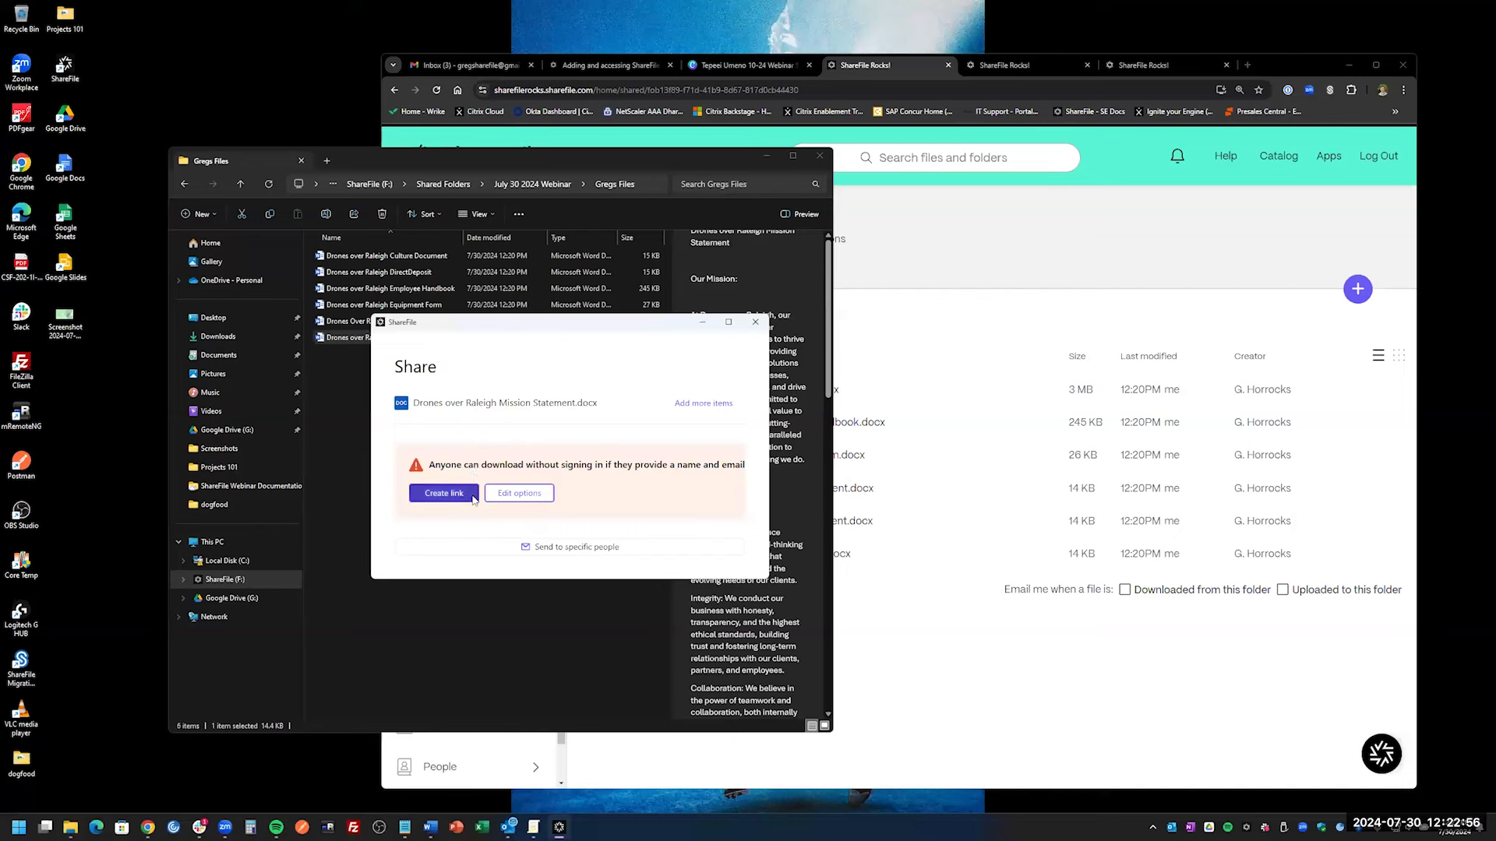
pyautogui.click(521, 501)
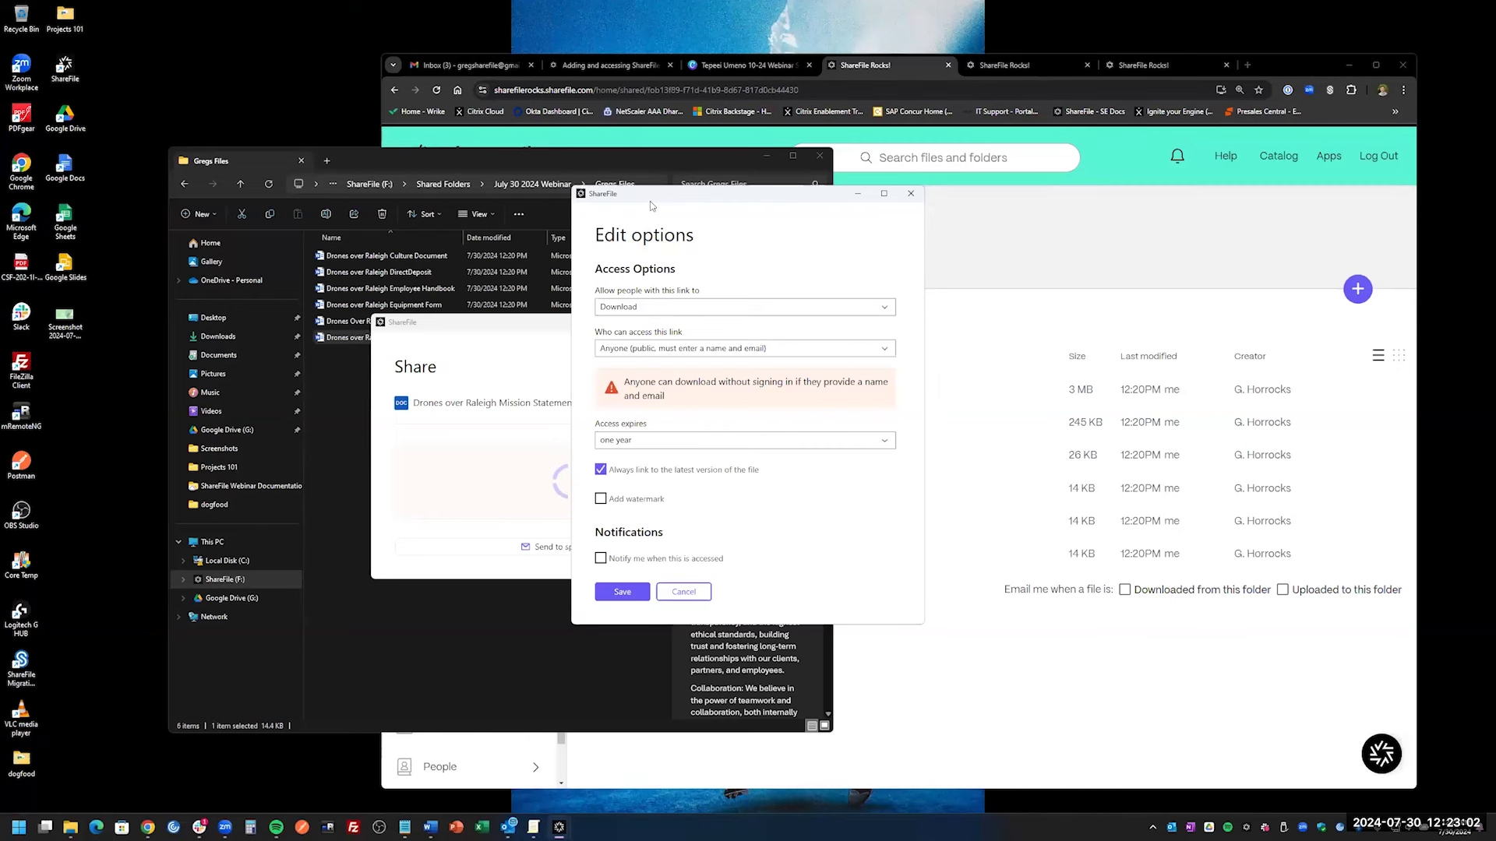
pyautogui.moveTo(649, 201); pyautogui.dragTo(499, 218)
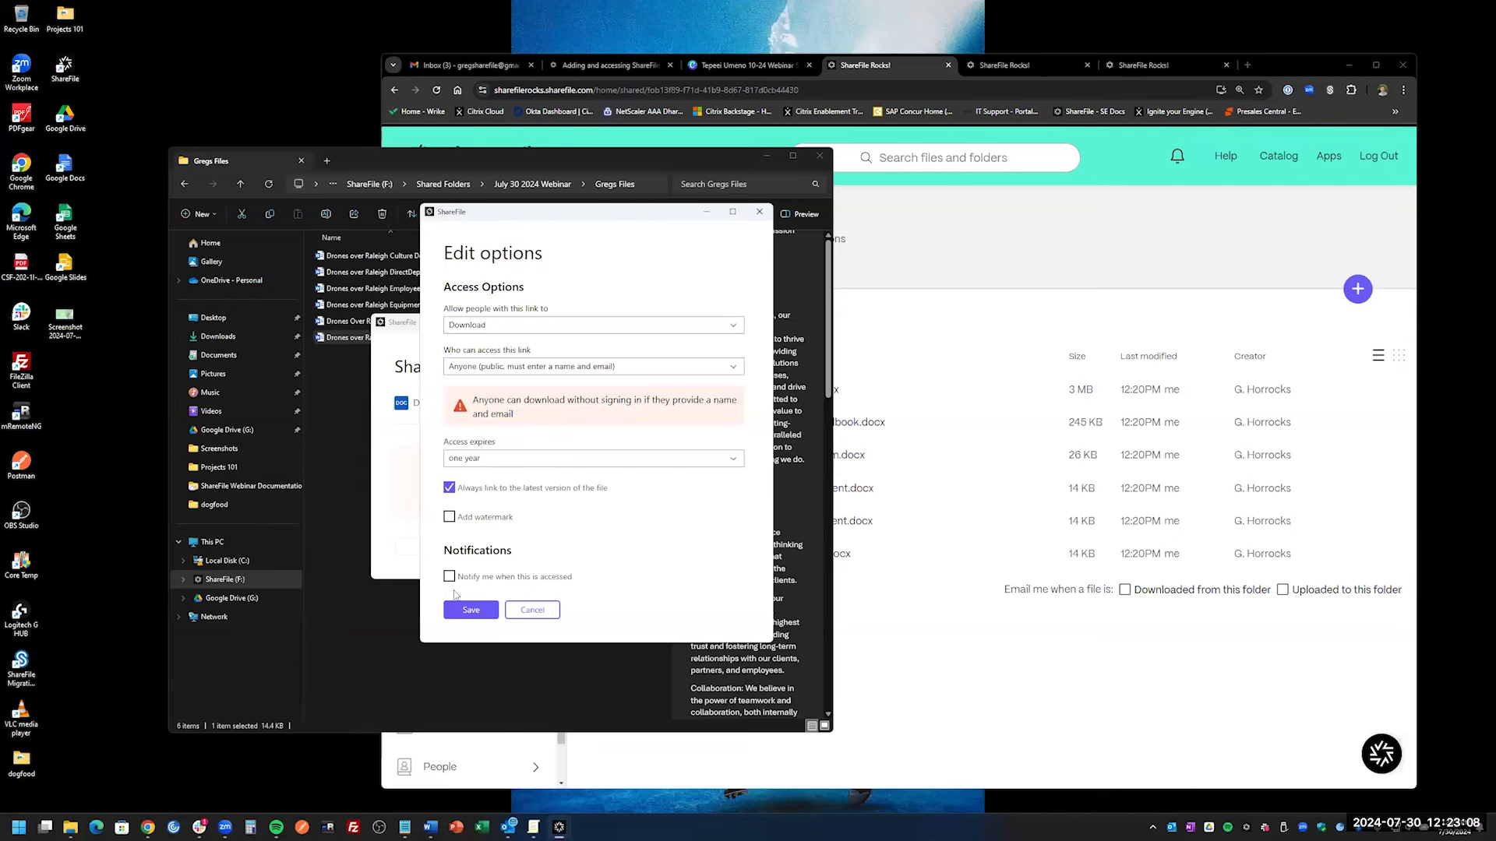
pyautogui.click(450, 577)
pyautogui.click(760, 212)
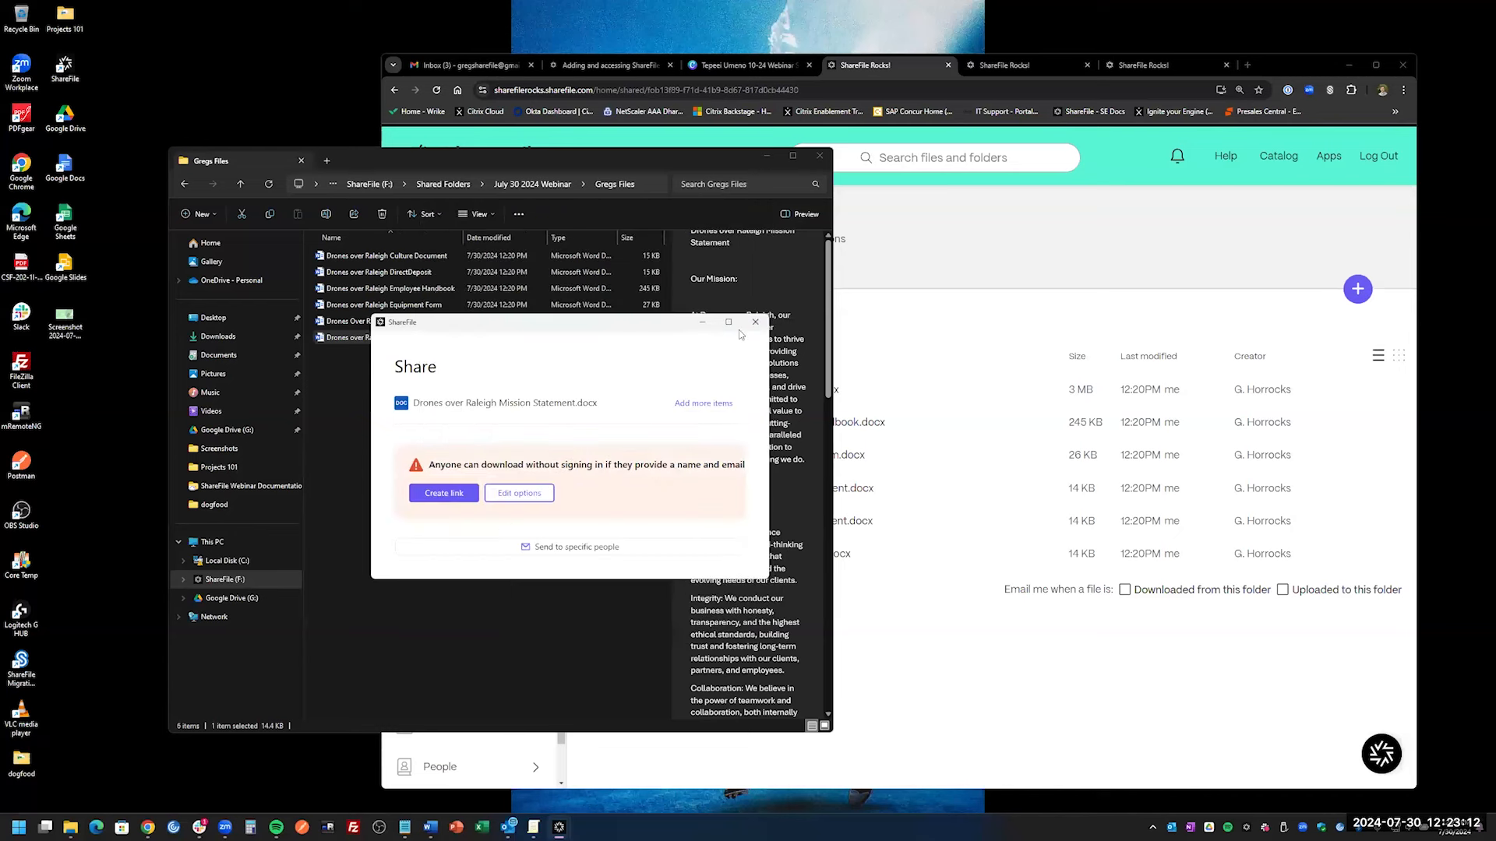
pyautogui.click(755, 322)
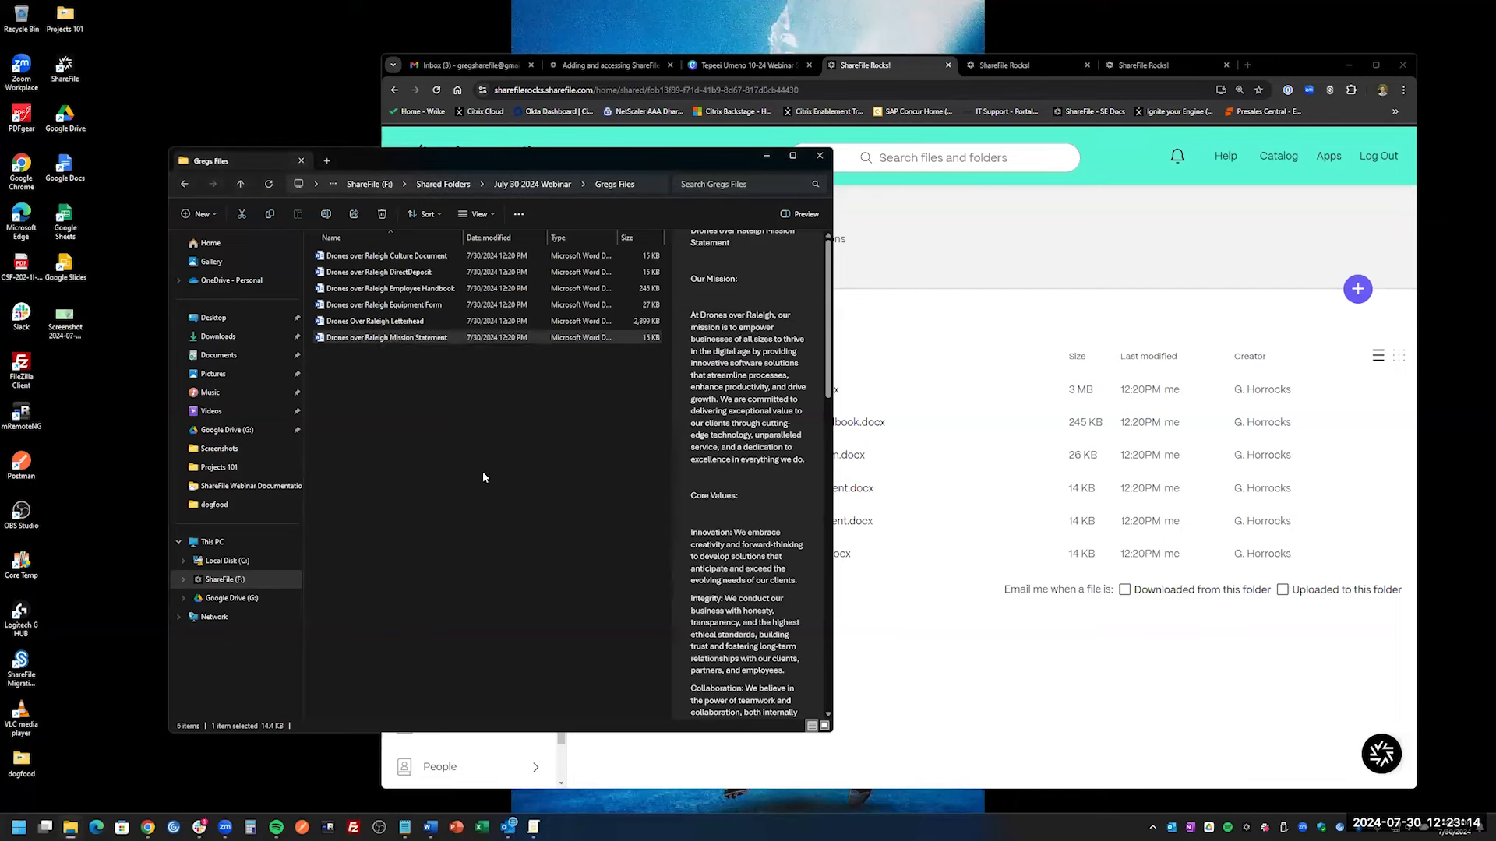
# Step: Send the Mission Statement file for signature from its ShareFile context menu
pyautogui.hotkey('shift', 'F10')
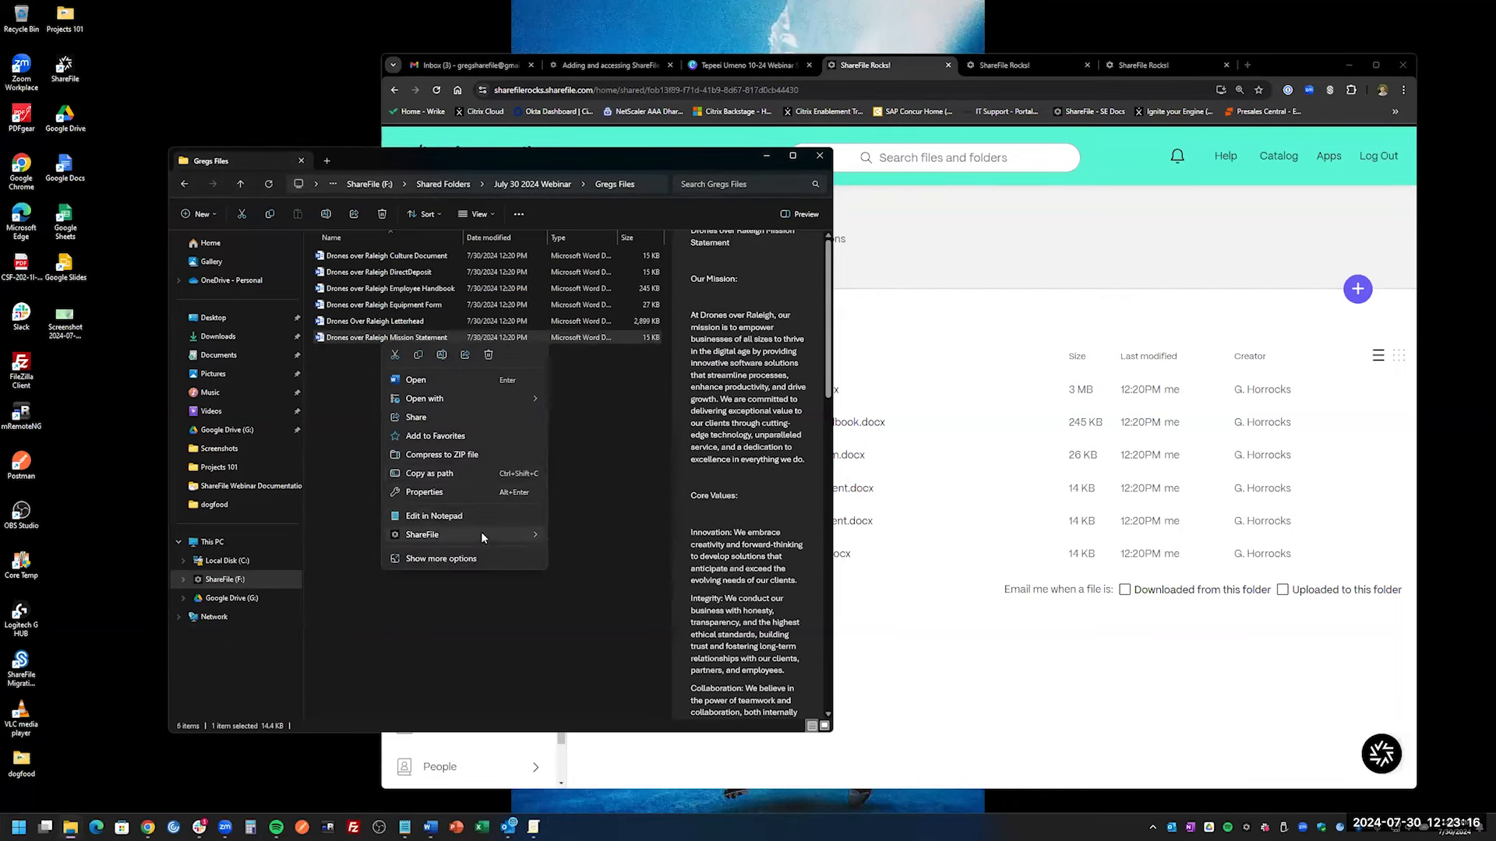
pyautogui.moveTo(479, 534)
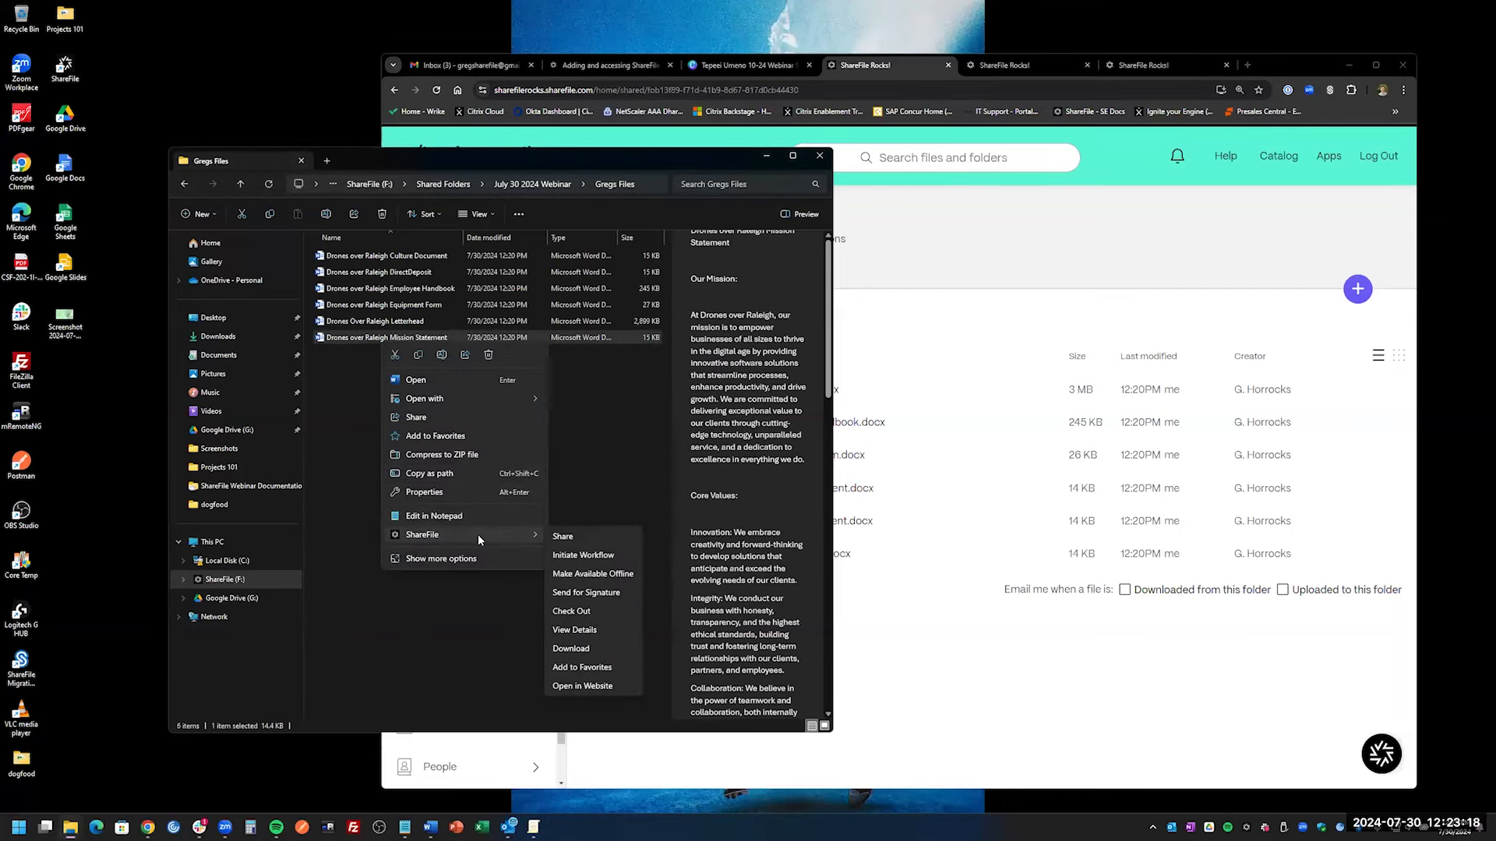
pyautogui.click(605, 590)
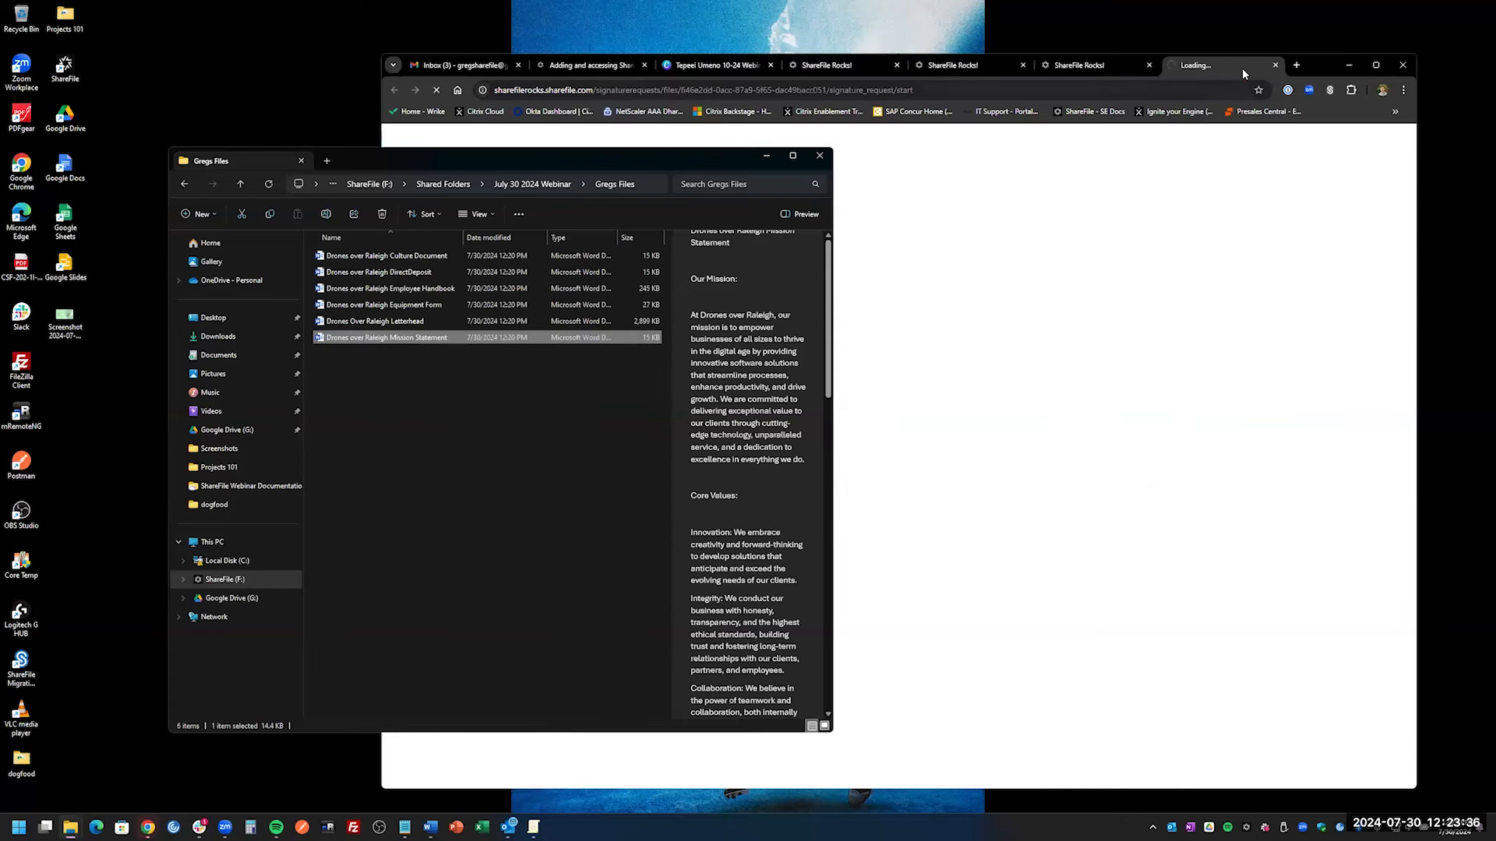
# Step: Review the loading signature request page, then return to Gregs Files and switch to Word
pyautogui.click(1247, 65)
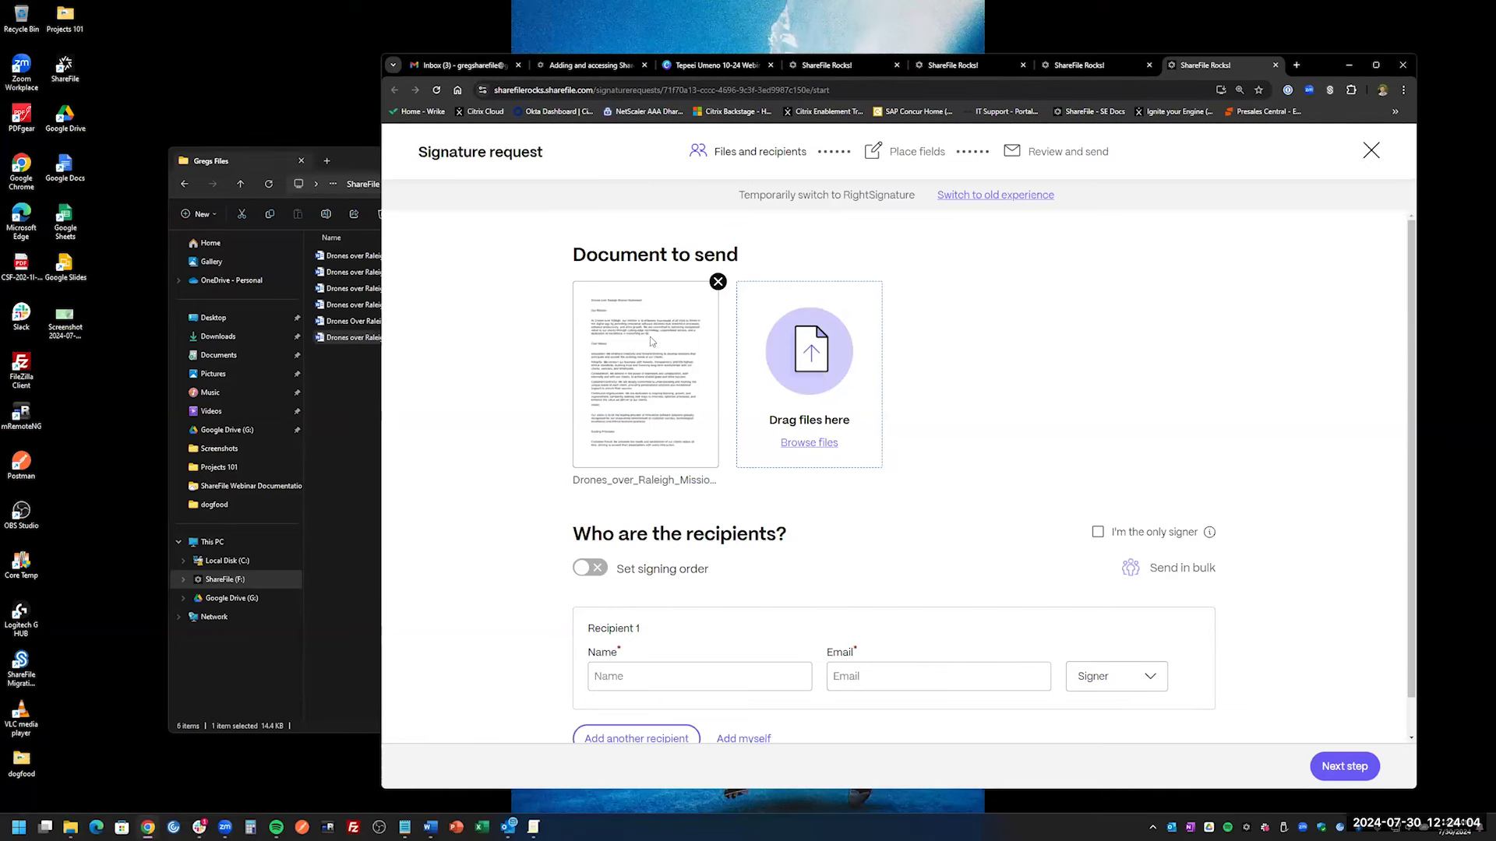
pyautogui.click(330, 467)
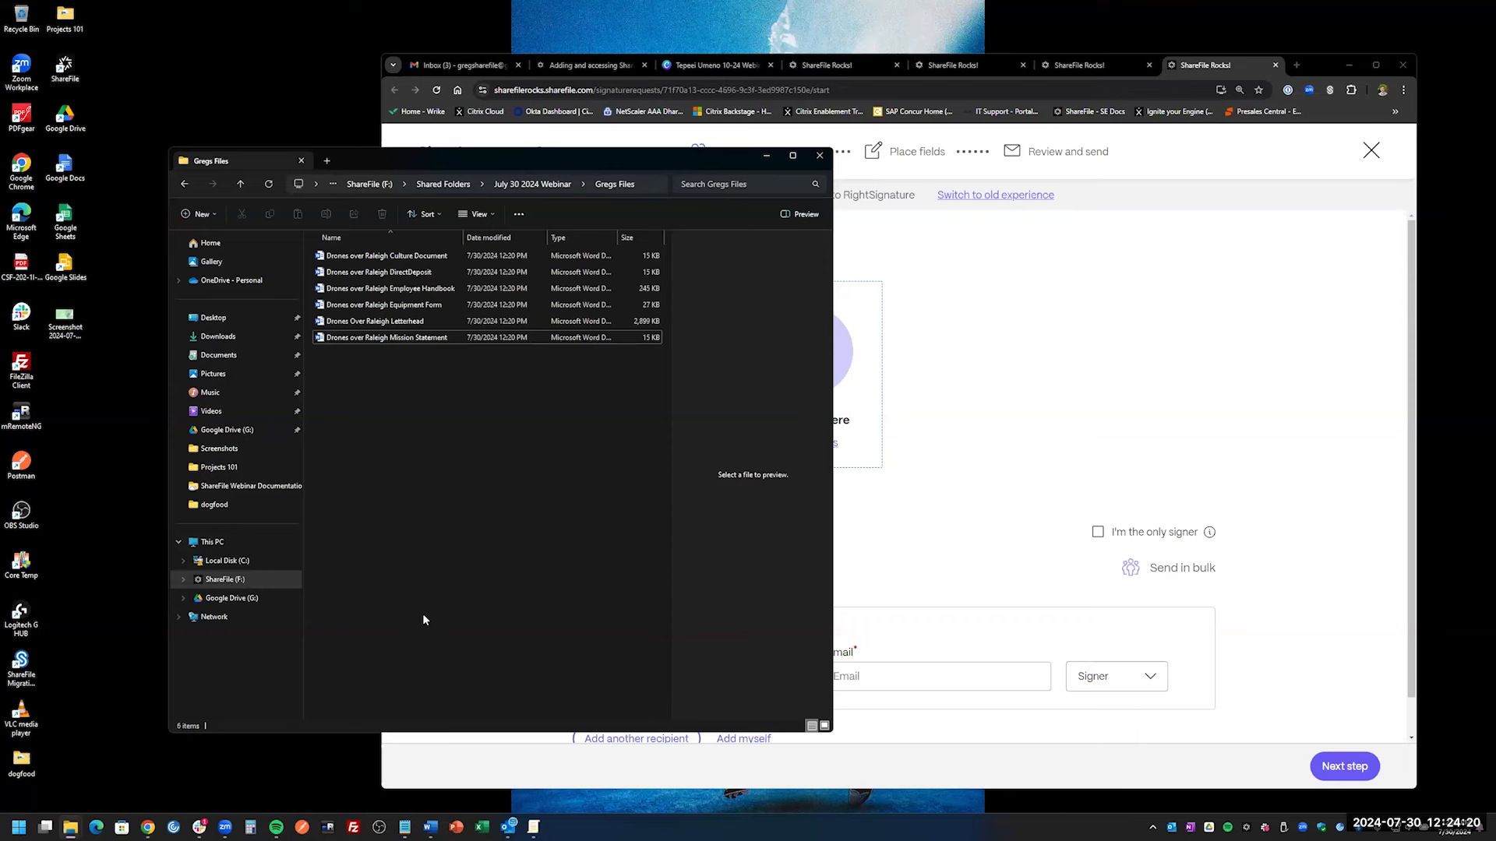
pyautogui.click(431, 827)
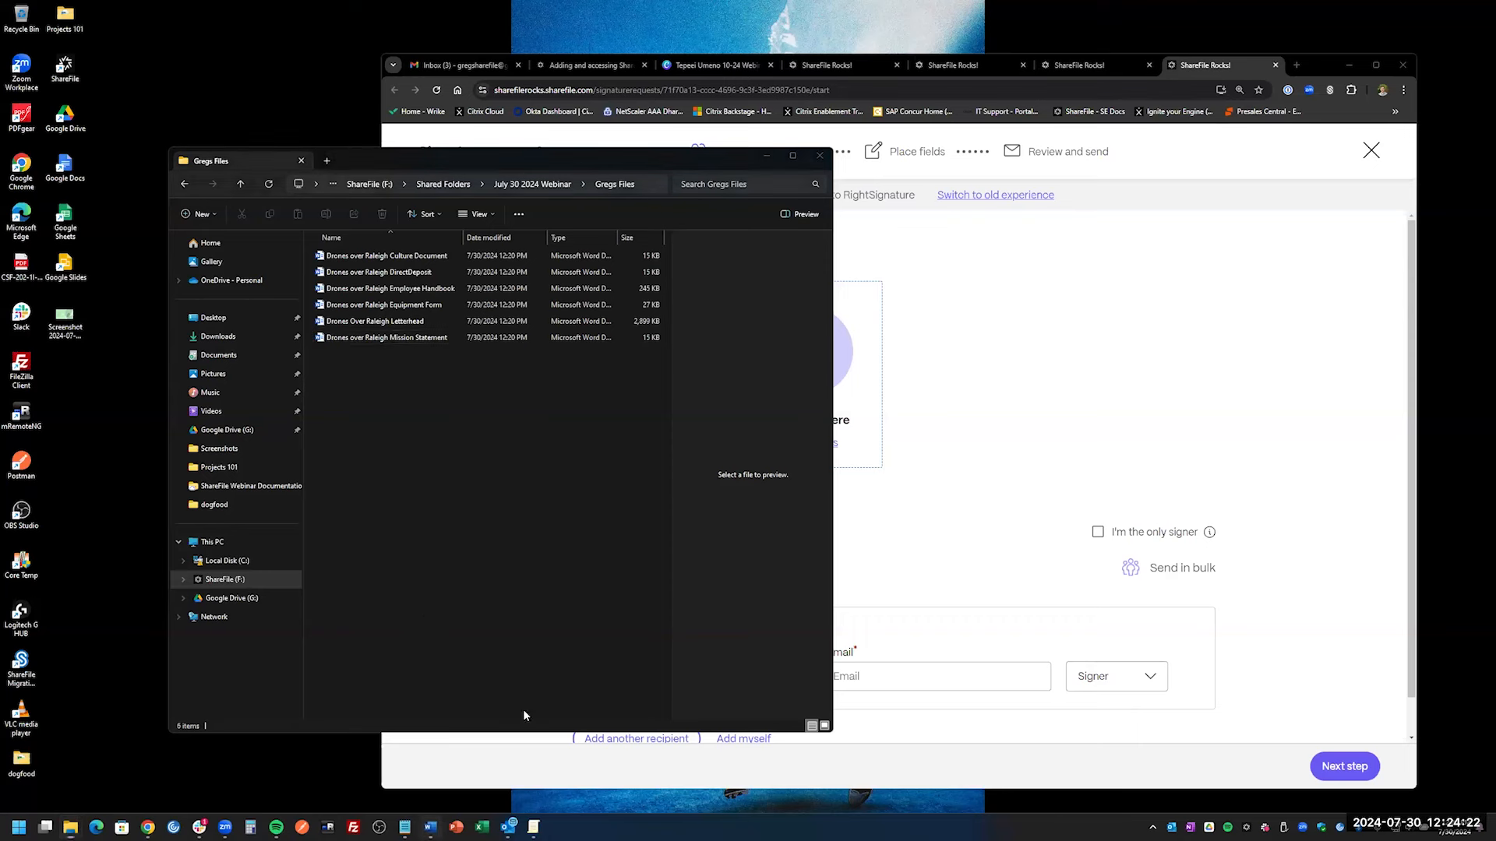
# Step: Maximize Word, then choose ShareFile (Preview) under Open > Add a Place
pyautogui.click(1132, 113)
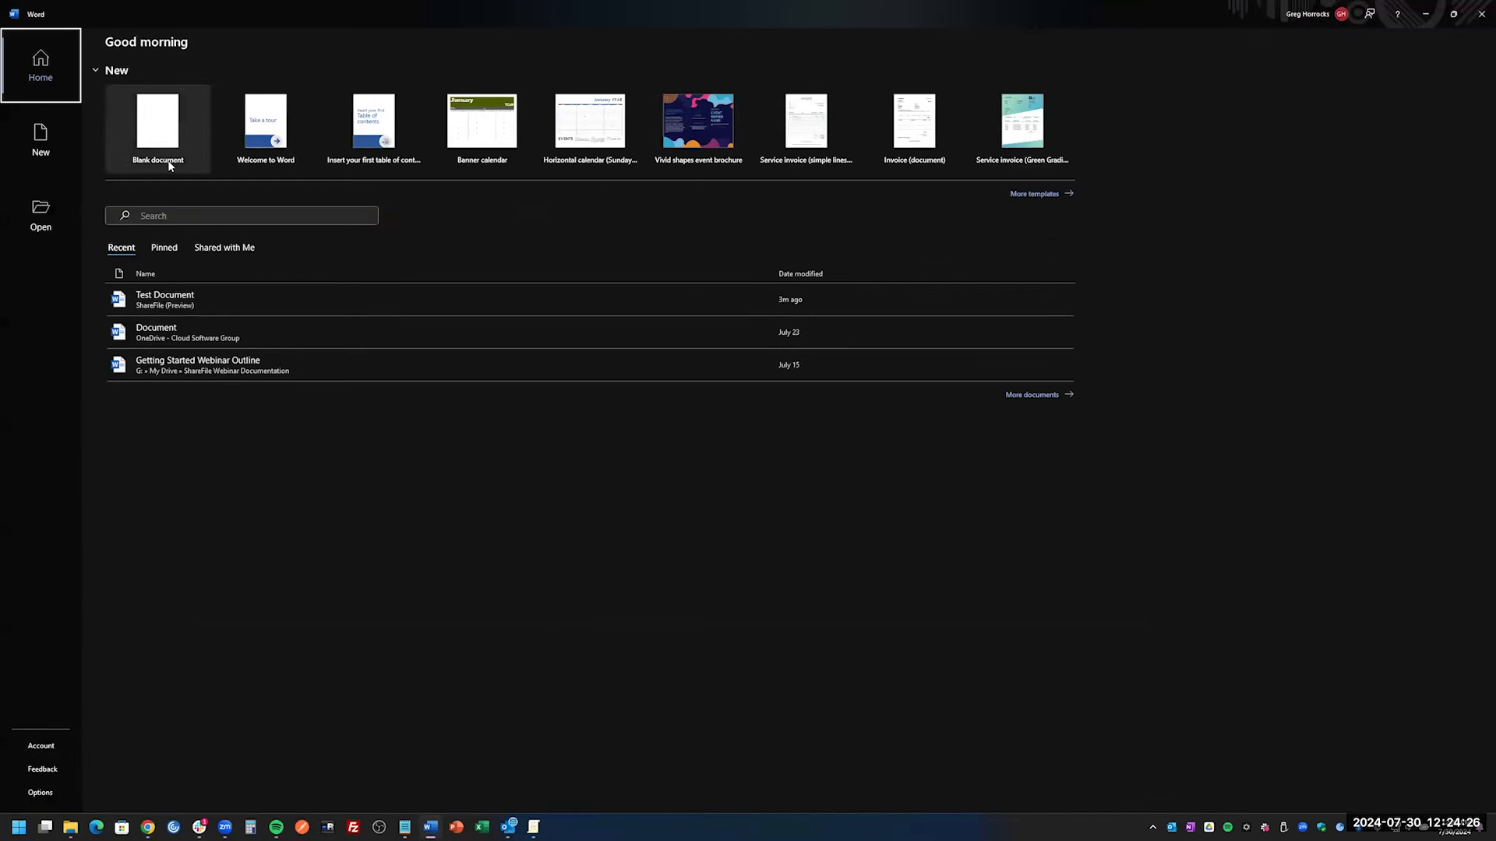
pyautogui.click(45, 226)
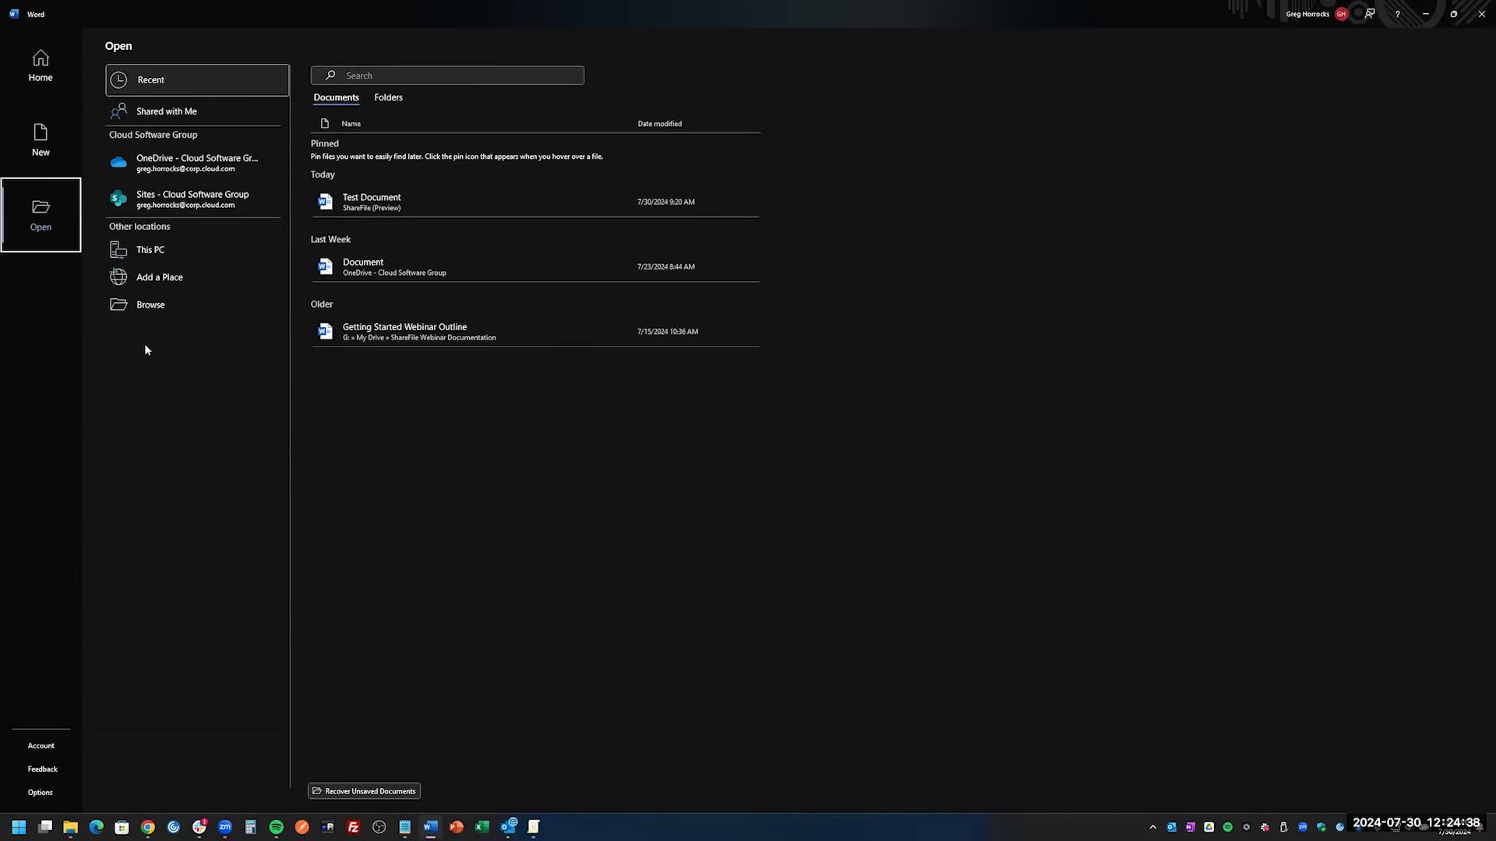
pyautogui.click(171, 282)
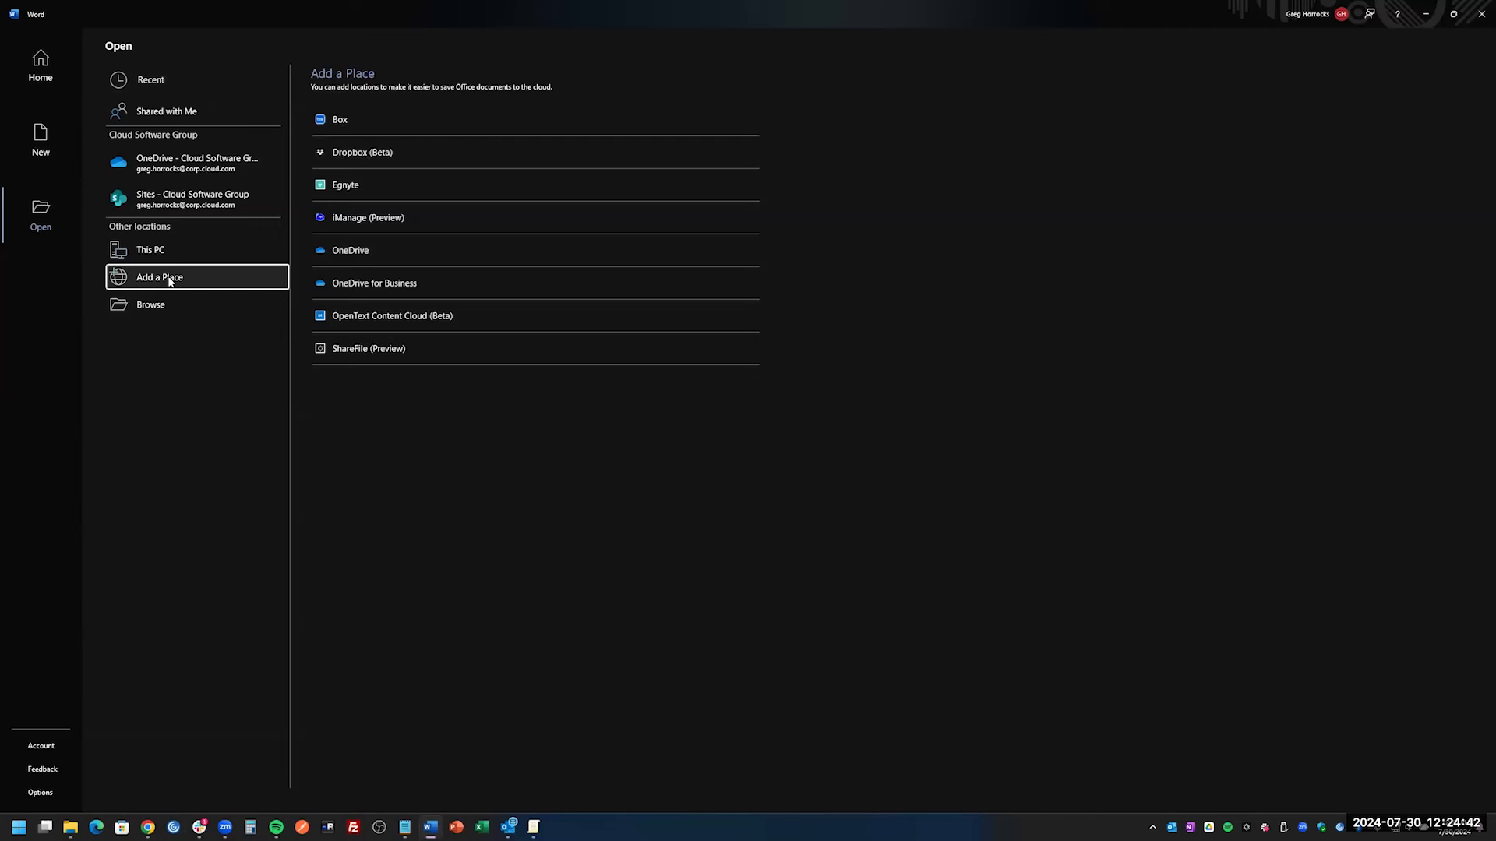
pyautogui.click(365, 355)
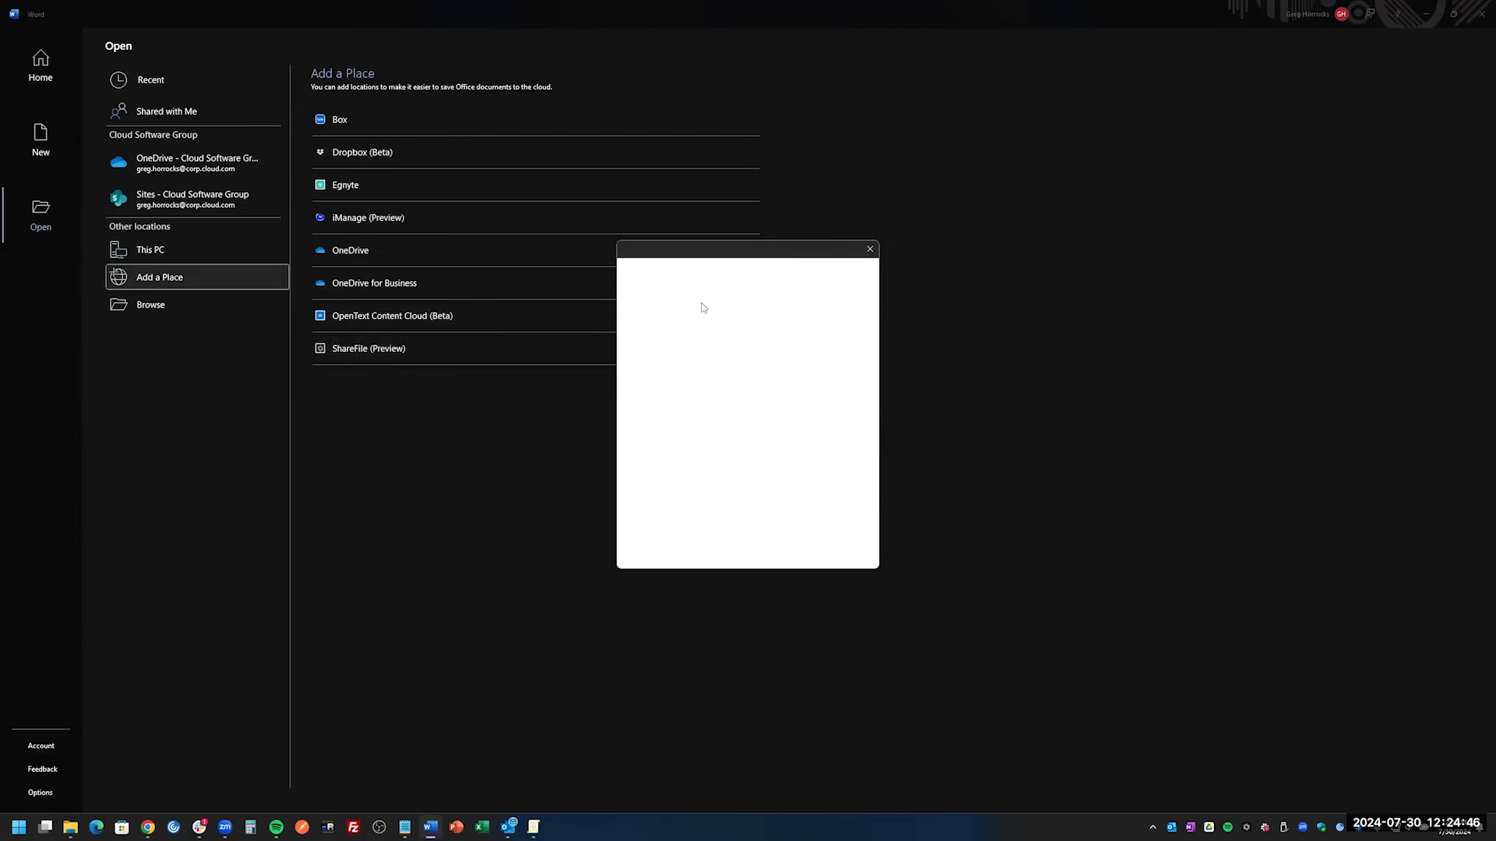
# Step: Enter the 'sharefile' account subdomain, then sign in with the account email and password
pyautogui.click(698, 388)
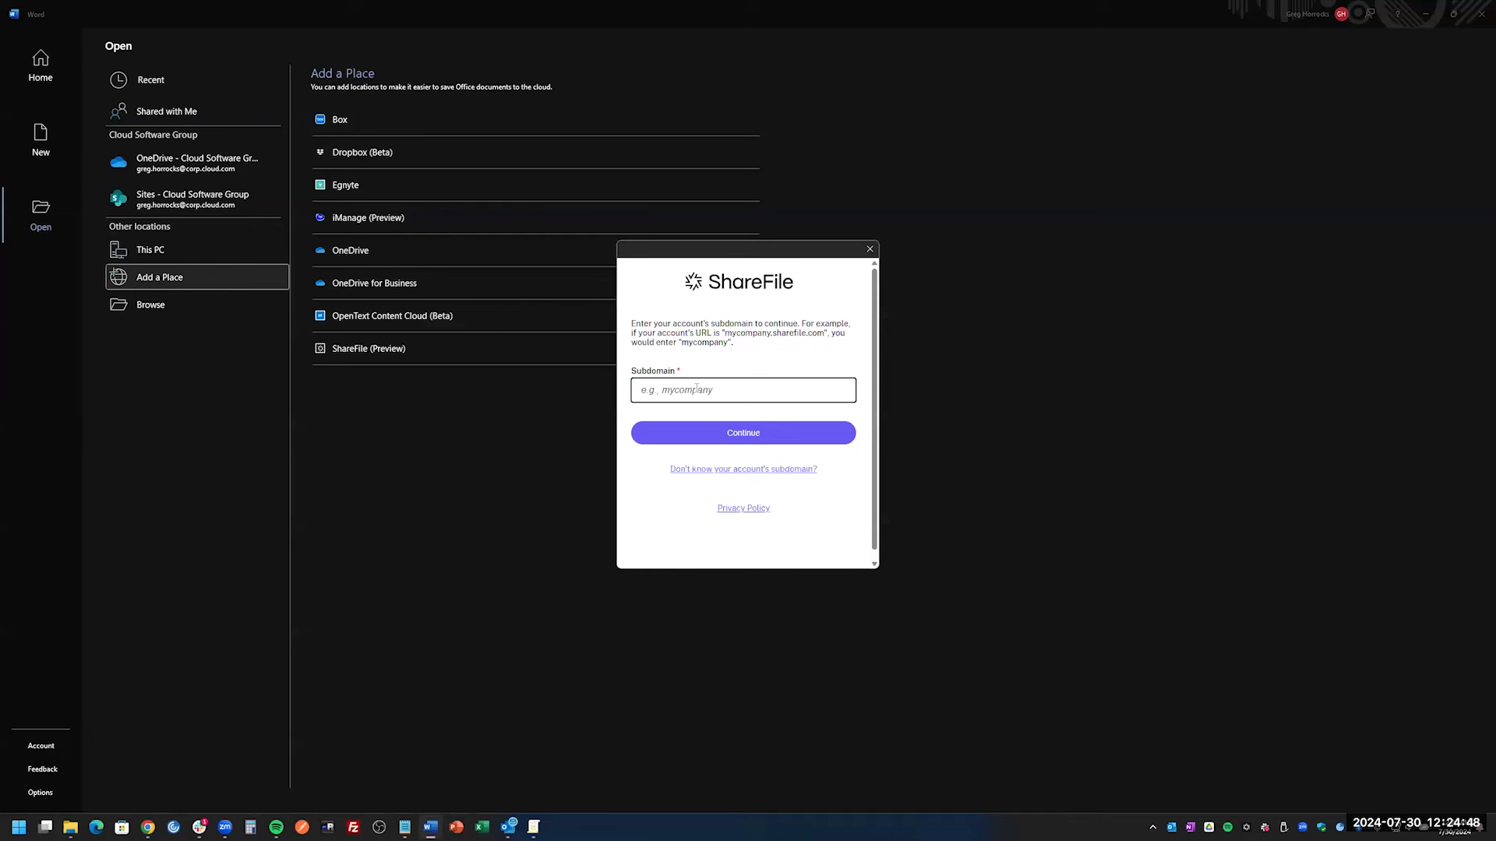
pyautogui.write('sharefile')
pyautogui.press('Return')
pyautogui.click(685, 344)
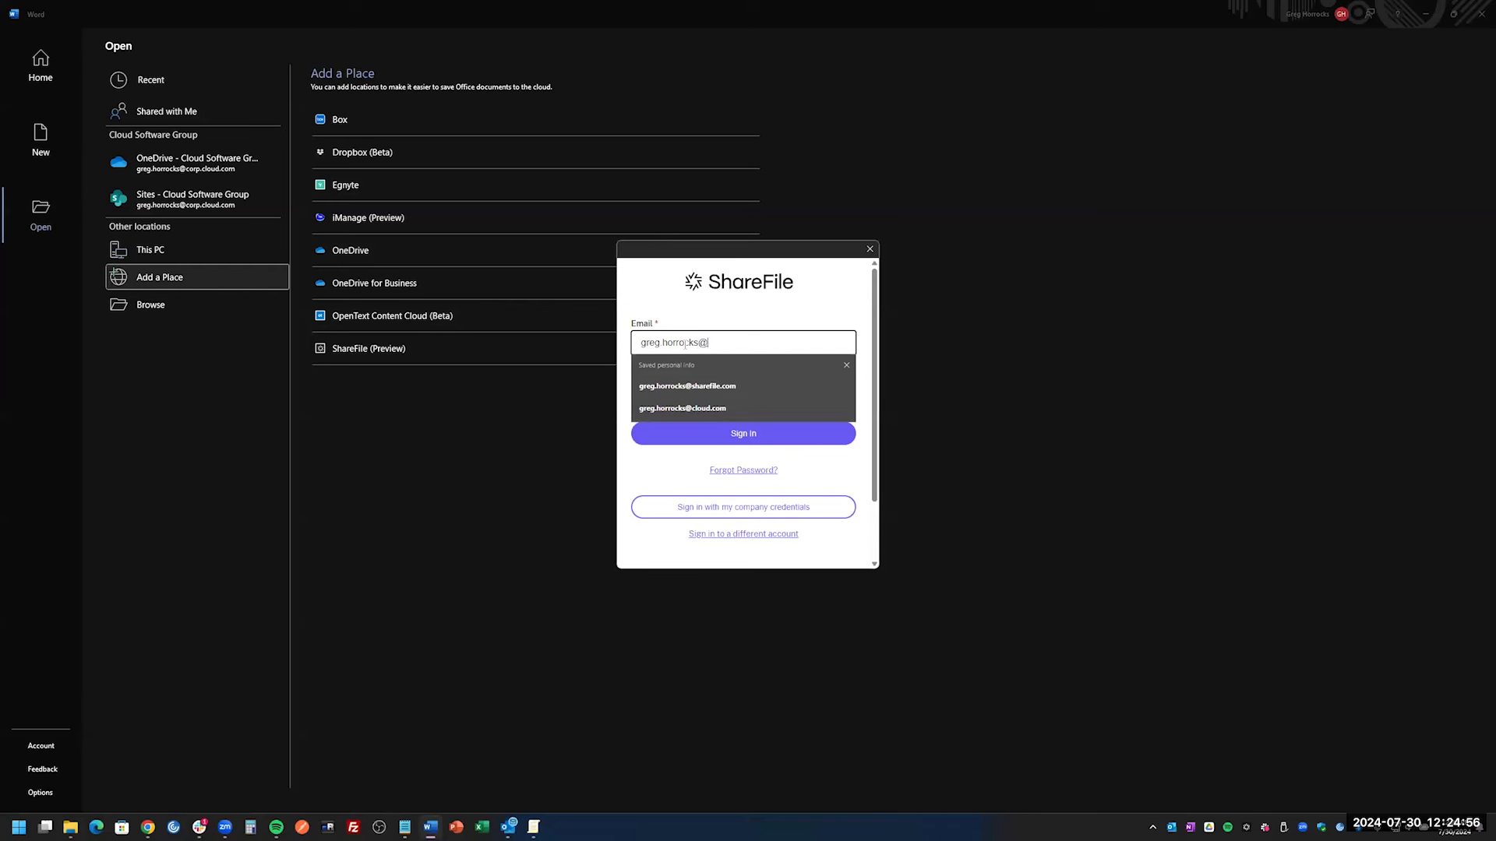
pyautogui.press('Tab')
pyautogui.press('Tab')
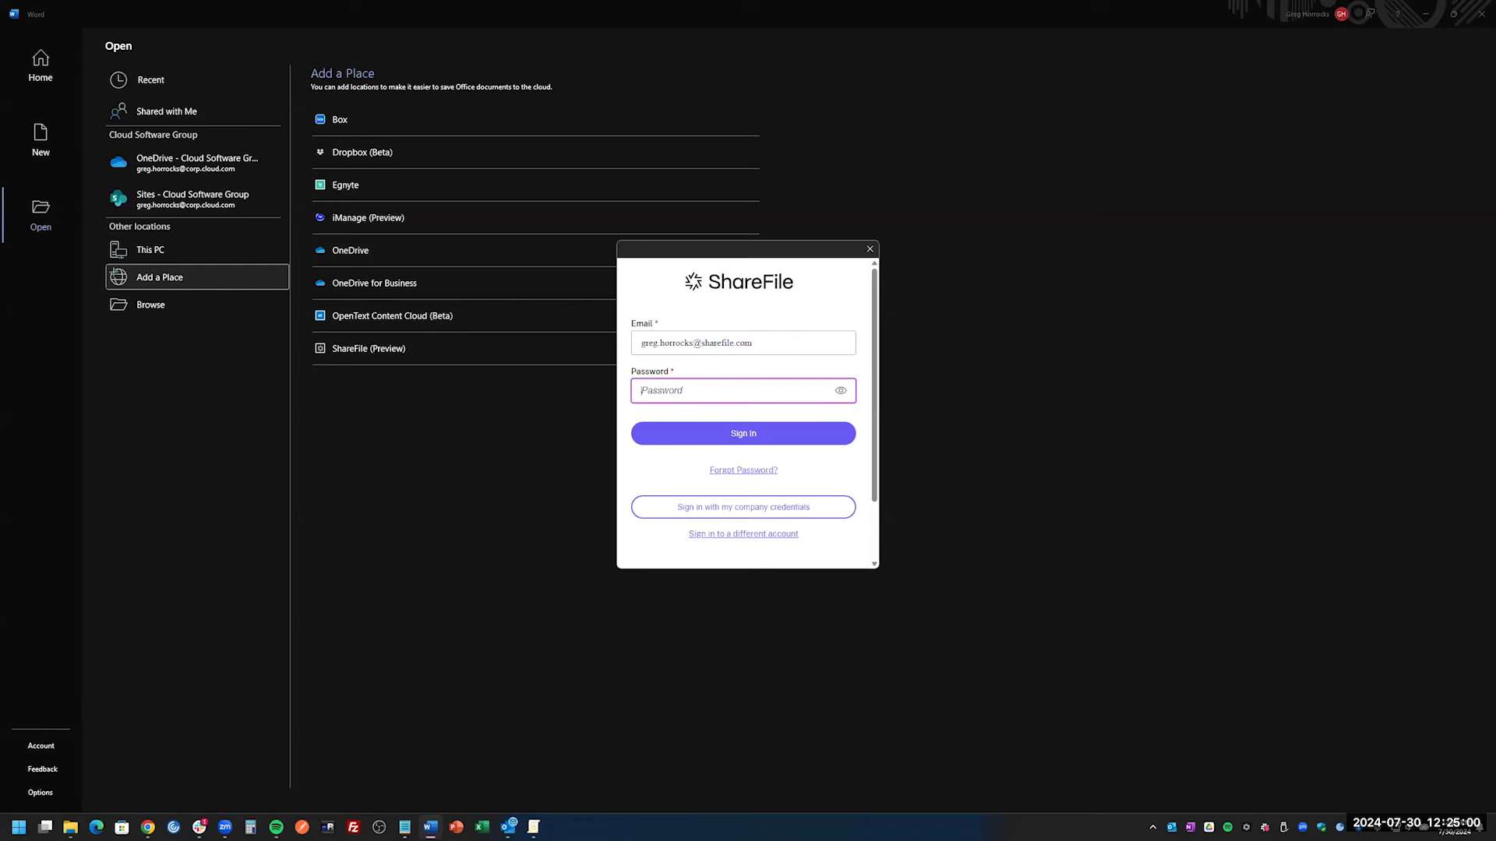
pyautogui.hotkey('alt', 'Tab')
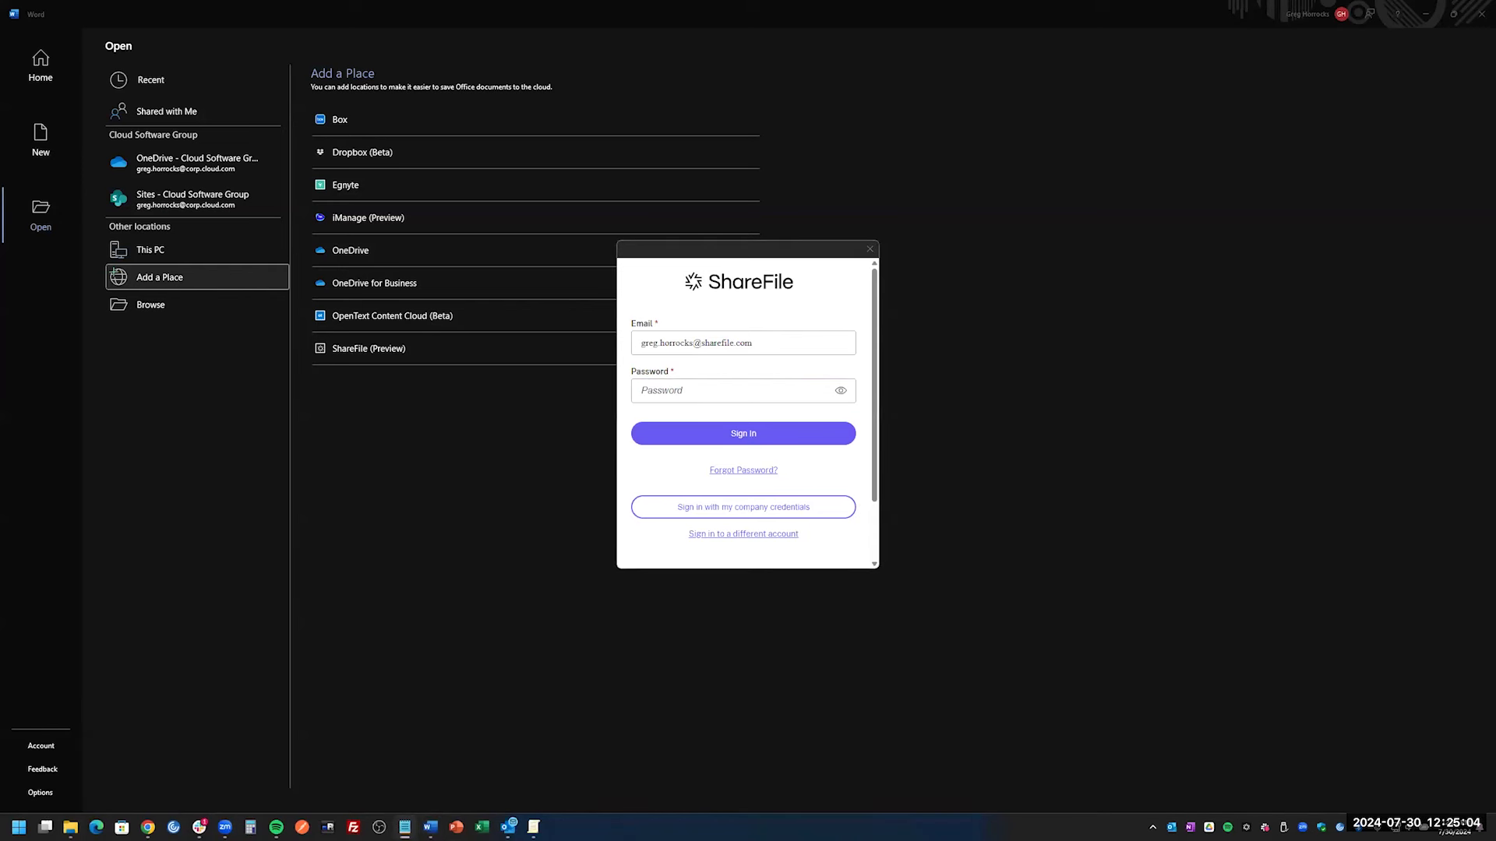
pyautogui.click(686, 392)
pyautogui.click(692, 391)
pyautogui.hotkey('ctrl', 'v')
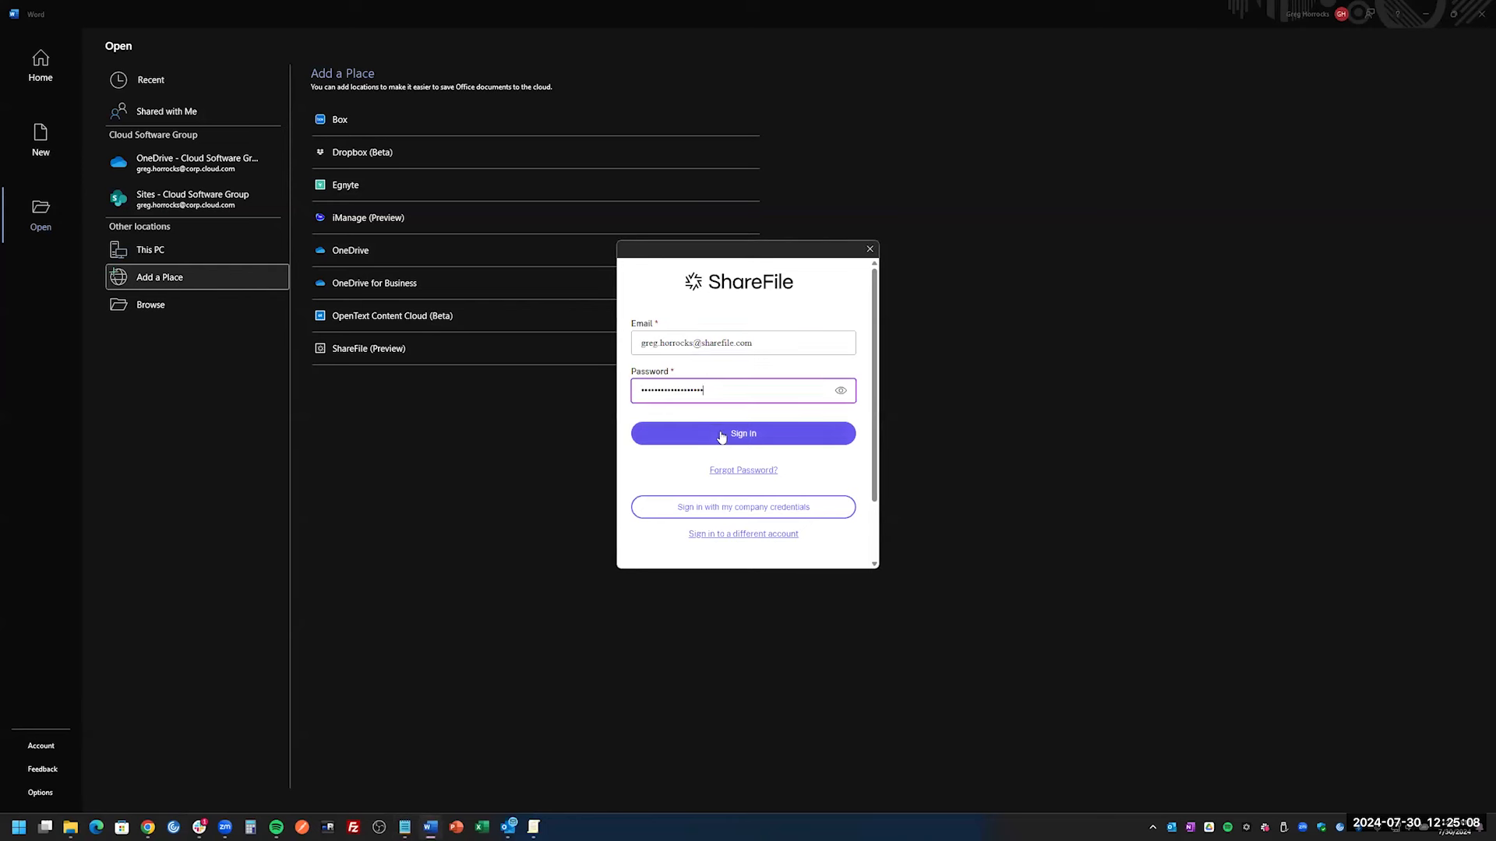
pyautogui.click(721, 436)
# Step: Verify with the code sent by text message, then browse the new ShareFile (Preview) location
pyautogui.click(729, 382)
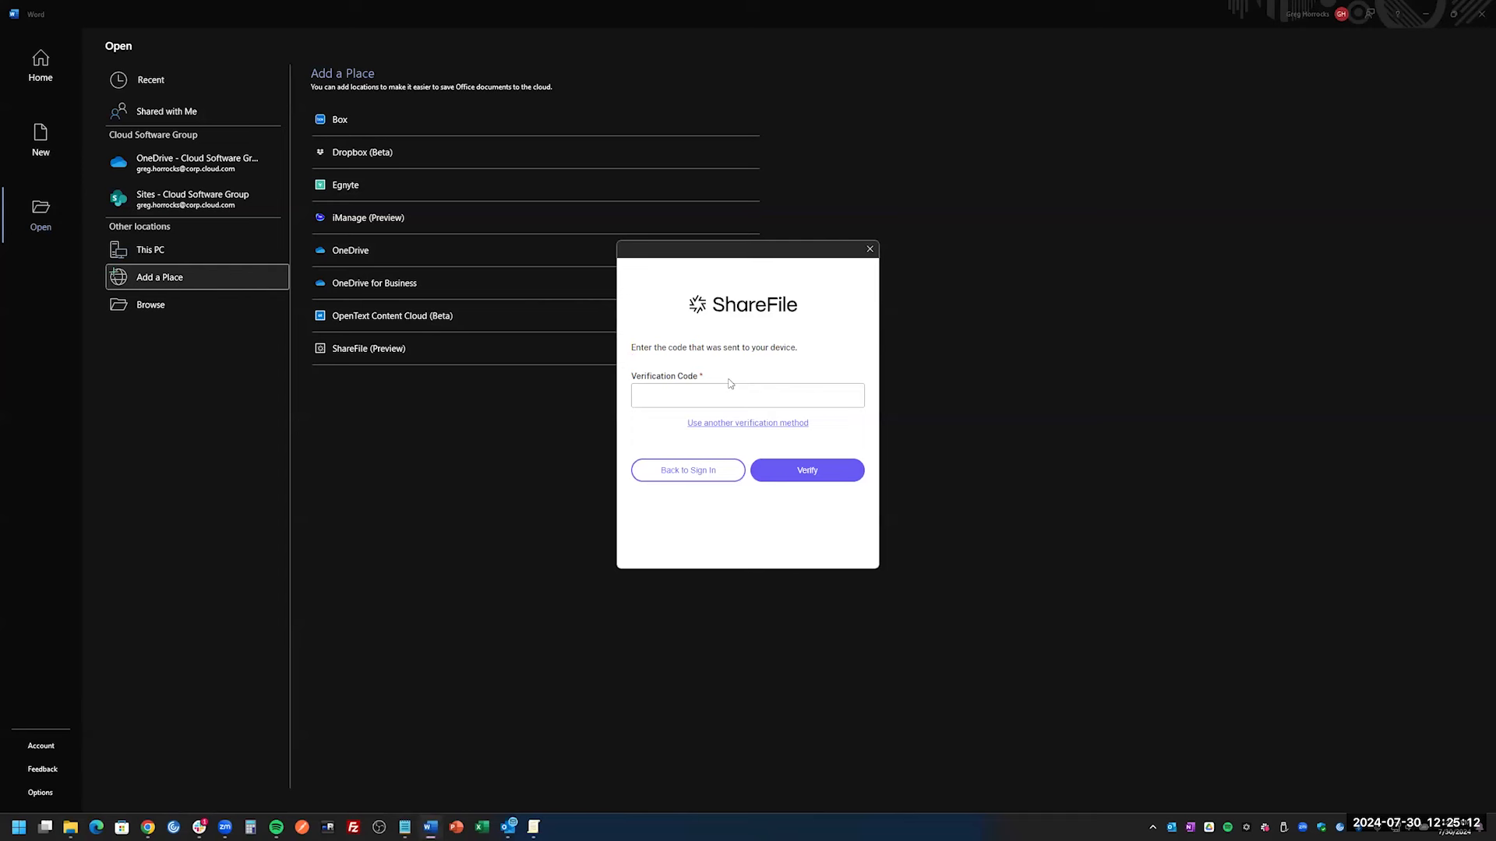
pyautogui.click(730, 394)
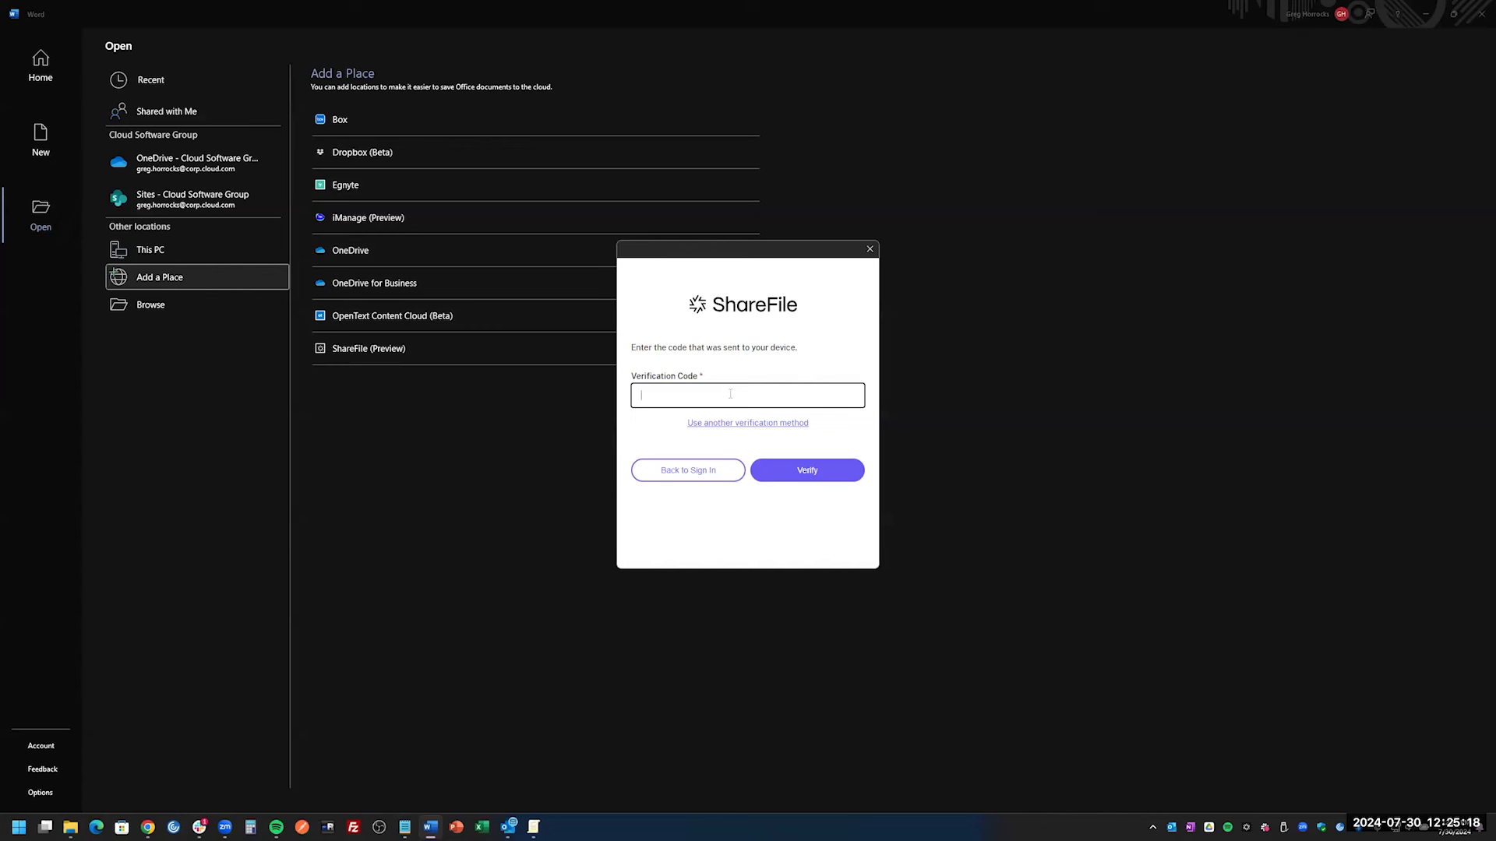
pyautogui.click(816, 476)
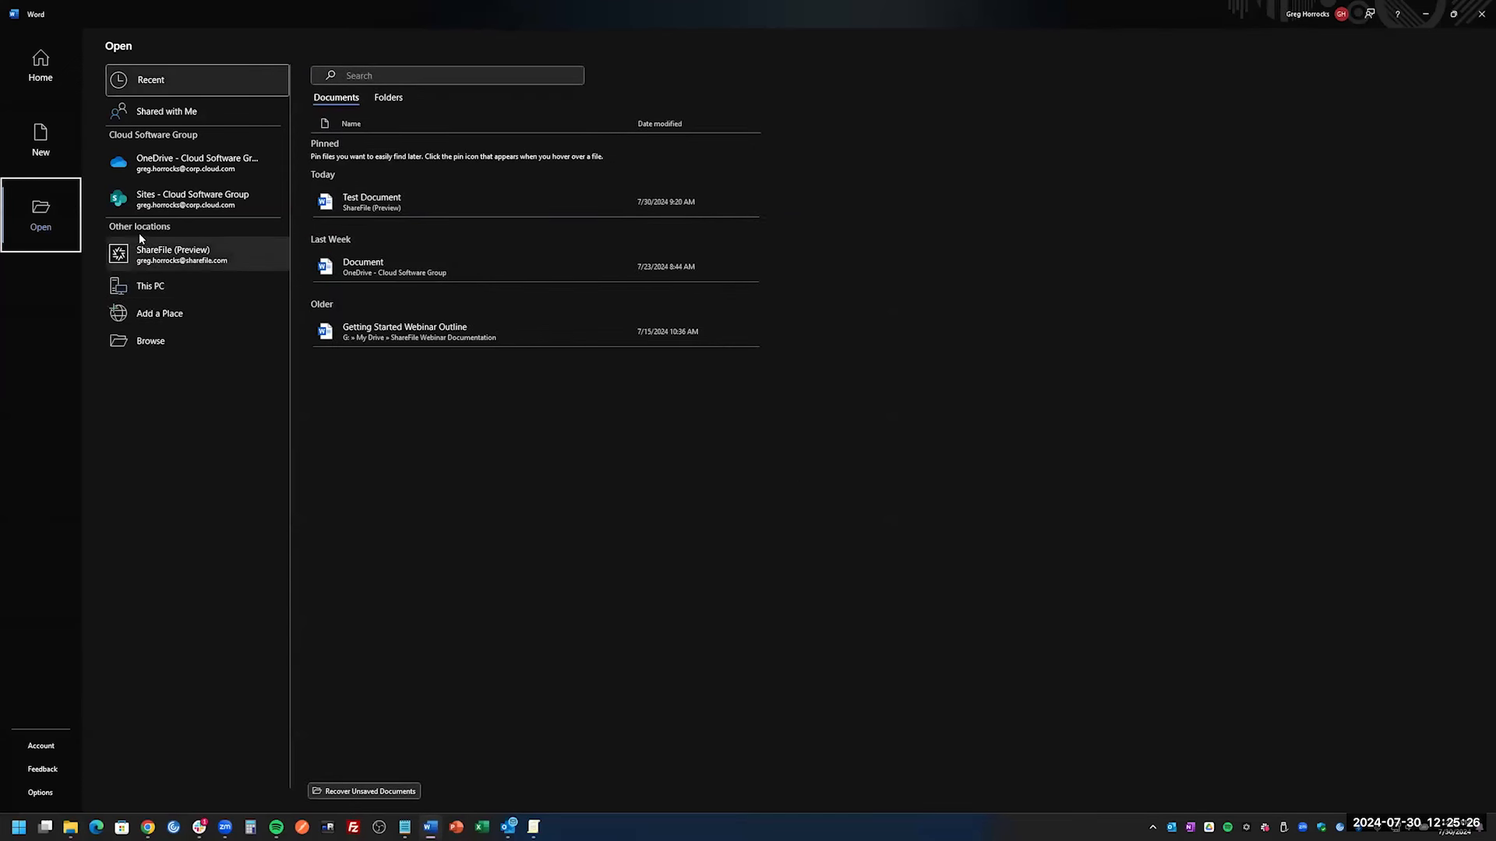
pyautogui.click(157, 254)
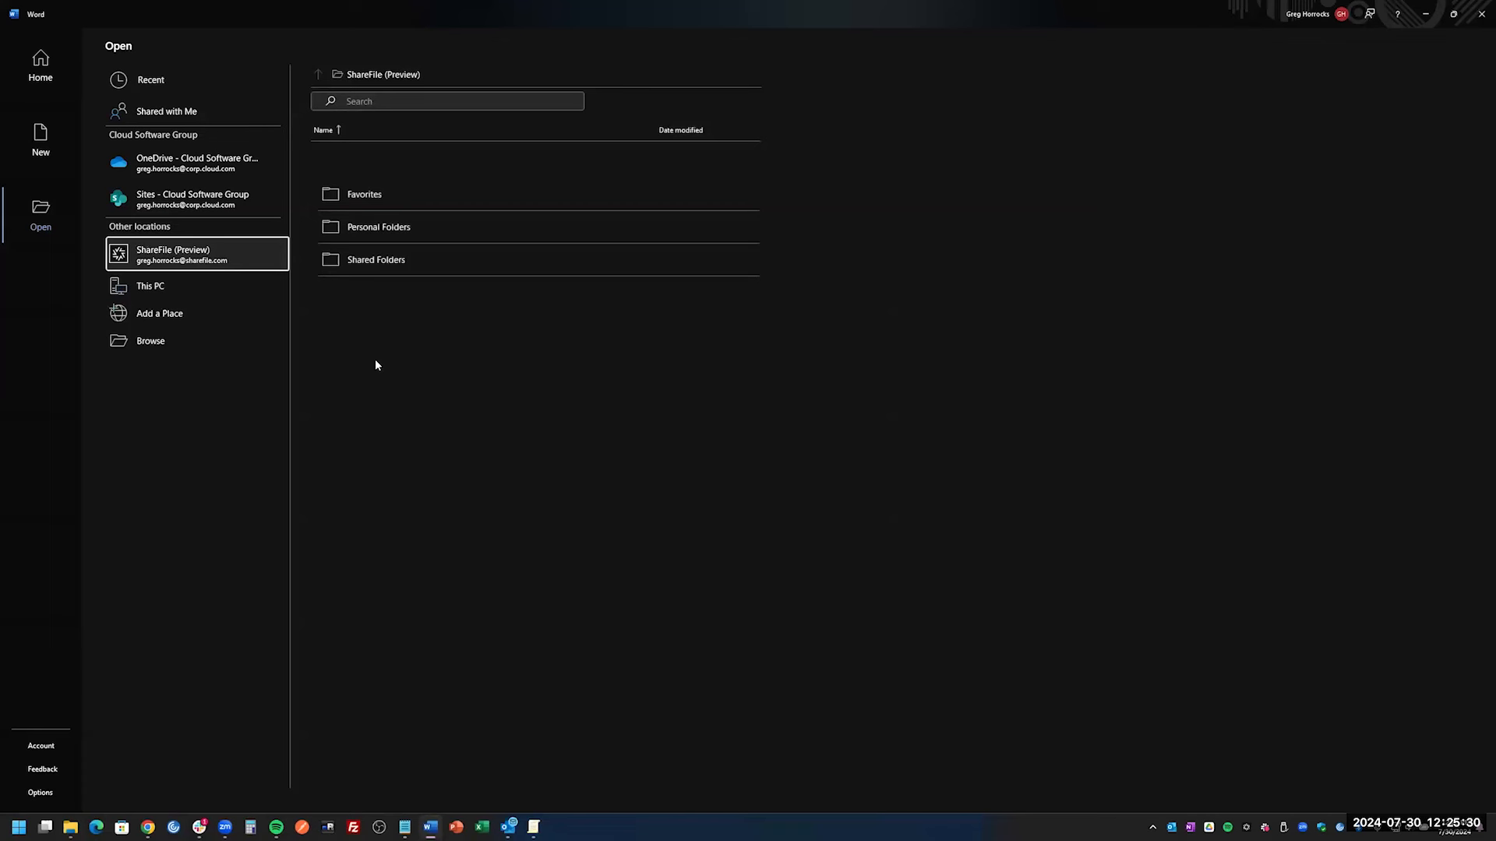
# Step: Browse ShareFile to Shared Folders > July 30 2024 Webinar > Gregs Files
pyautogui.click(391, 265)
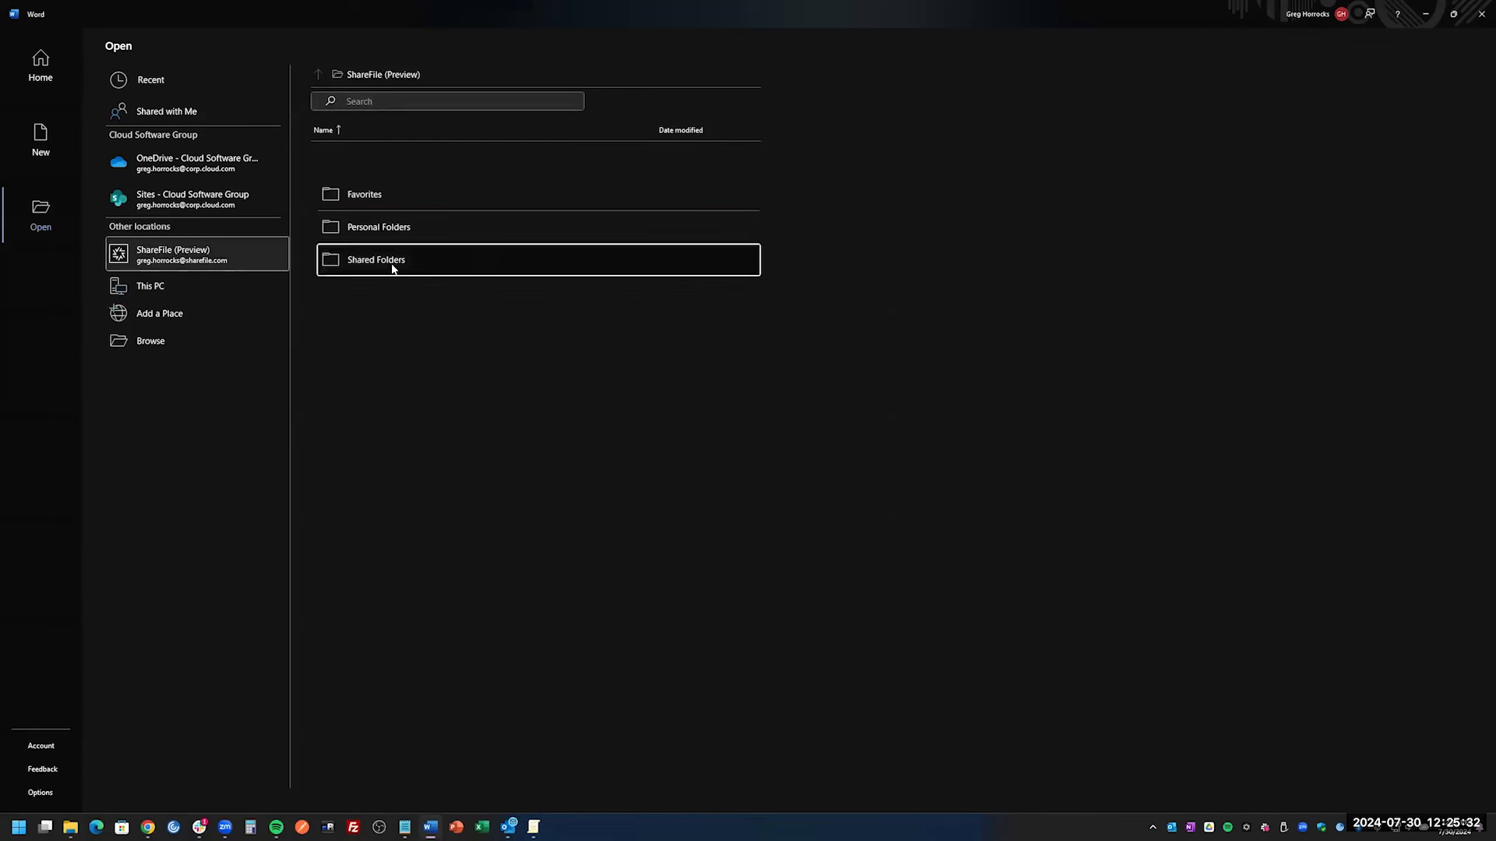
pyautogui.click(396, 588)
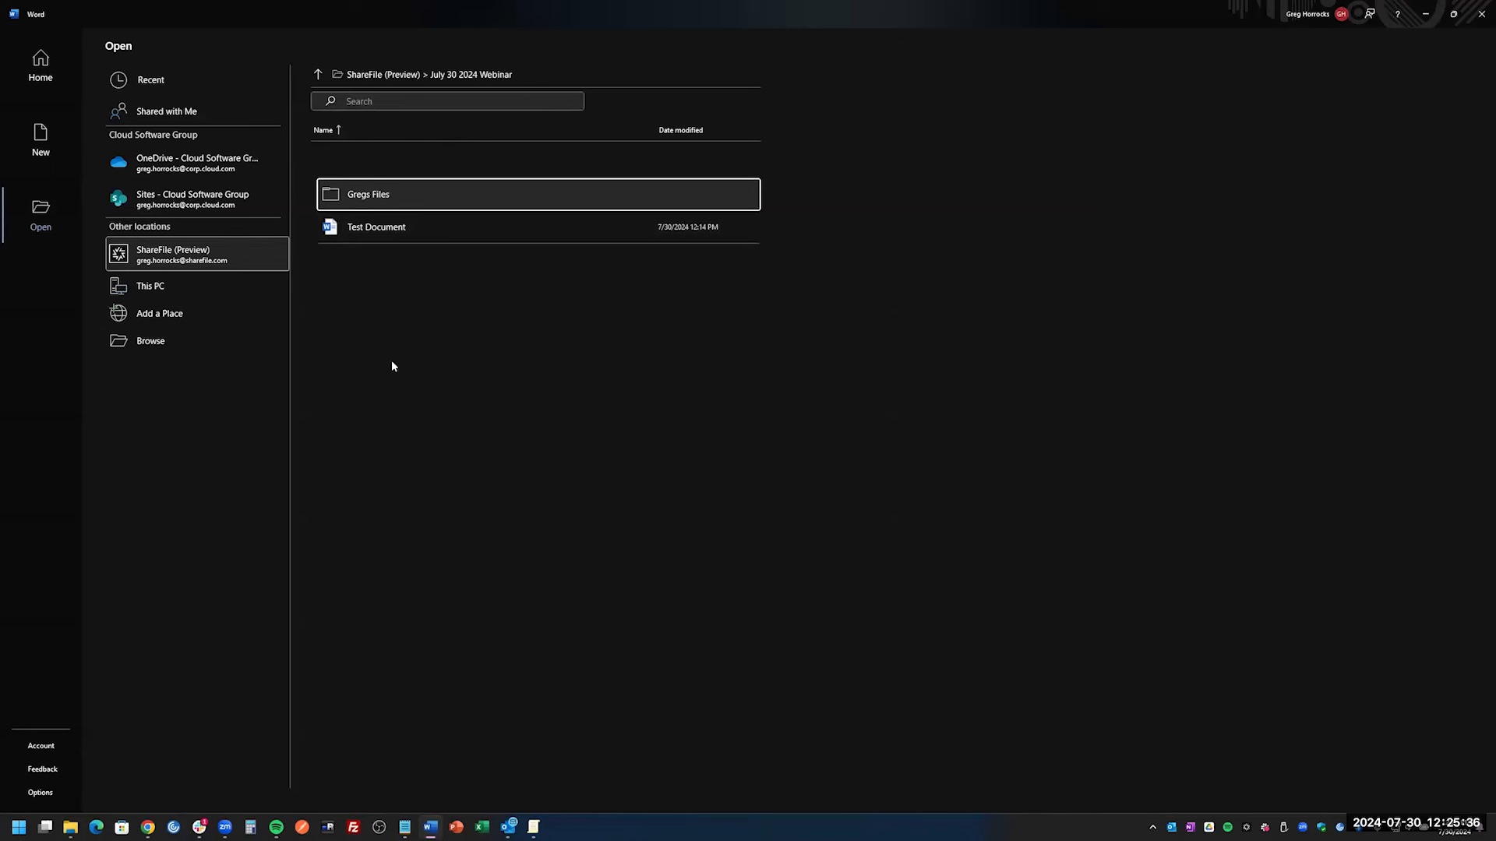
pyautogui.click(377, 194)
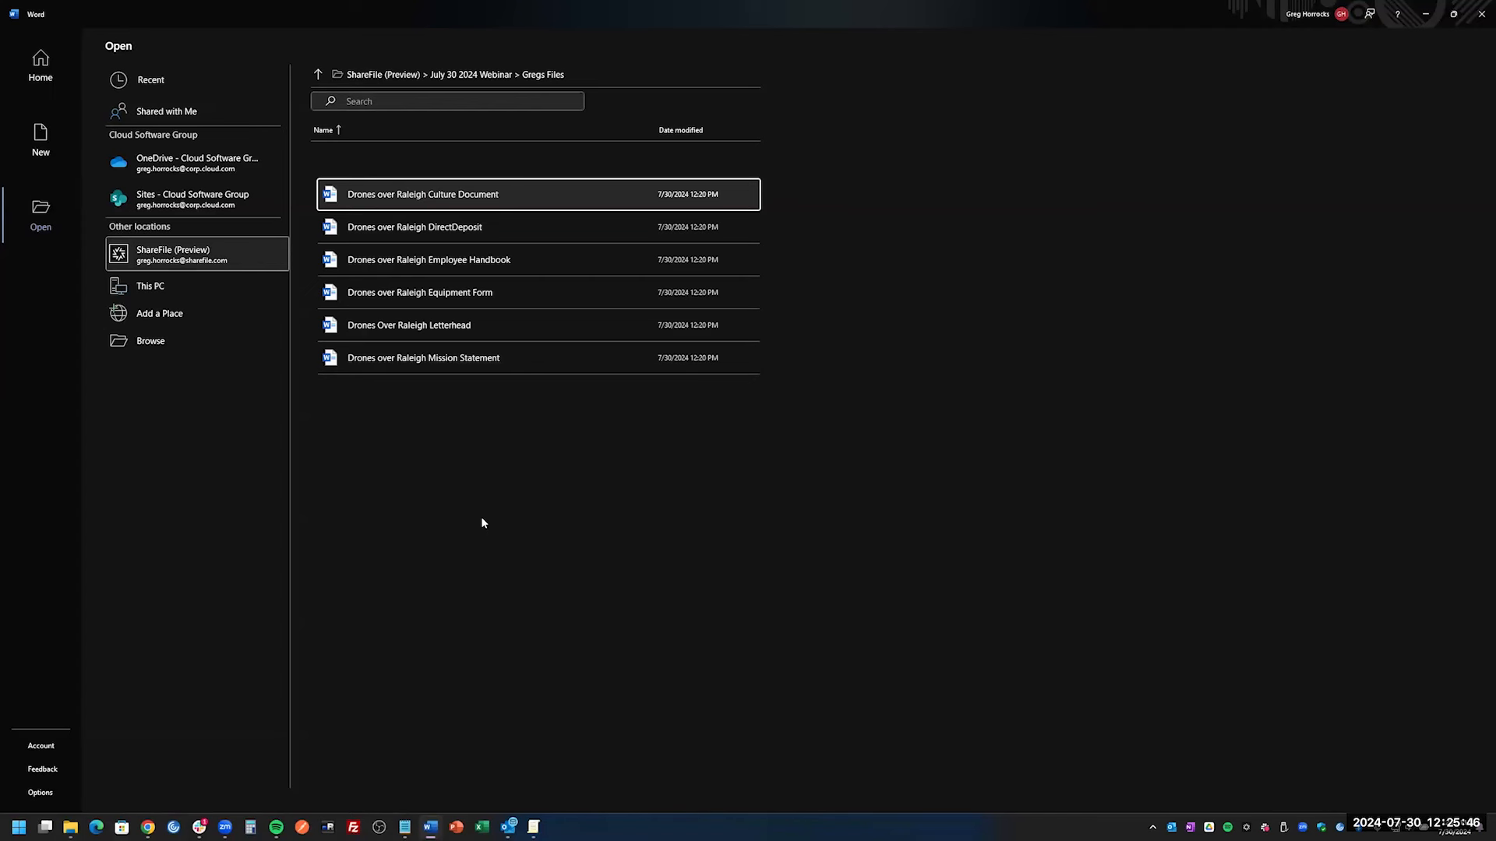
# Step: Restore down and move Word, then bring Local Group Policy Editor forward and reposition it
pyautogui.click(1453, 13)
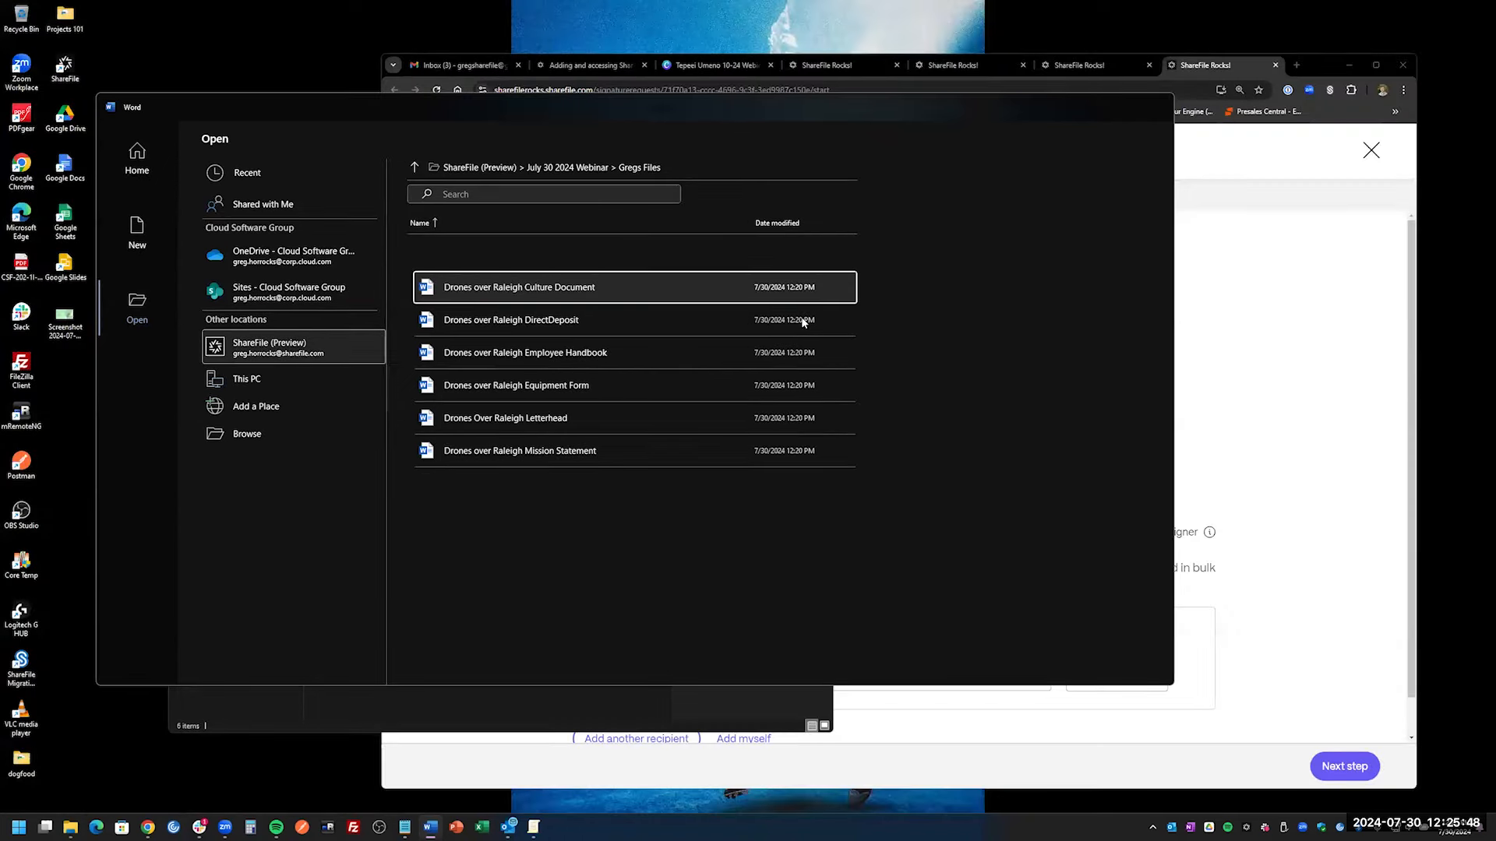
pyautogui.moveTo(351, 102); pyautogui.dragTo(362, 39)
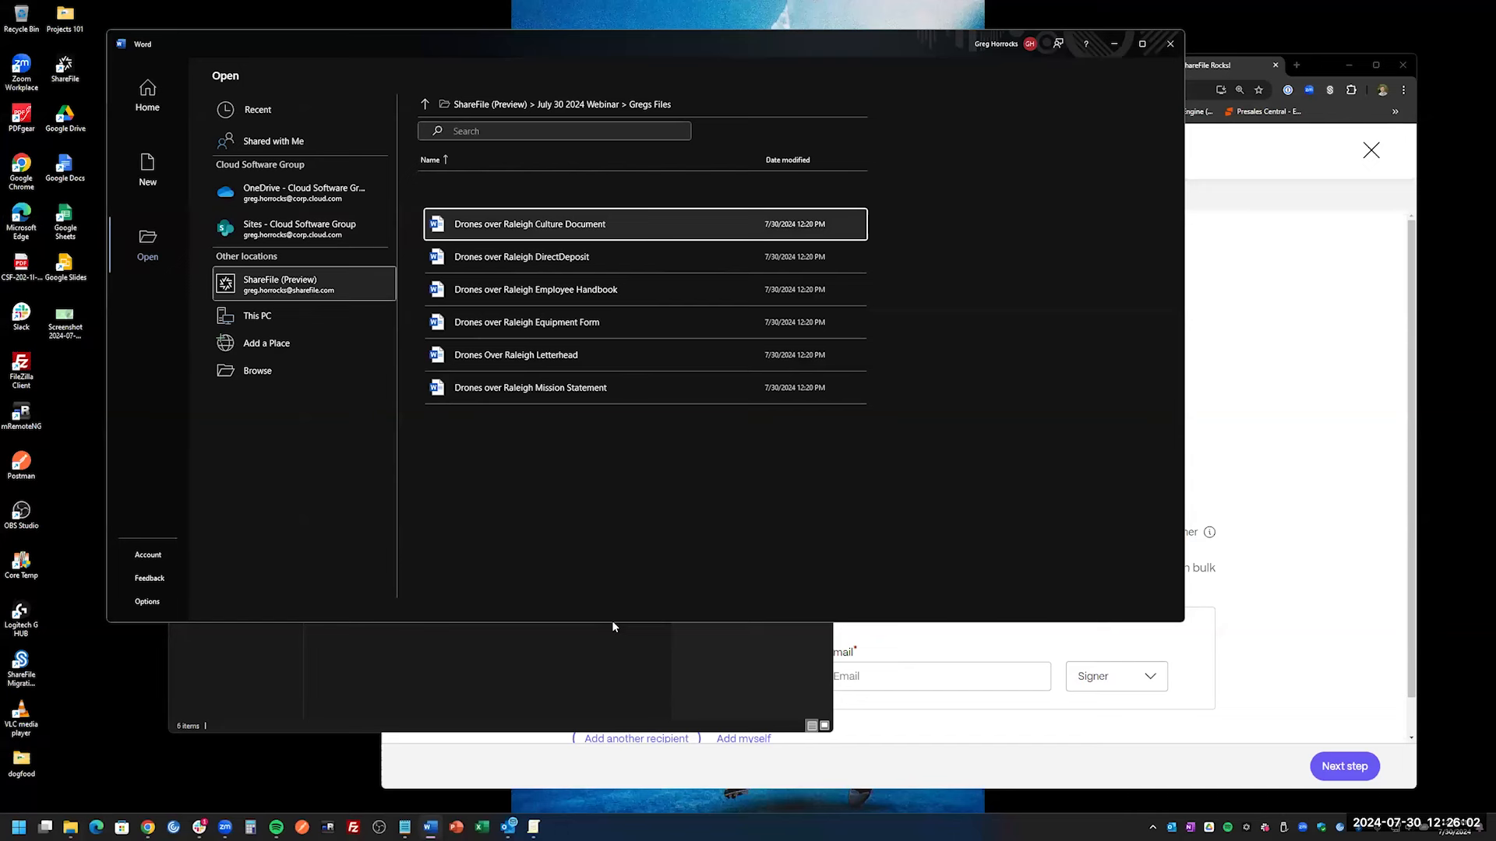
pyautogui.click(533, 827)
pyautogui.moveTo(417, 336); pyautogui.dragTo(480, 292)
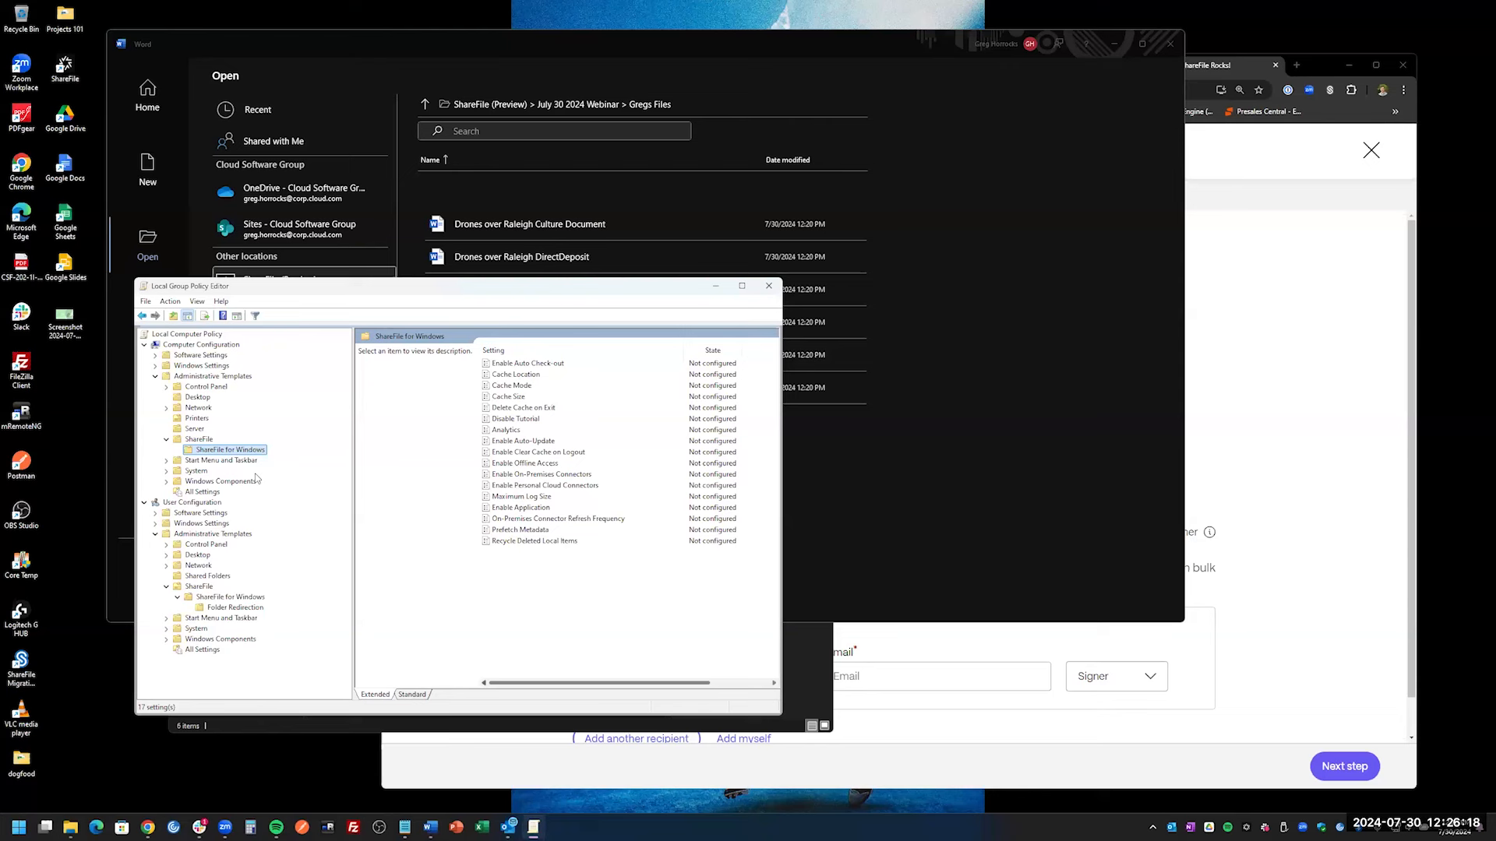
# Step: Read the Delete Cache on Exit policy, then view the user-level ShareFile for Windows policies
pyautogui.click(517, 409)
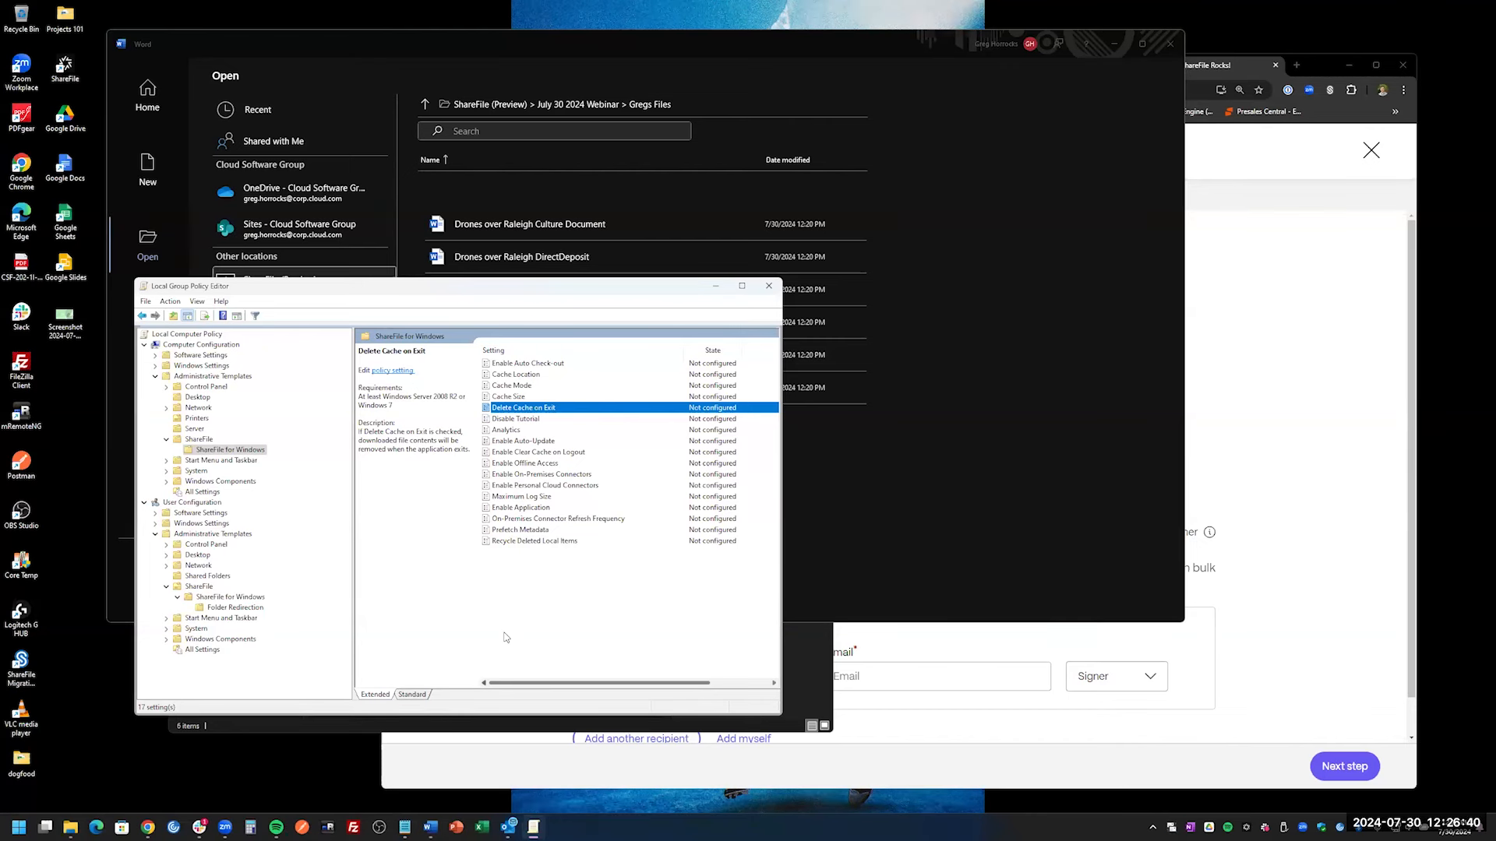
pyautogui.click(221, 598)
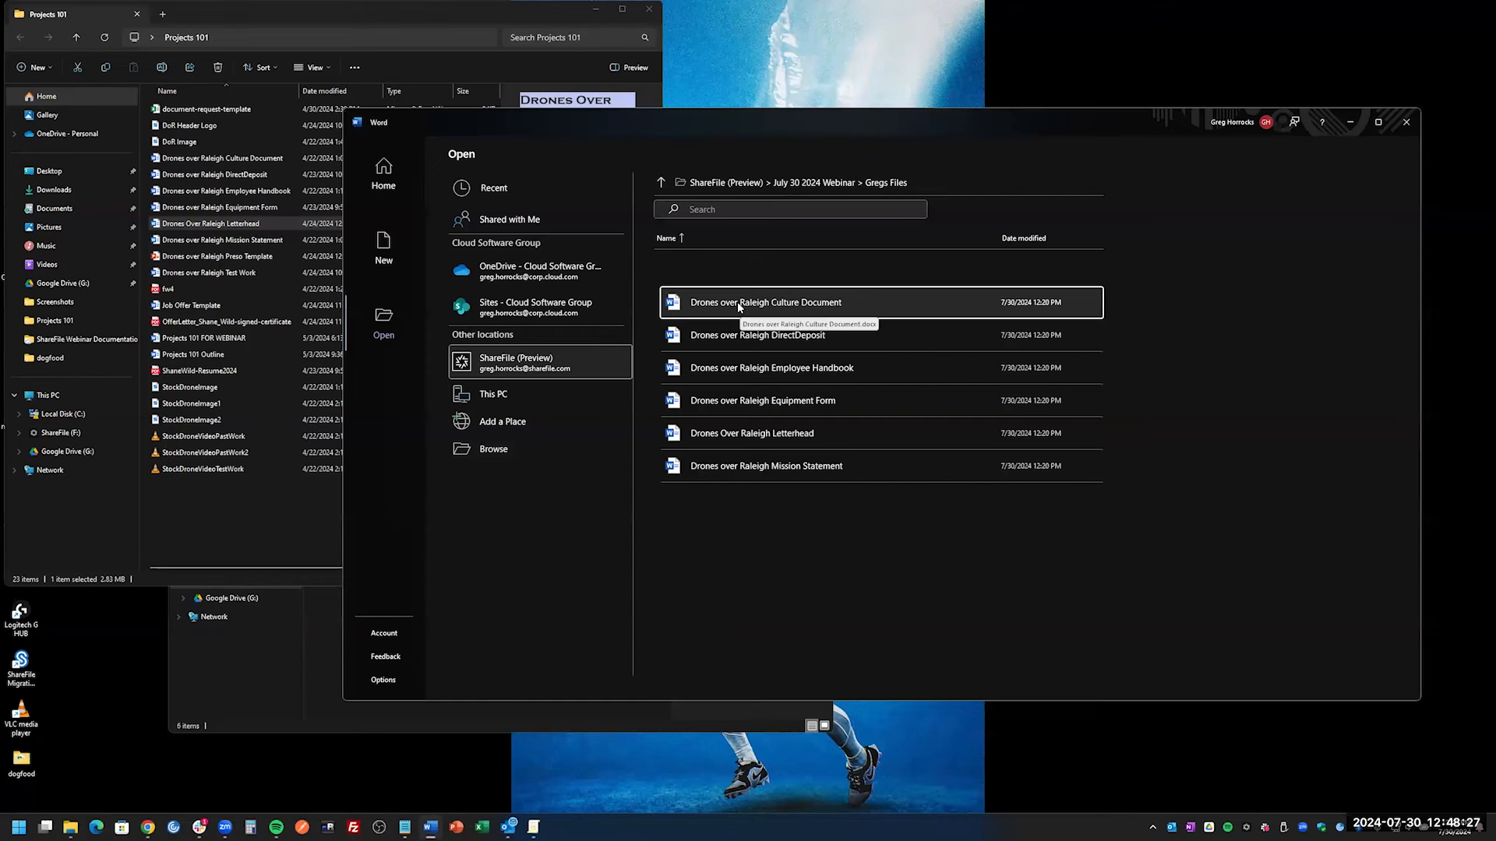
# Step: Open the Employee Handbook with editing enabled, and save and close the signature request
pyautogui.click(760, 368)
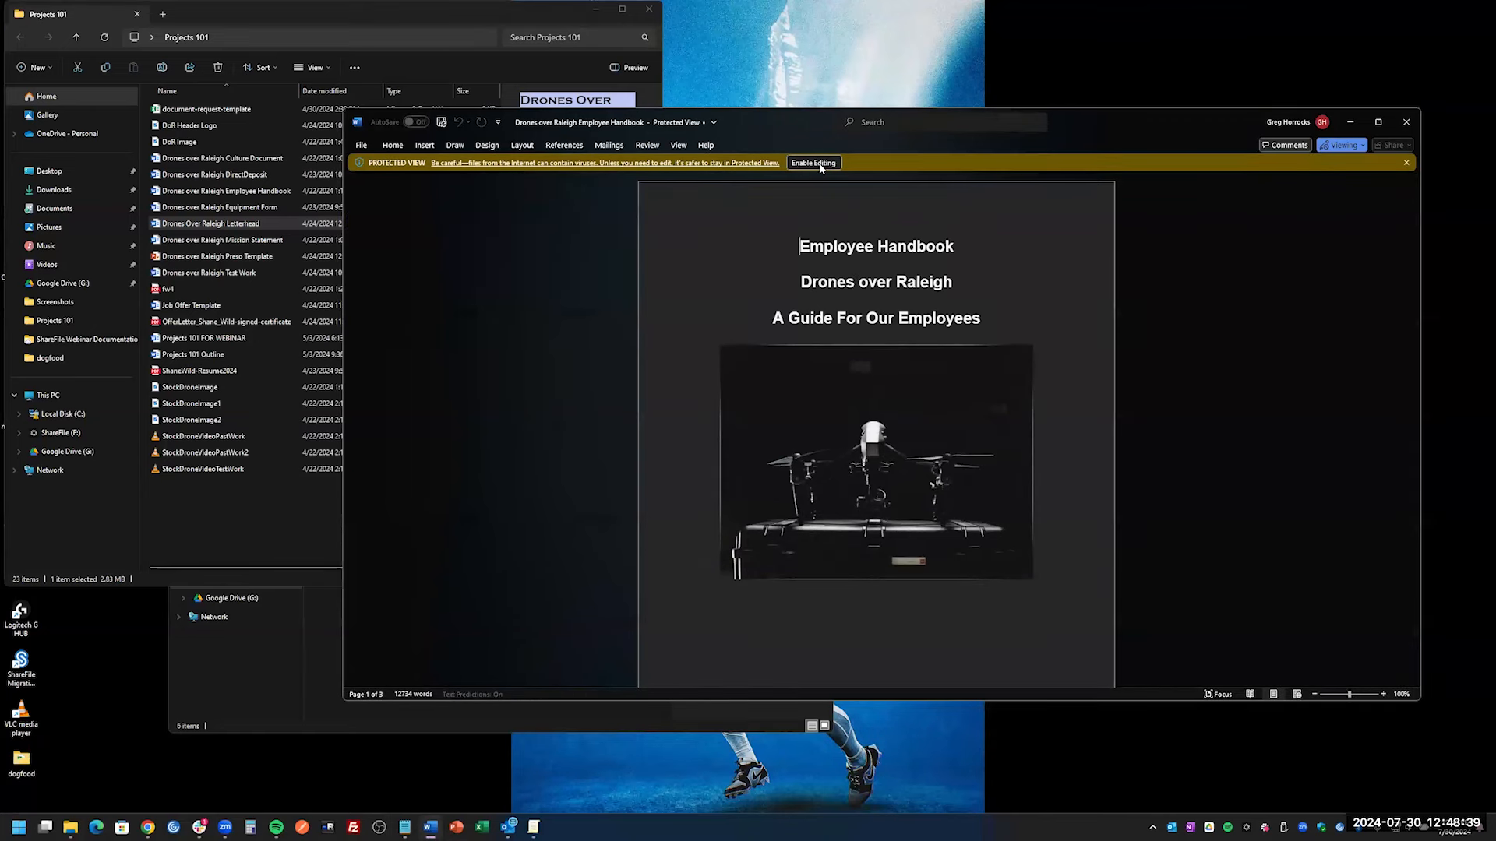
pyautogui.click(828, 156)
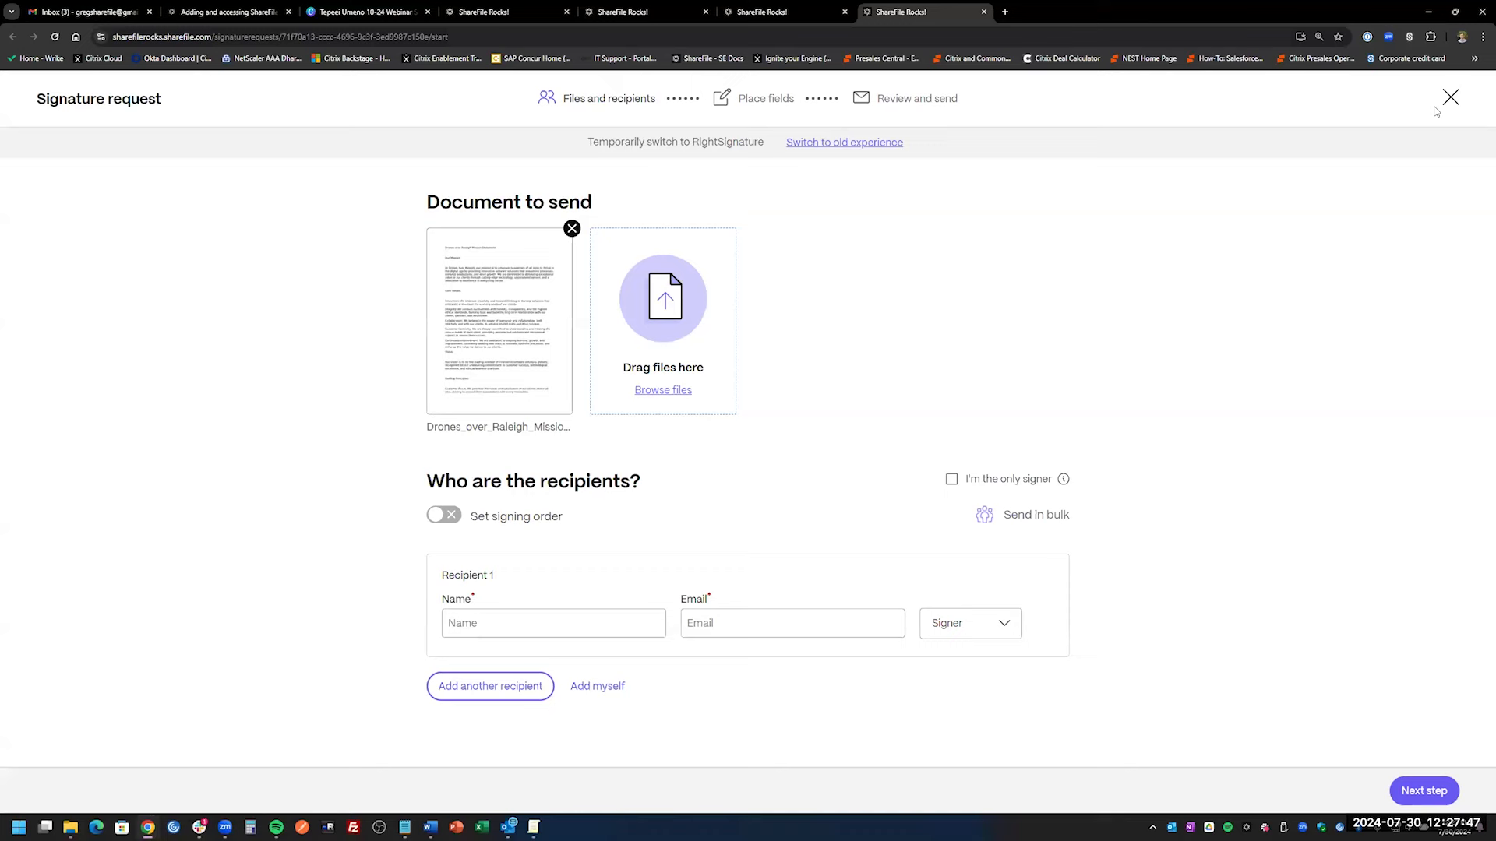
pyautogui.click(1450, 97)
pyautogui.click(1455, 13)
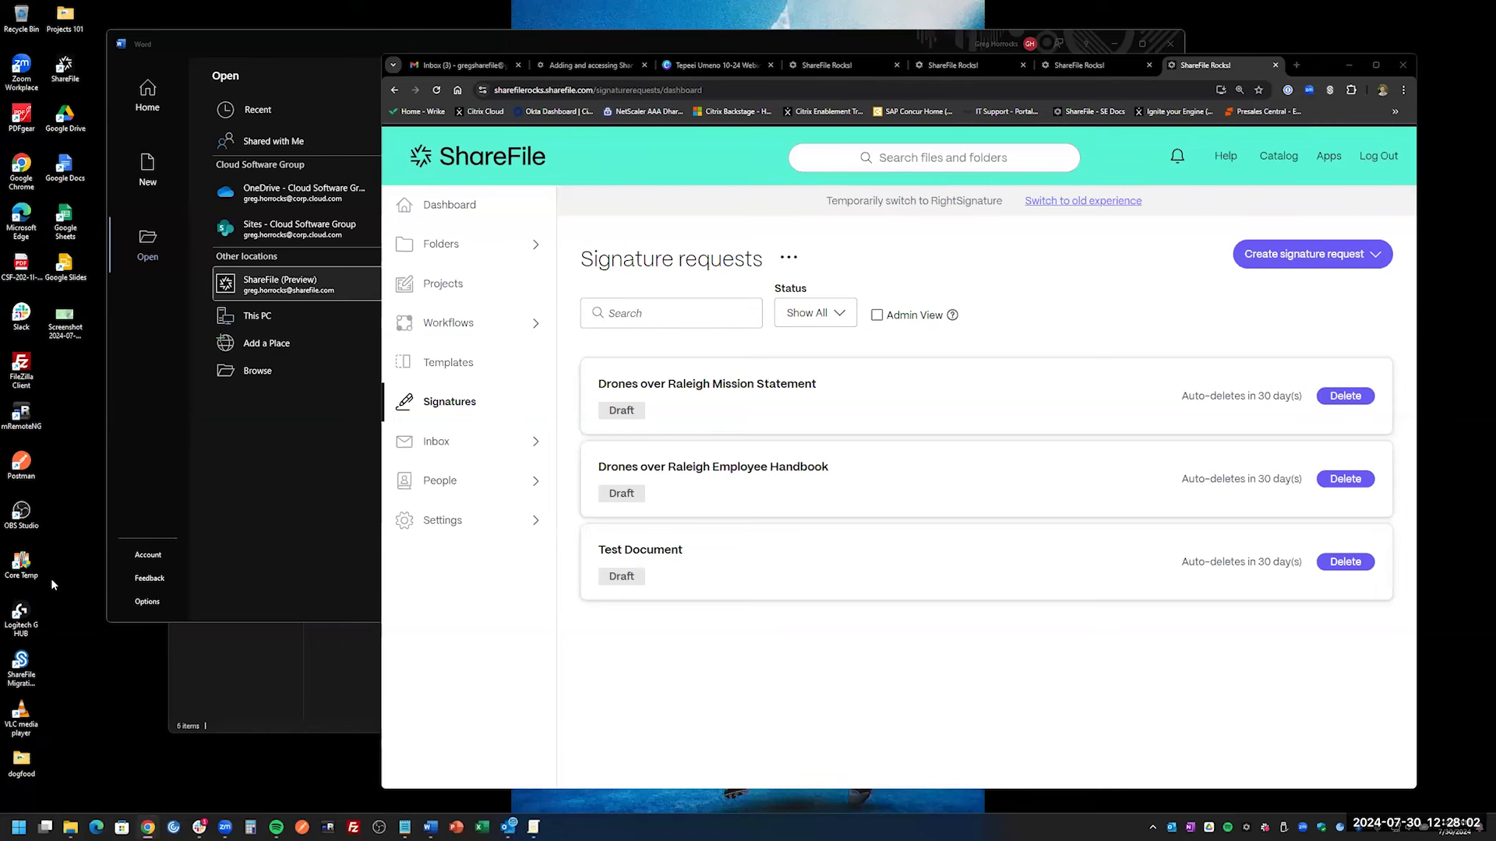
# Step: Bring Outlook forward, maximize it, and open the ShareFile for Outlook Options
pyautogui.click(510, 826)
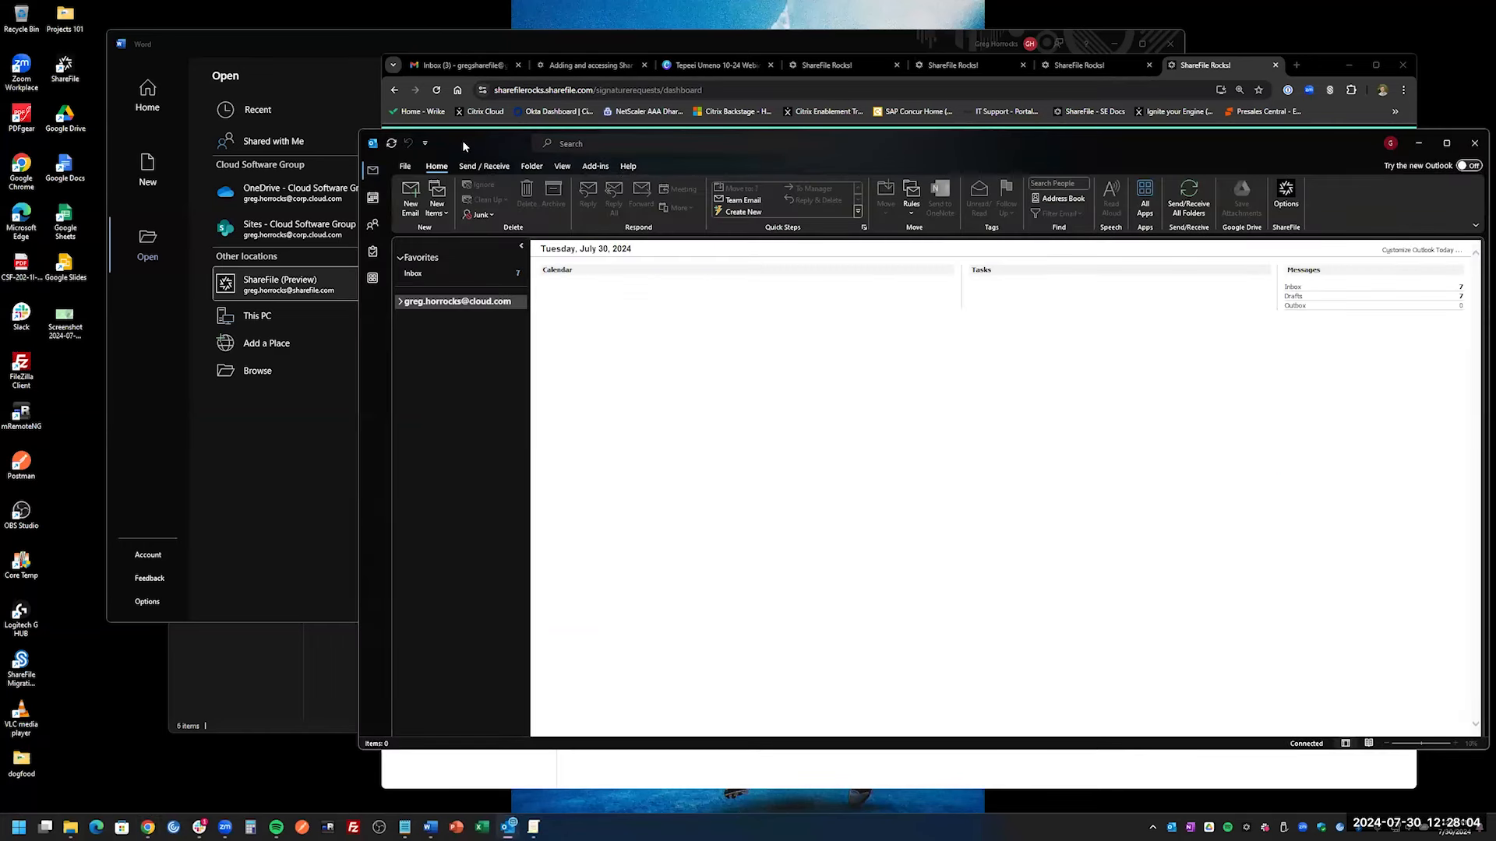
pyautogui.doubleClick(450, 142)
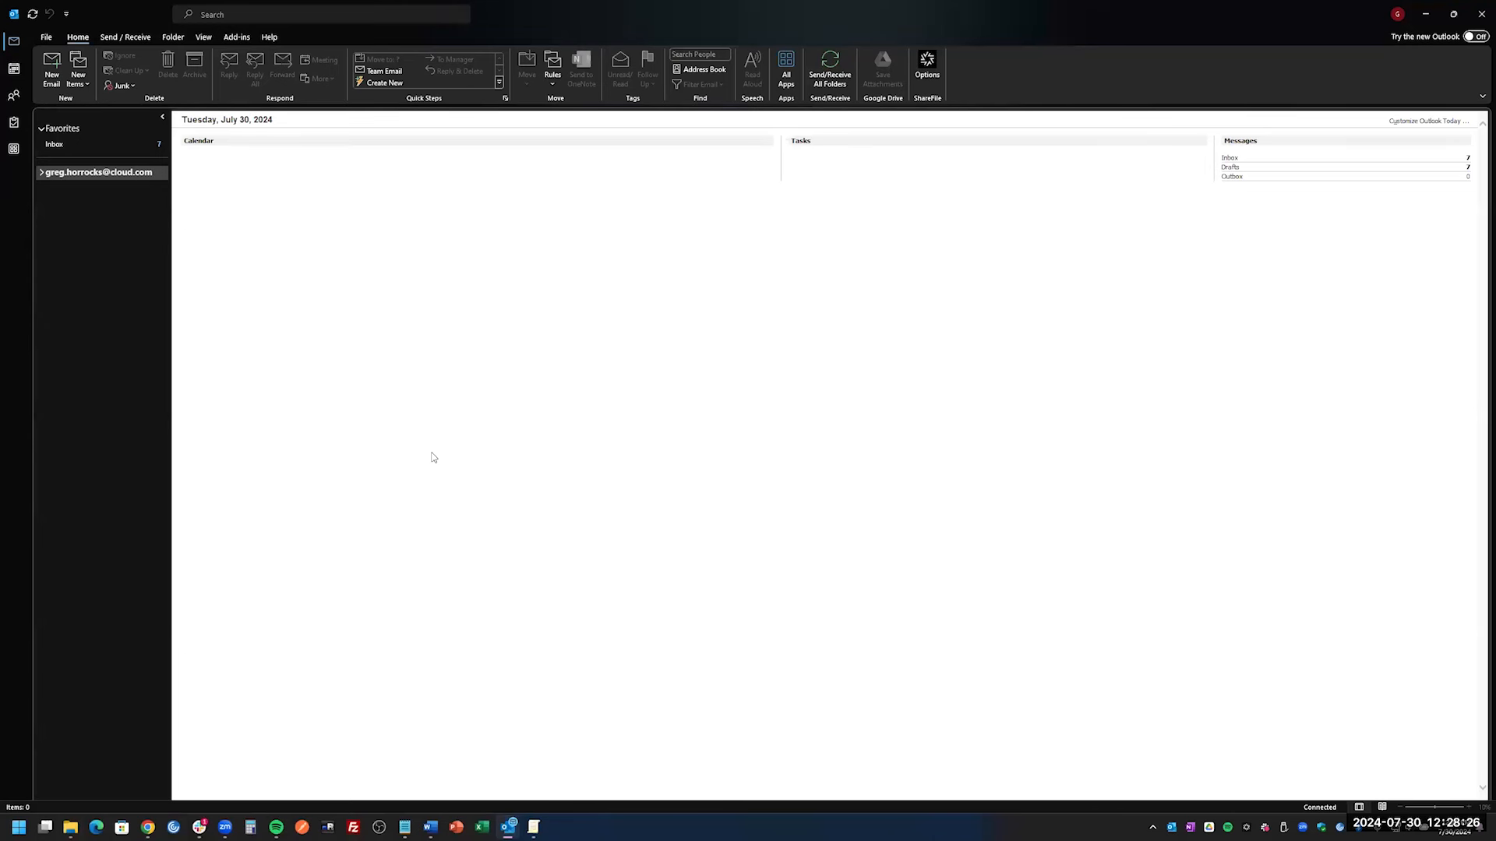
pyautogui.click(923, 69)
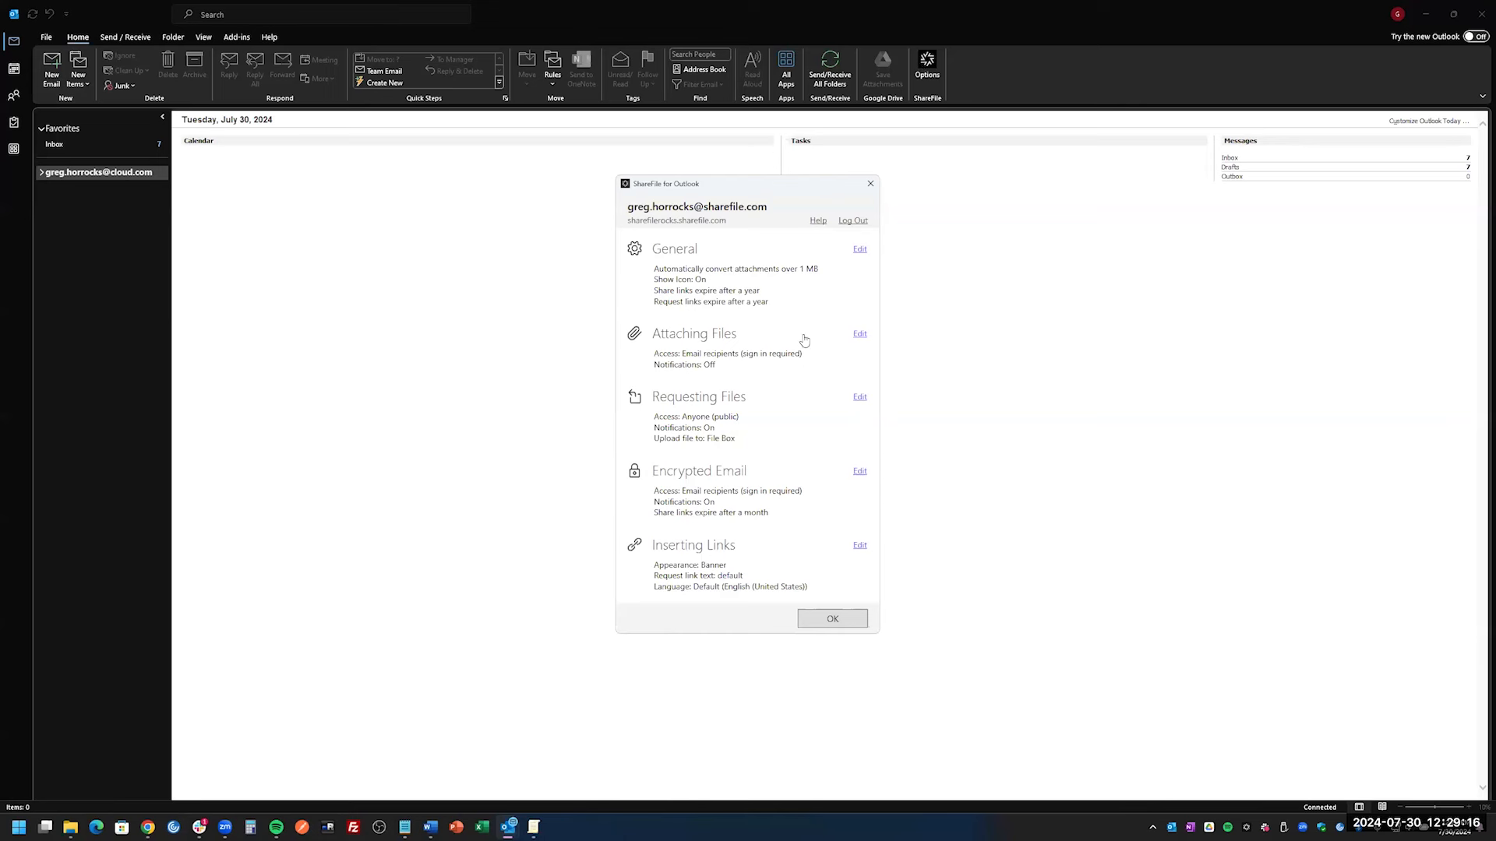
# Step: Review the General ShareFile settings, close both settings windows unchanged, and start a new email
pyautogui.click(860, 250)
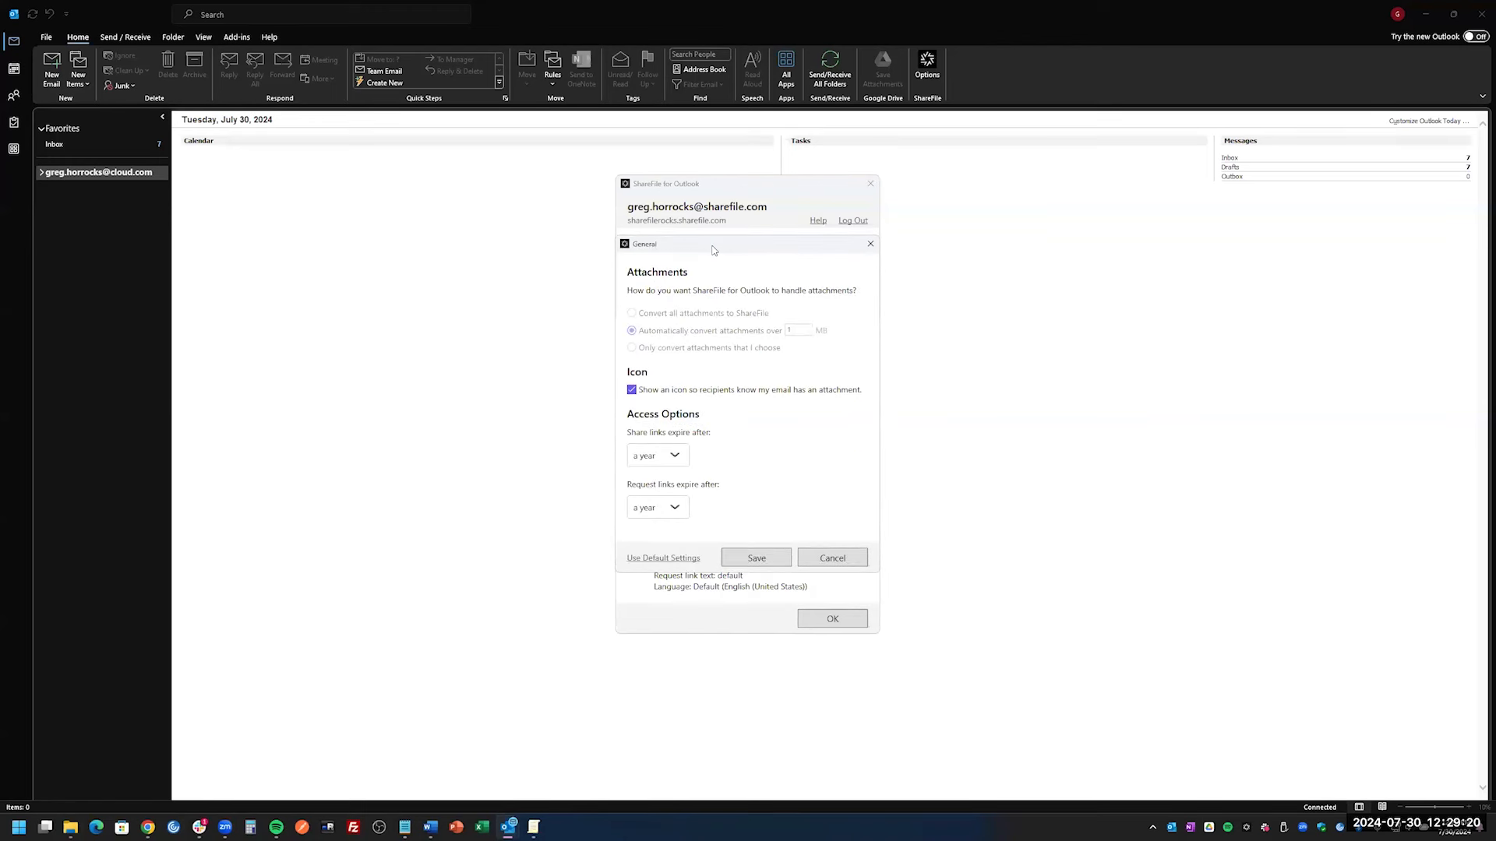
pyautogui.moveTo(714, 249); pyautogui.dragTo(717, 239)
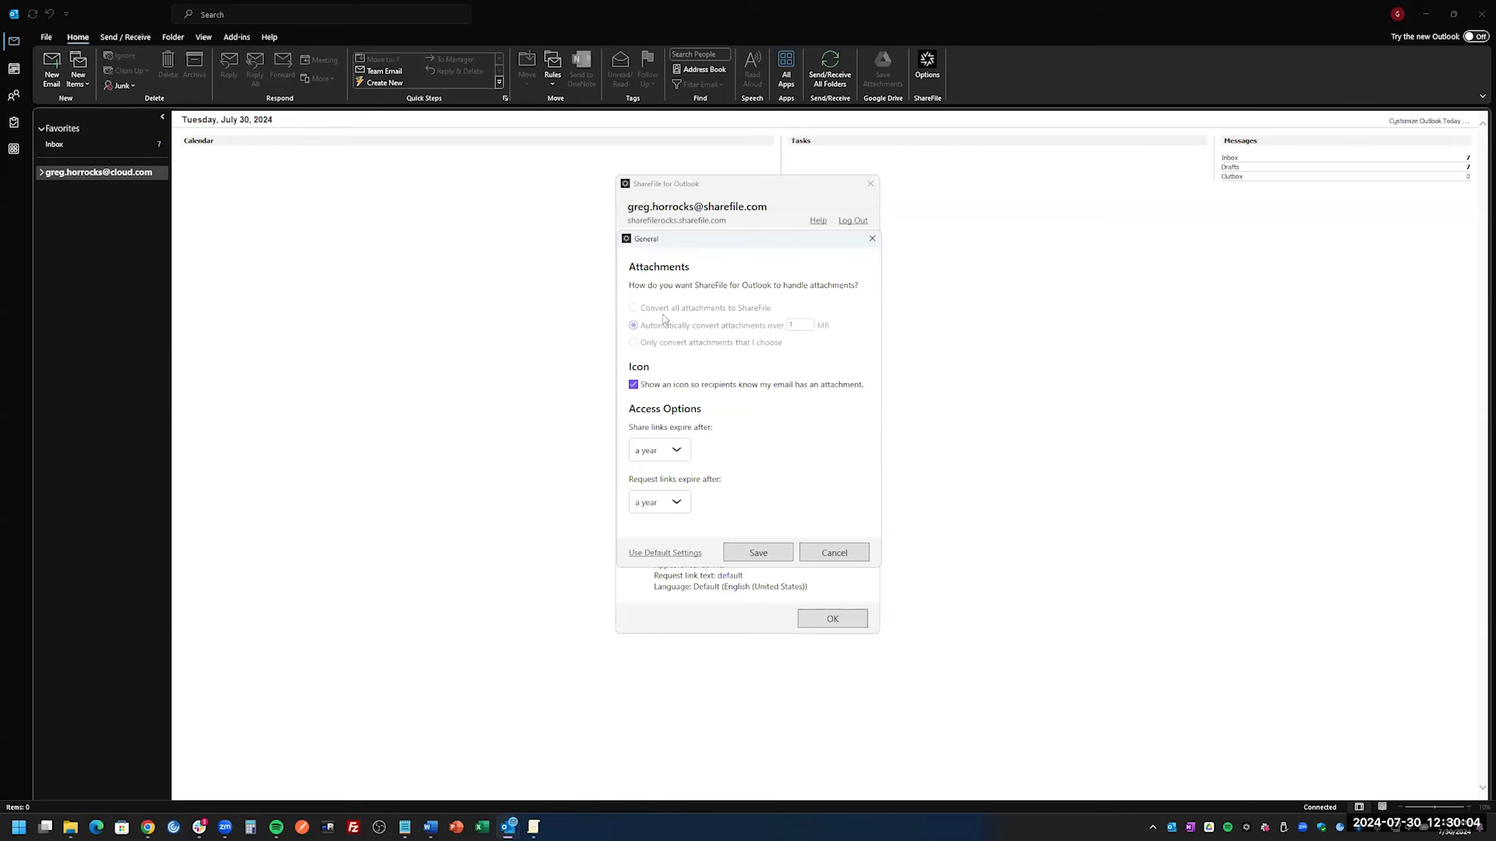
pyautogui.click(871, 239)
pyautogui.click(870, 184)
pyautogui.click(51, 68)
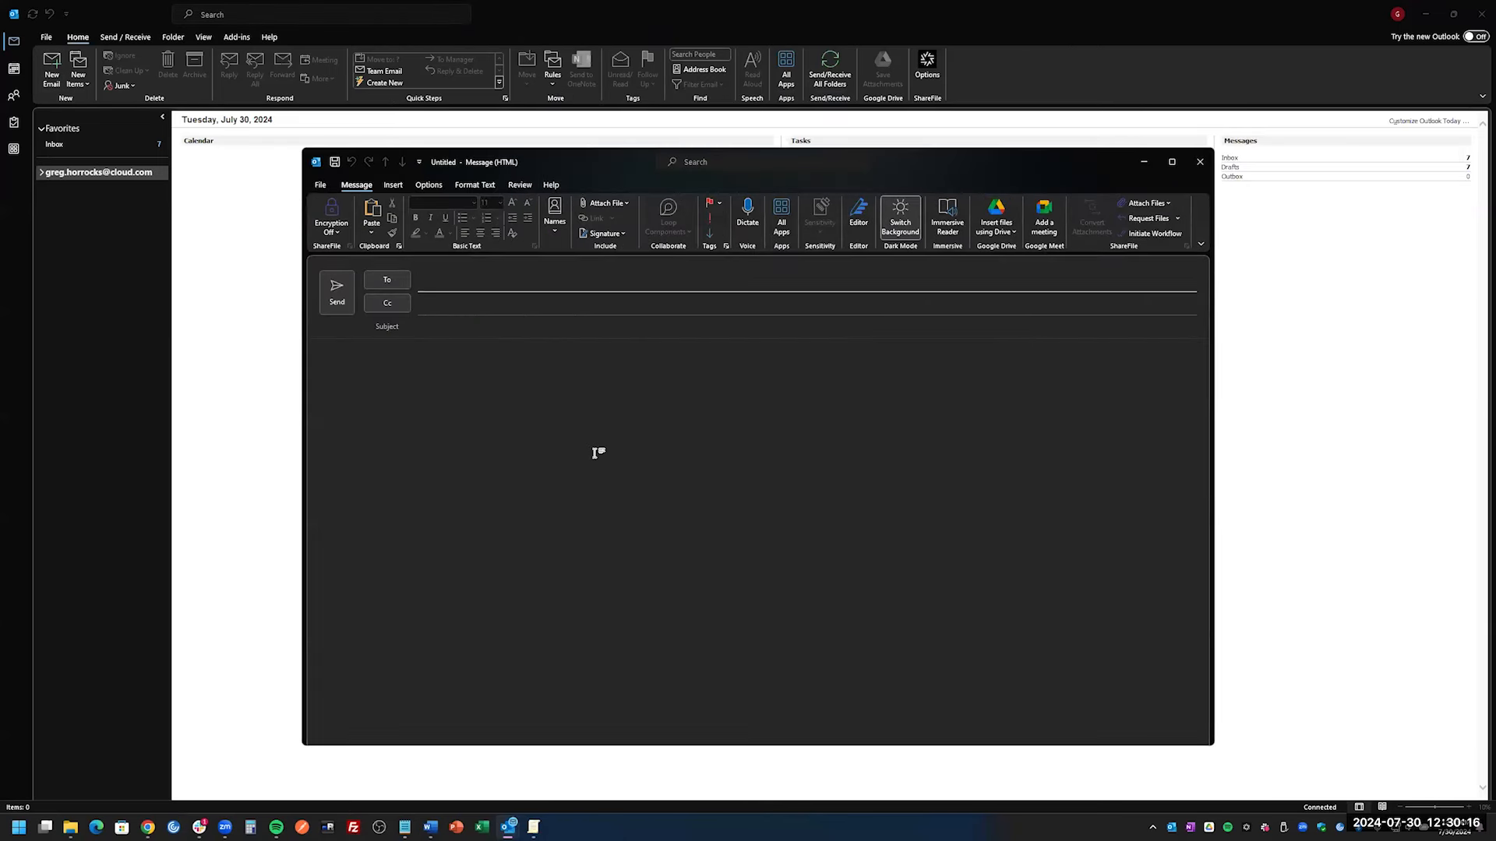
# Step: Drag Drones Over Raleigh Letterhead from the Projects 101 folder into the message body
pyautogui.click(70, 827)
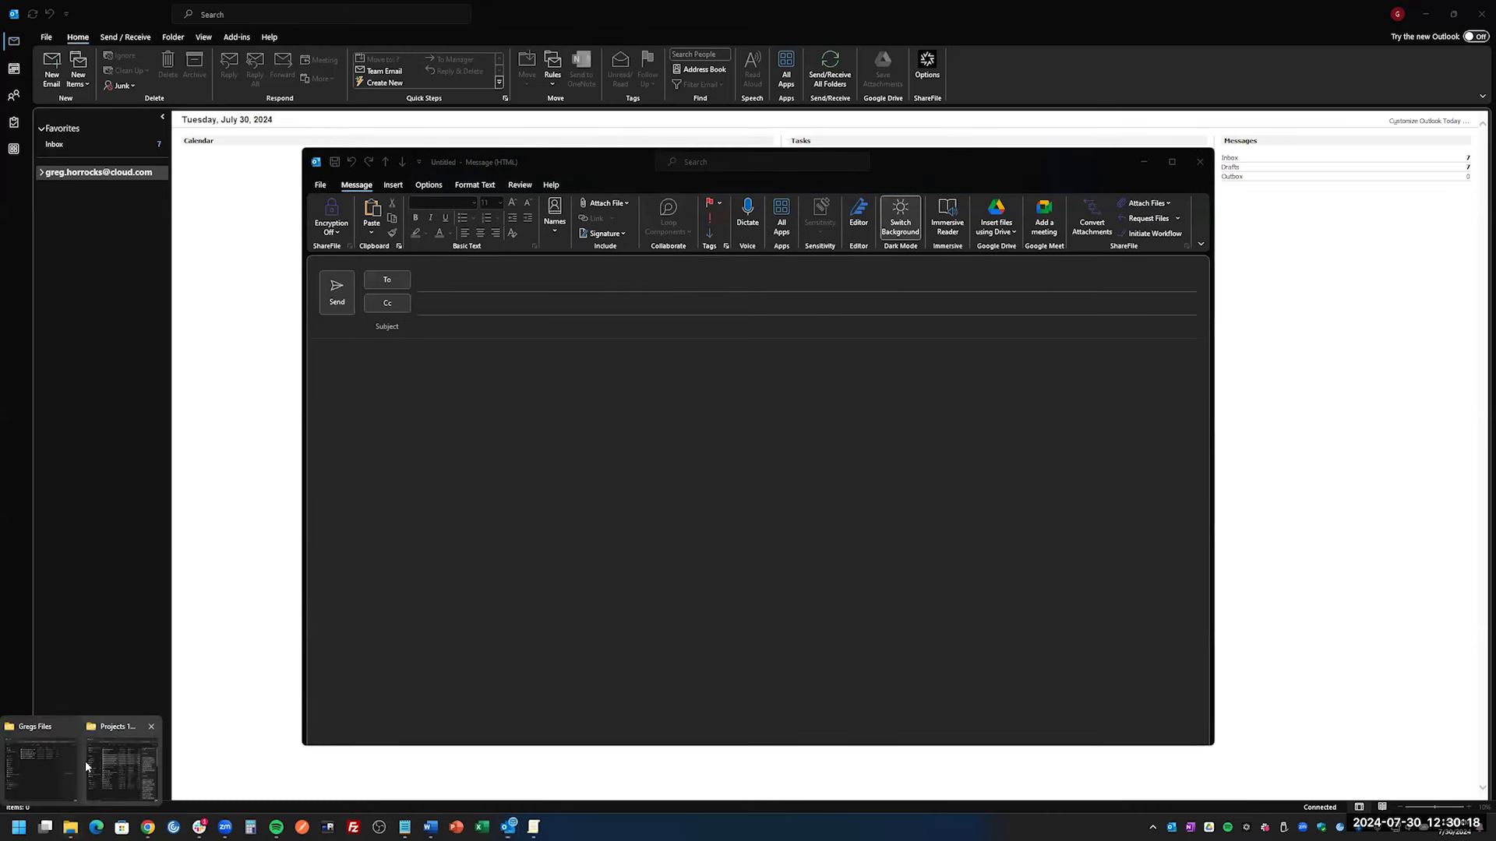
pyautogui.click(87, 767)
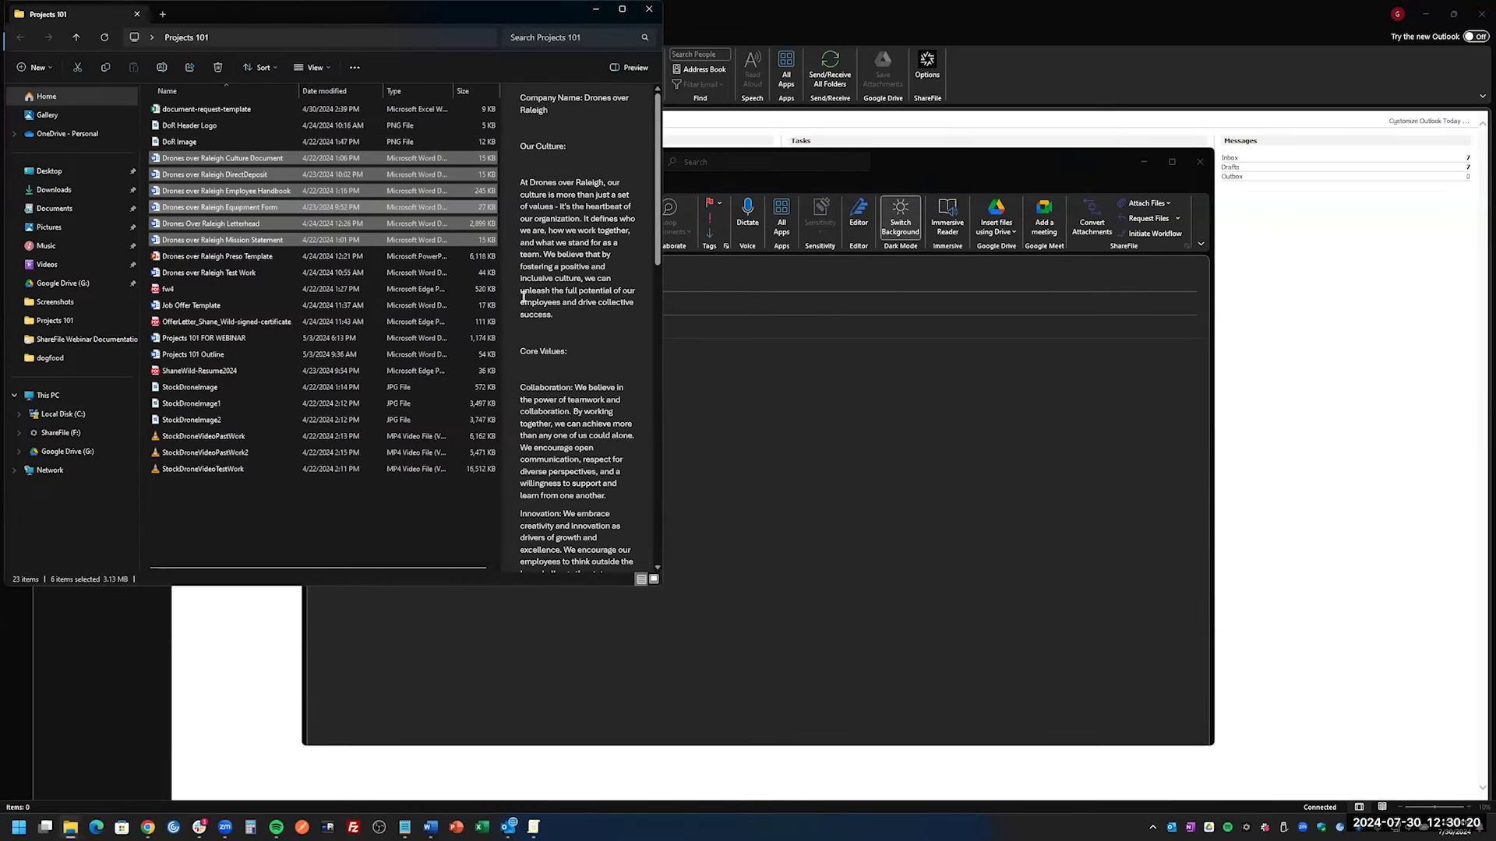
pyautogui.click(237, 225)
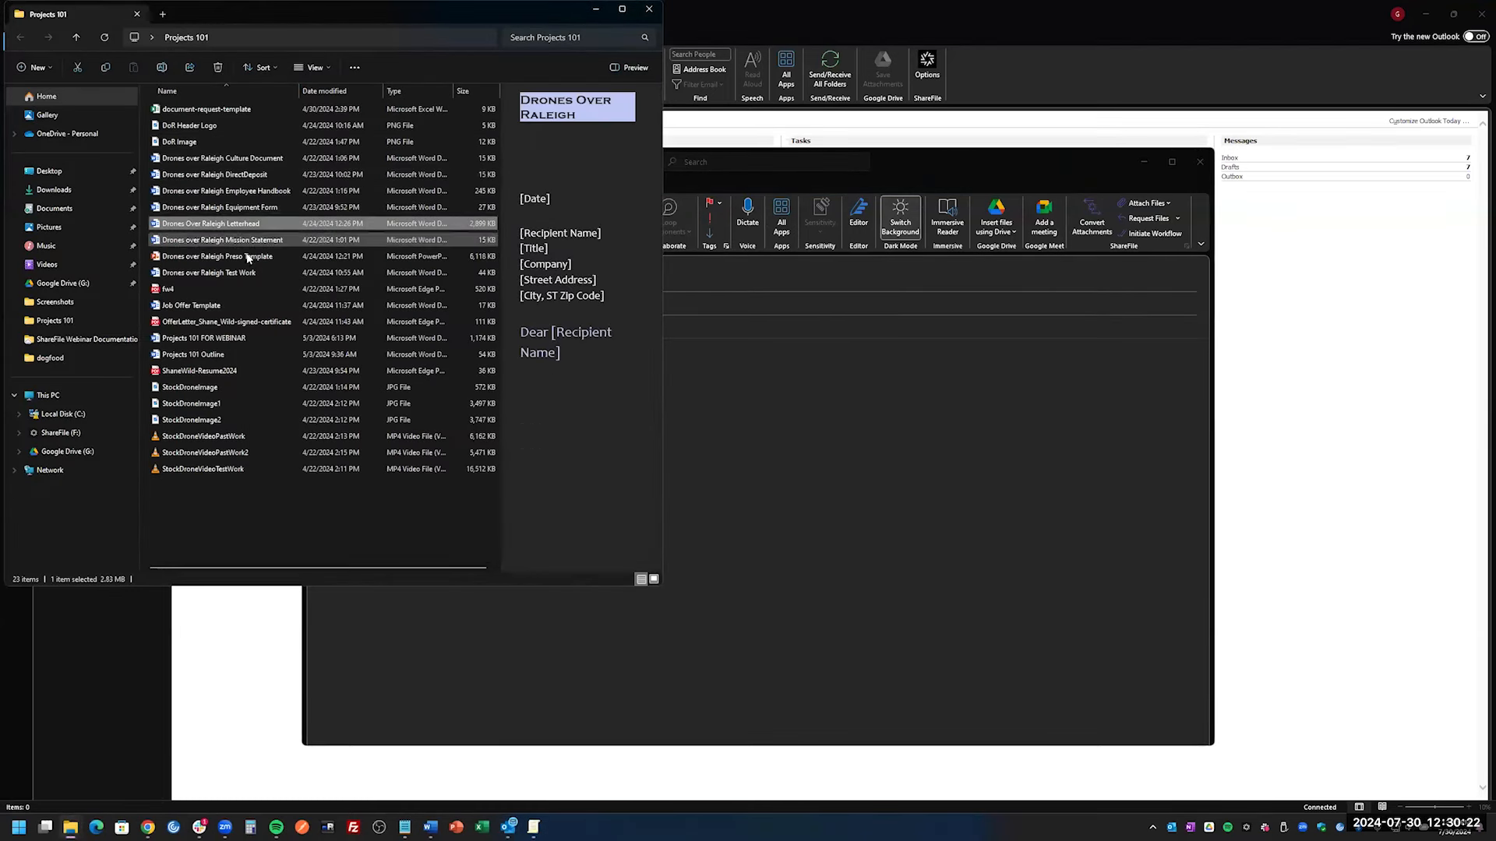
pyautogui.moveTo(212, 228); pyautogui.dragTo(815, 441)
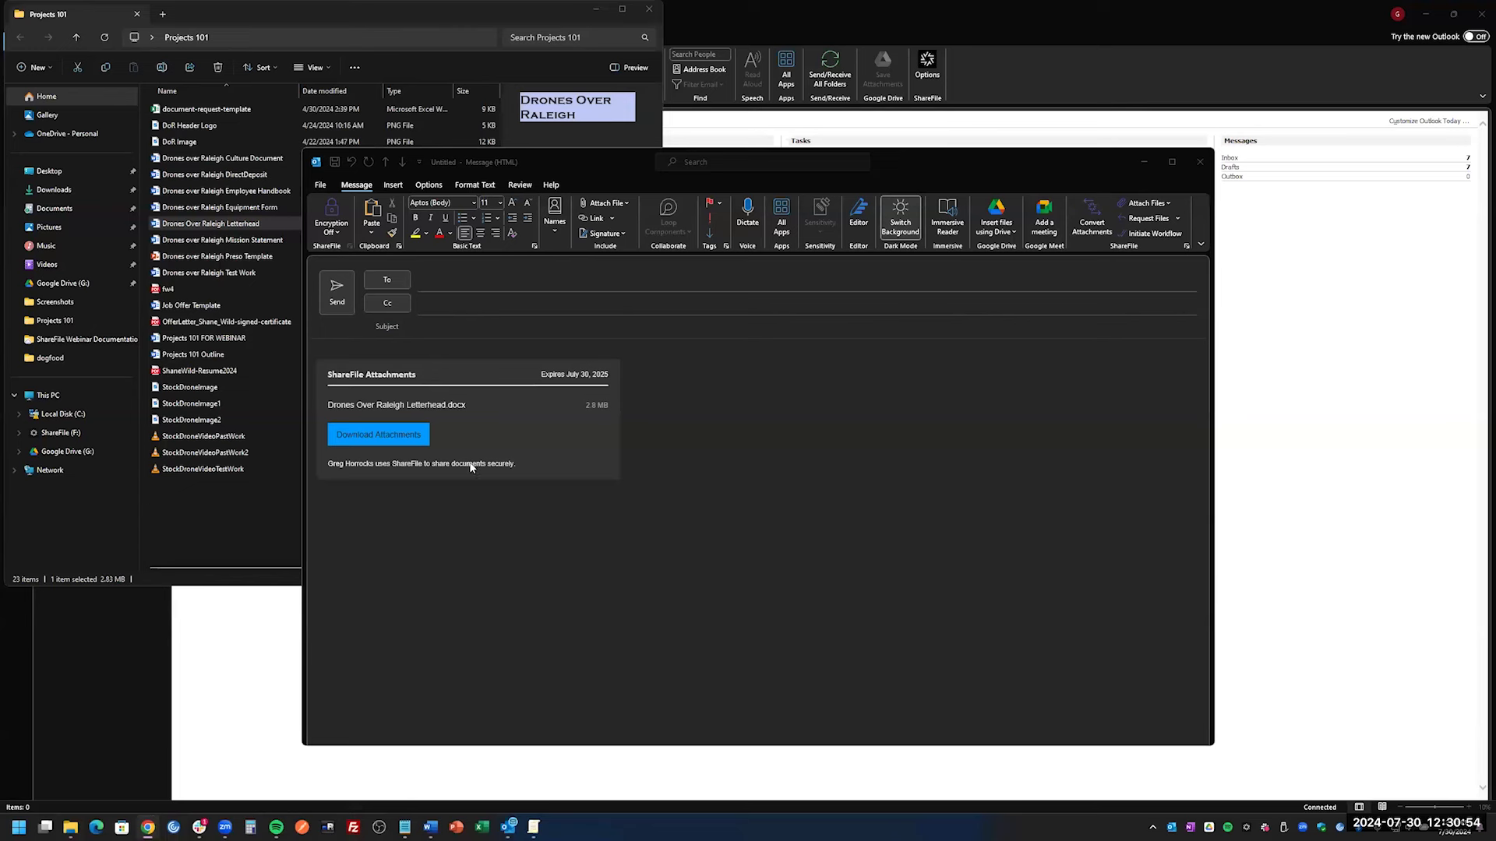
pyautogui.click(660, 452)
pyautogui.press('Return')
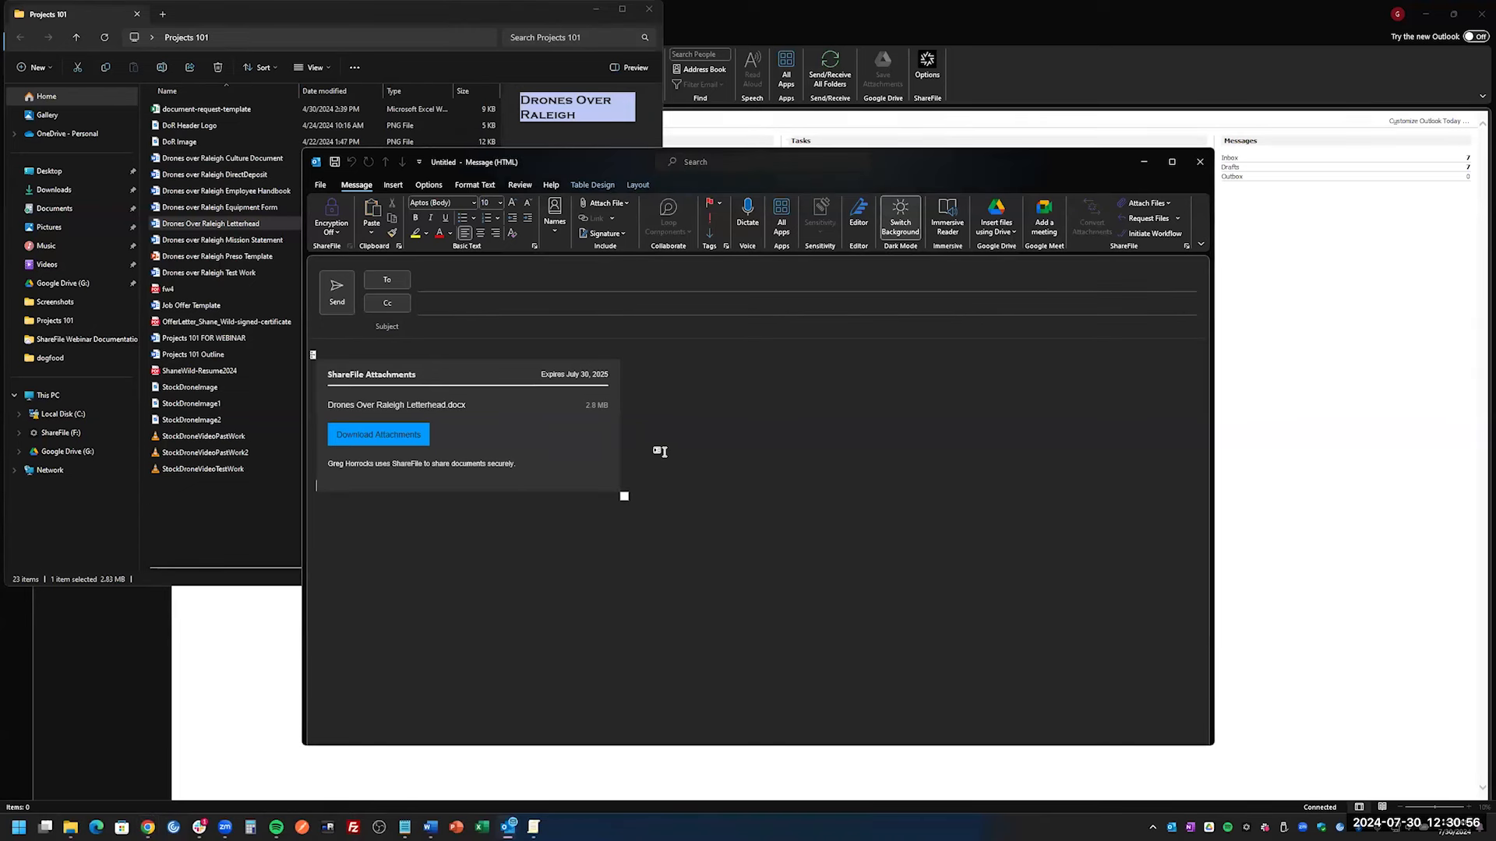
pyautogui.click(440, 351)
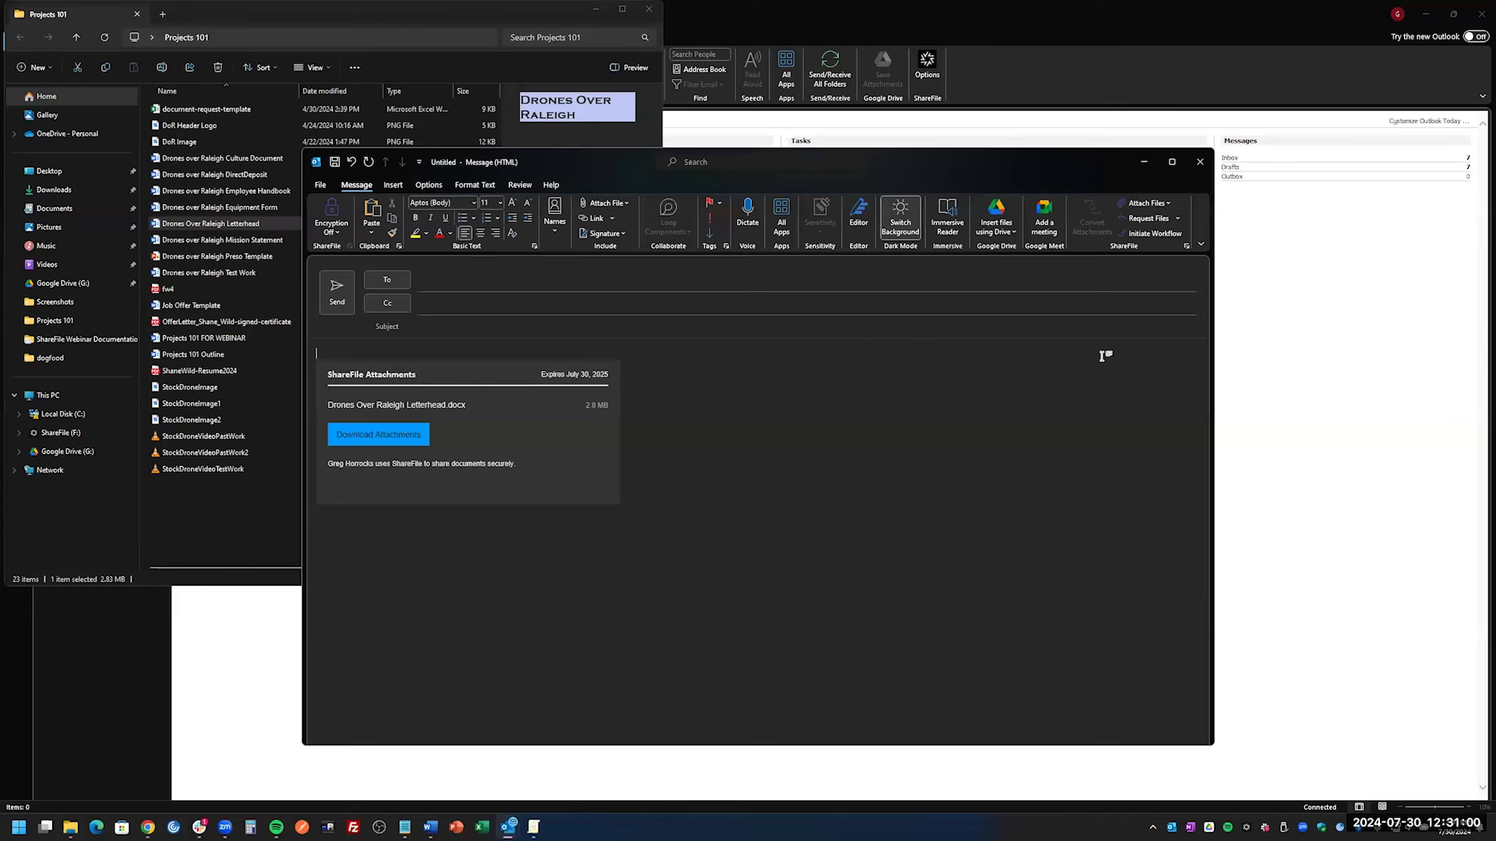
# Step: Attach Test Document.docx from ShareFile's Shared Folders > July 30 2024 Webinar folder
pyautogui.click(1168, 204)
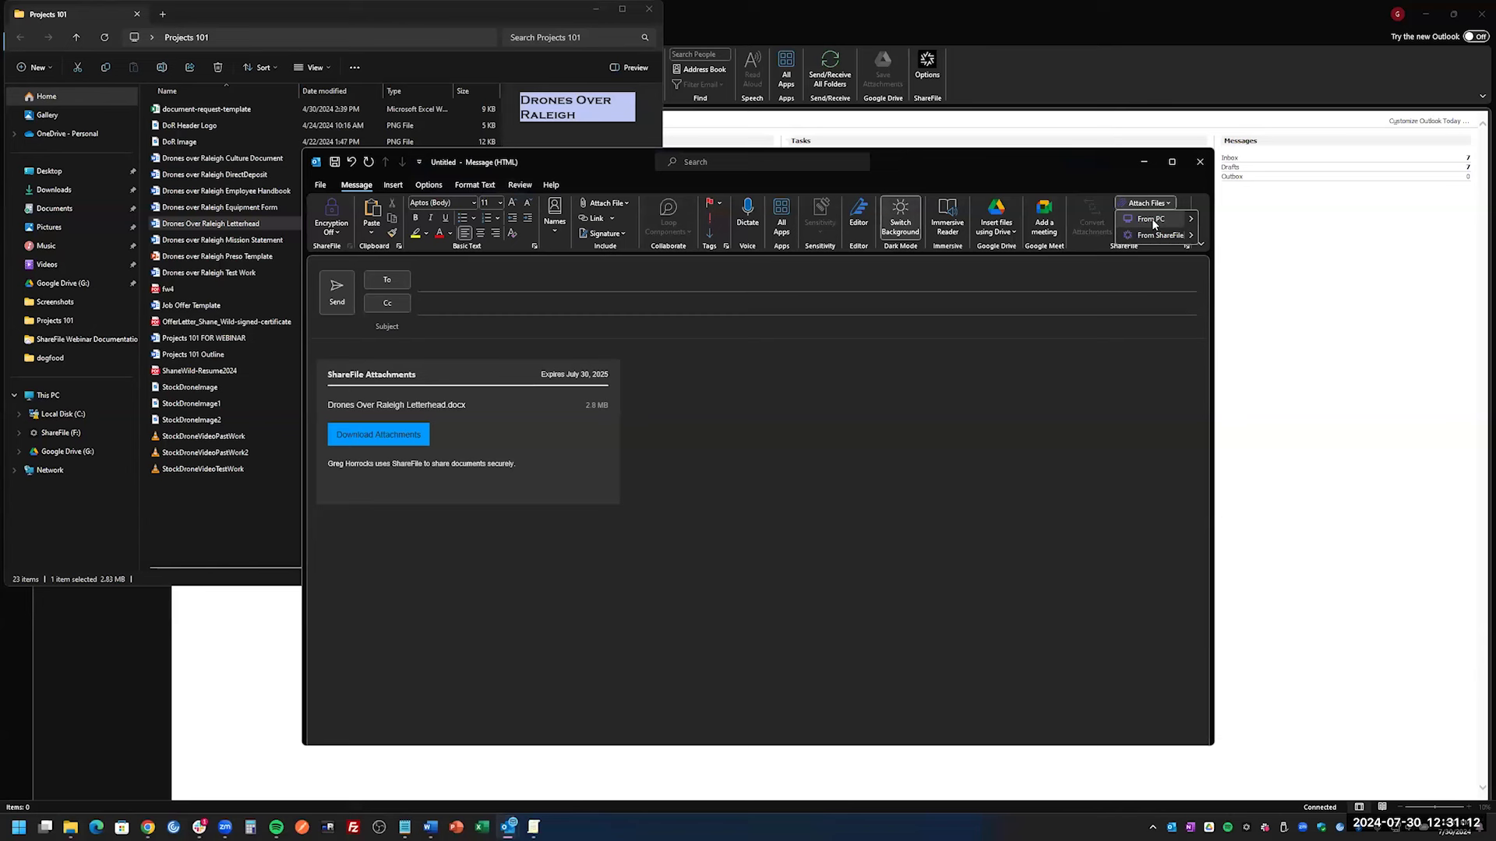
pyautogui.moveTo(1190, 238)
pyautogui.click(1160, 235)
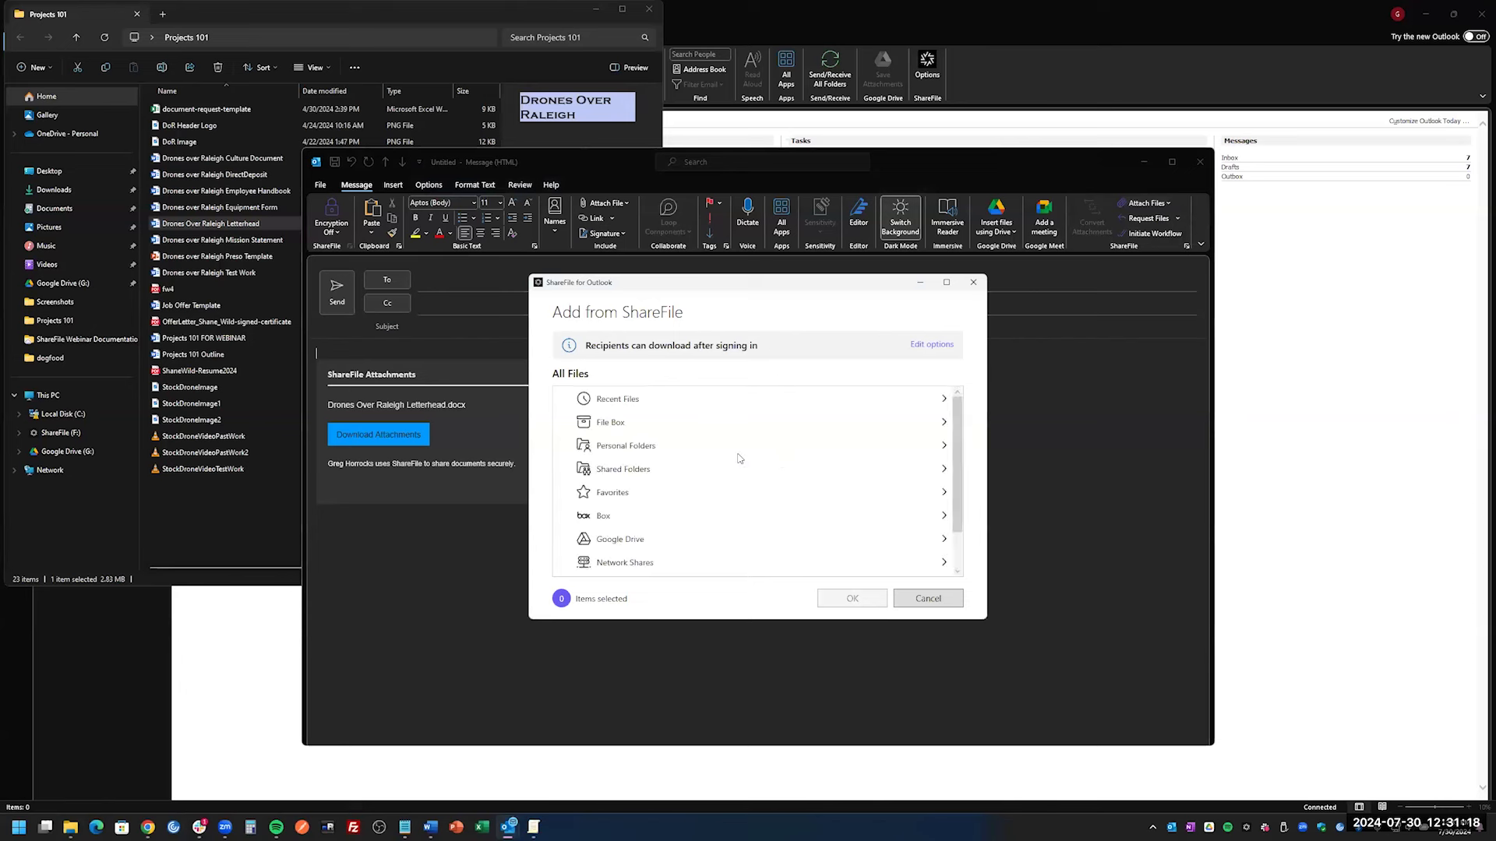
pyautogui.click(618, 468)
pyautogui.scroll(-3, 635, 484)
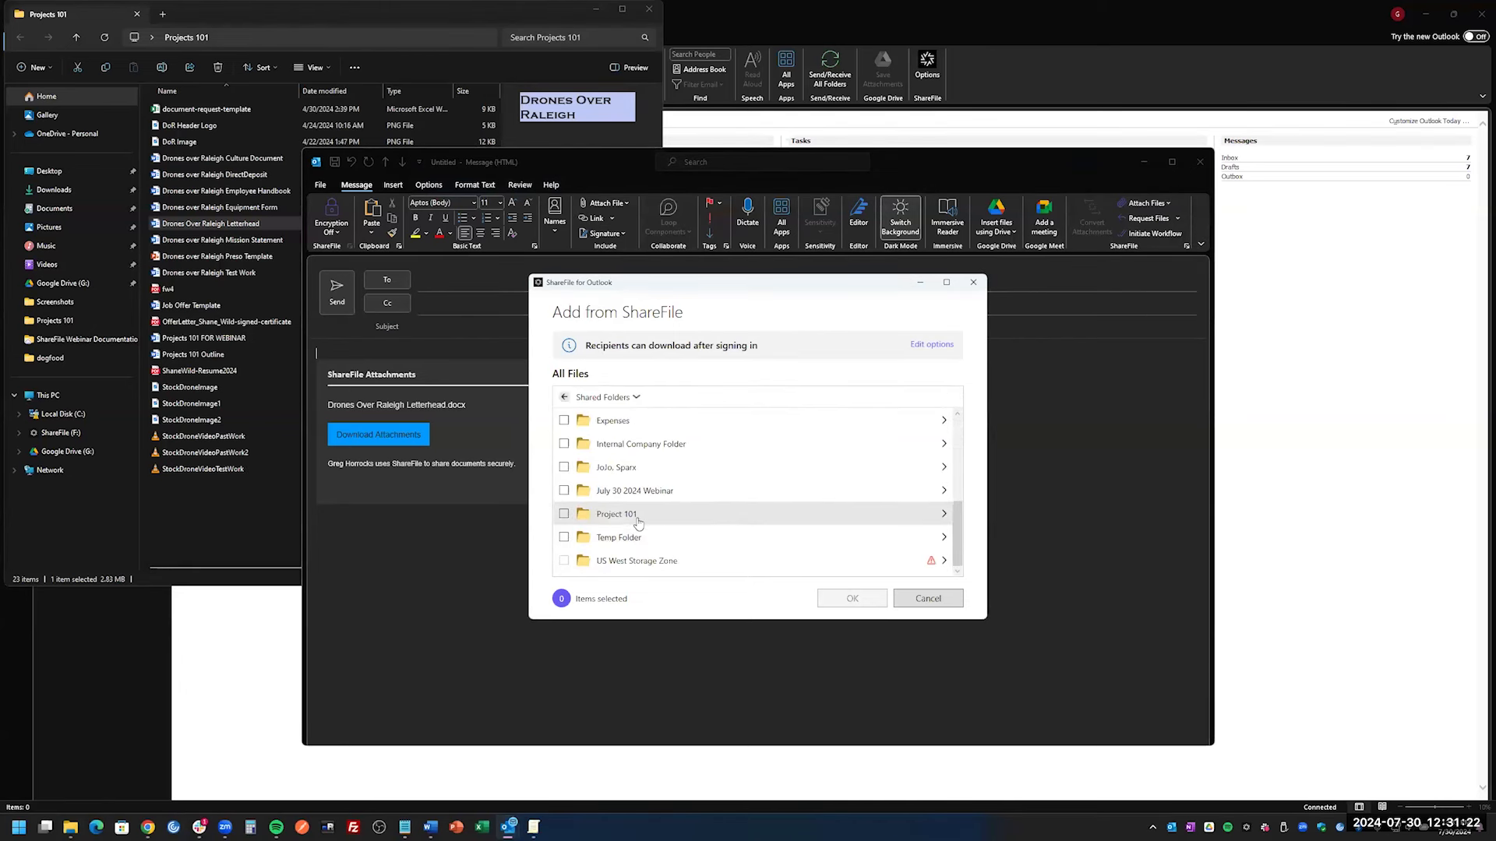
pyautogui.click(621, 492)
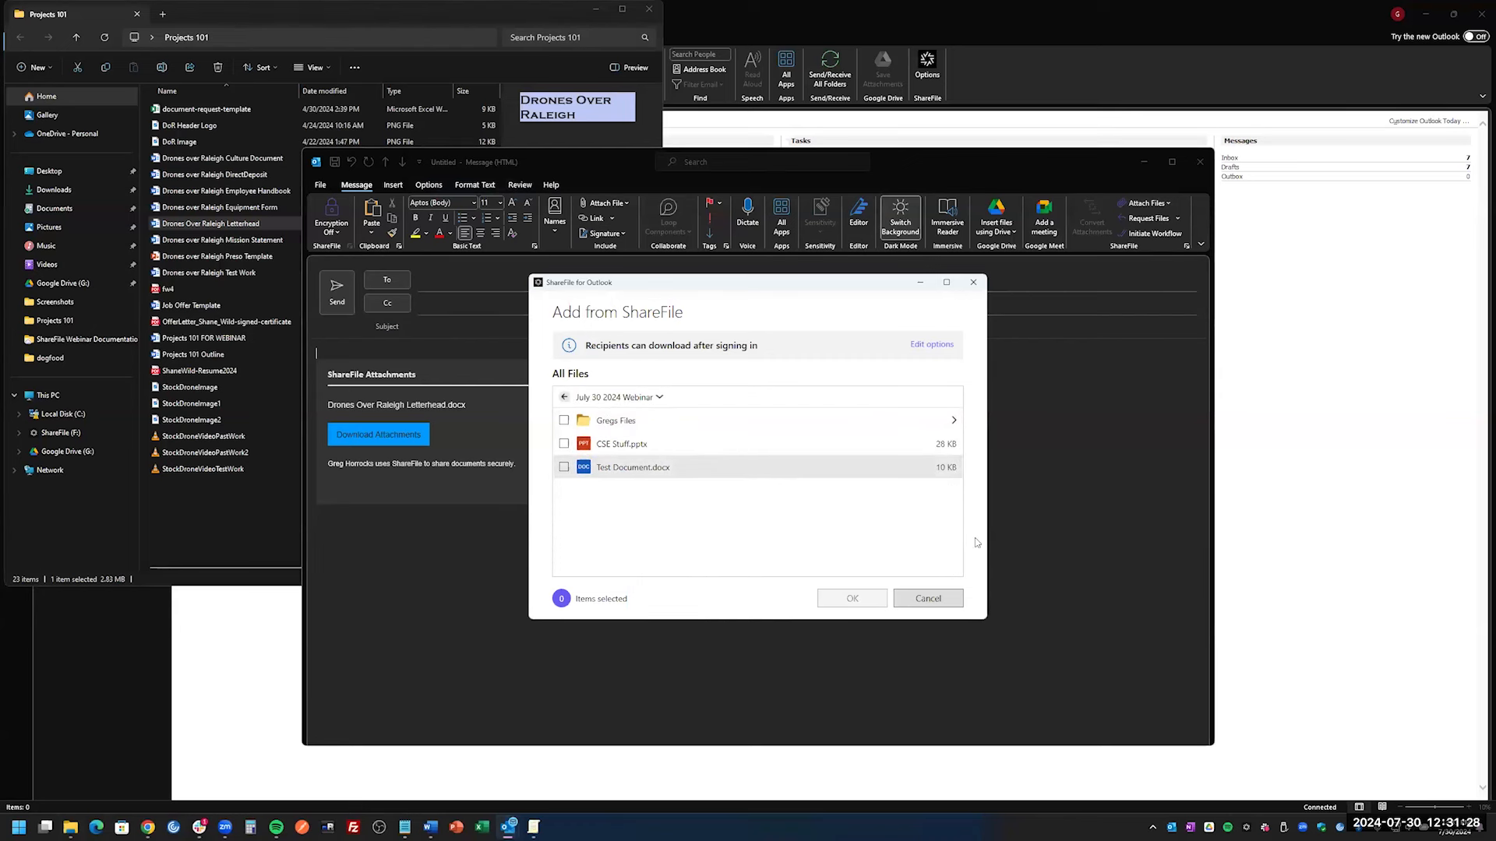
pyautogui.click(564, 466)
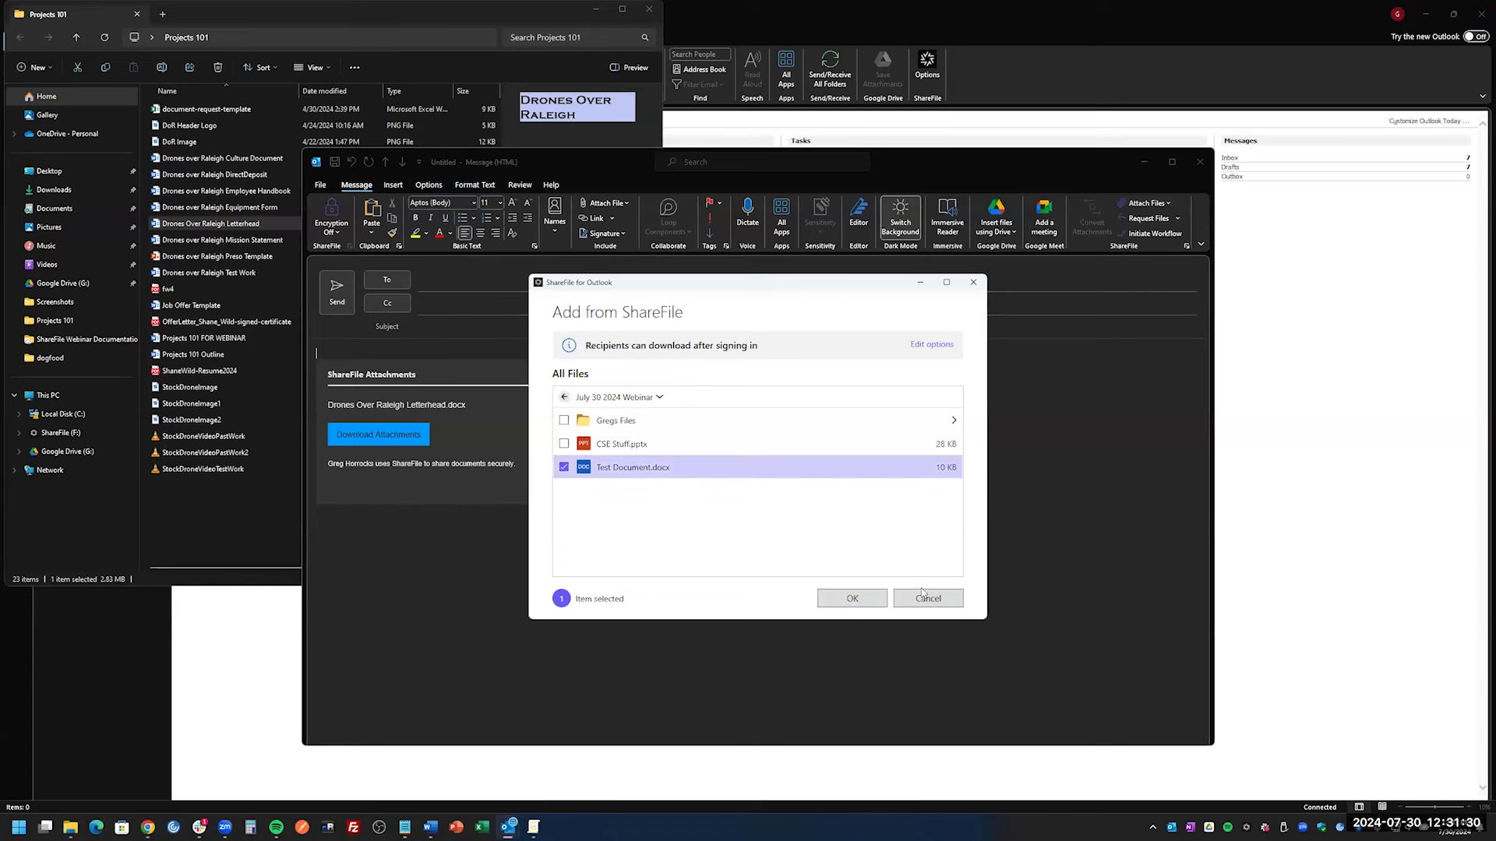
pyautogui.click(852, 597)
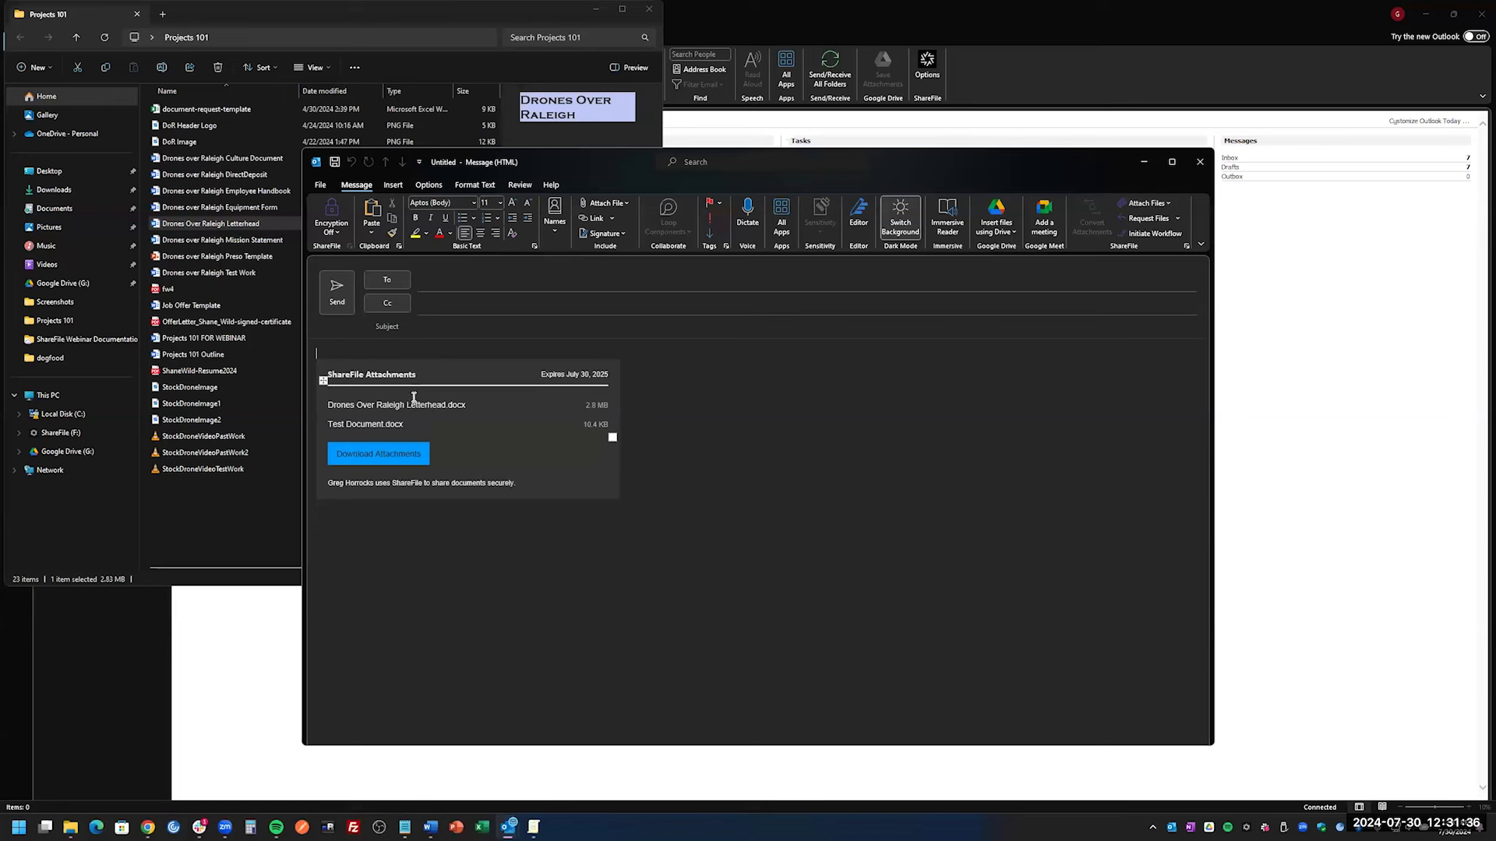
pyautogui.moveTo(328, 405); pyautogui.dragTo(466, 410)
pyautogui.moveTo(328, 424); pyautogui.dragTo(413, 425)
pyautogui.click(425, 425)
pyautogui.click(718, 549)
# Step: Open the custom Request Files options and expand the 'To upload files, require recipients to' choices
pyautogui.click(1178, 220)
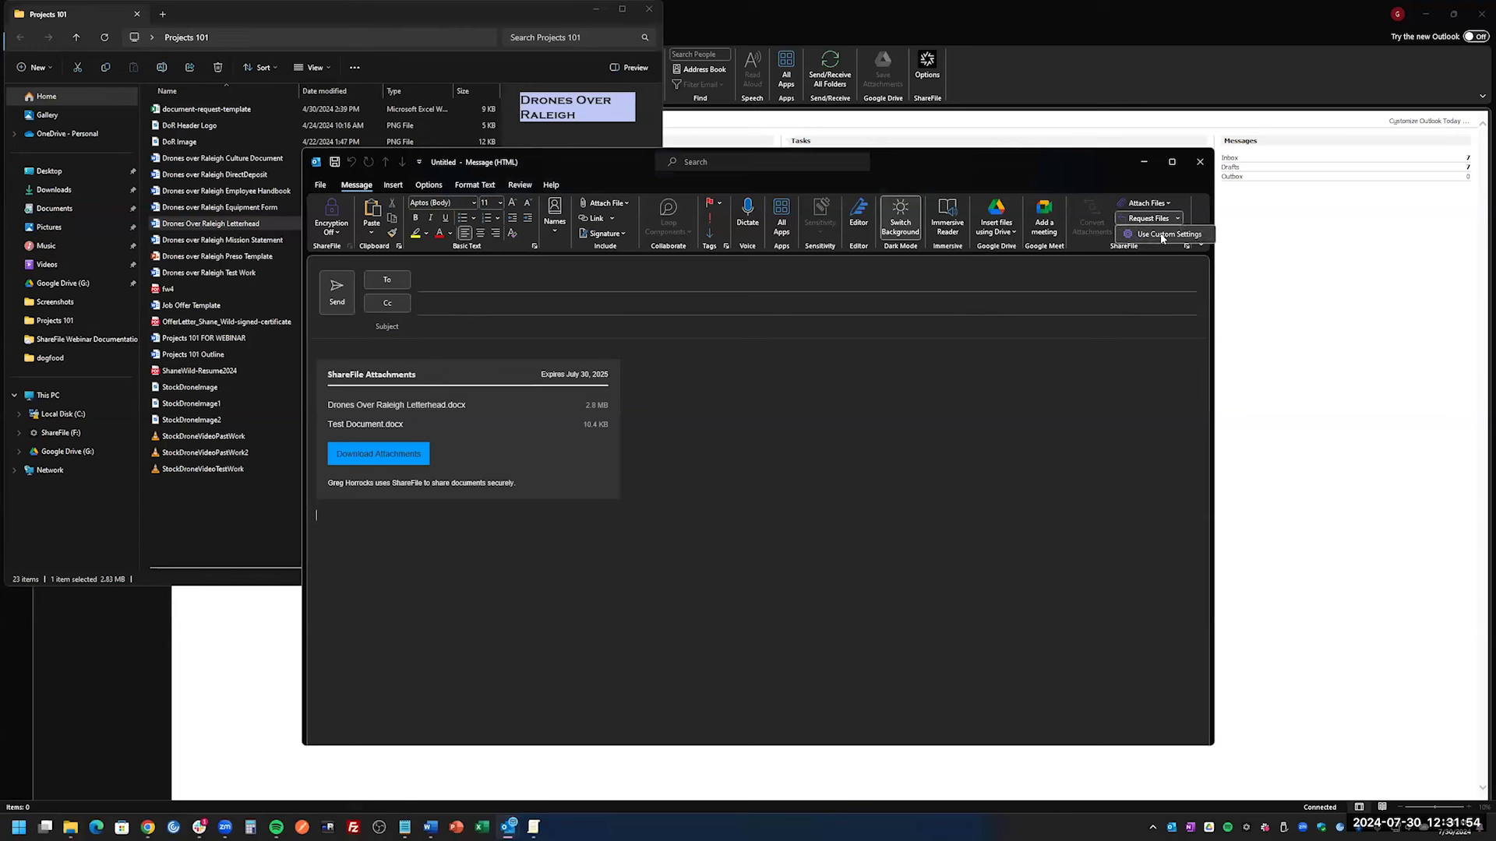
pyautogui.click(1161, 234)
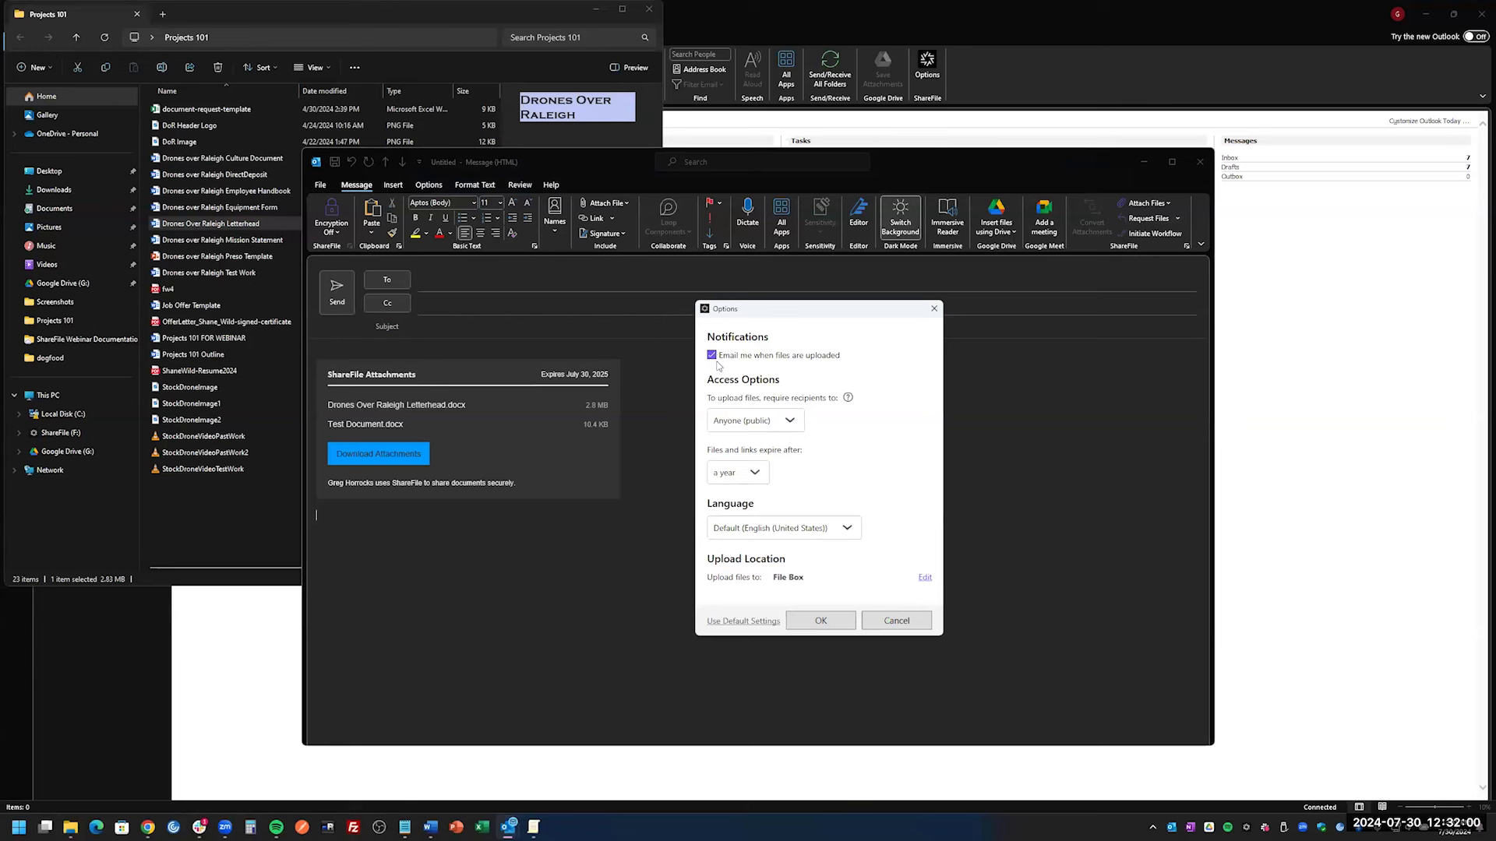
pyautogui.click(781, 423)
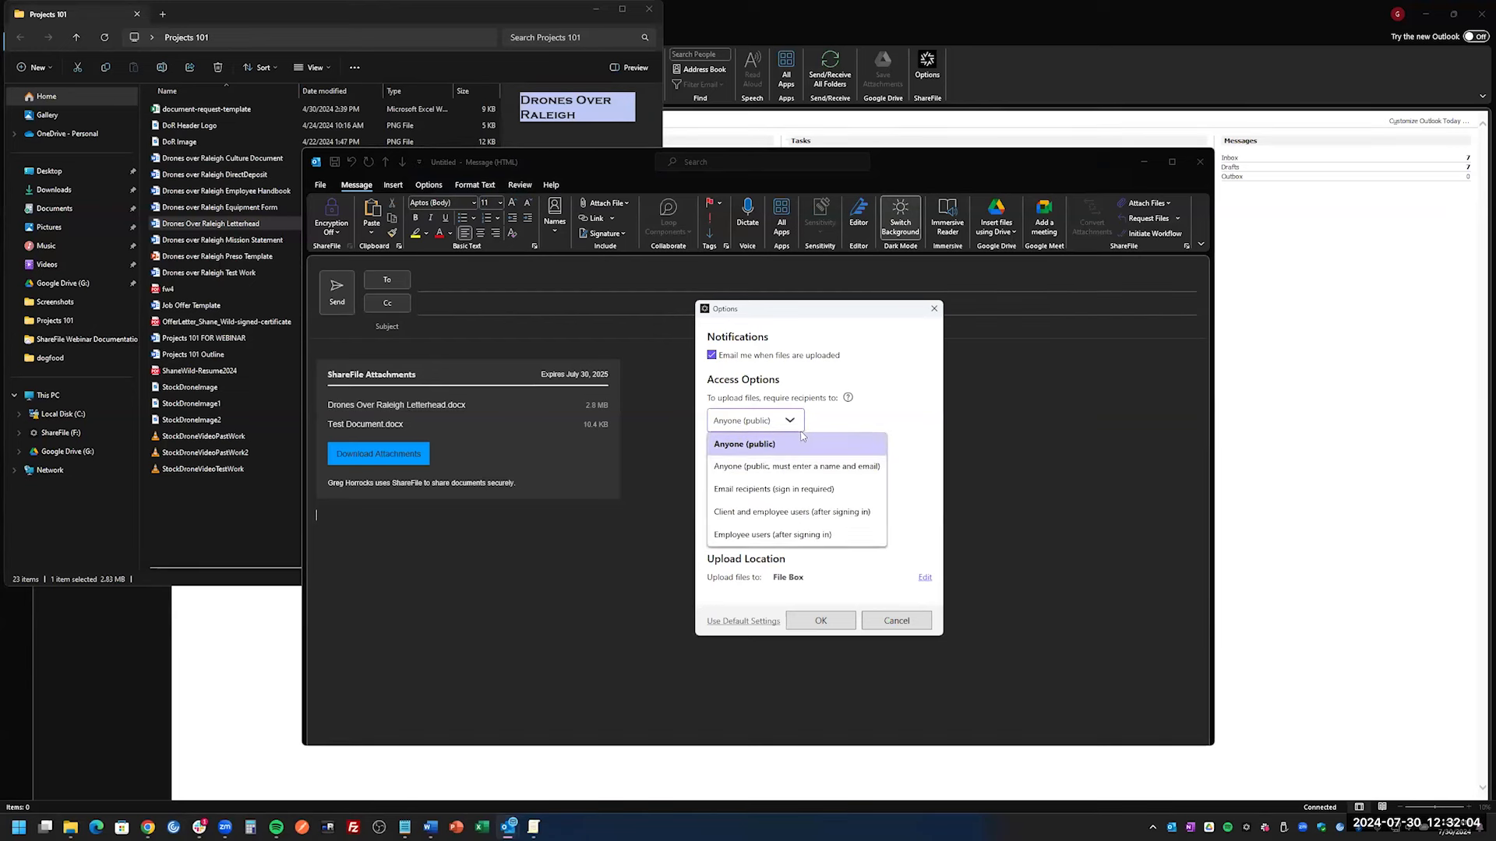
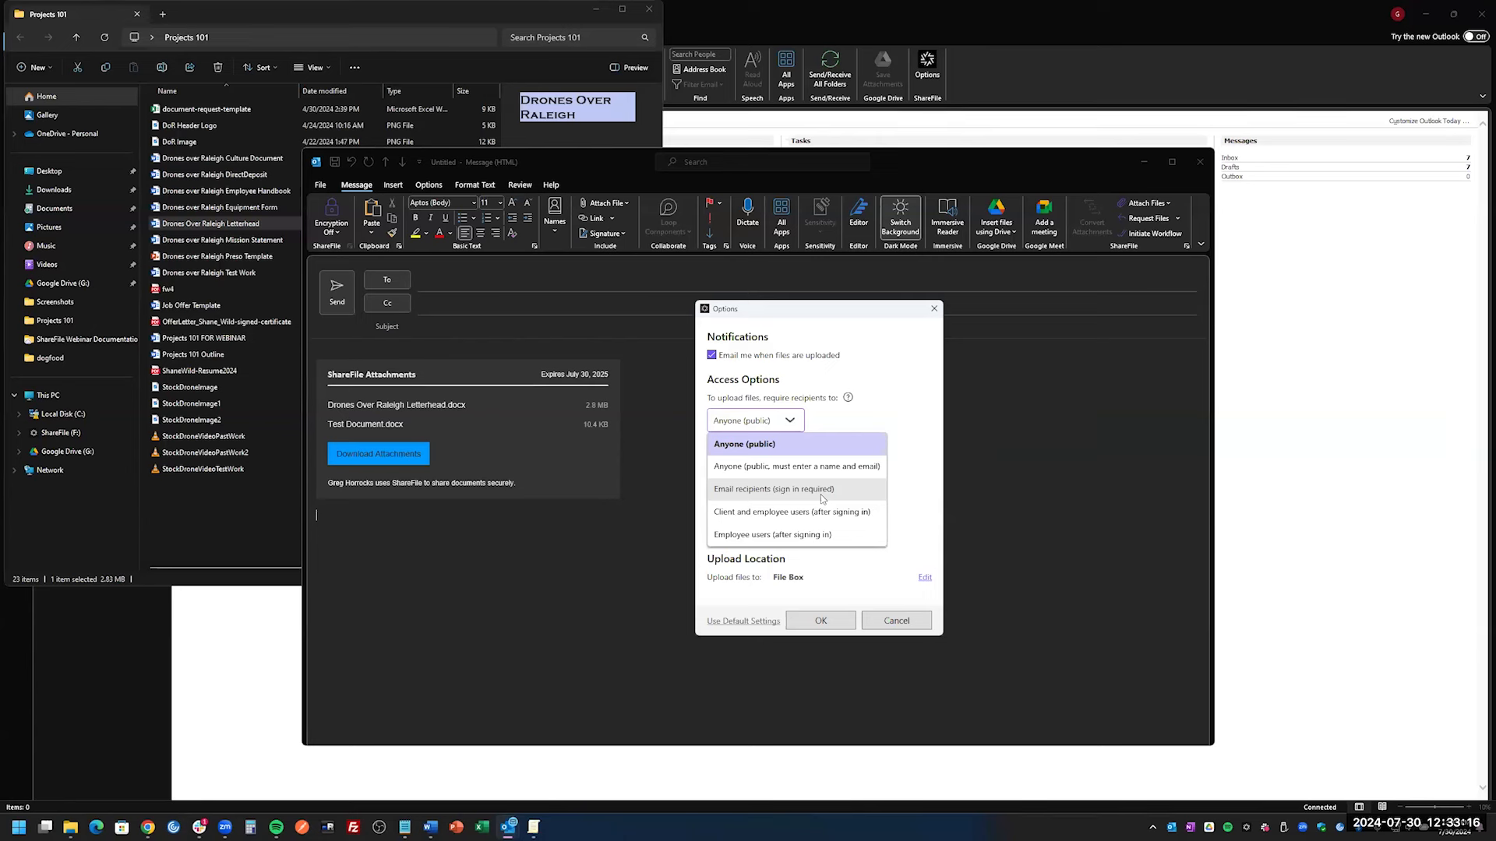
# Step: Leave the Request Files options unchanged at Anyone (public), then discard the draft message without saving
pyautogui.click(742, 554)
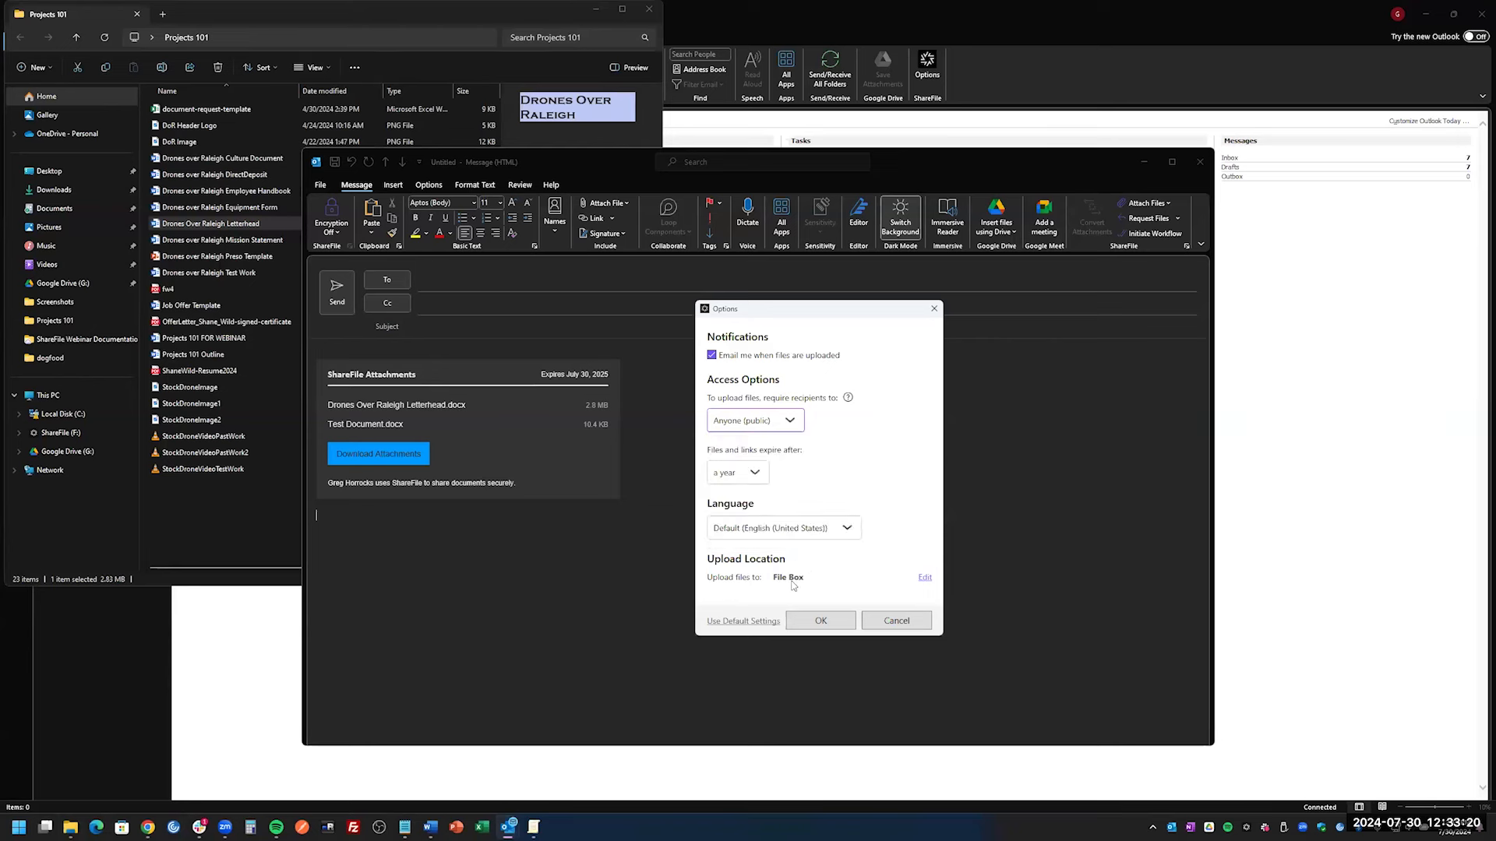
pyautogui.click(926, 580)
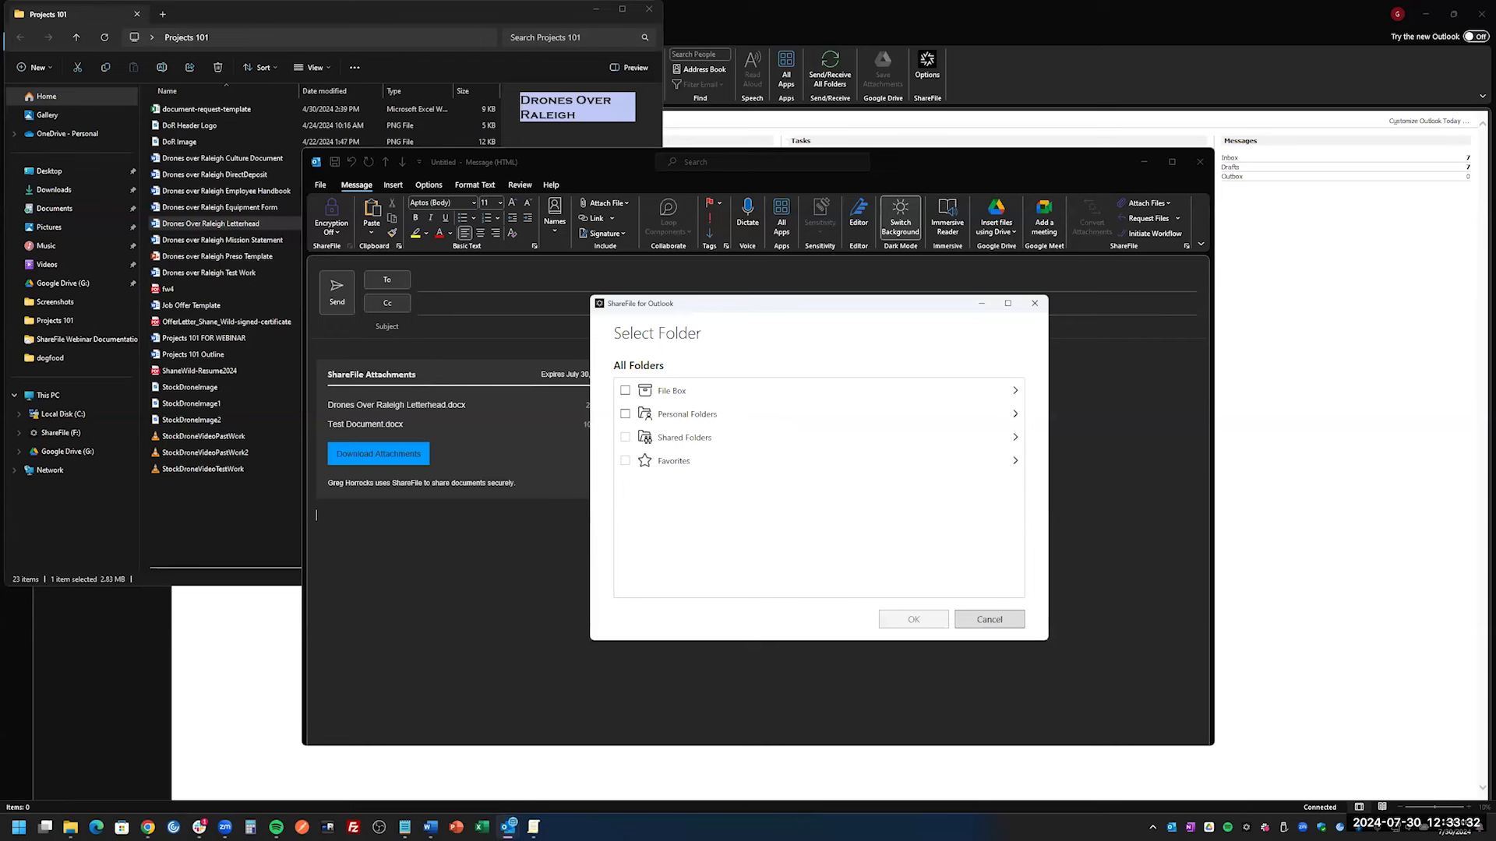
pyautogui.click(991, 619)
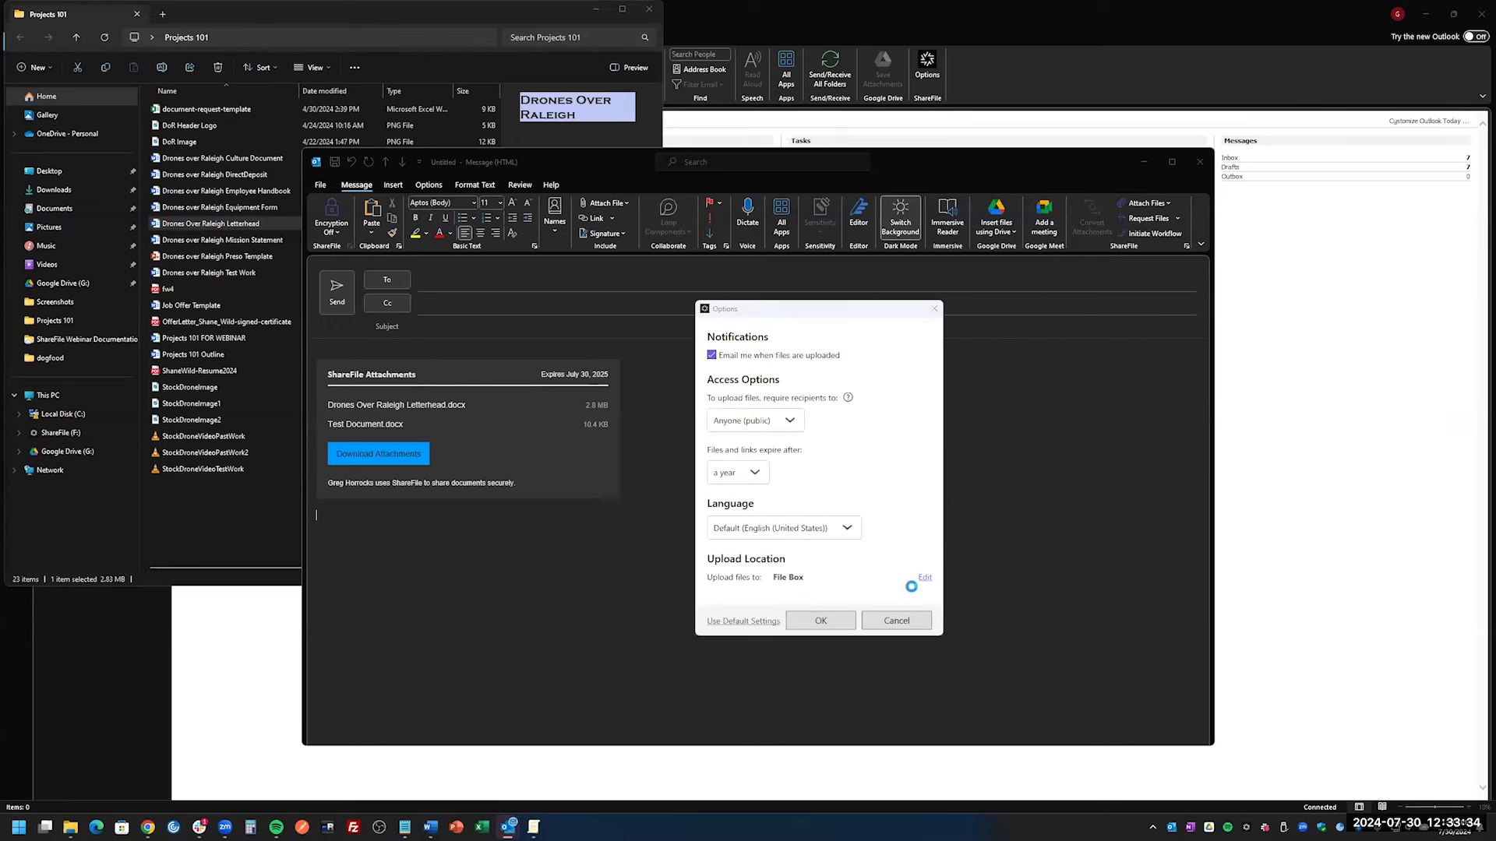
pyautogui.click(896, 620)
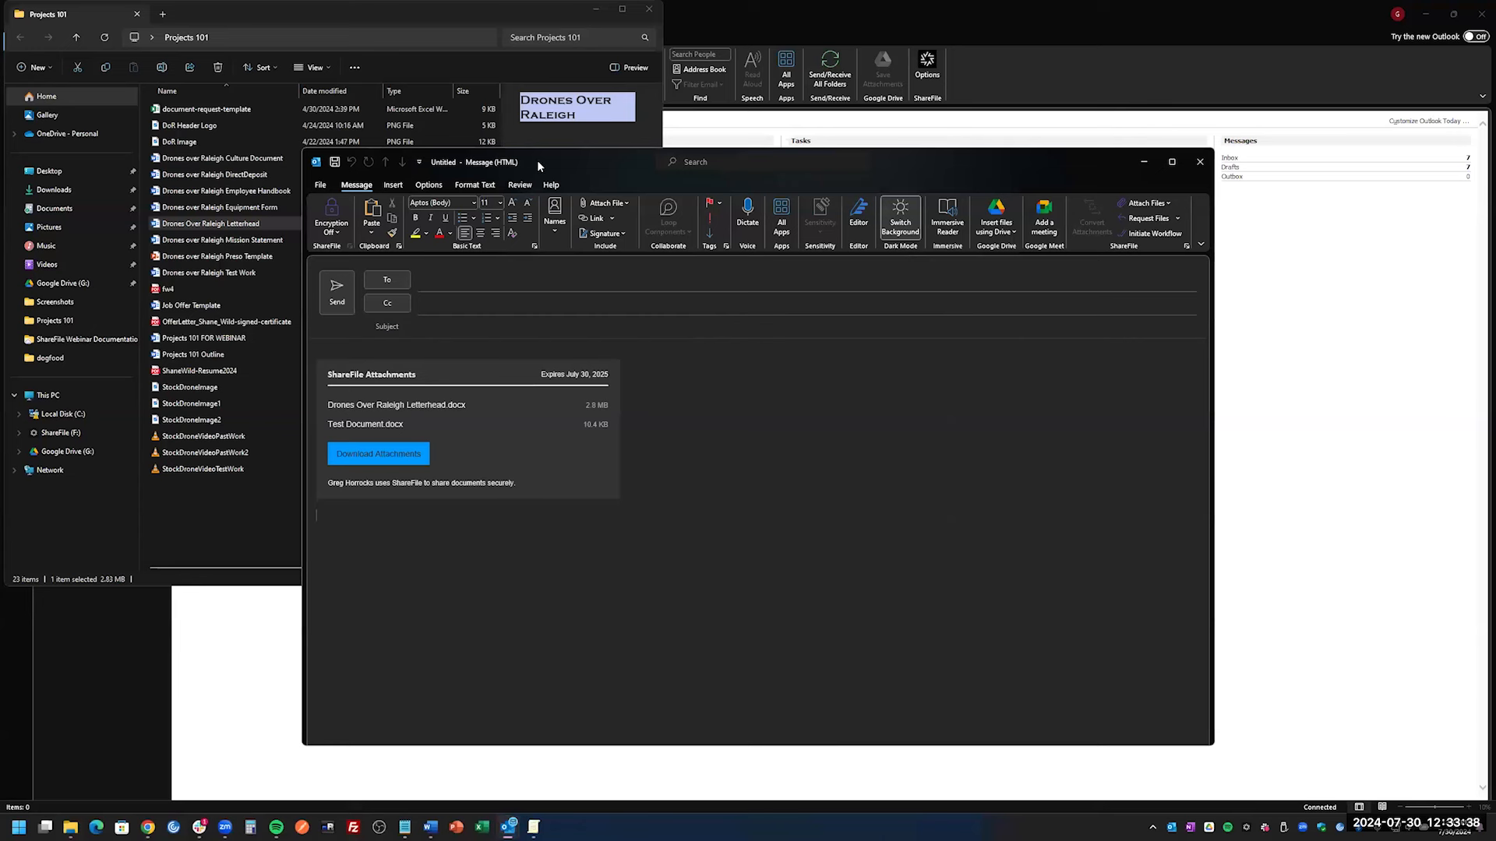
pyautogui.click(1205, 174)
pyautogui.click(764, 444)
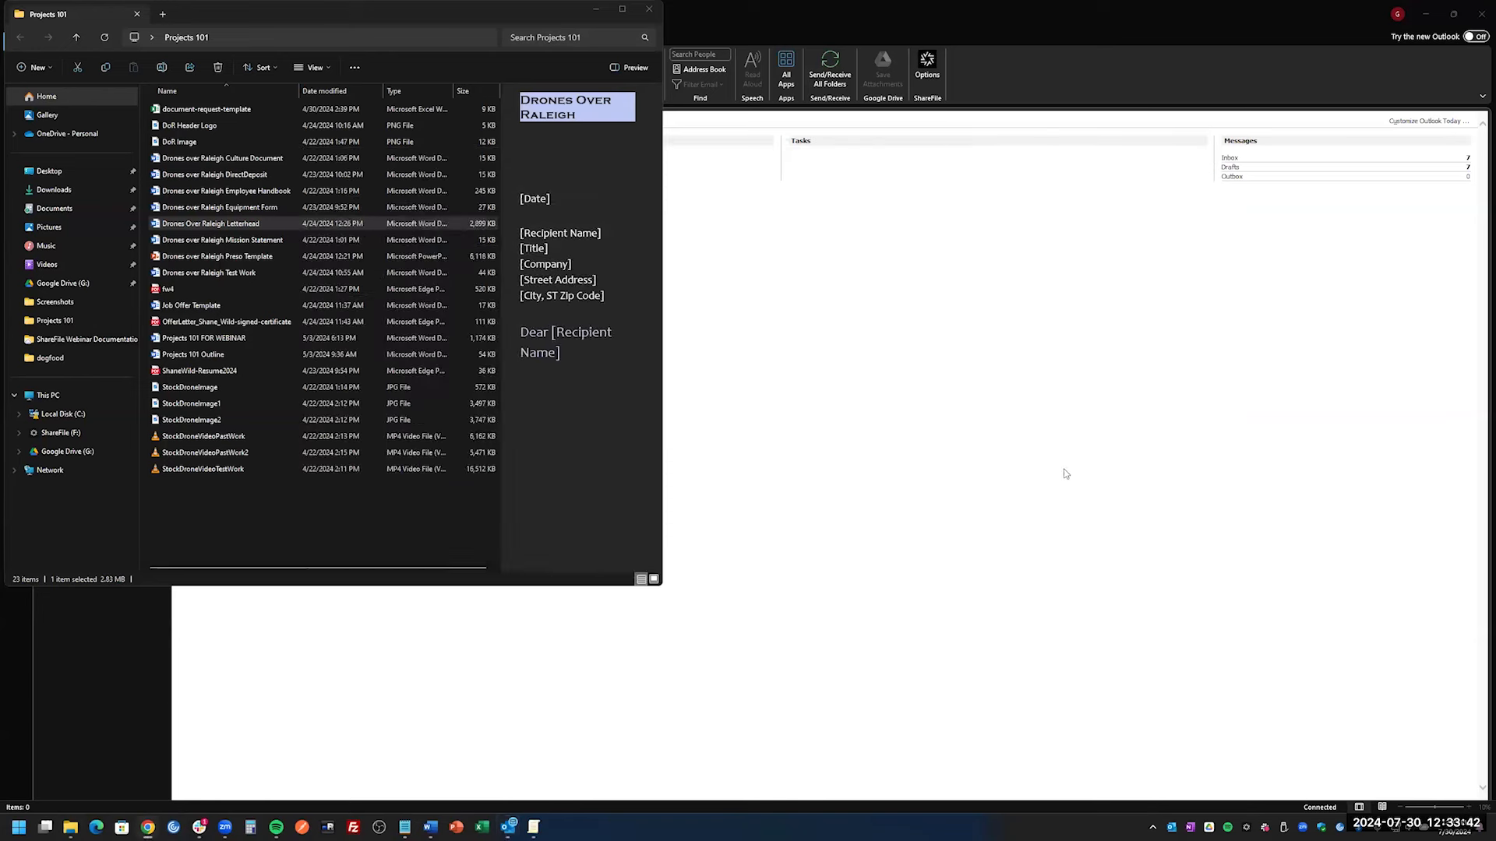
# Step: Open ShareFile Options from Outlook's Home ribbon and view the General settings without changing them
pyautogui.click(1066, 473)
pyautogui.click(926, 64)
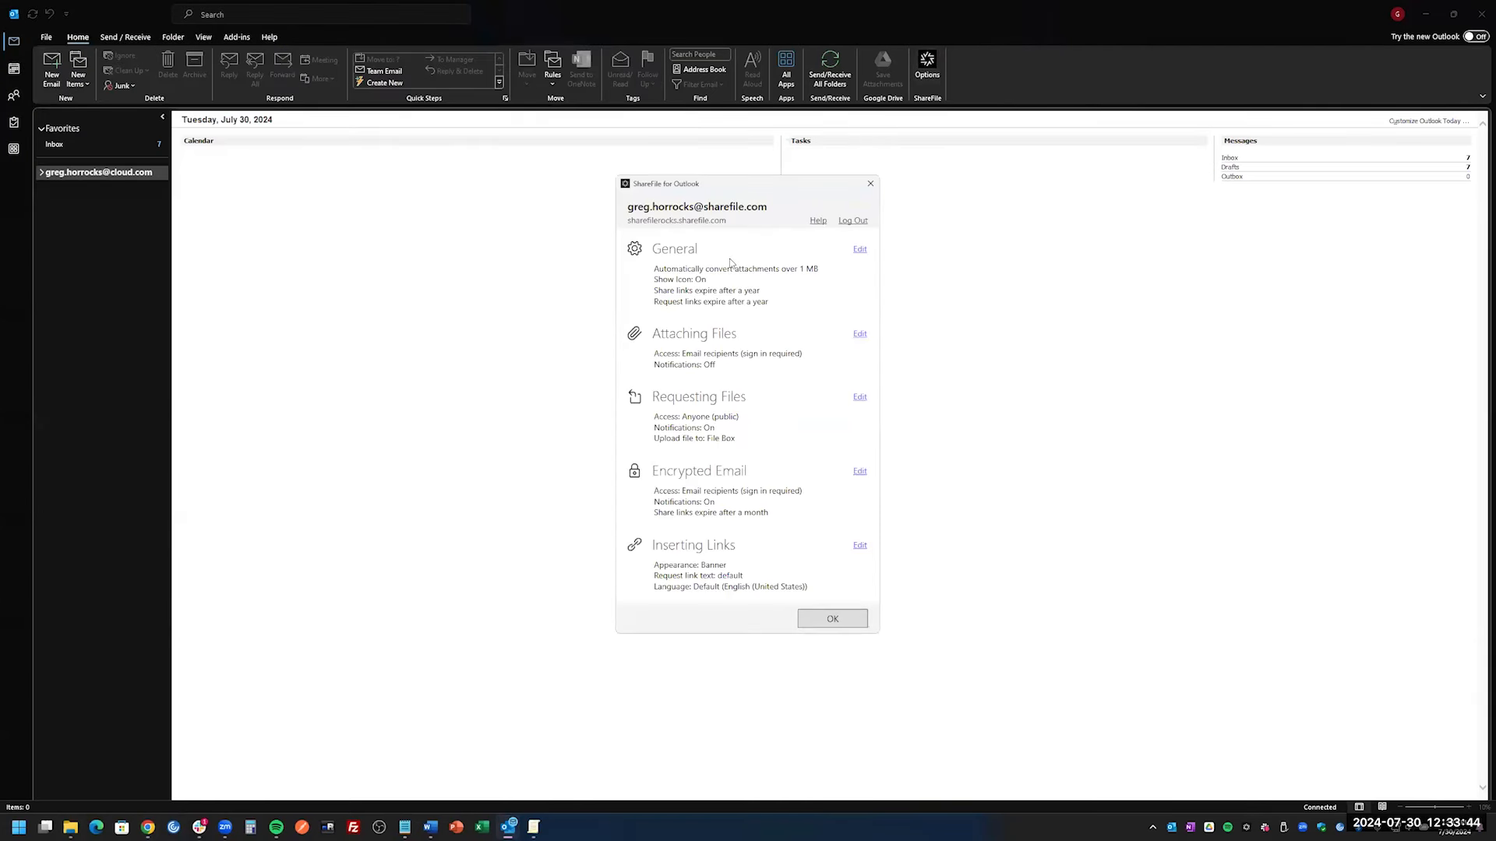
pyautogui.click(860, 249)
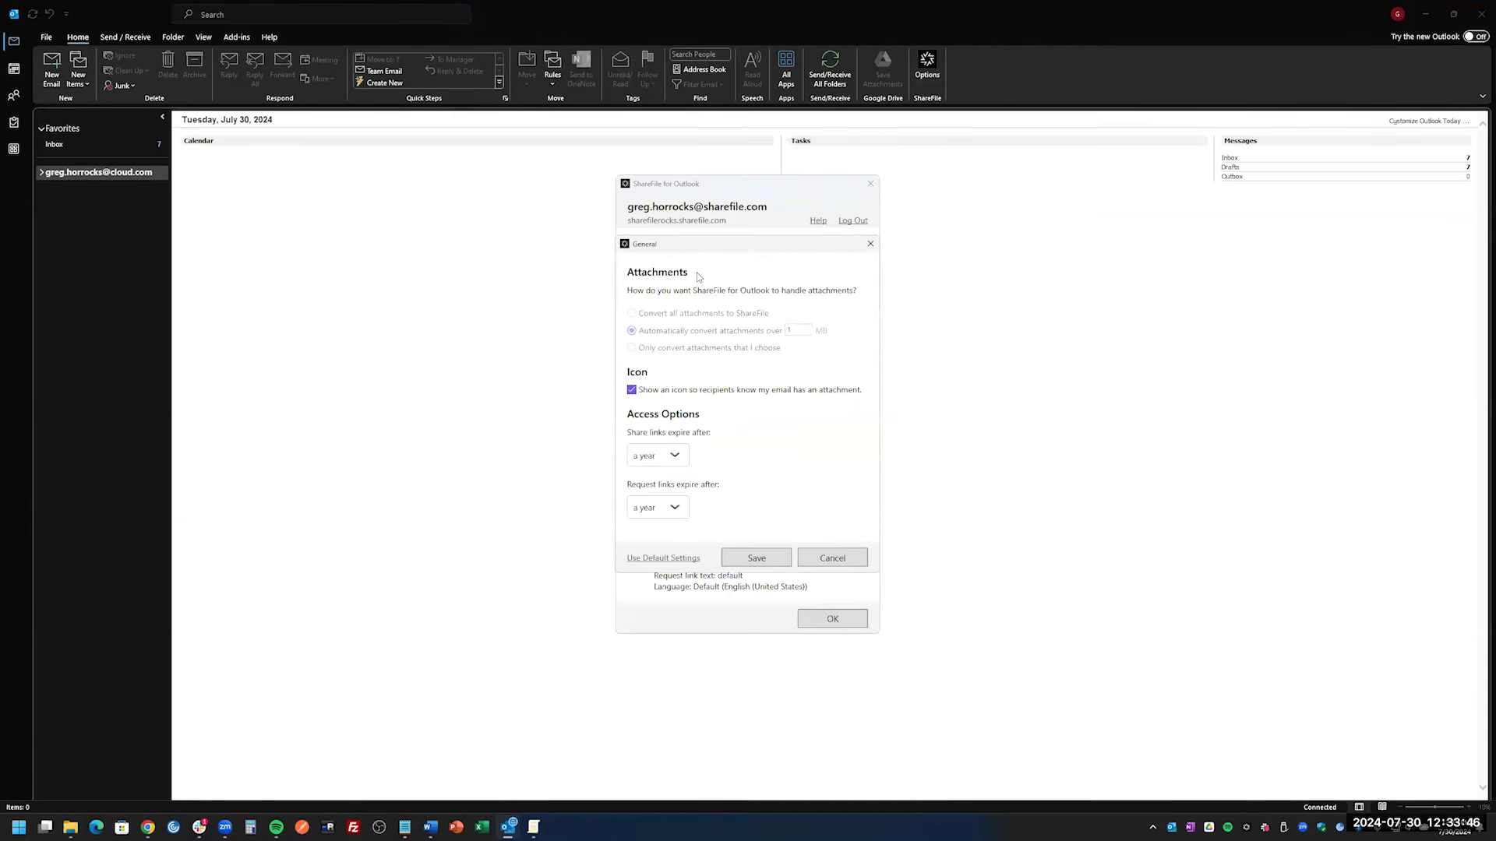
pyautogui.click(870, 244)
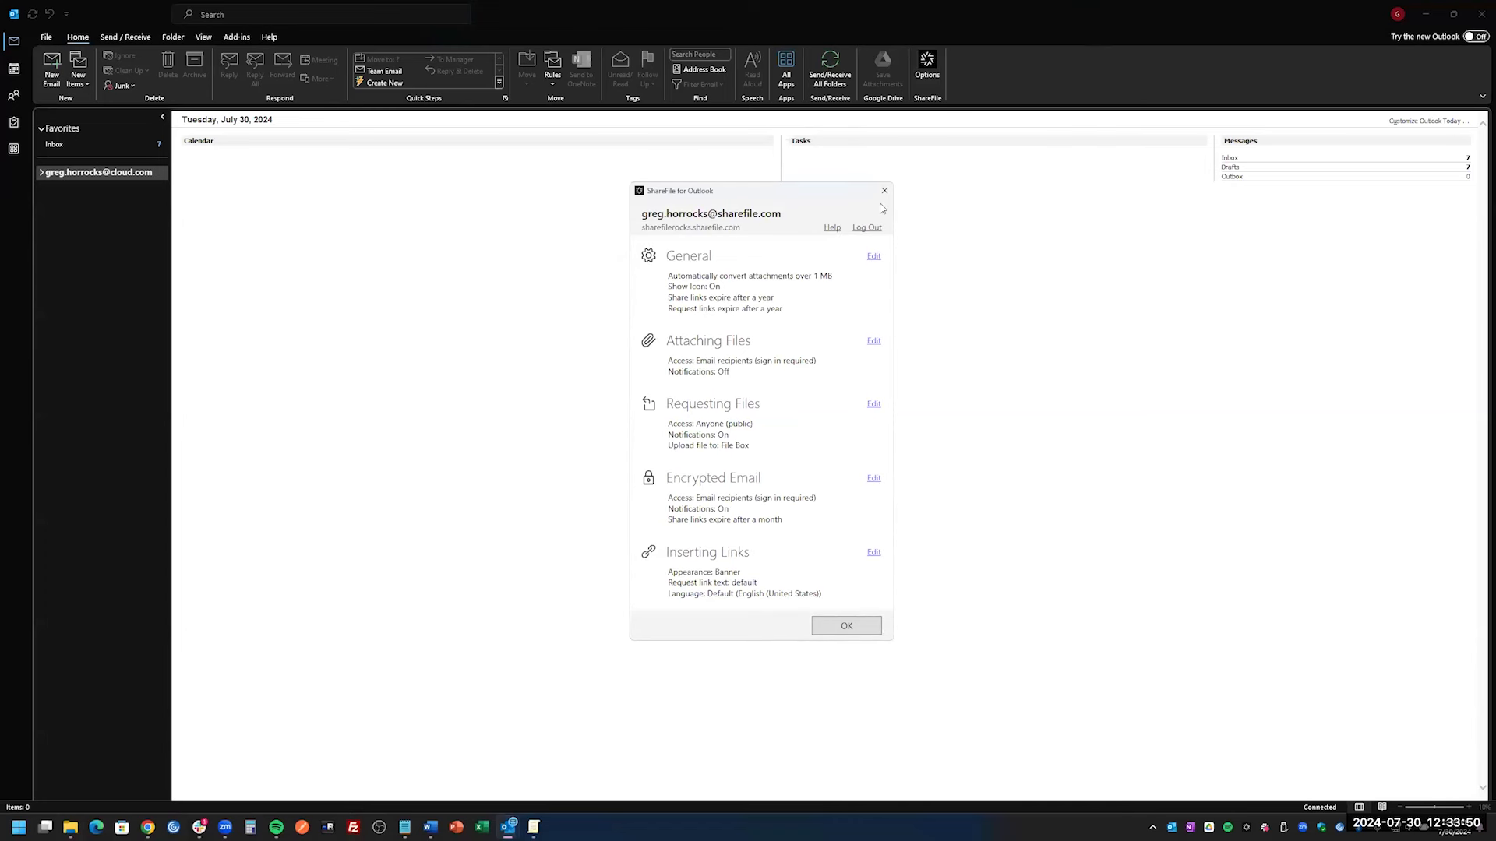
# Step: In the ShareFile web app, go to Admin Settings > Advanced Preferences > Enable ShareFile Tools and locate Outlook Plug-in
pyautogui.moveTo(154, 824)
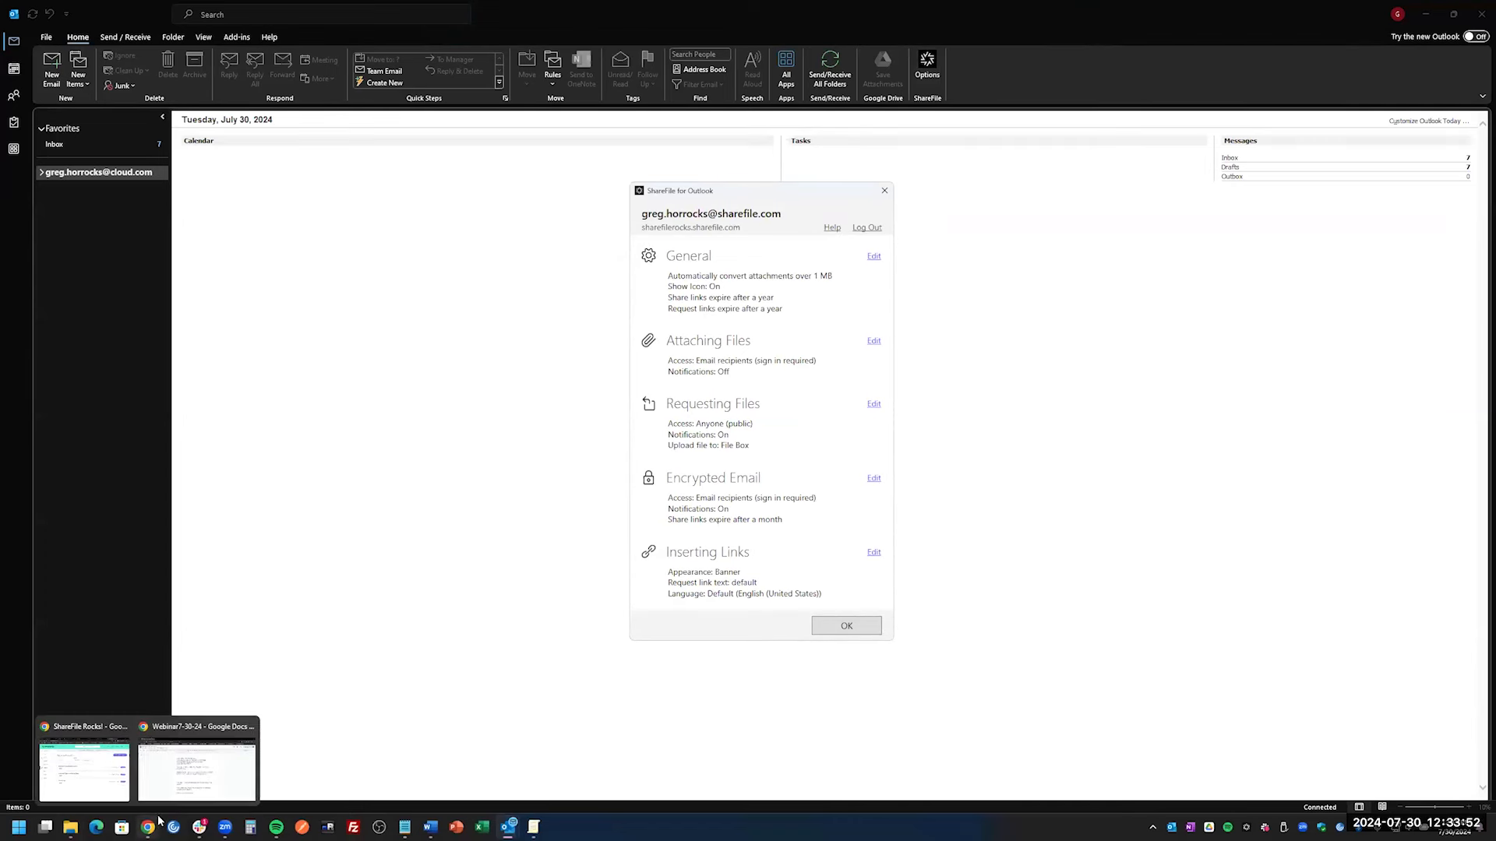
pyautogui.click(85, 770)
pyautogui.click(454, 522)
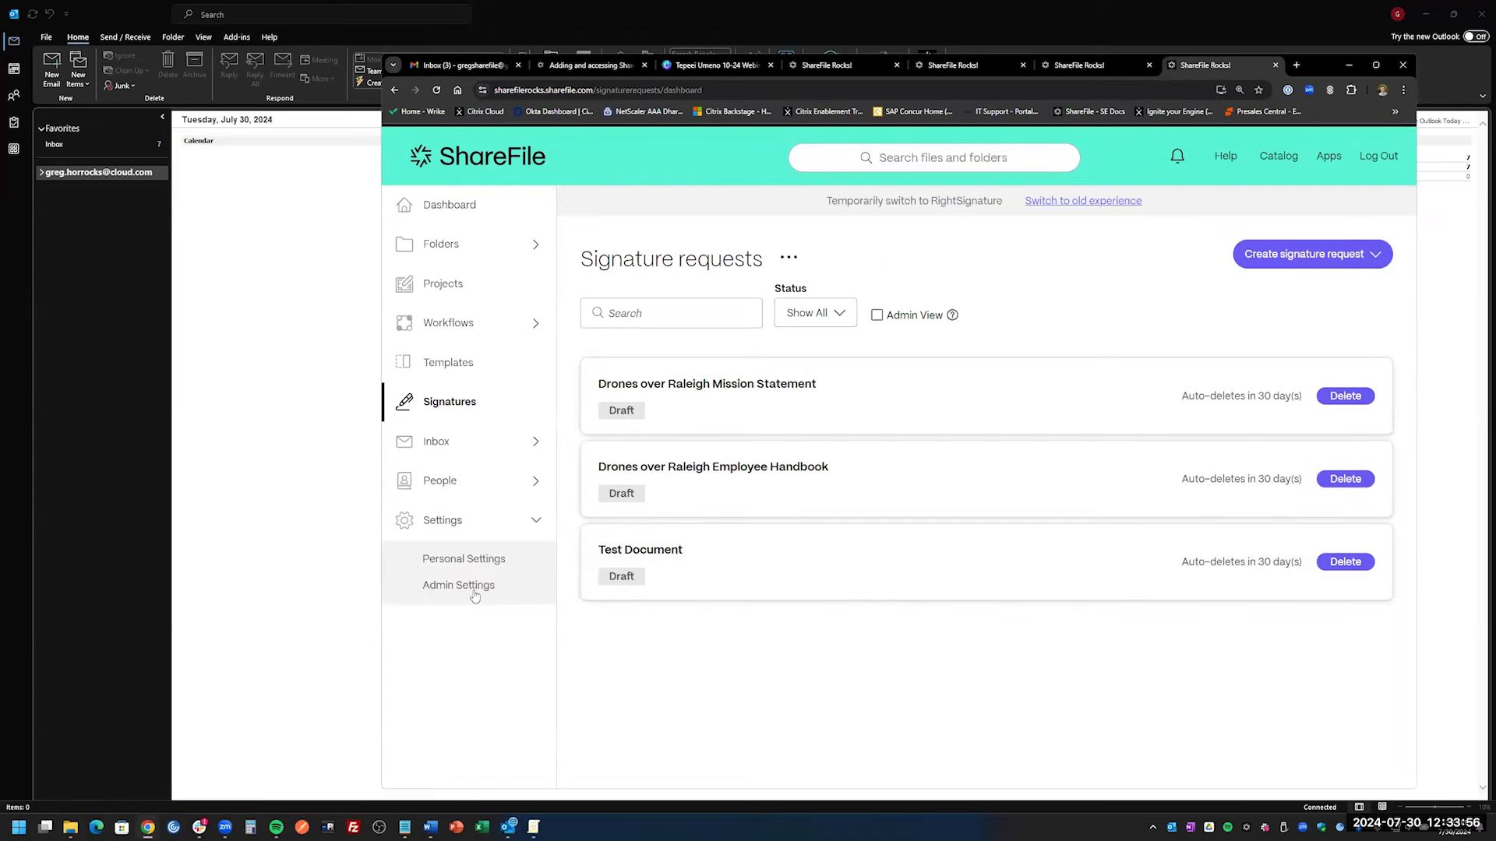
pyautogui.click(468, 586)
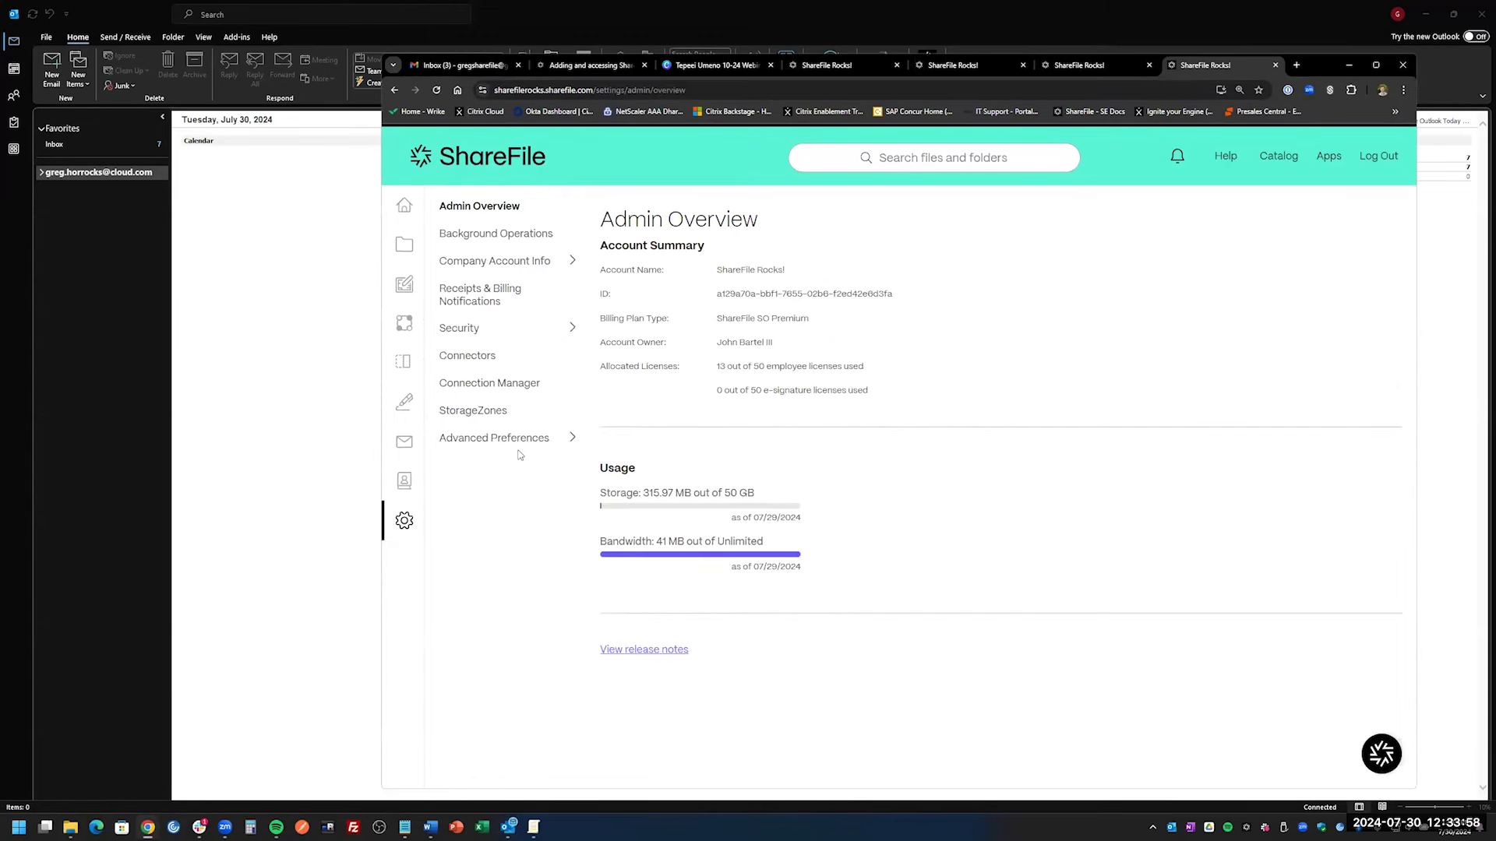
pyautogui.click(487, 439)
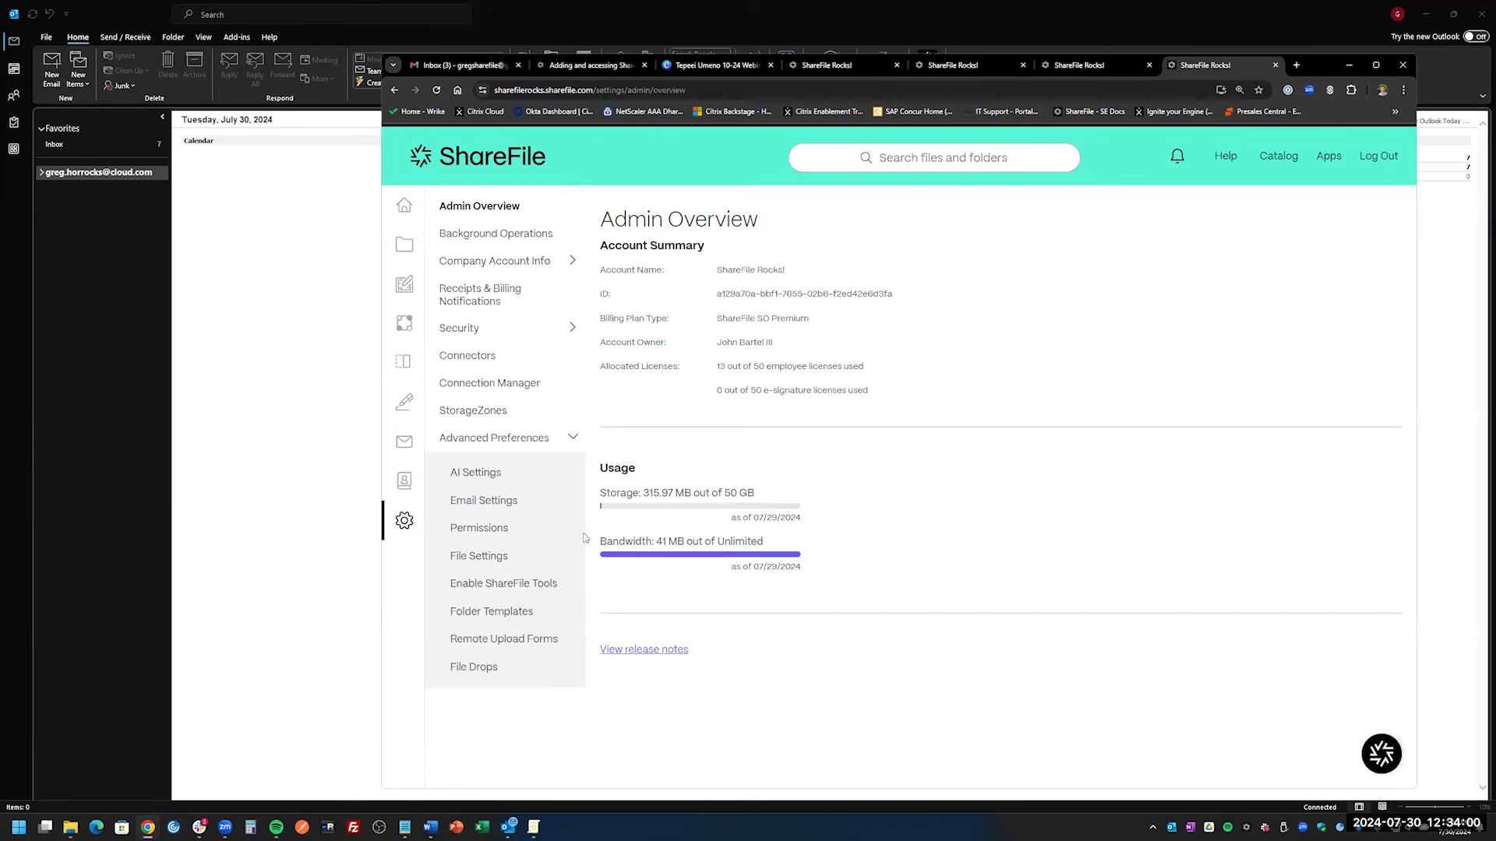
pyautogui.click(482, 586)
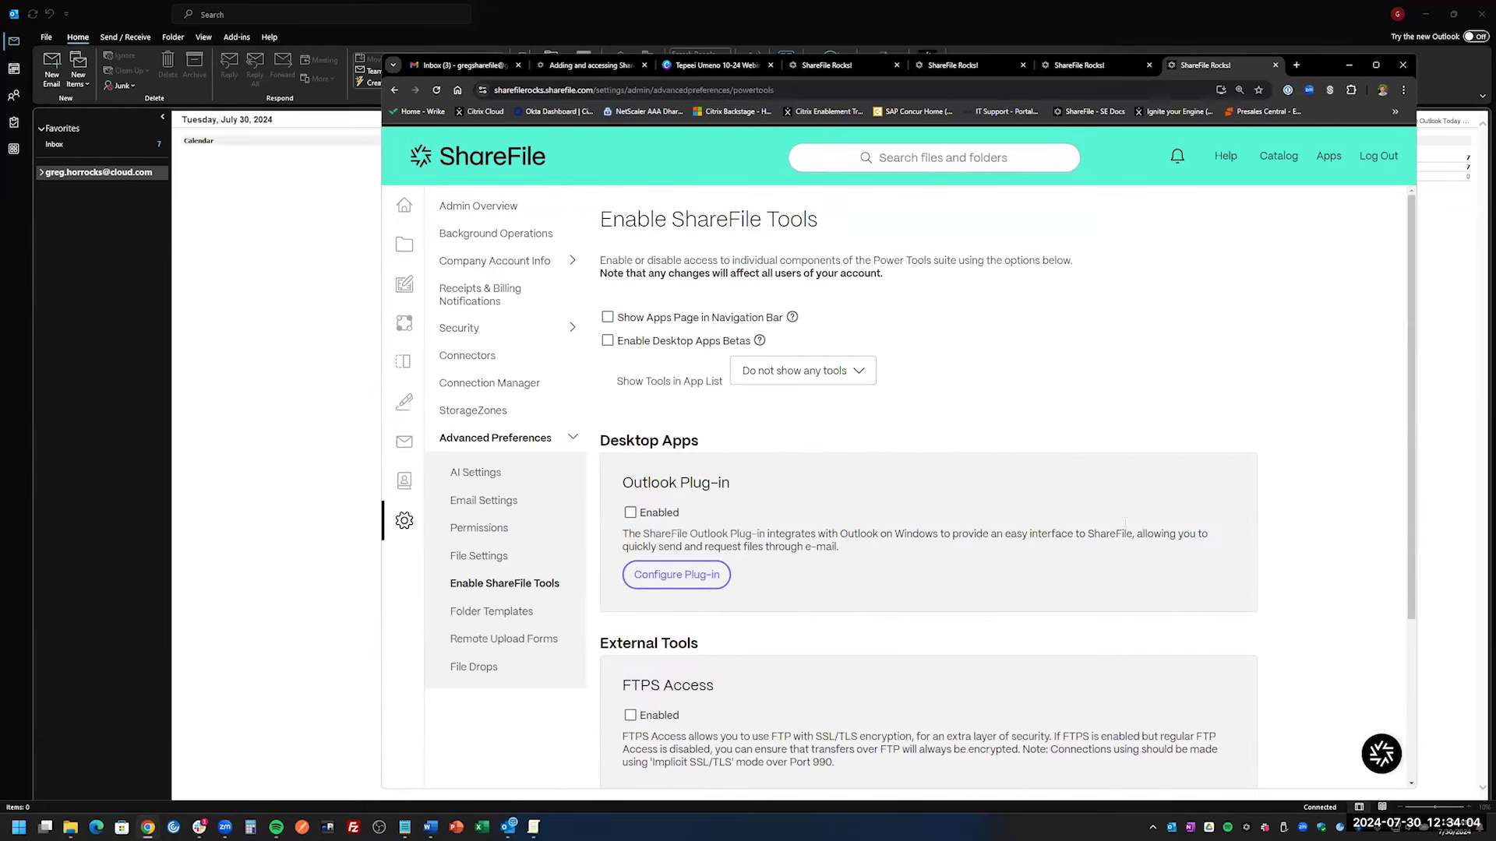
pyautogui.scroll(-2, 1125, 522)
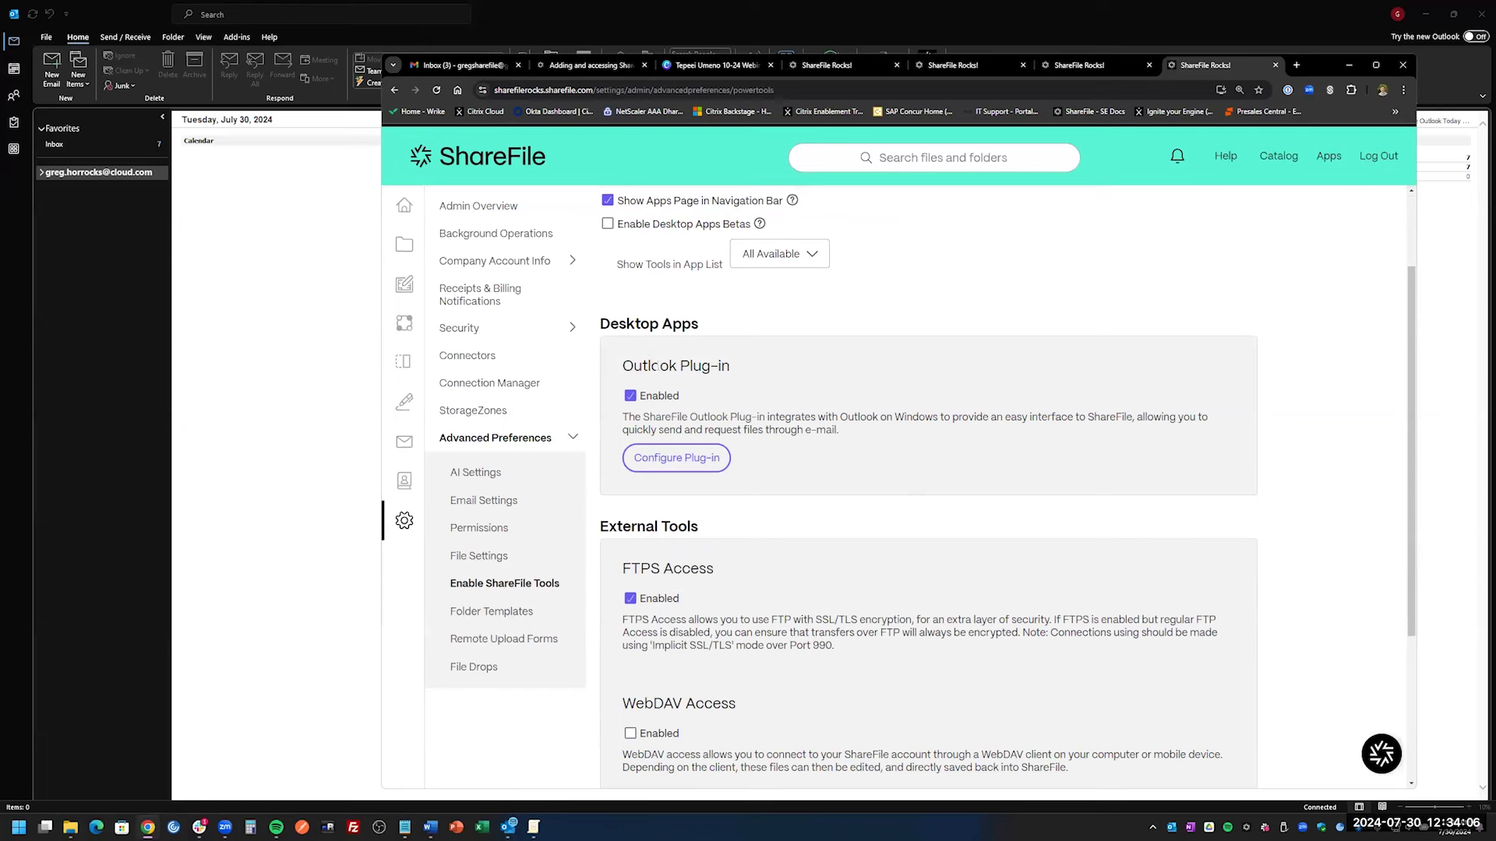
pyautogui.moveTo(651, 365); pyautogui.dragTo(758, 367)
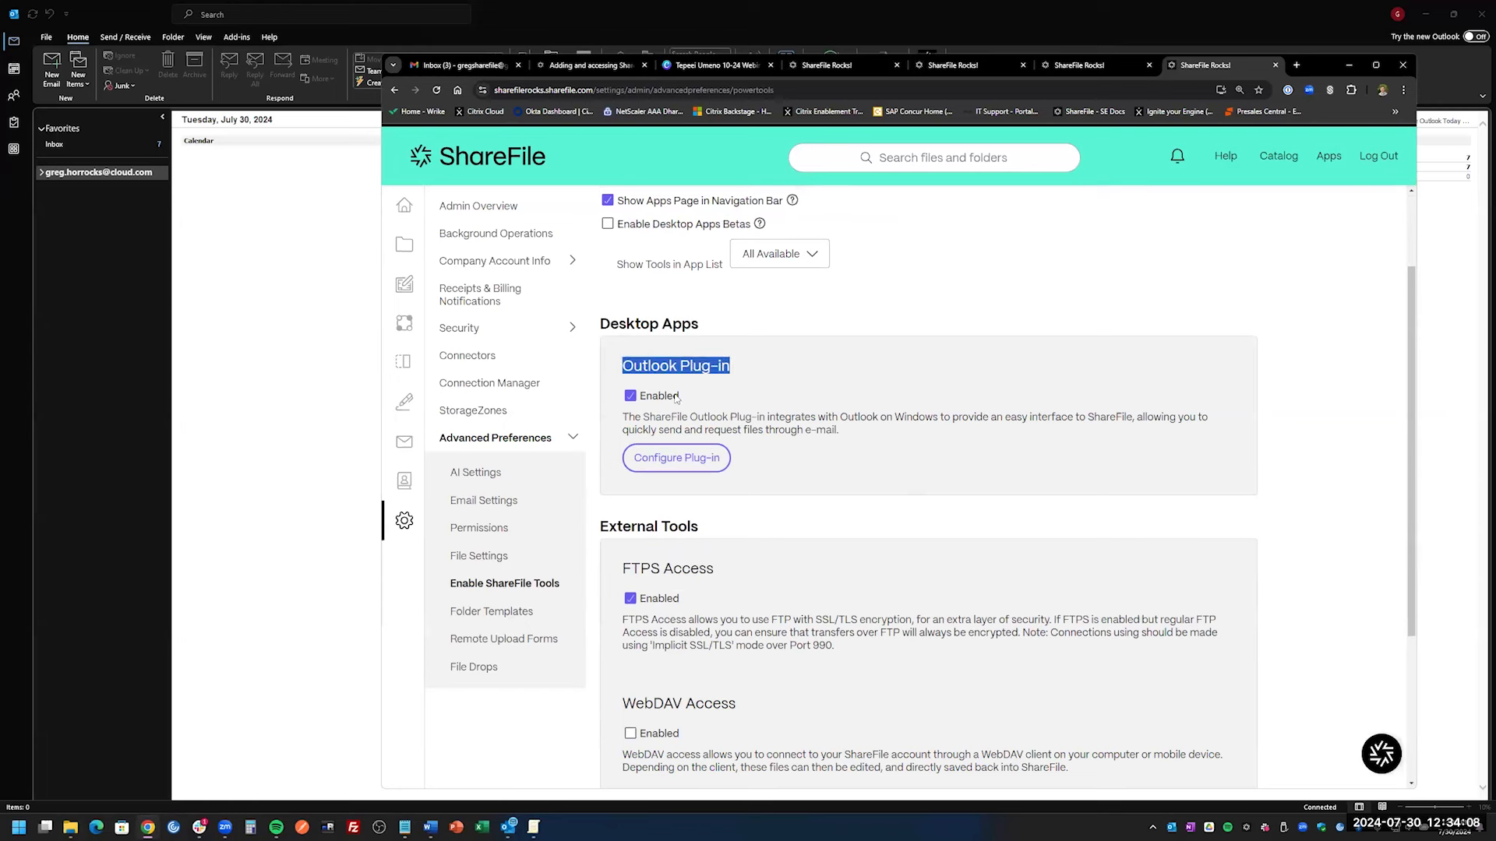
# Step: Set the Outlook plug-in's minimum attachment conversion size to 5 Mb and save
pyautogui.click(676, 463)
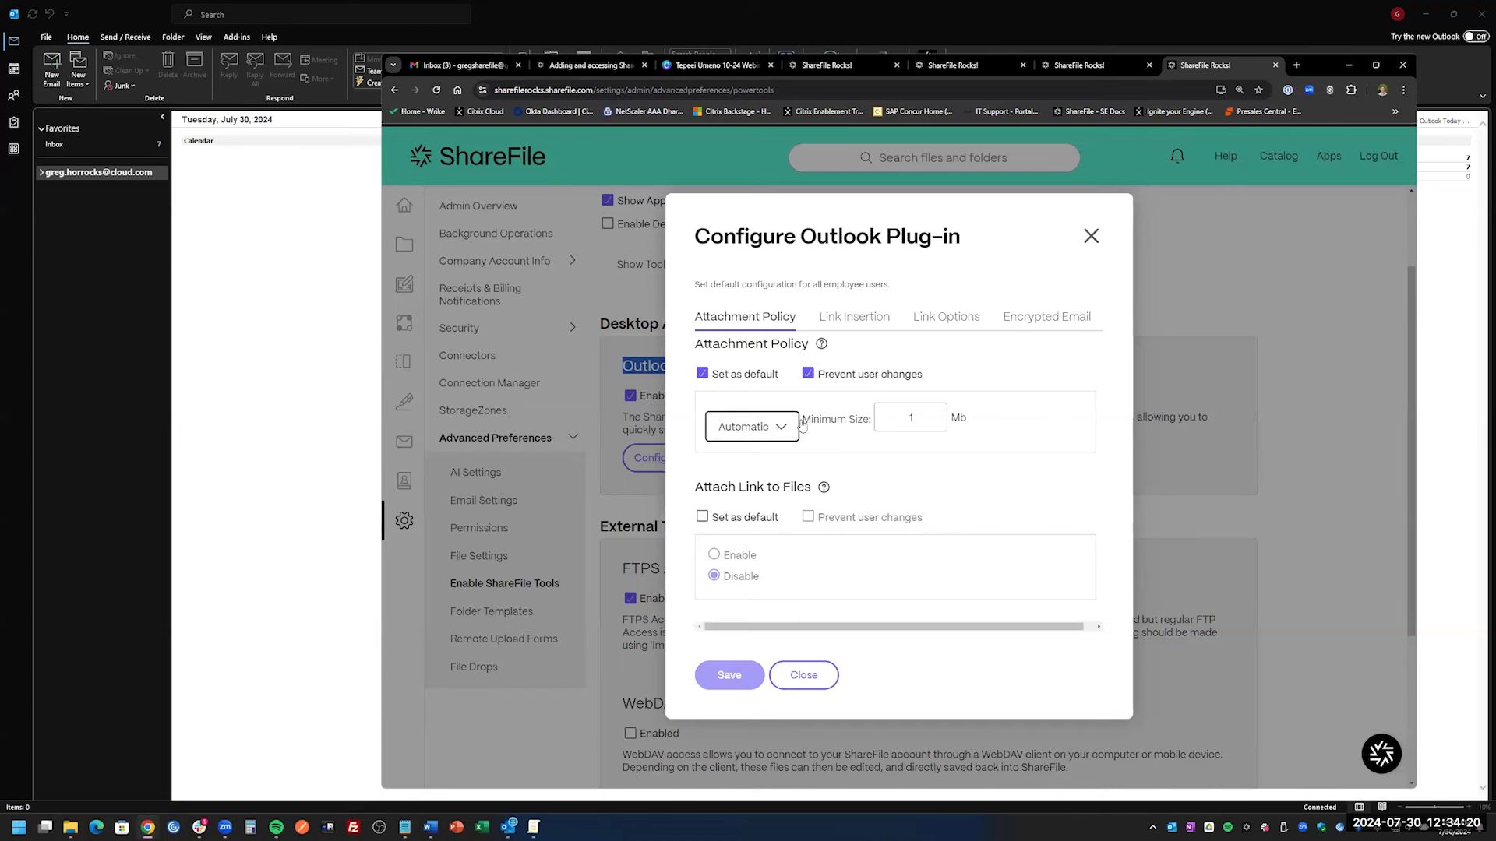
pyautogui.doubleClick(911, 419)
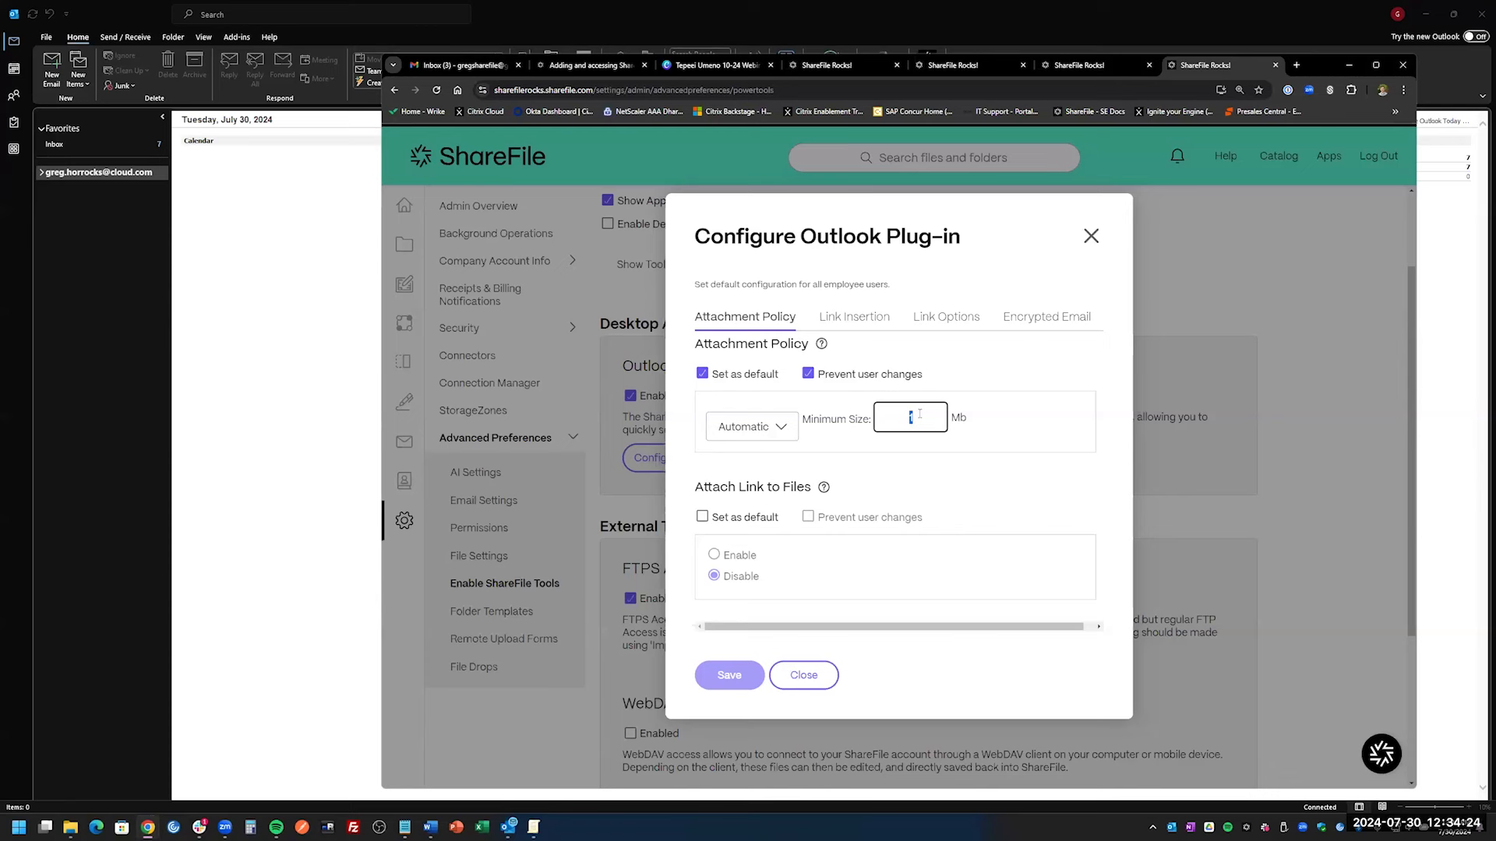
pyautogui.write('5')
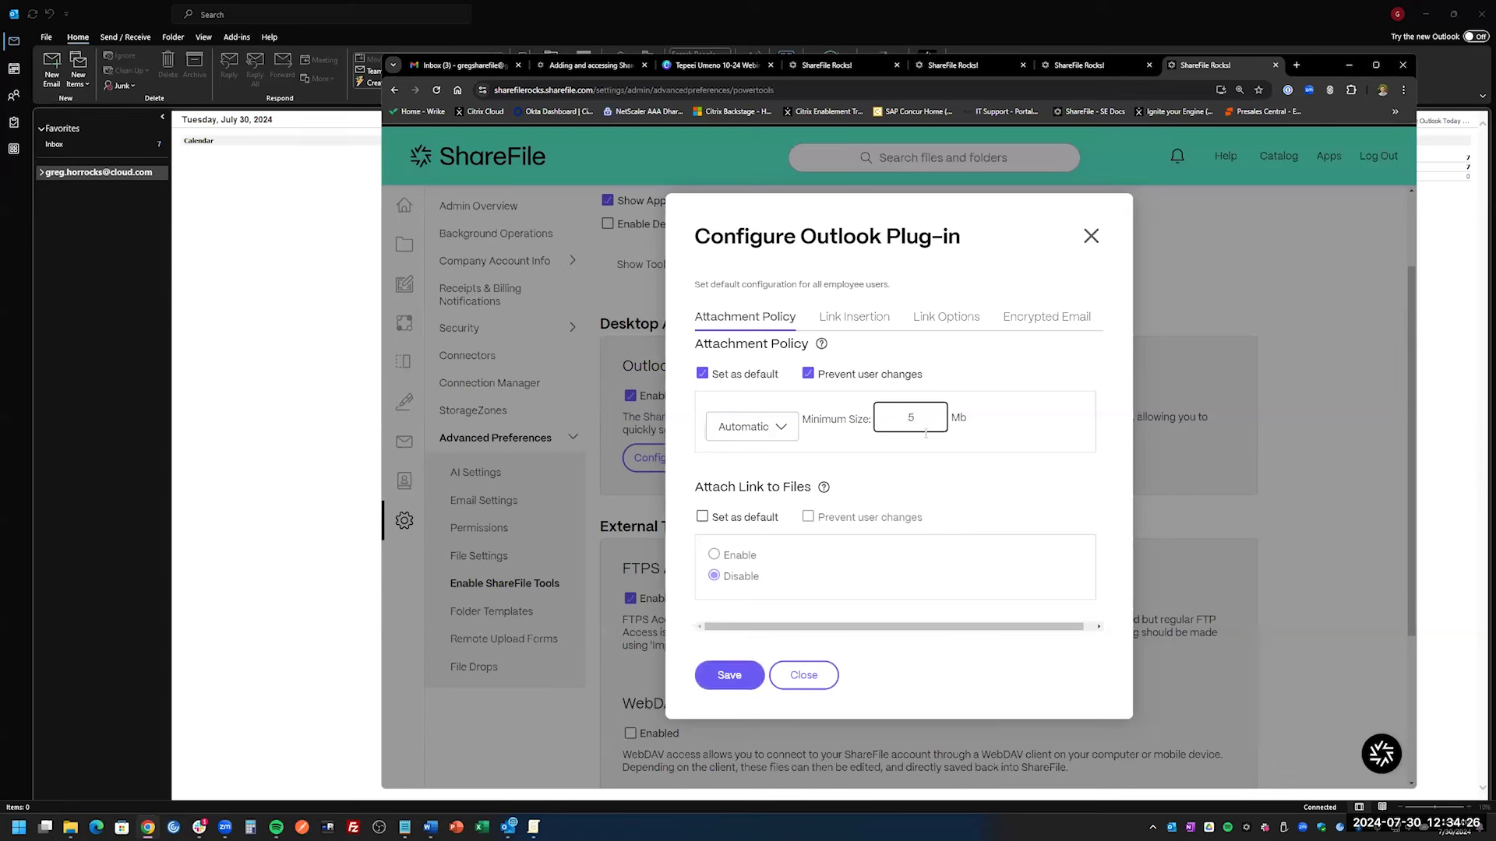
pyautogui.click(726, 681)
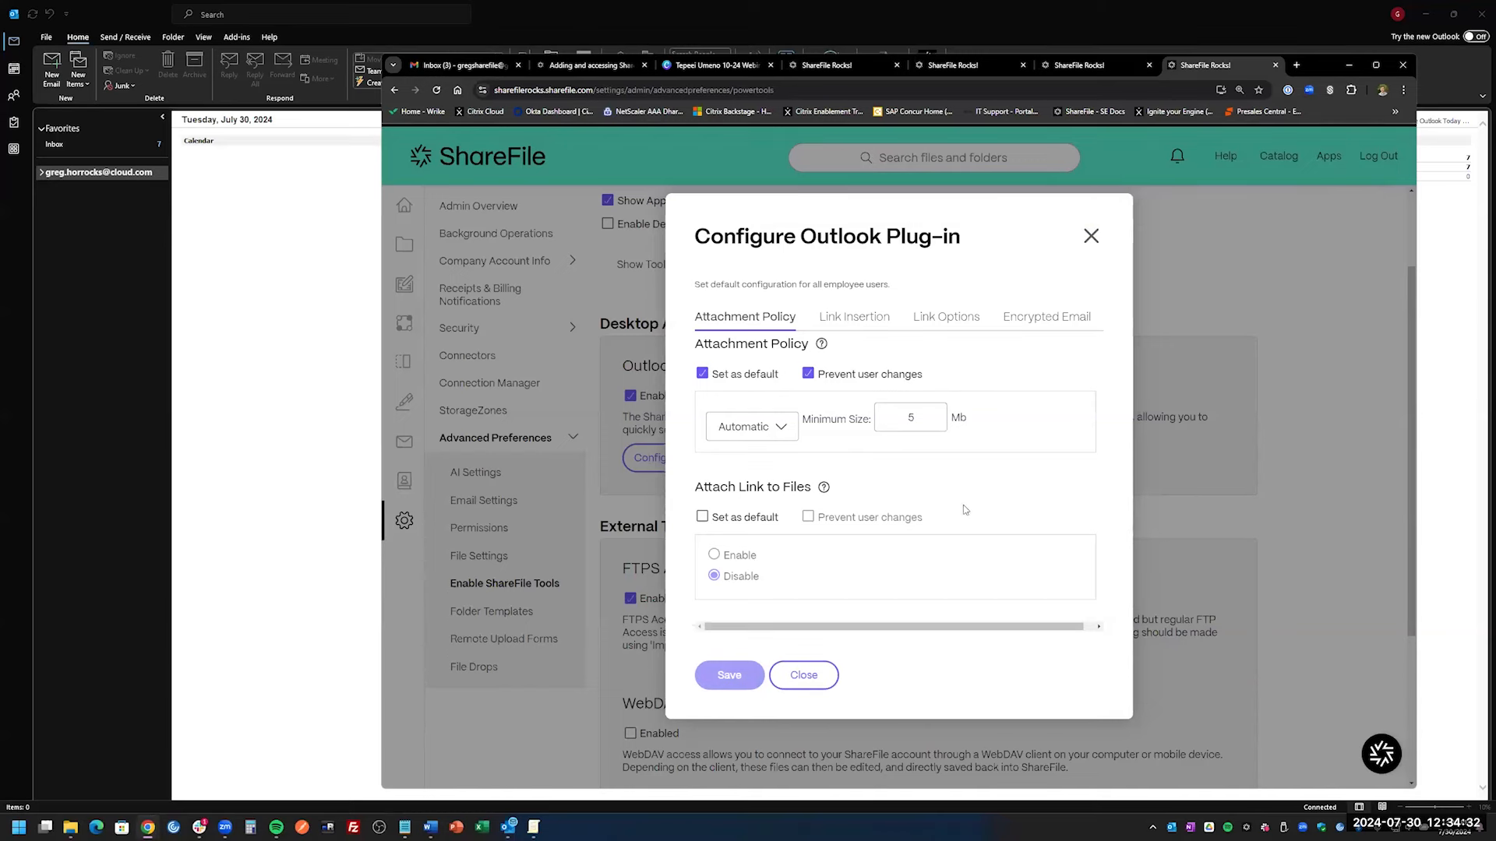
# Step: Review the link insertion and notification tabs, then close the configuration discarding unsaved changes
pyautogui.click(702, 518)
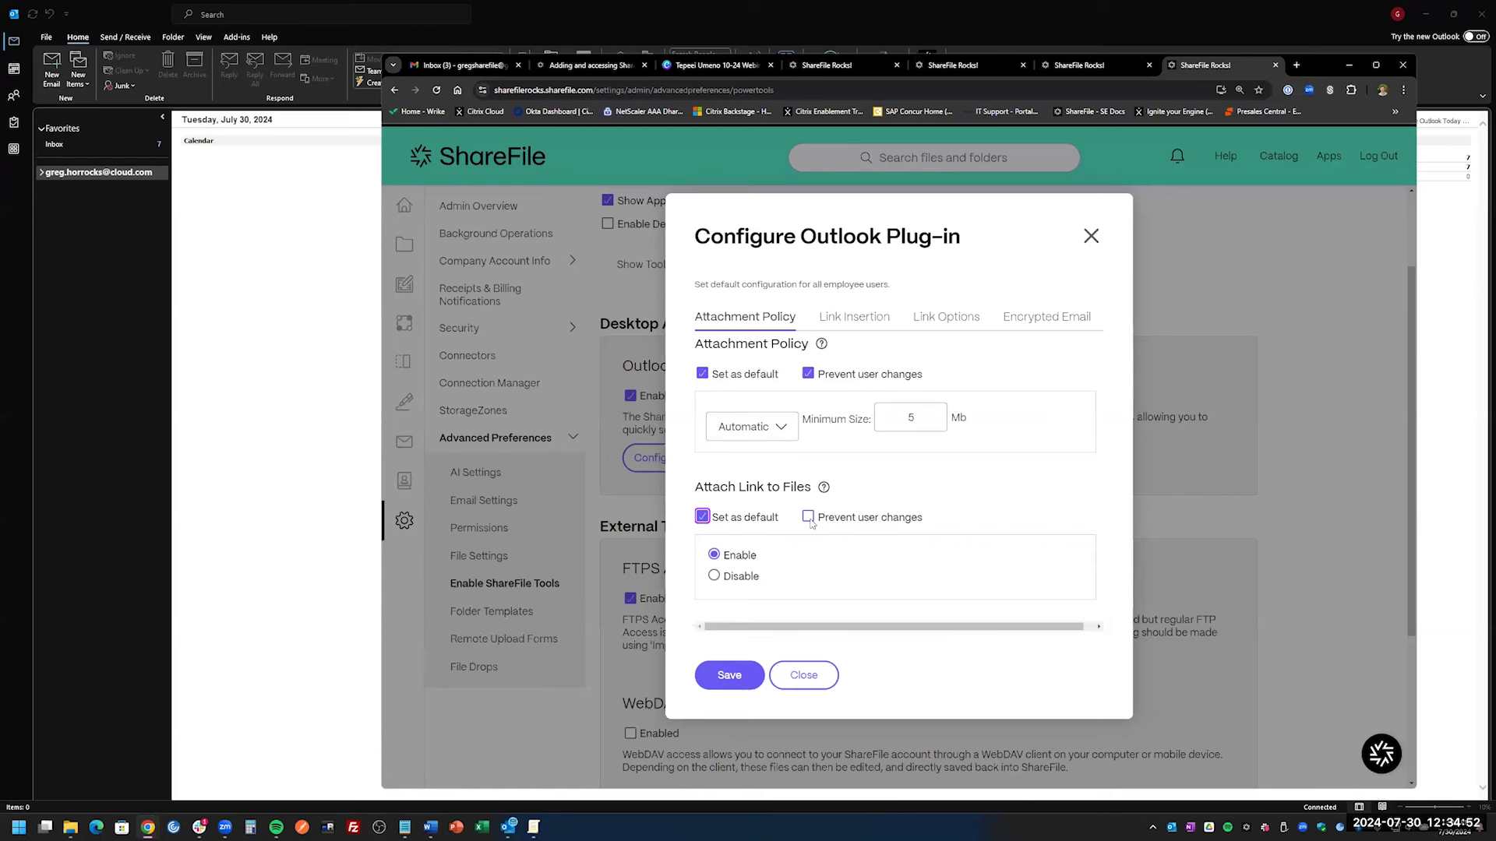
pyautogui.click(855, 319)
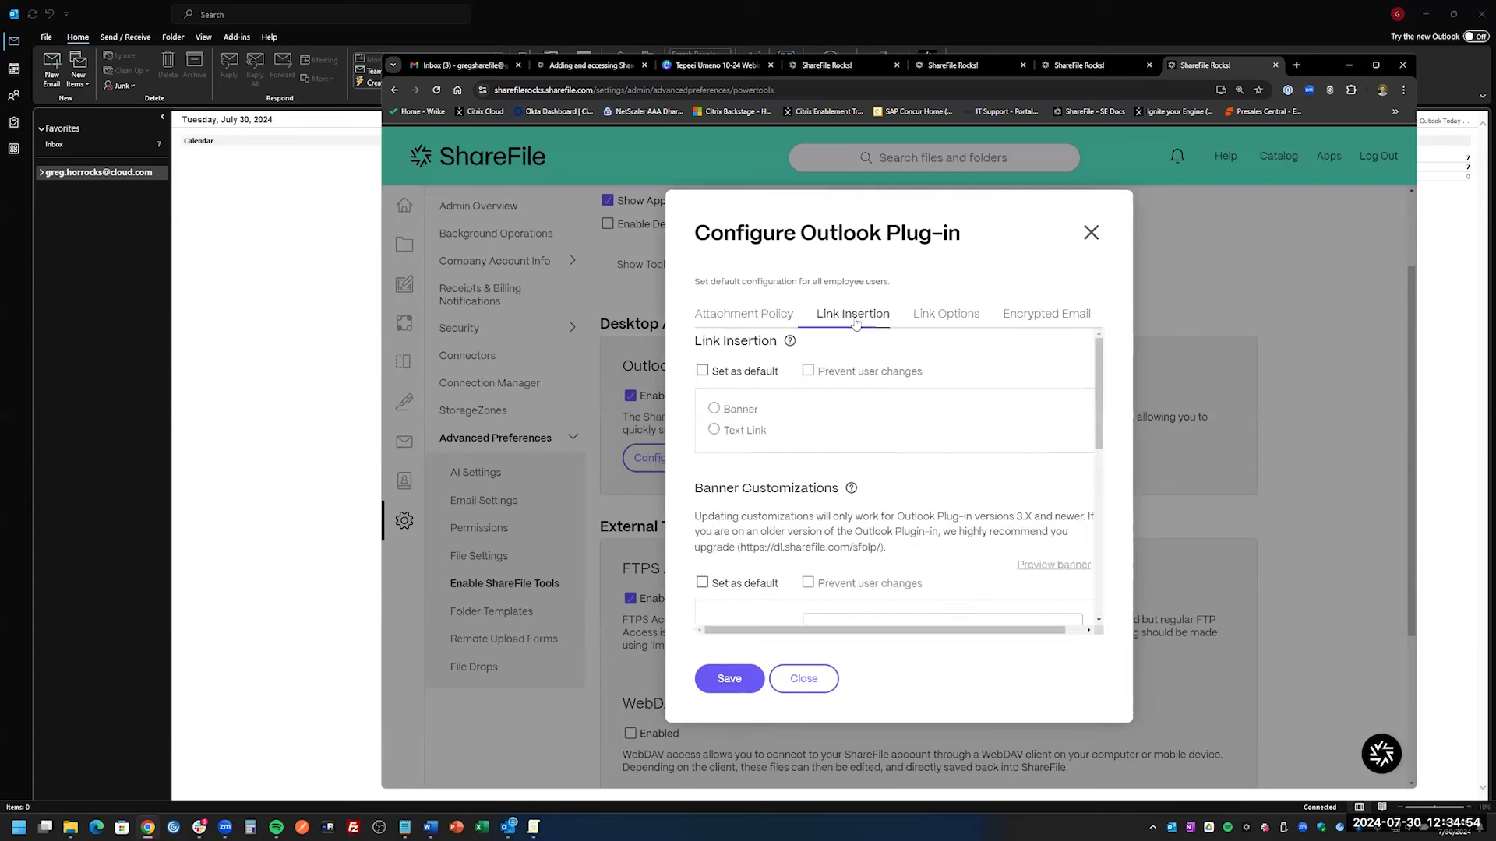
pyautogui.click(941, 320)
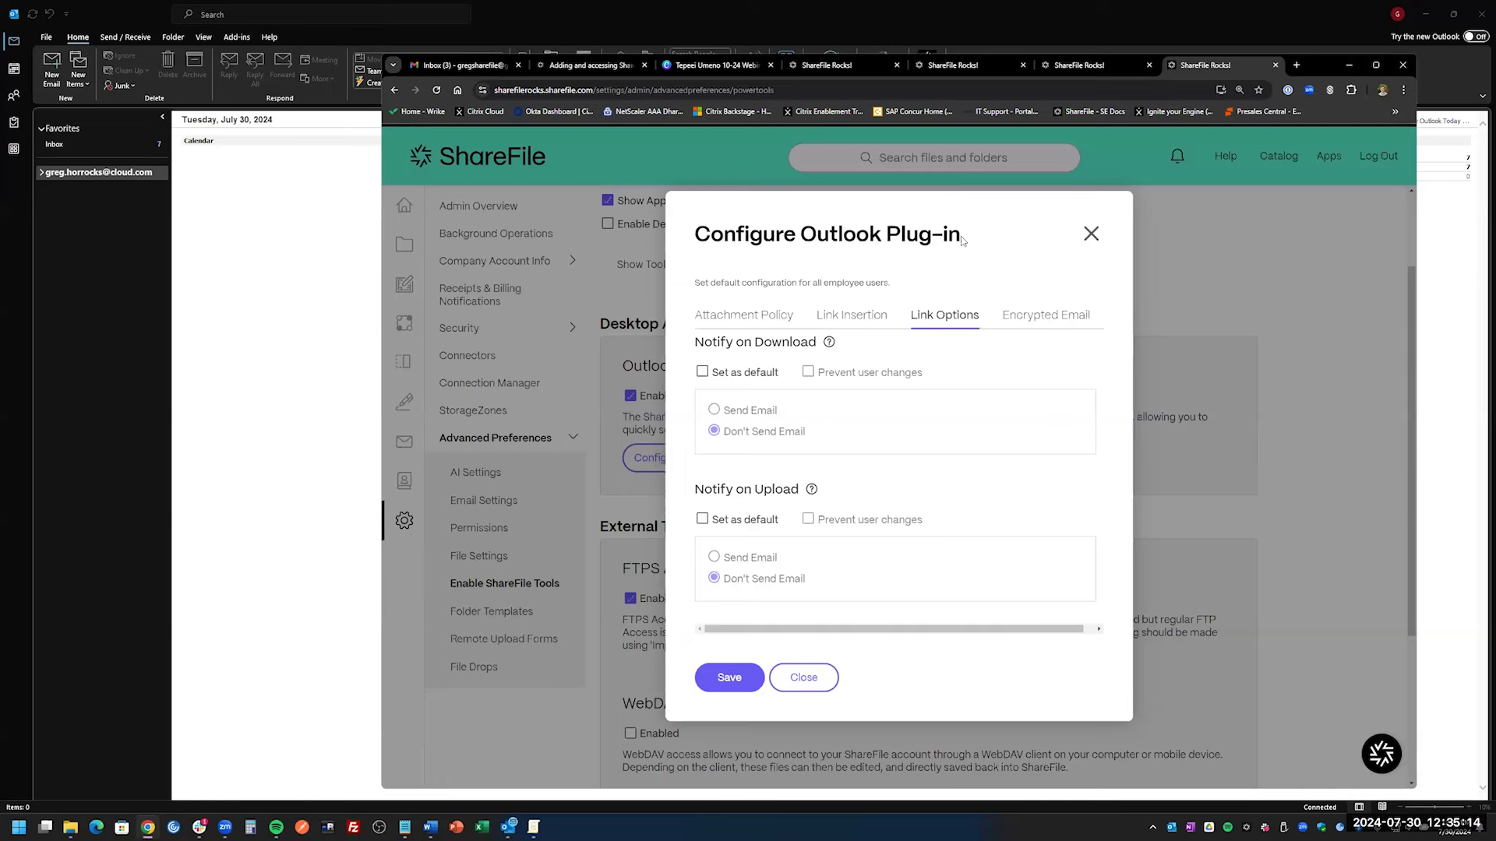
pyautogui.click(1090, 233)
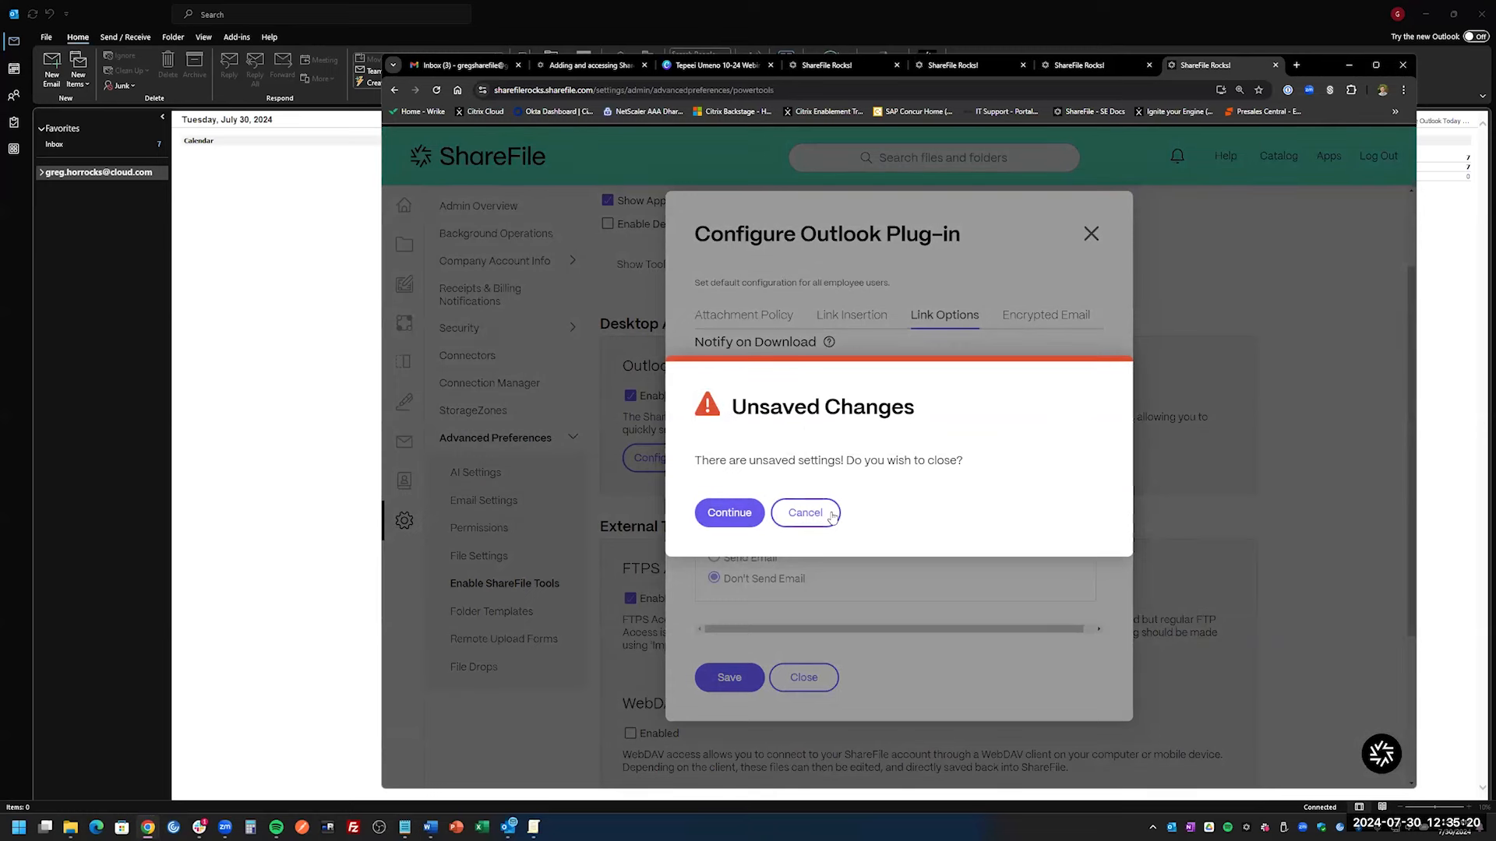
pyautogui.click(832, 517)
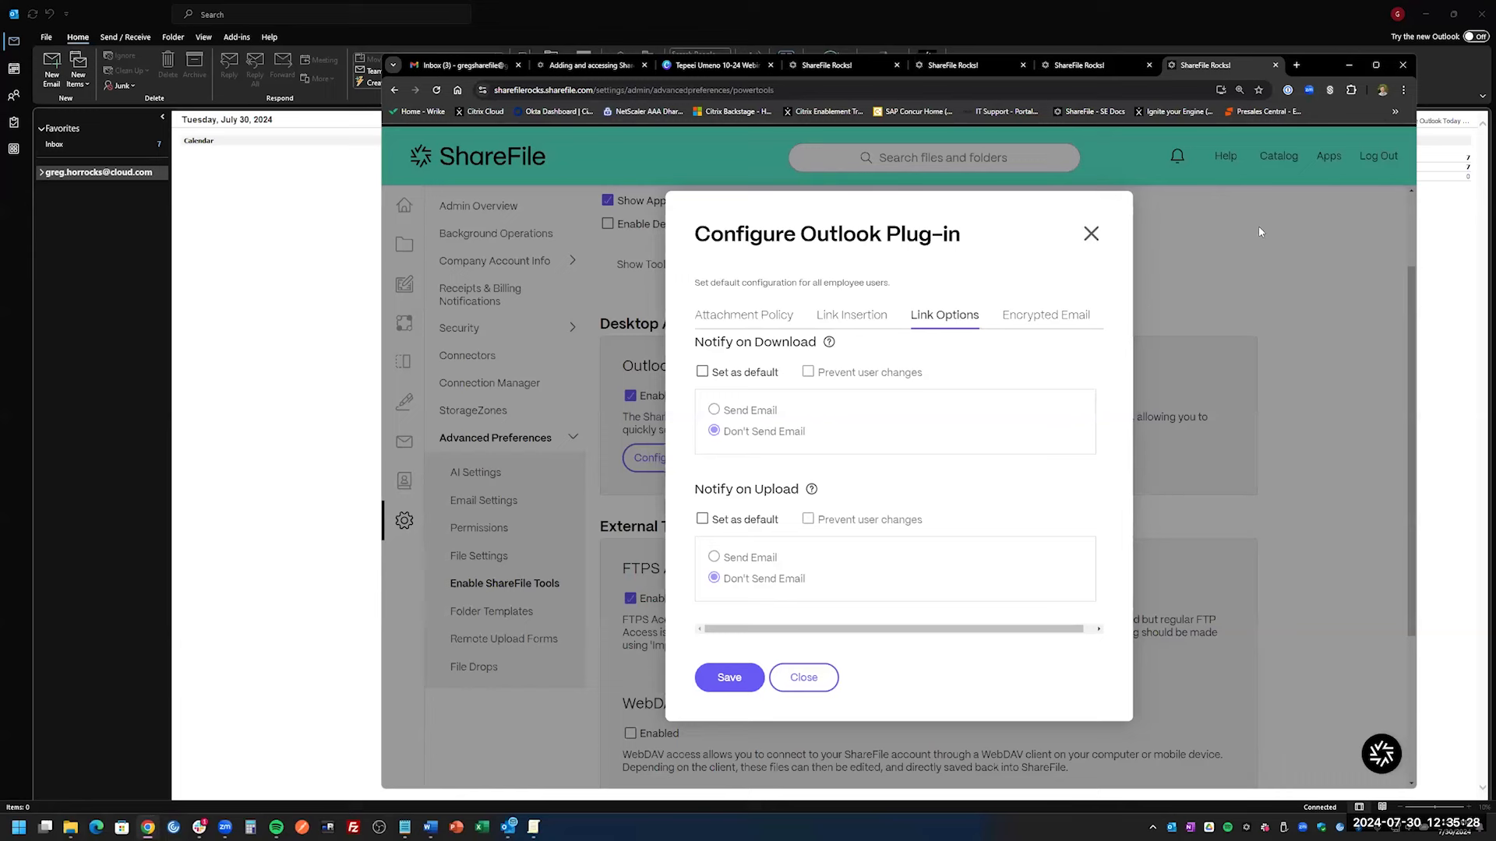
pyautogui.click(804, 677)
pyautogui.click(729, 513)
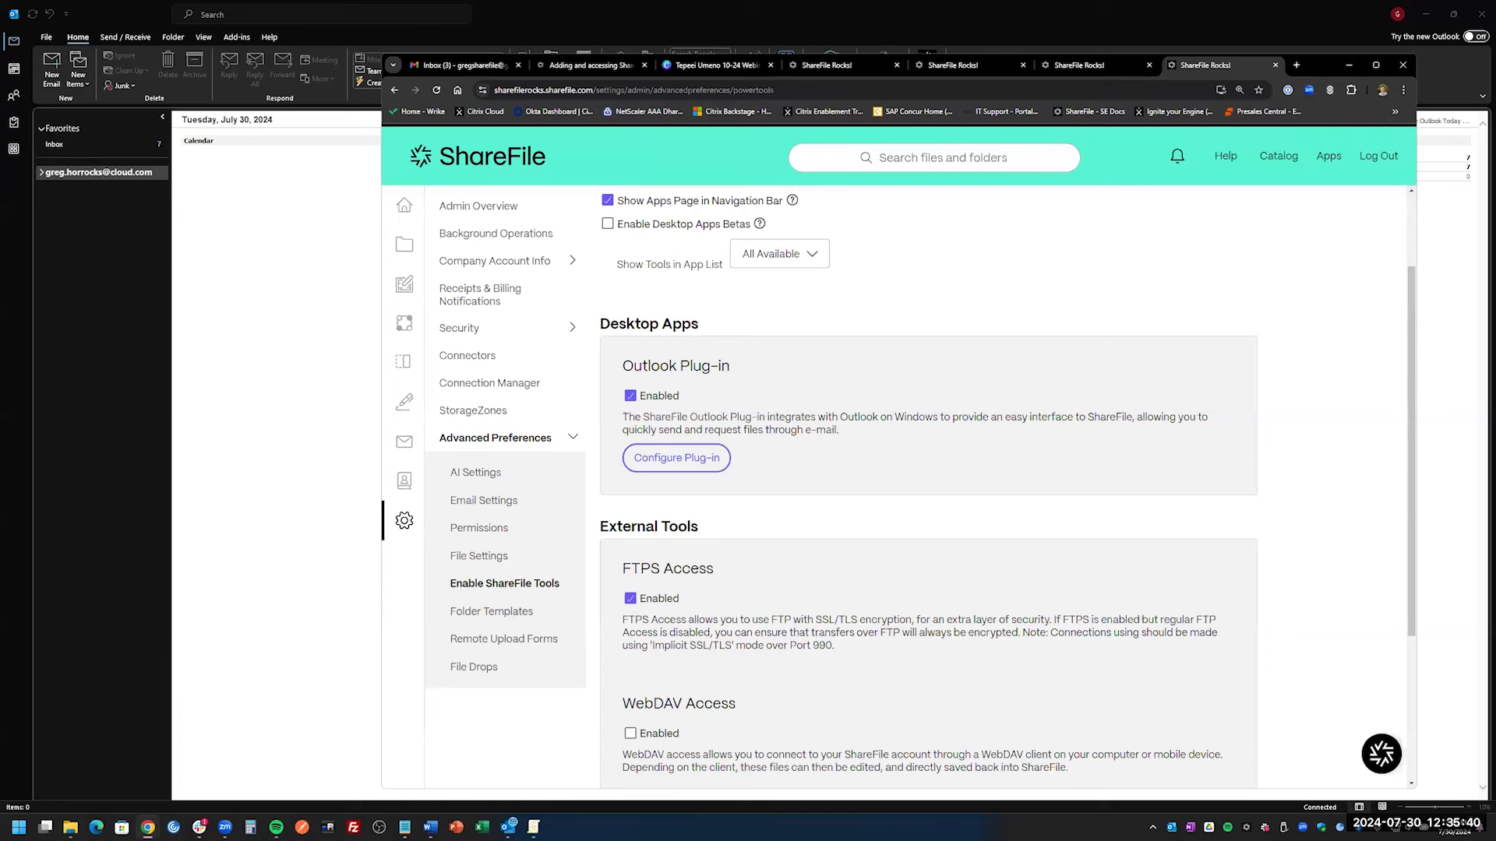
# Step: Visit the Templates page, maximize the browser window, and switch to the Projects list
pyautogui.moveTo(395, 368)
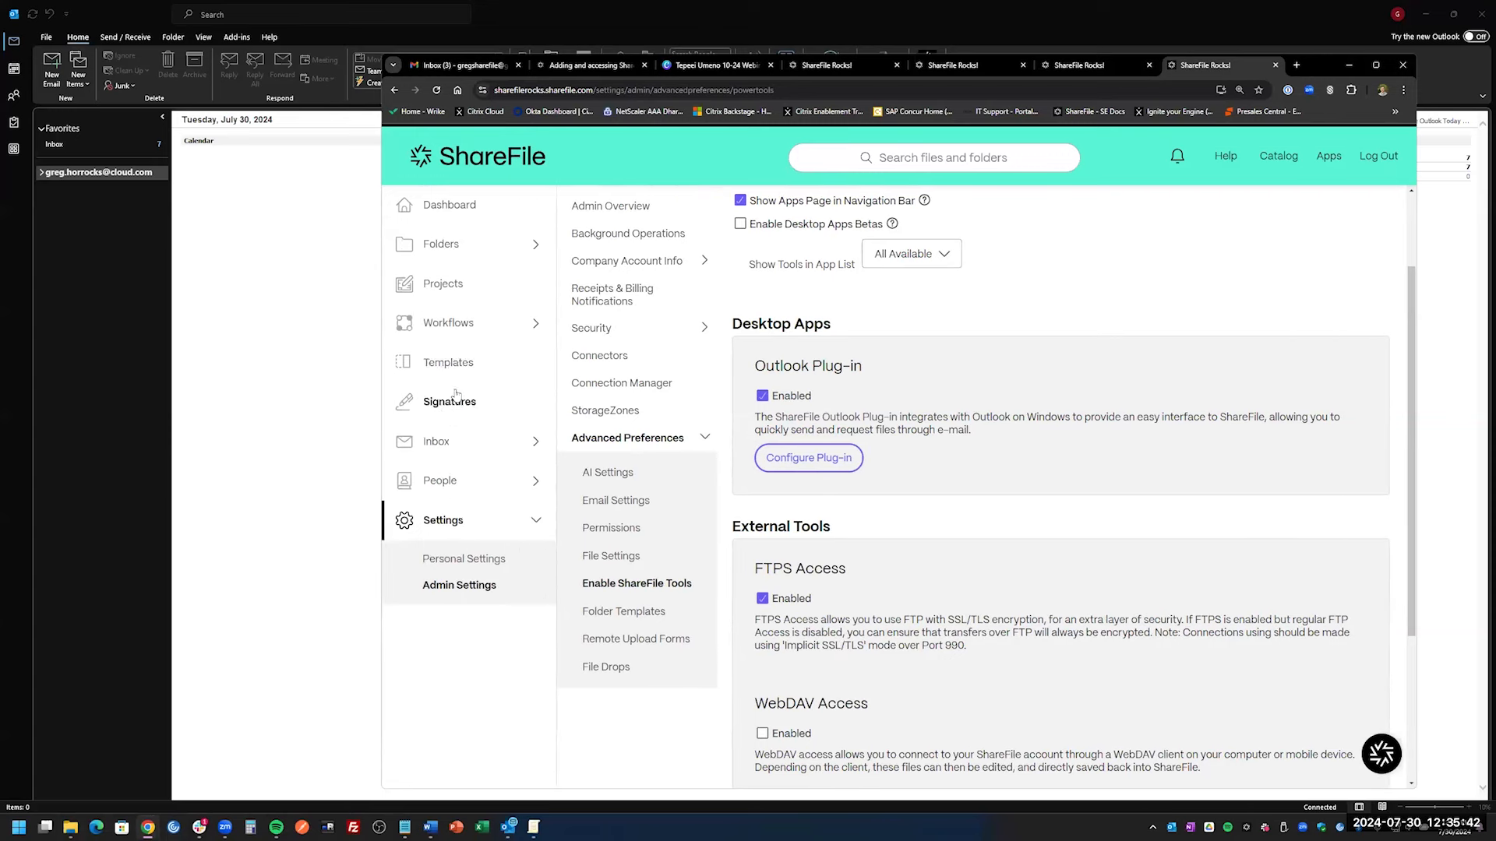
pyautogui.click(399, 364)
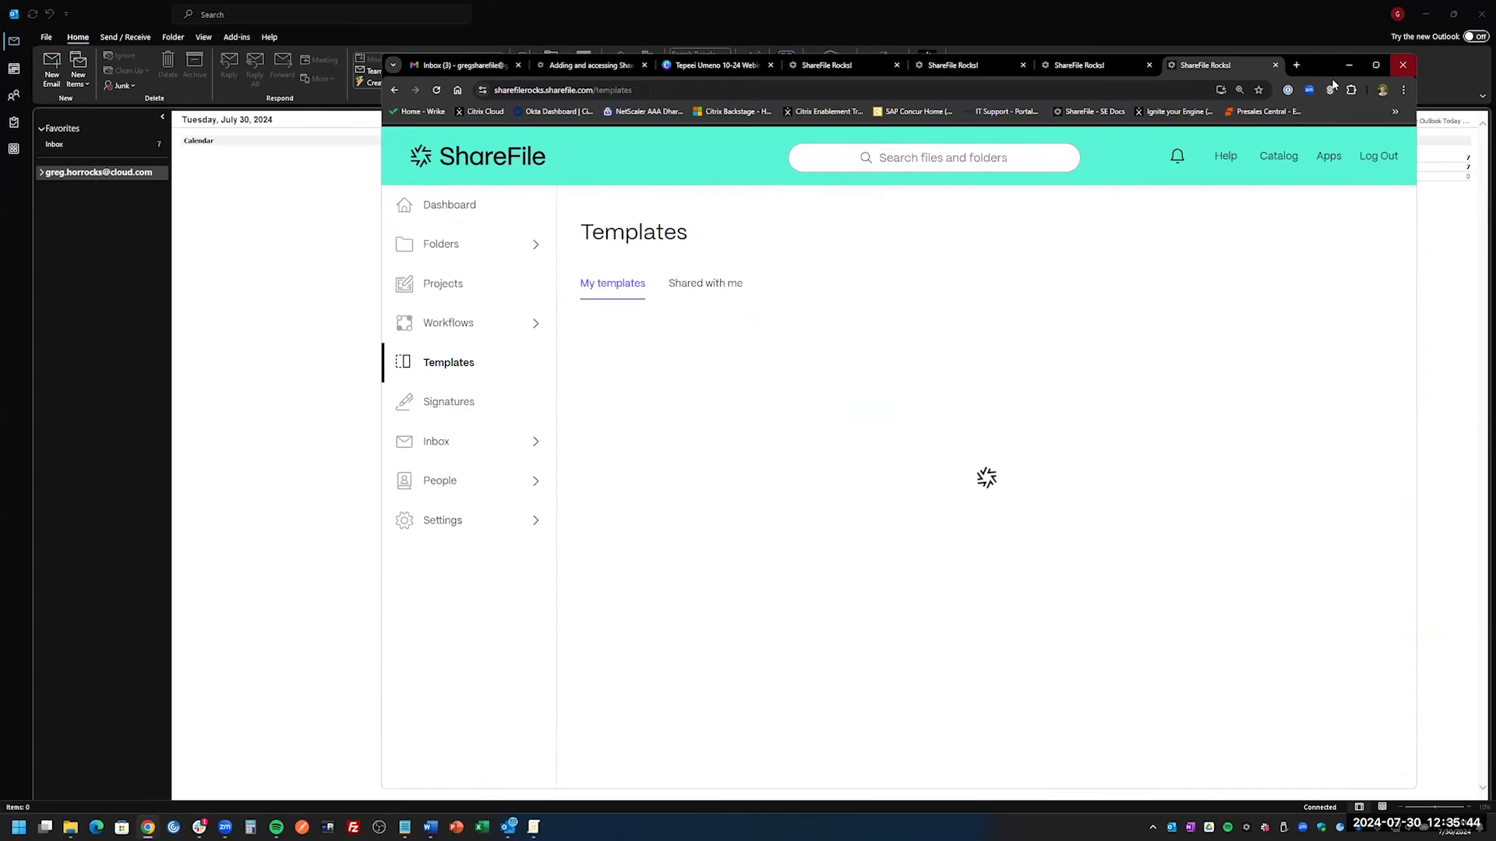
pyautogui.click(1376, 65)
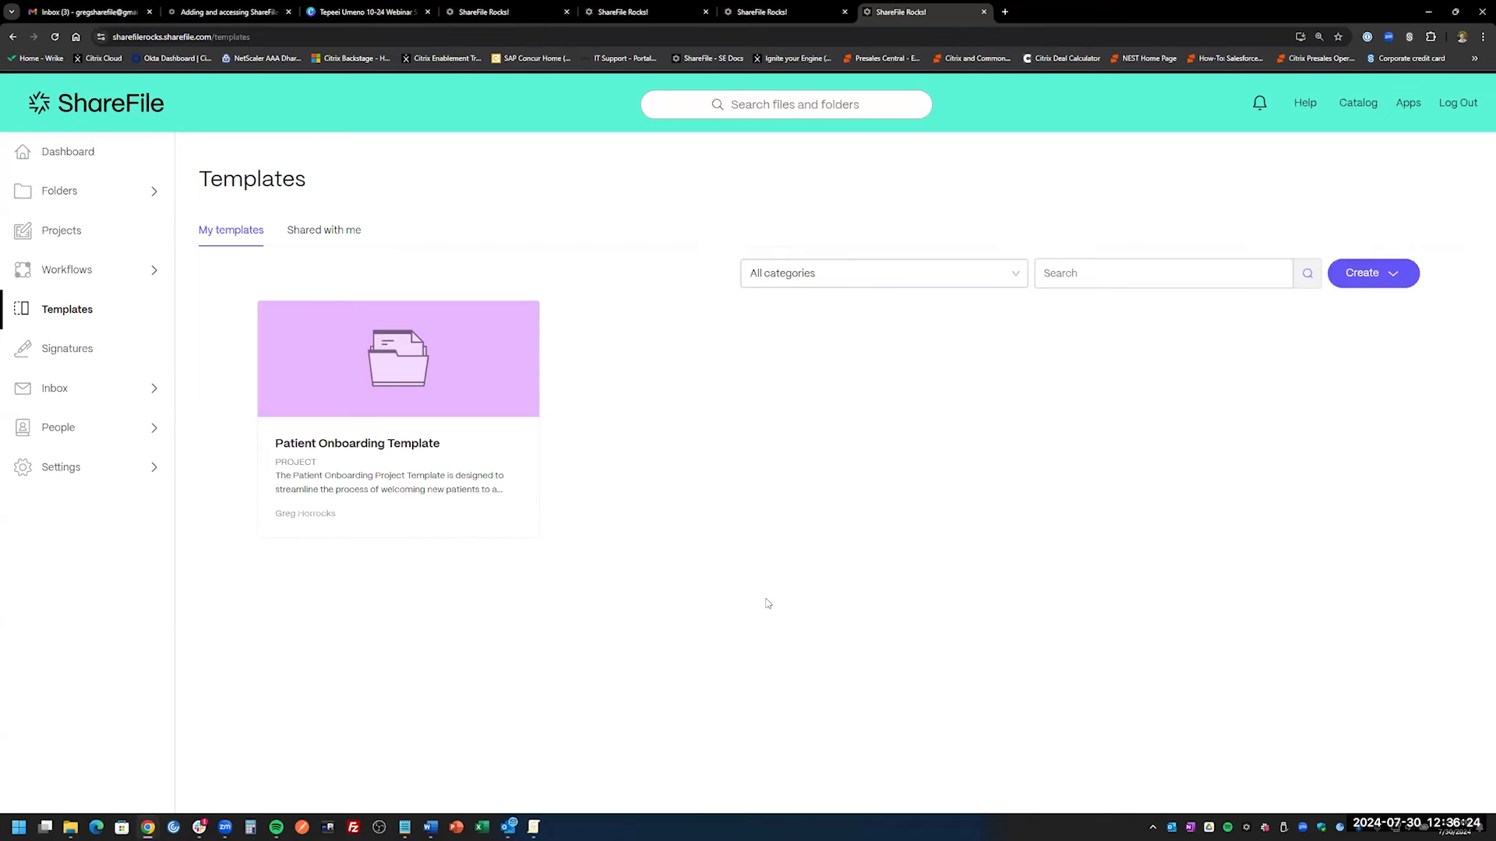
pyautogui.click(61, 230)
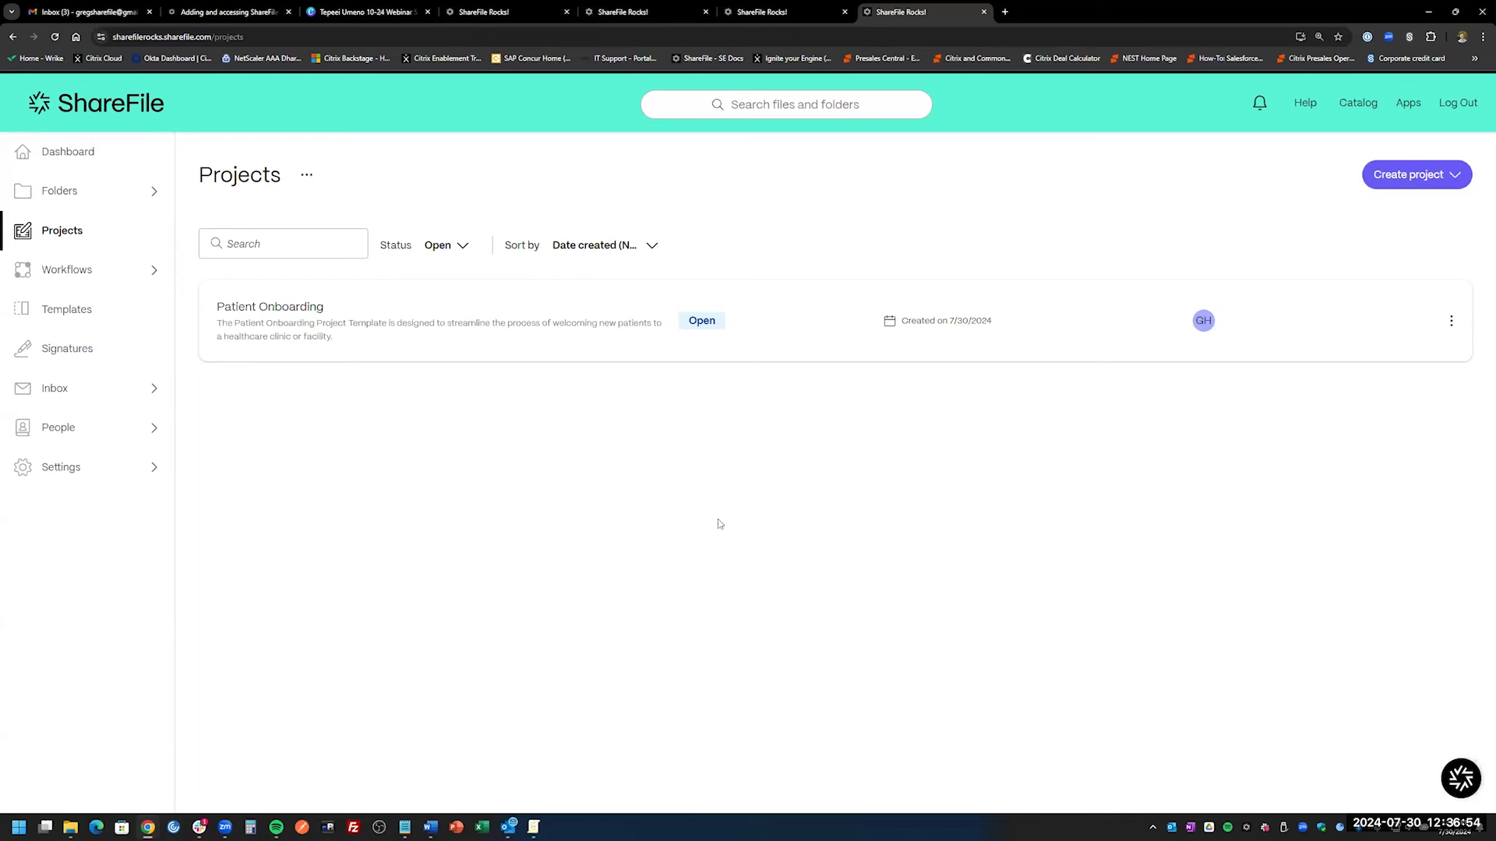
# Step: Open the Patient Onboarding project and review its Tasks and Document requests tabs before returning Home
pyautogui.click(488, 331)
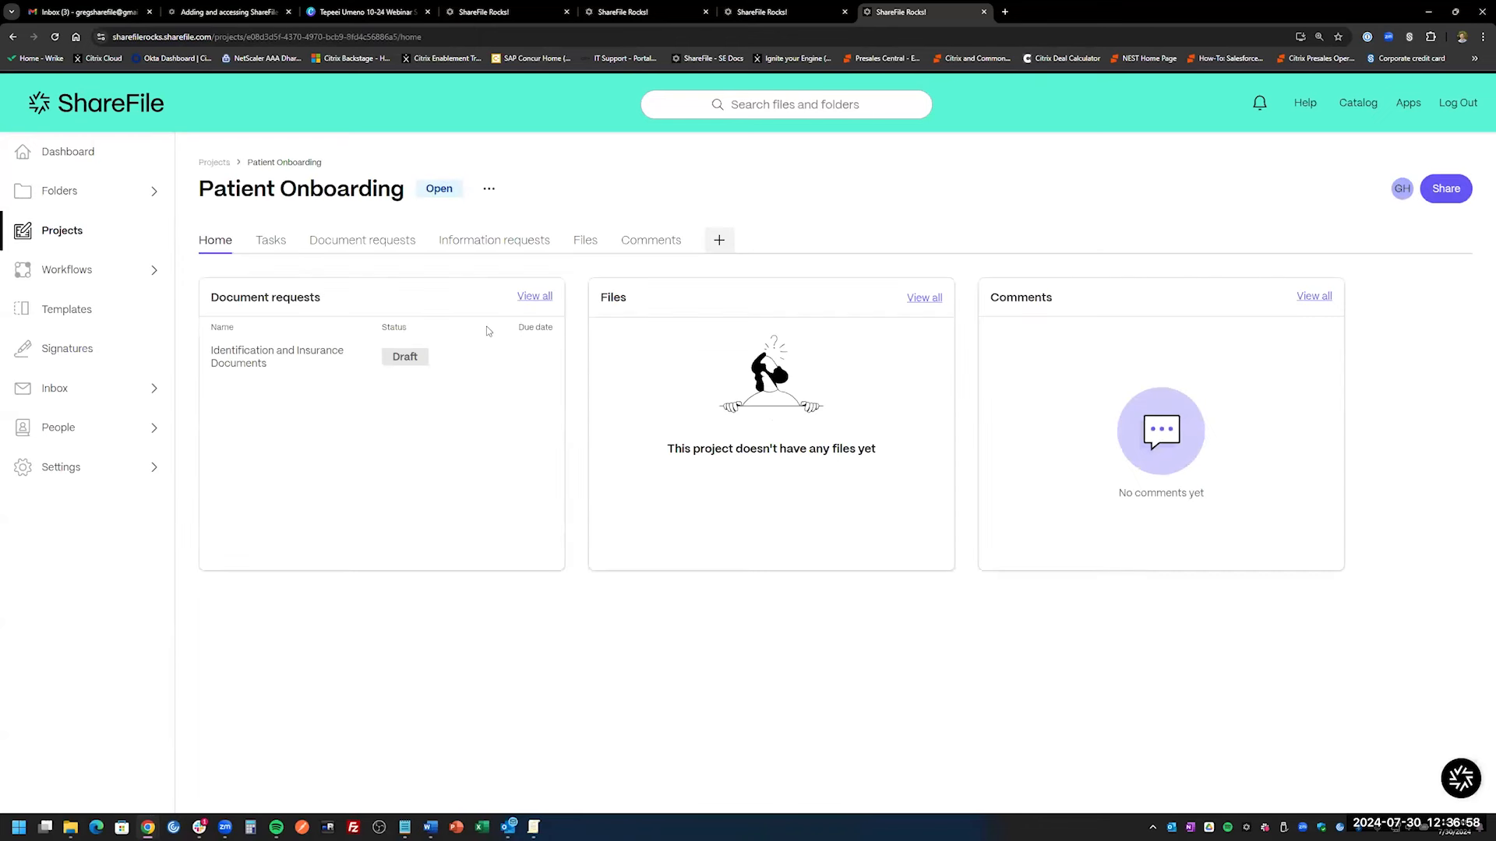
pyautogui.click(271, 241)
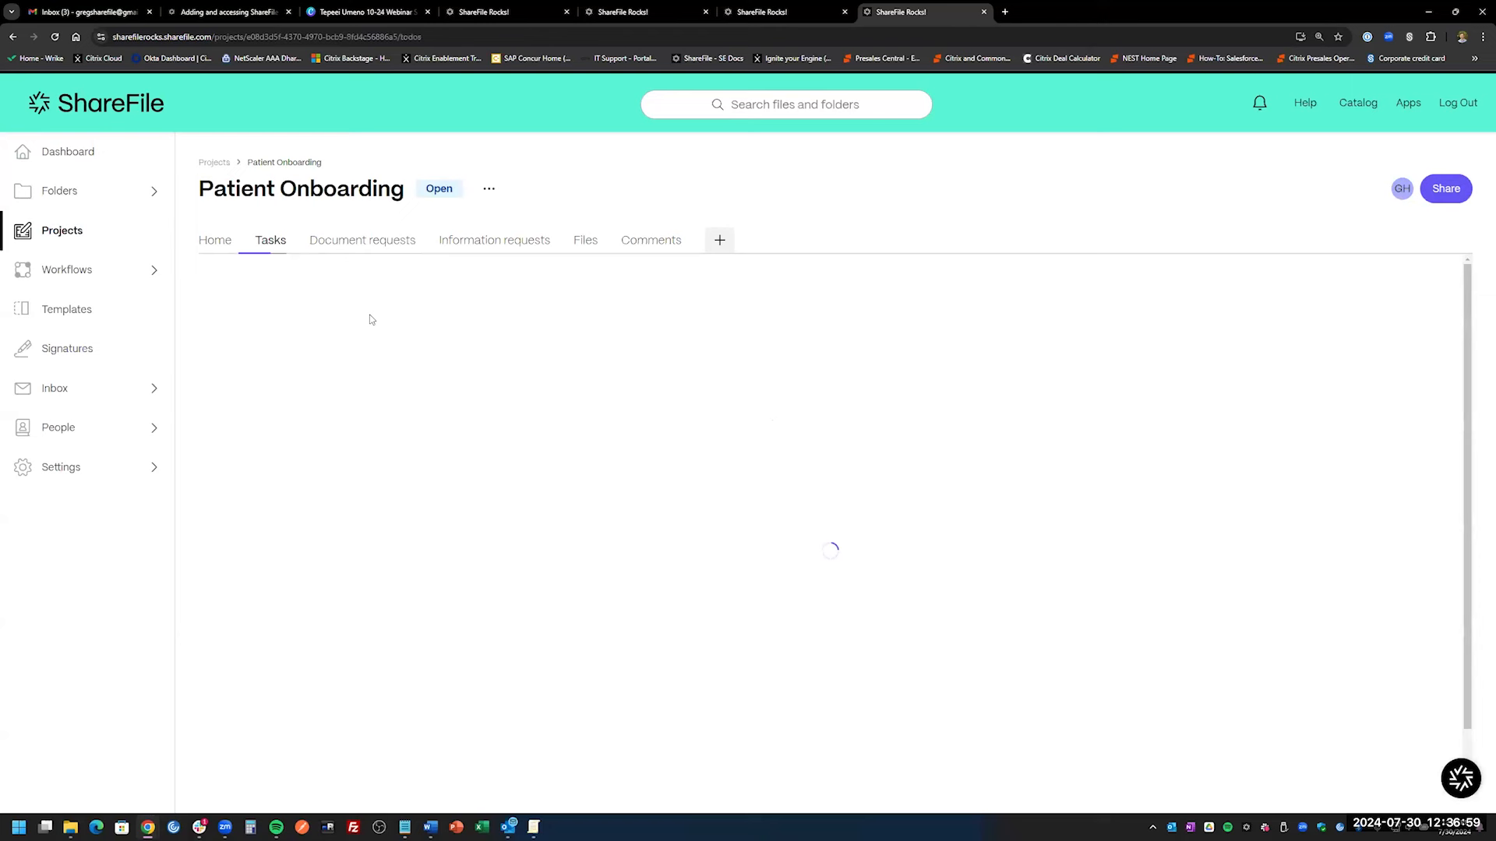
pyautogui.click(368, 246)
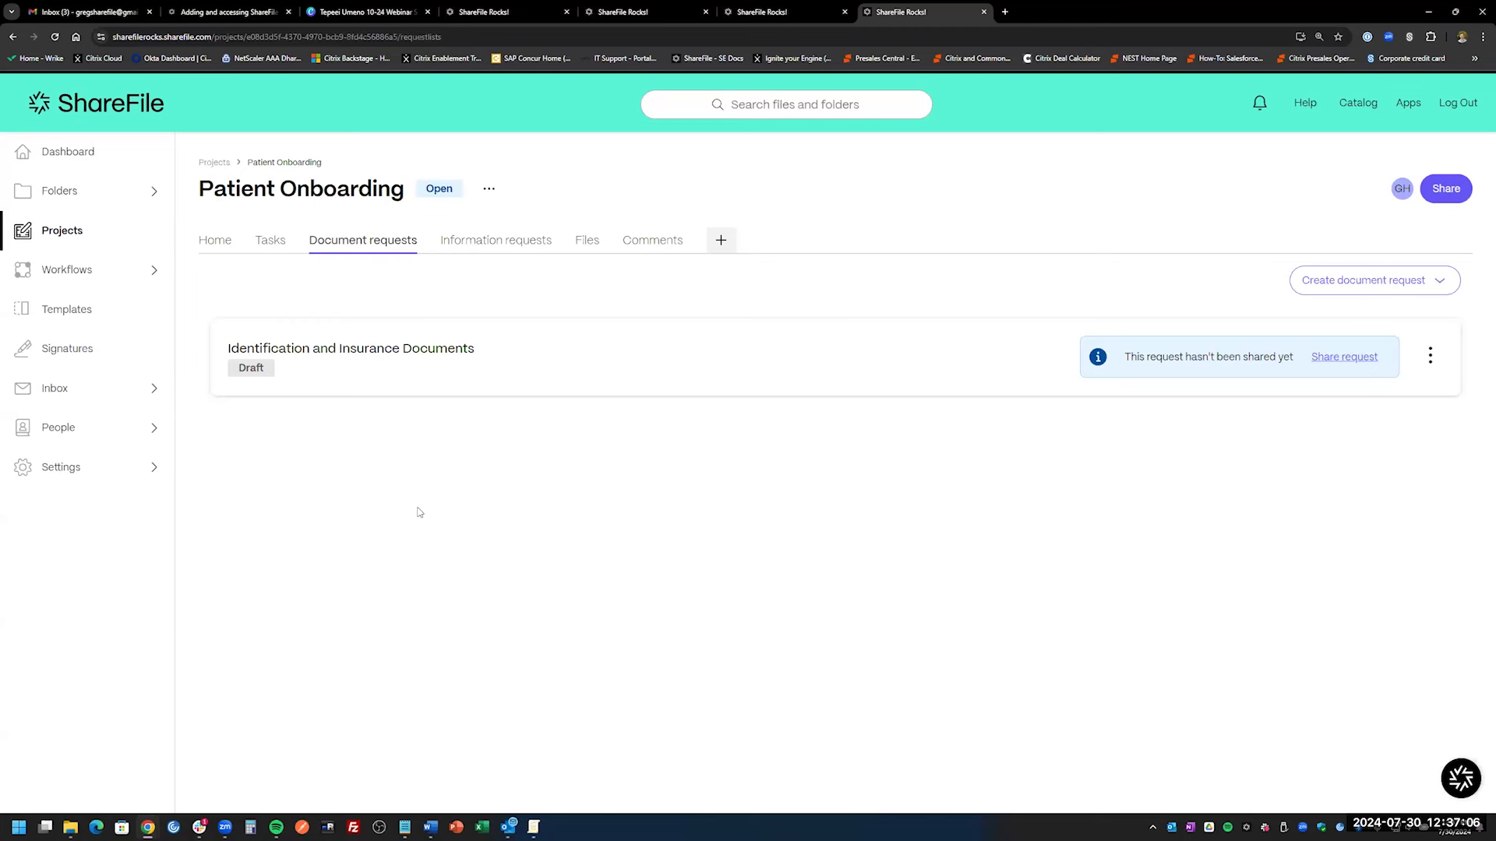
pyautogui.click(219, 244)
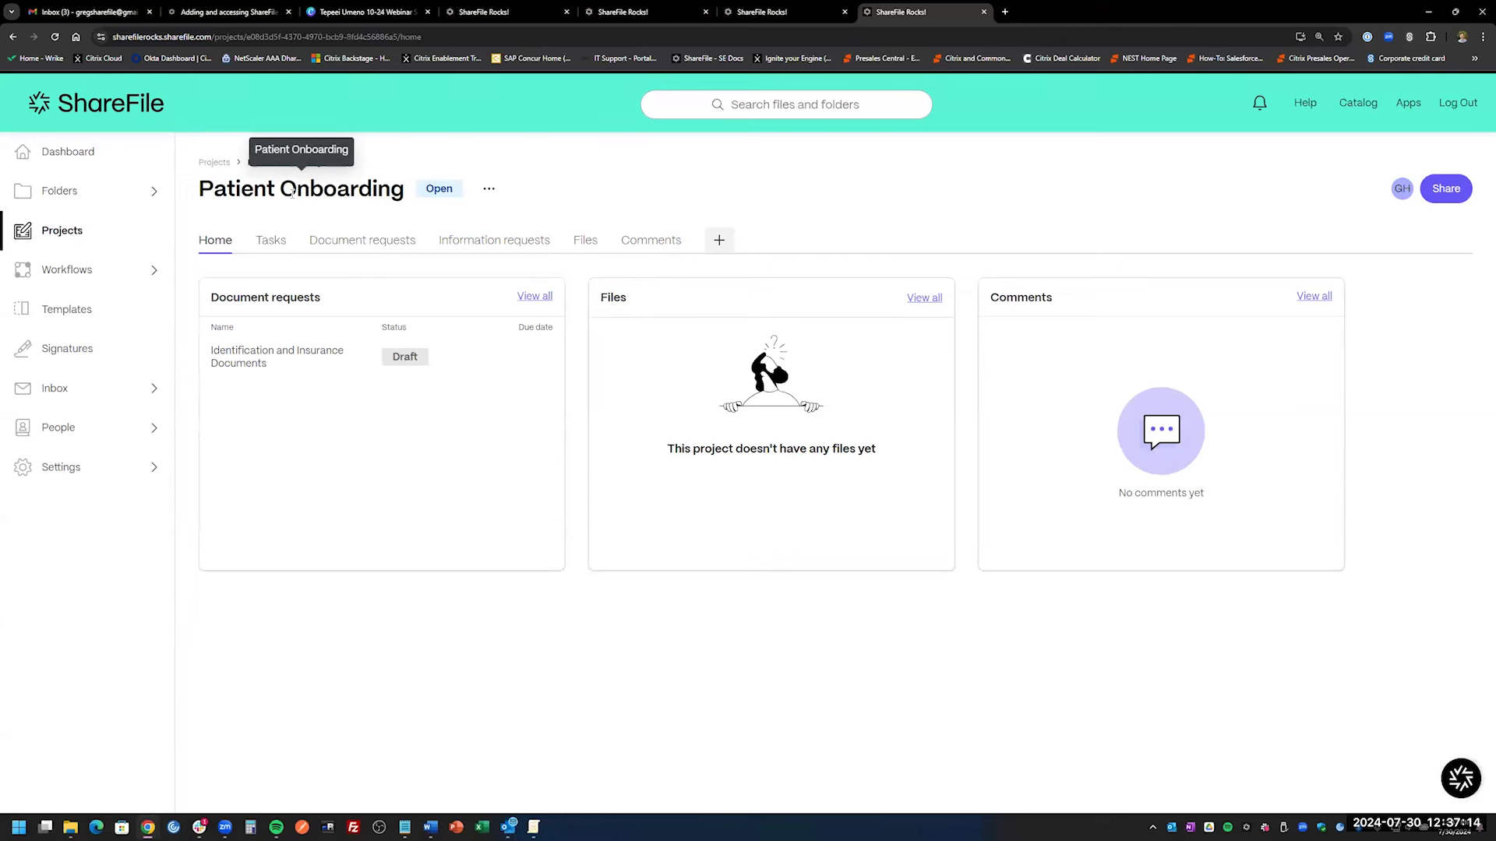
pyautogui.click(488, 192)
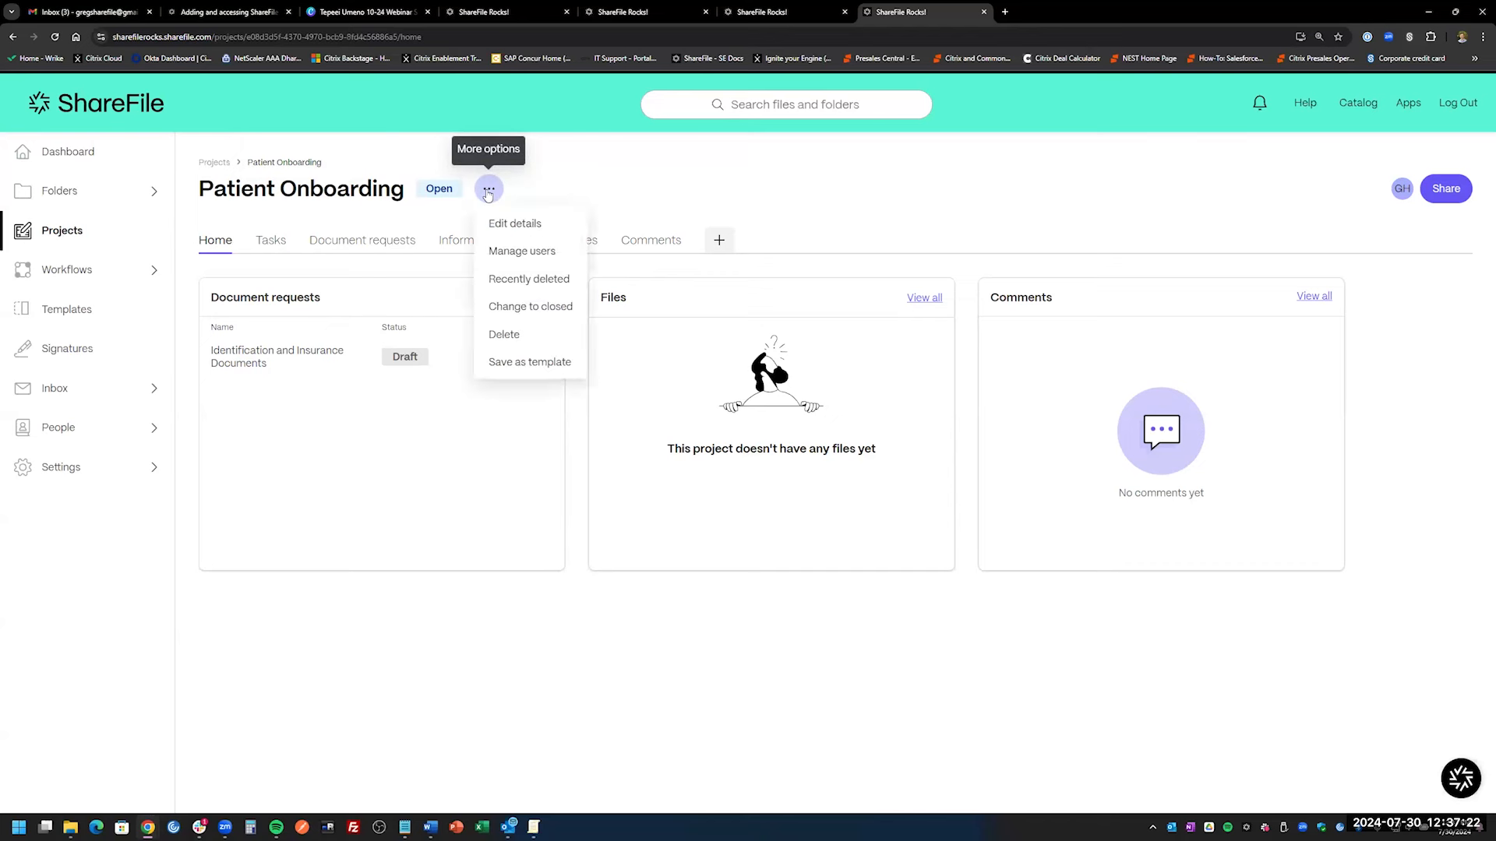
pyautogui.click(505, 362)
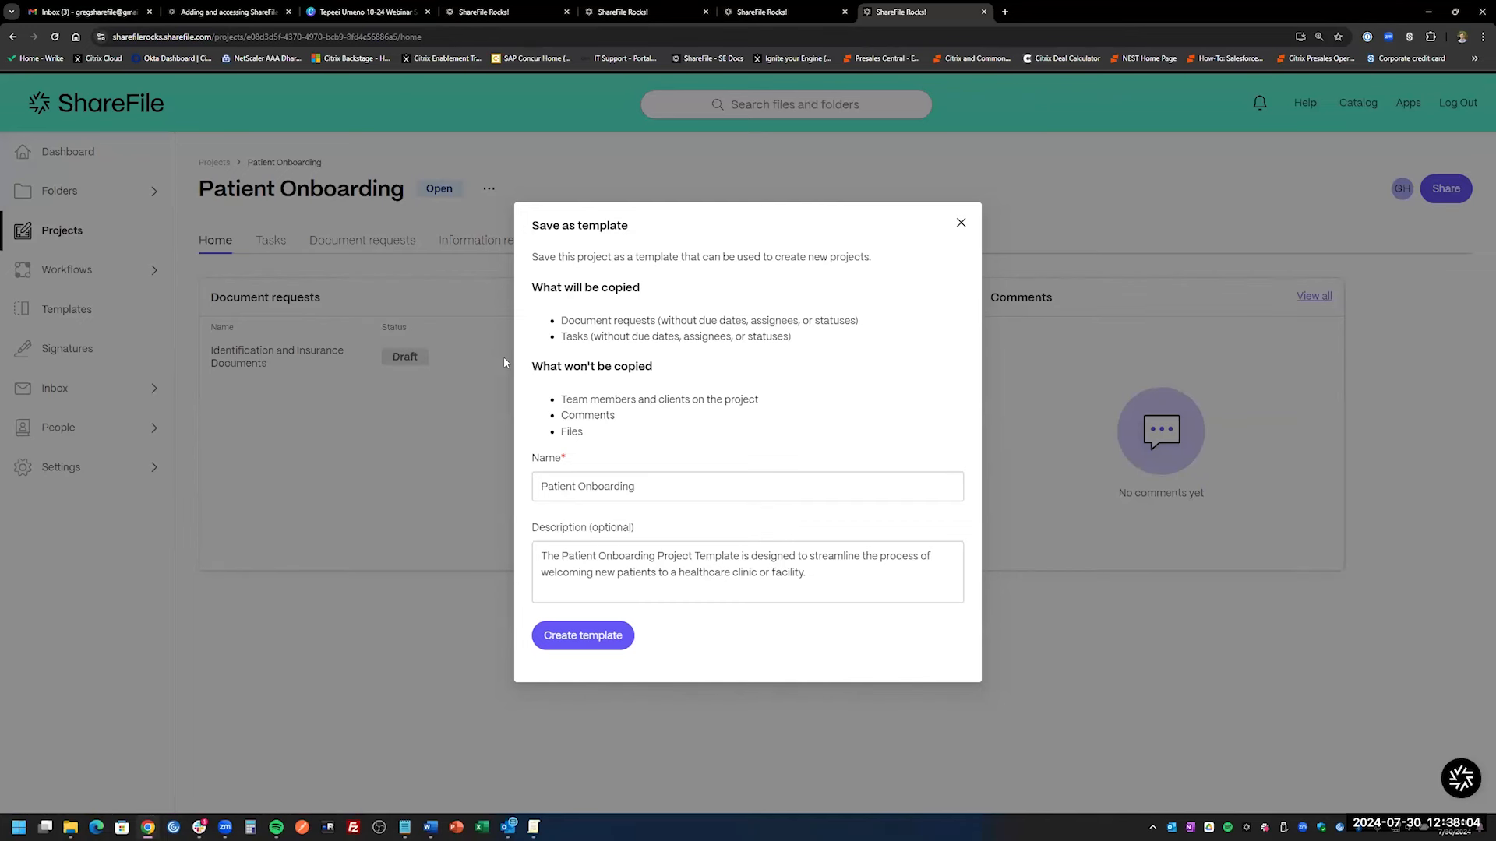
pyautogui.click(646, 486)
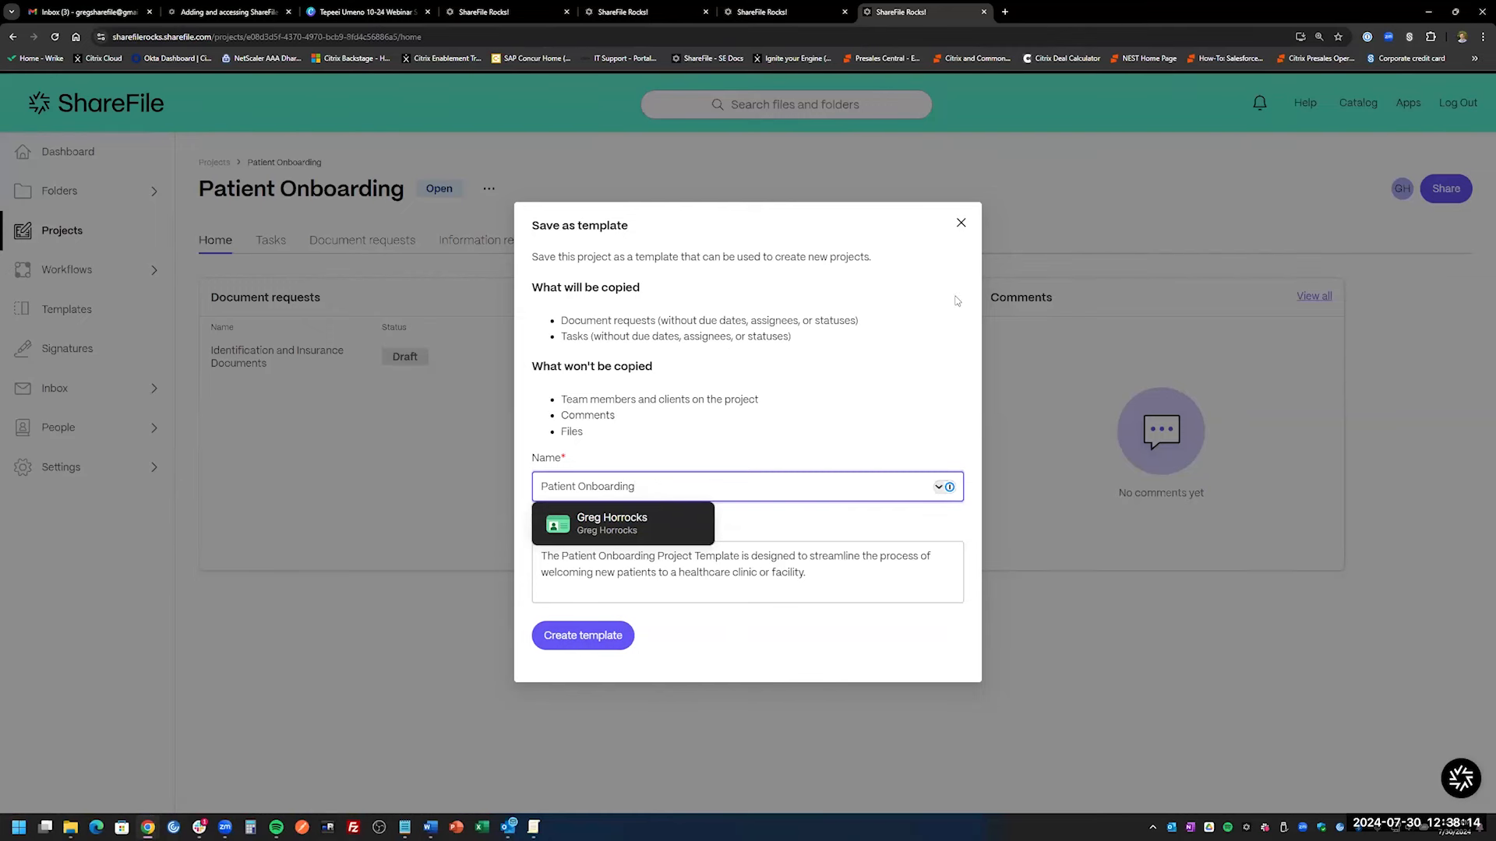
pyautogui.click(960, 223)
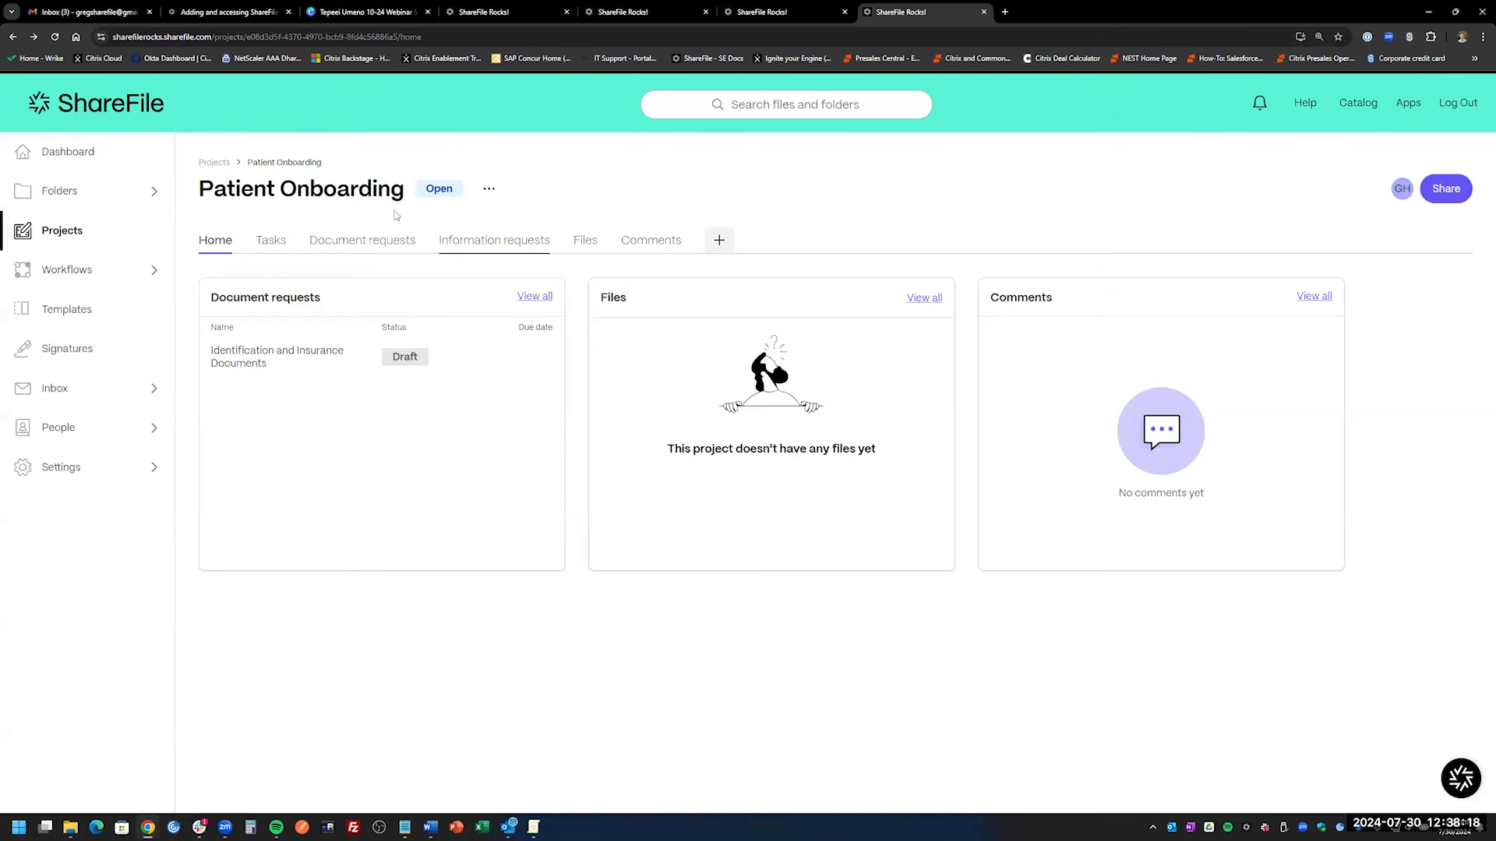
# Step: Delete the Hyperlipidemia–Osteoporosis options from the Medical History Form checklist and save the form
pyautogui.click(467, 243)
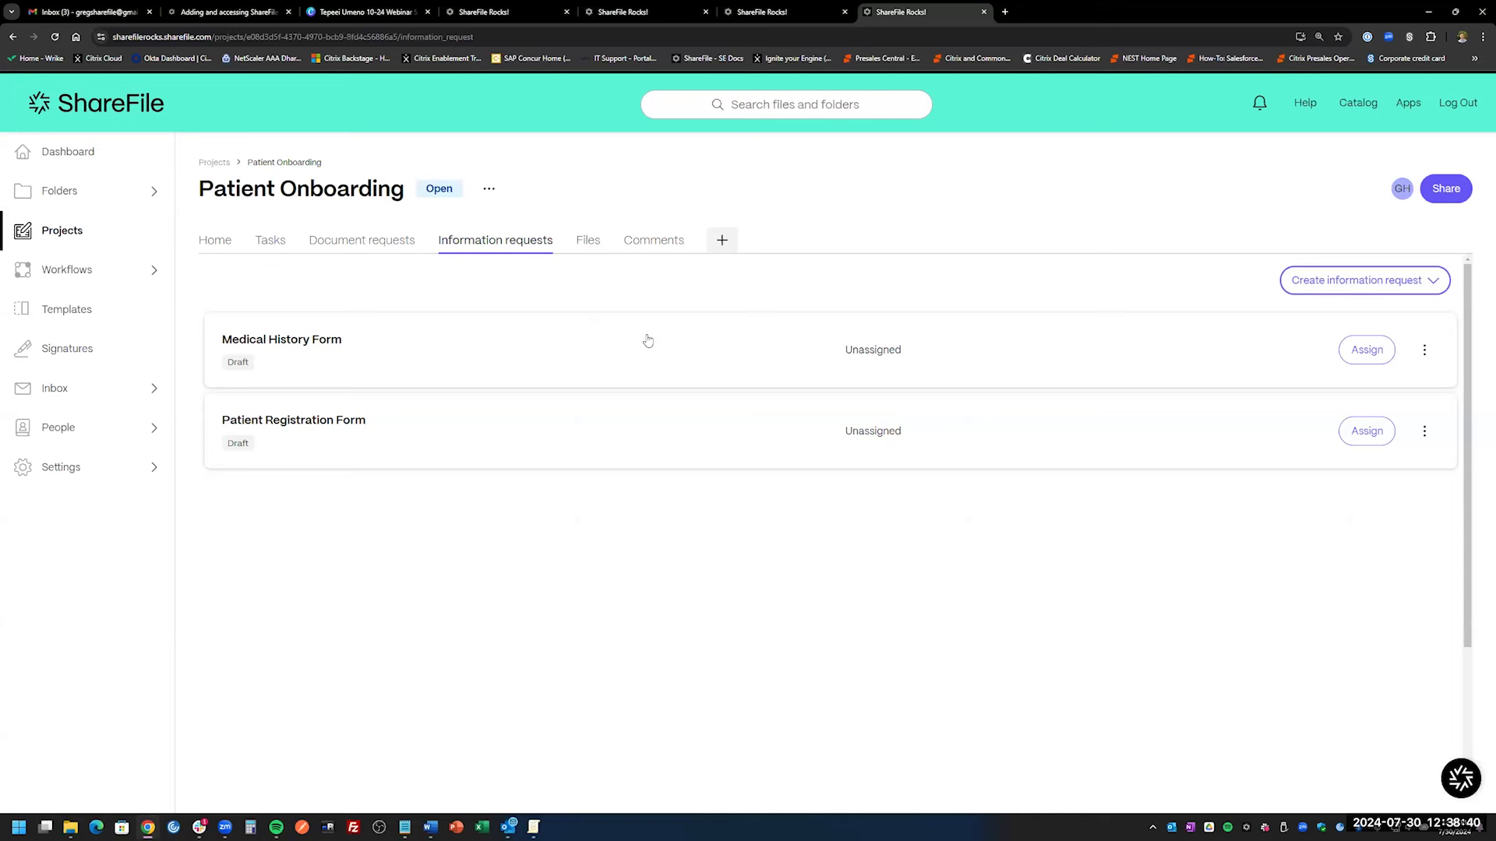
pyautogui.click(518, 350)
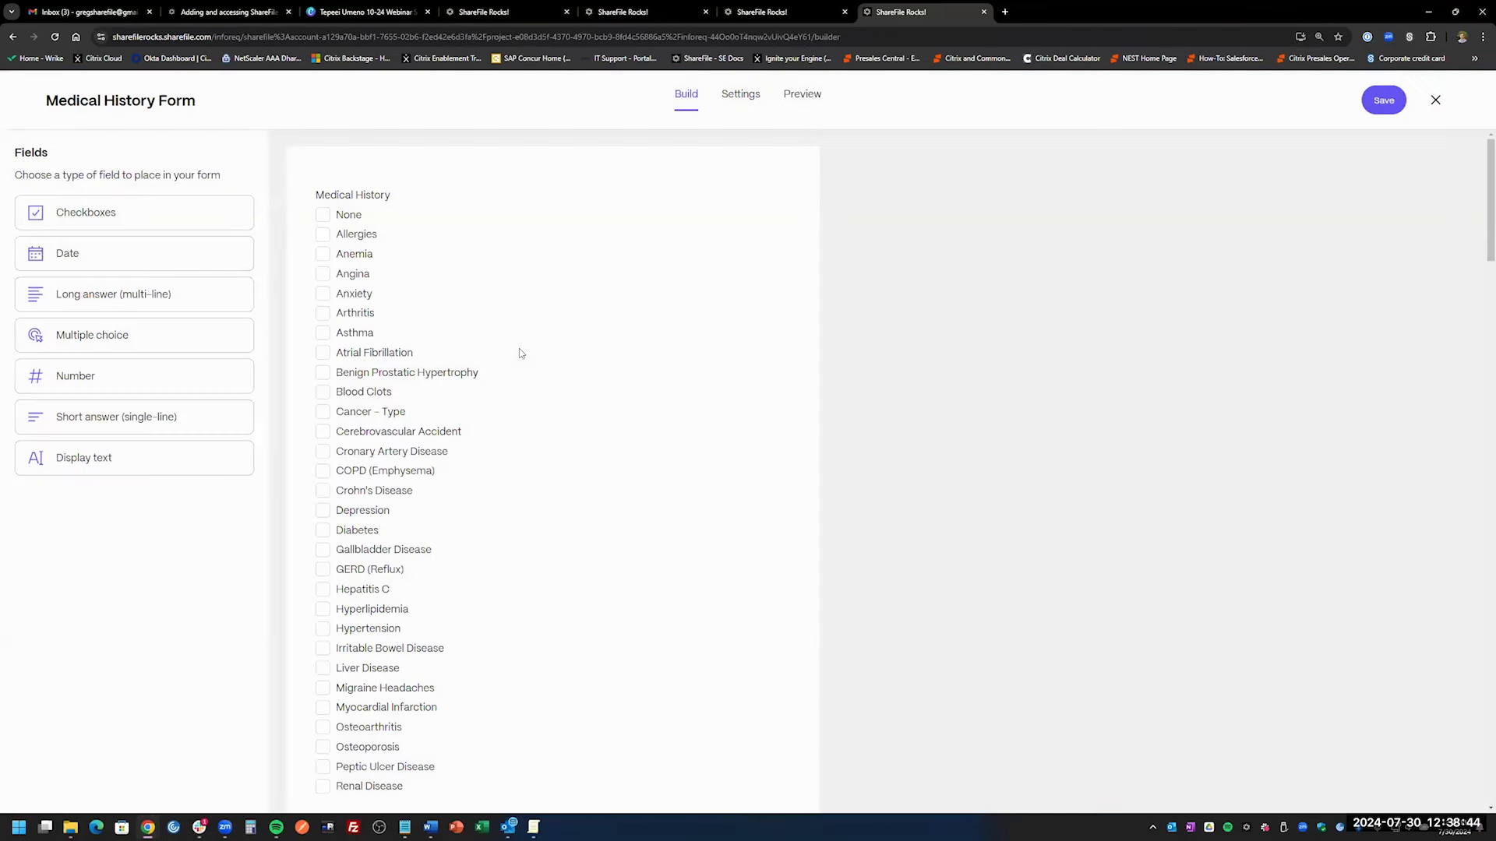
pyautogui.click(735, 284)
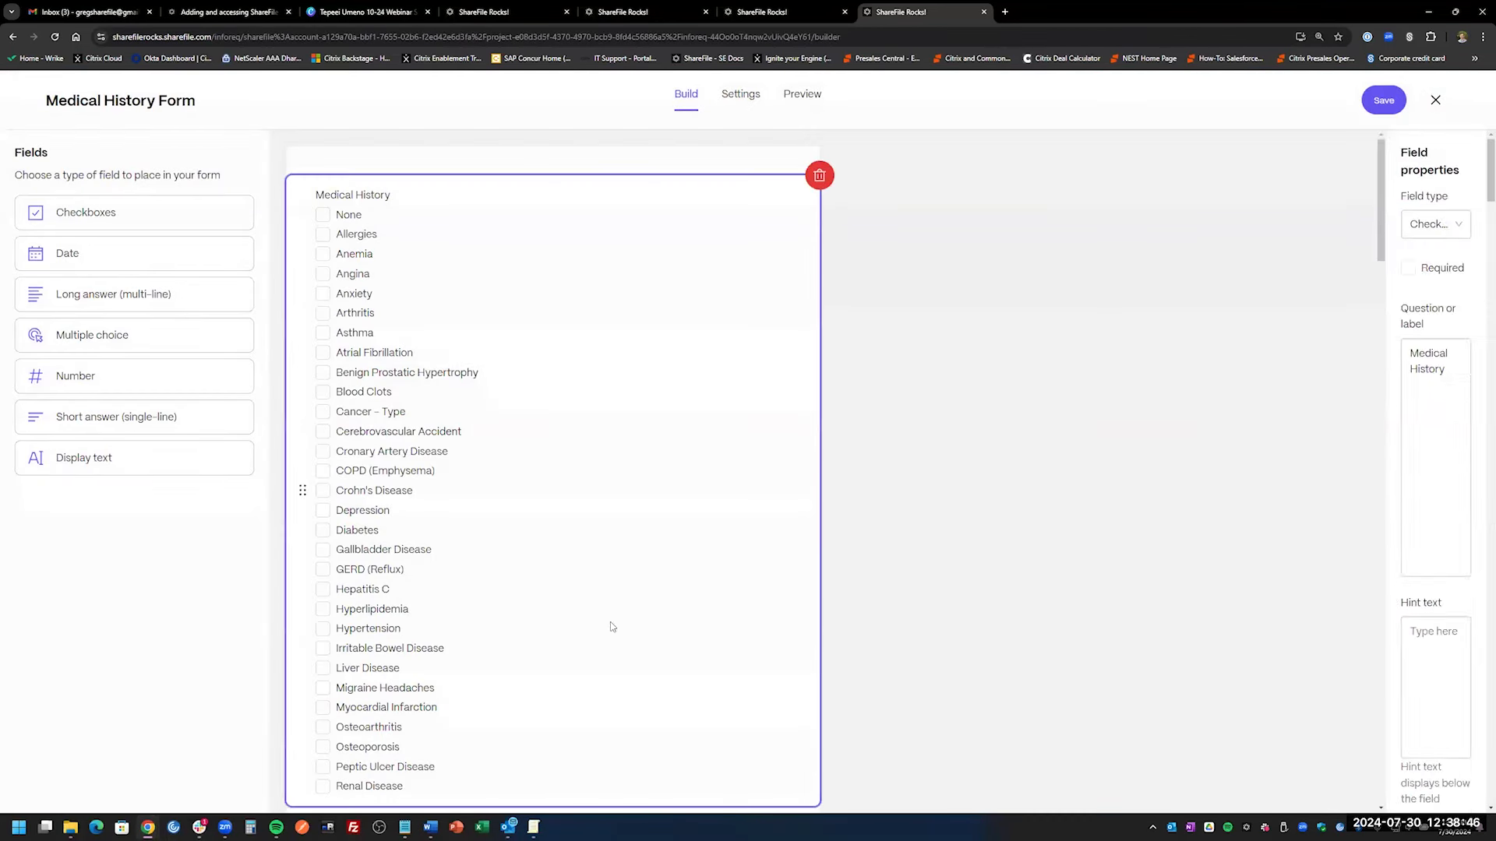
pyautogui.scroll(-4, 1344, 458)
pyautogui.click(1361, 637)
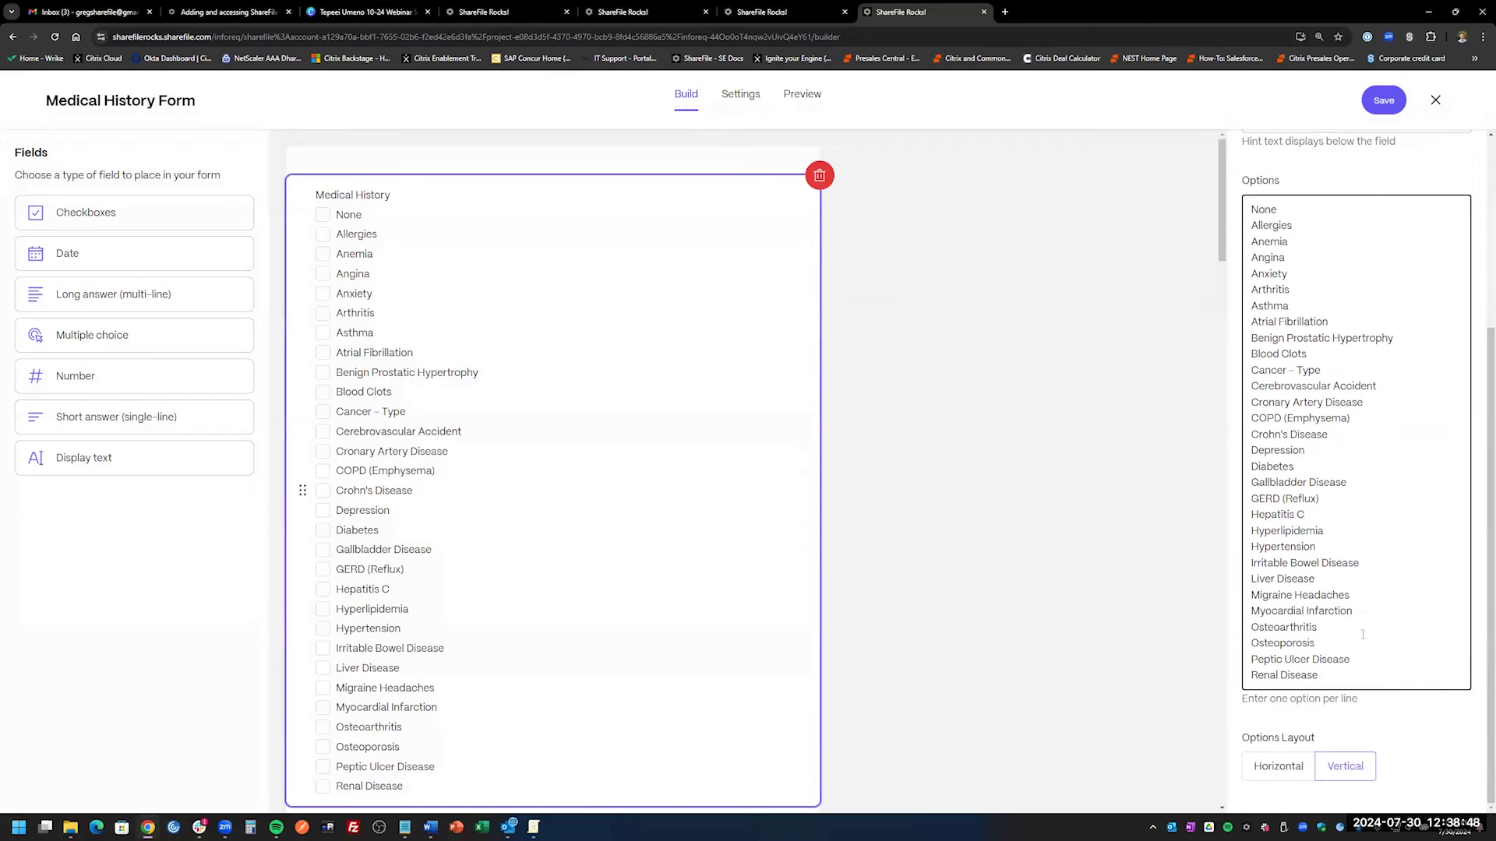
pyautogui.moveTo(1214, 600); pyautogui.dragTo(1191, 537)
pyautogui.press('BackSpace')
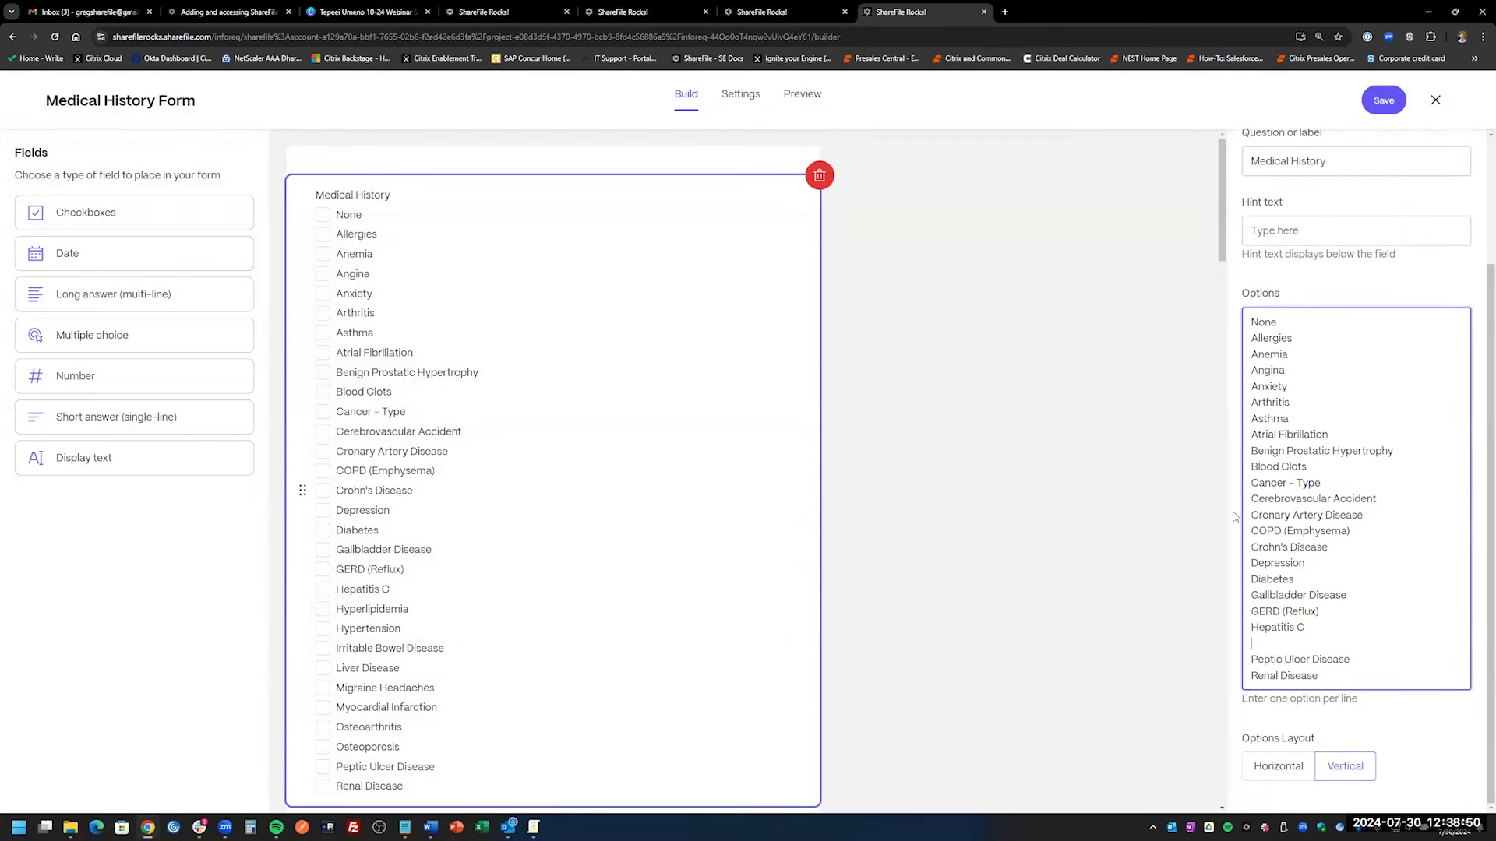
pyautogui.click(1384, 100)
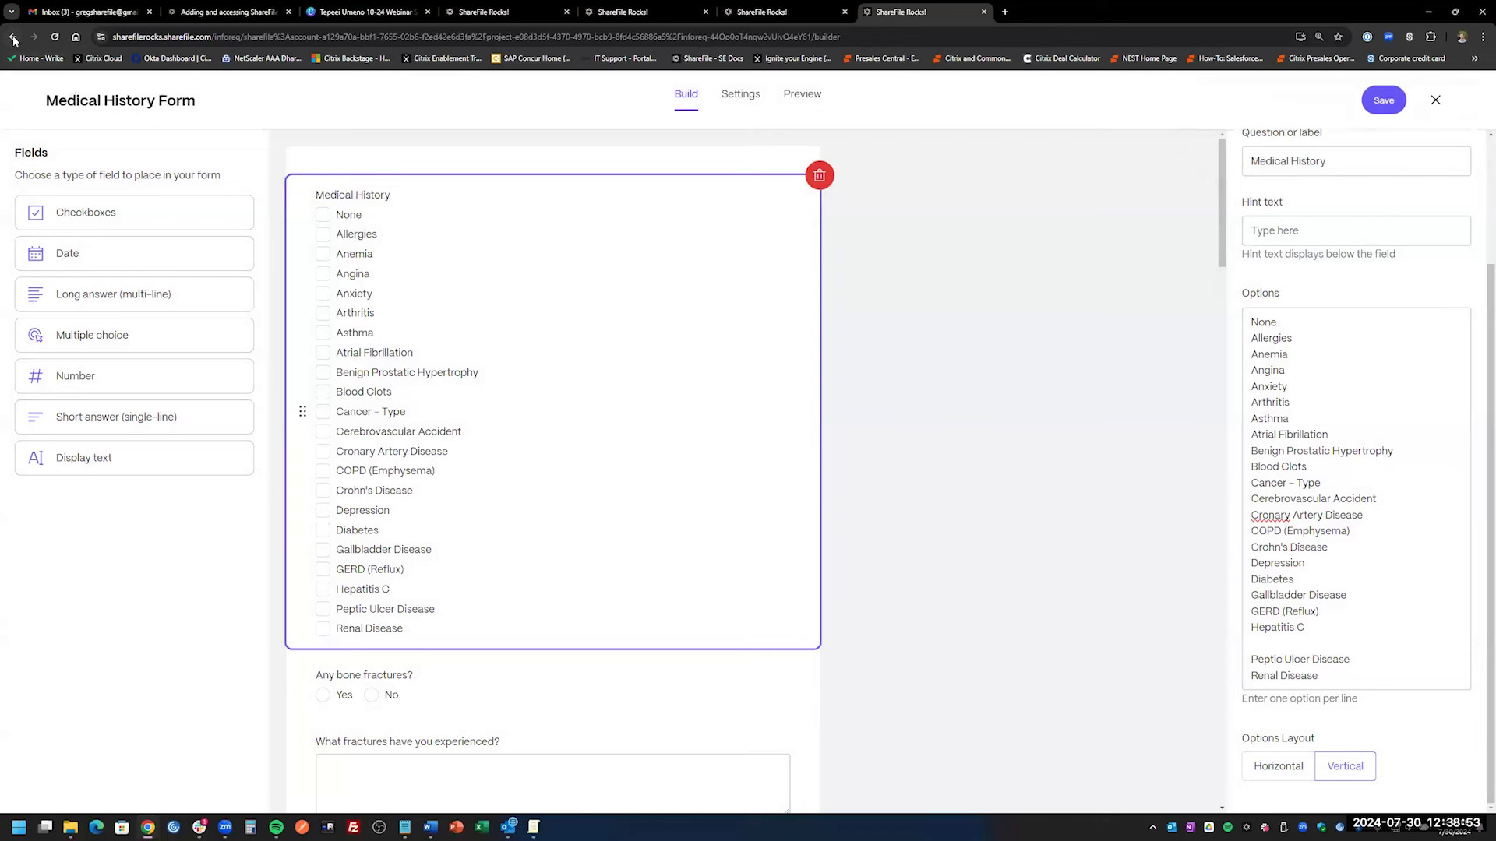
pyautogui.click(13, 38)
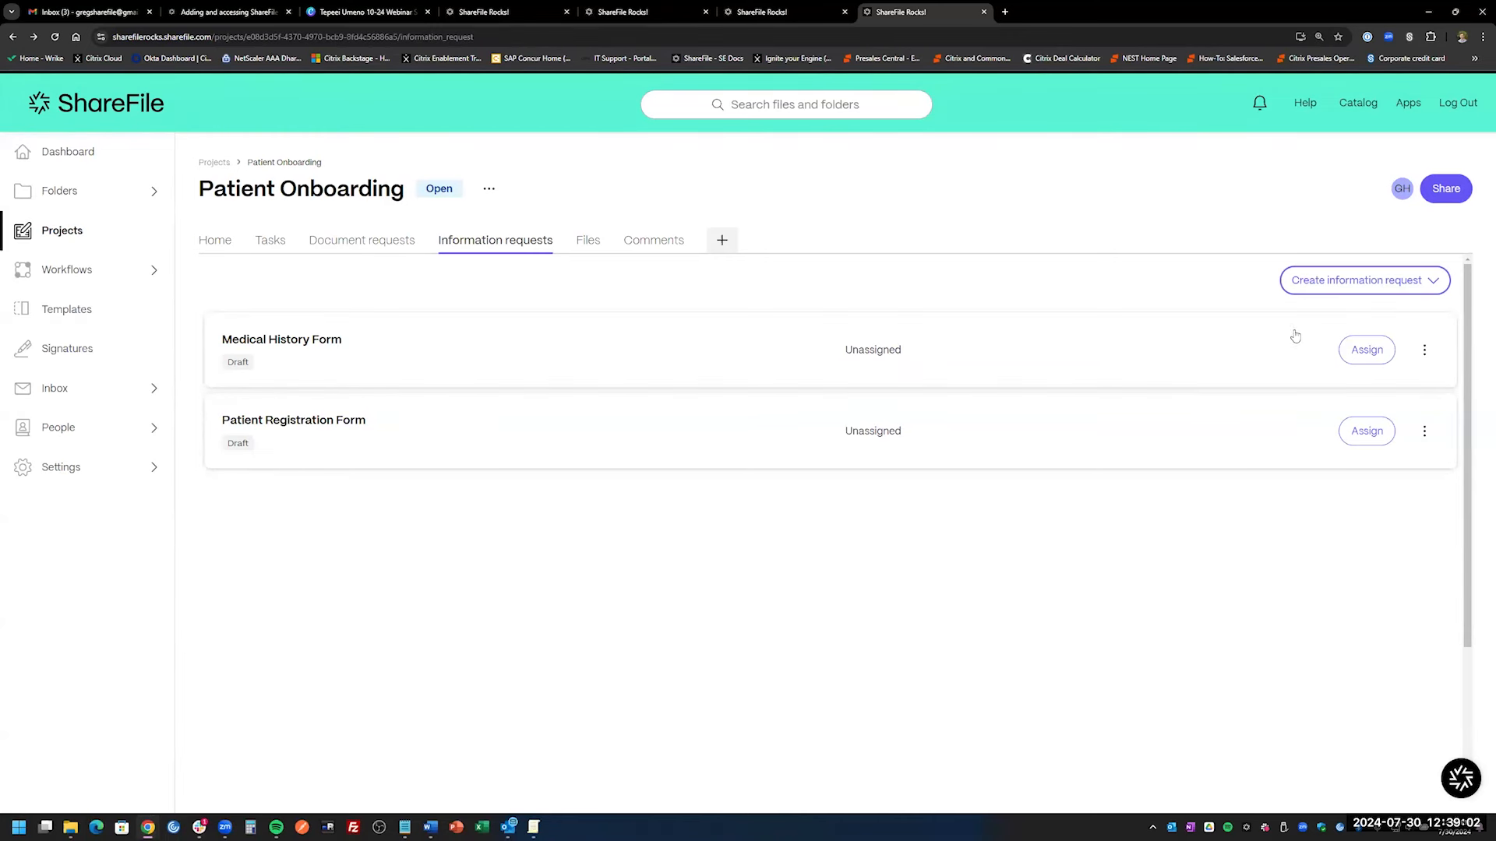
# Step: Create a template from the Medical History Form row's menu, keeping the prefilled name
pyautogui.click(1424, 350)
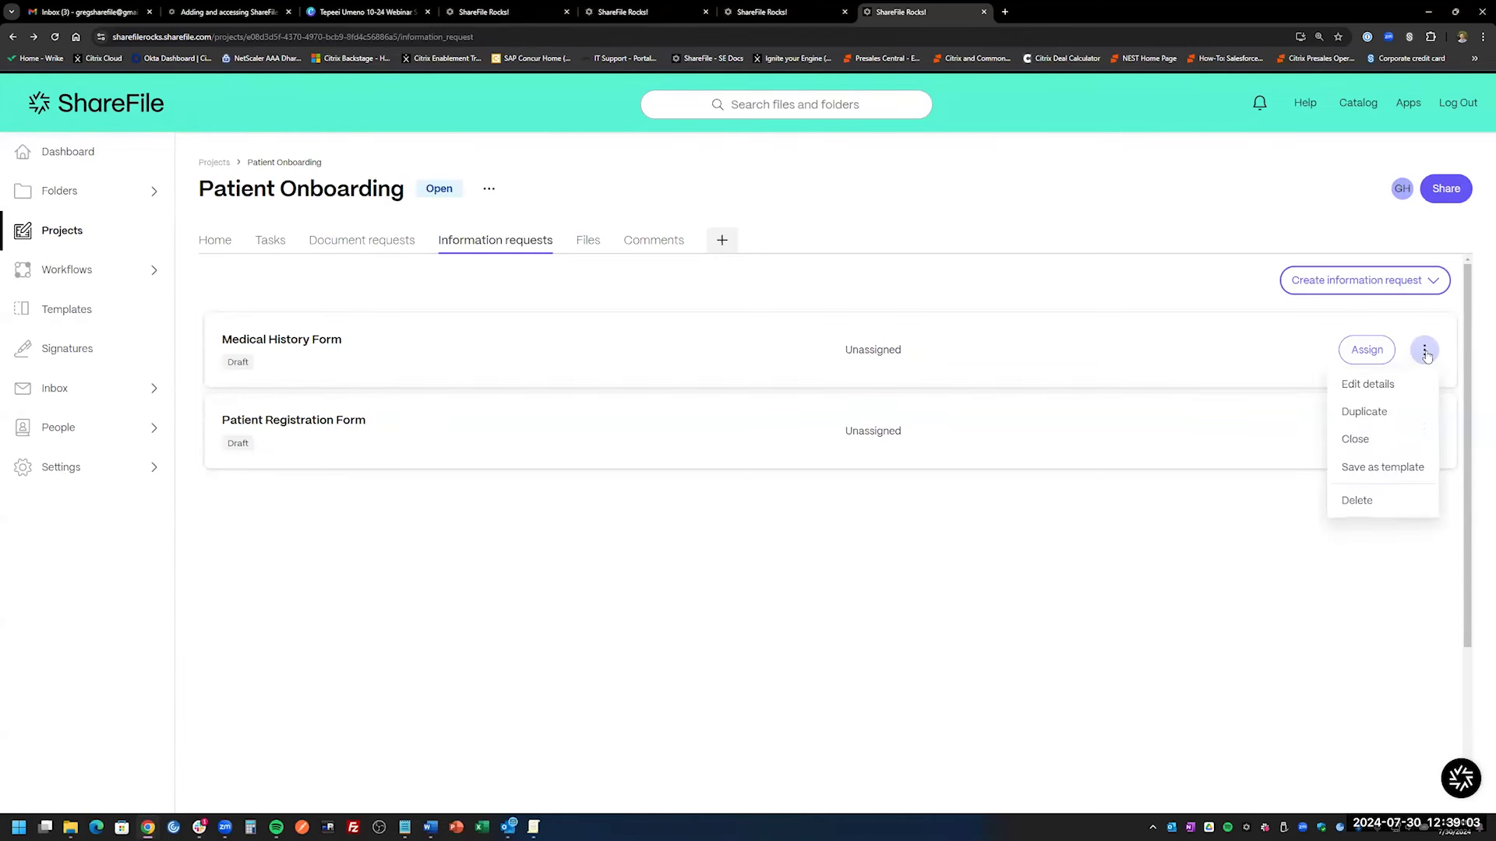
pyautogui.click(1374, 474)
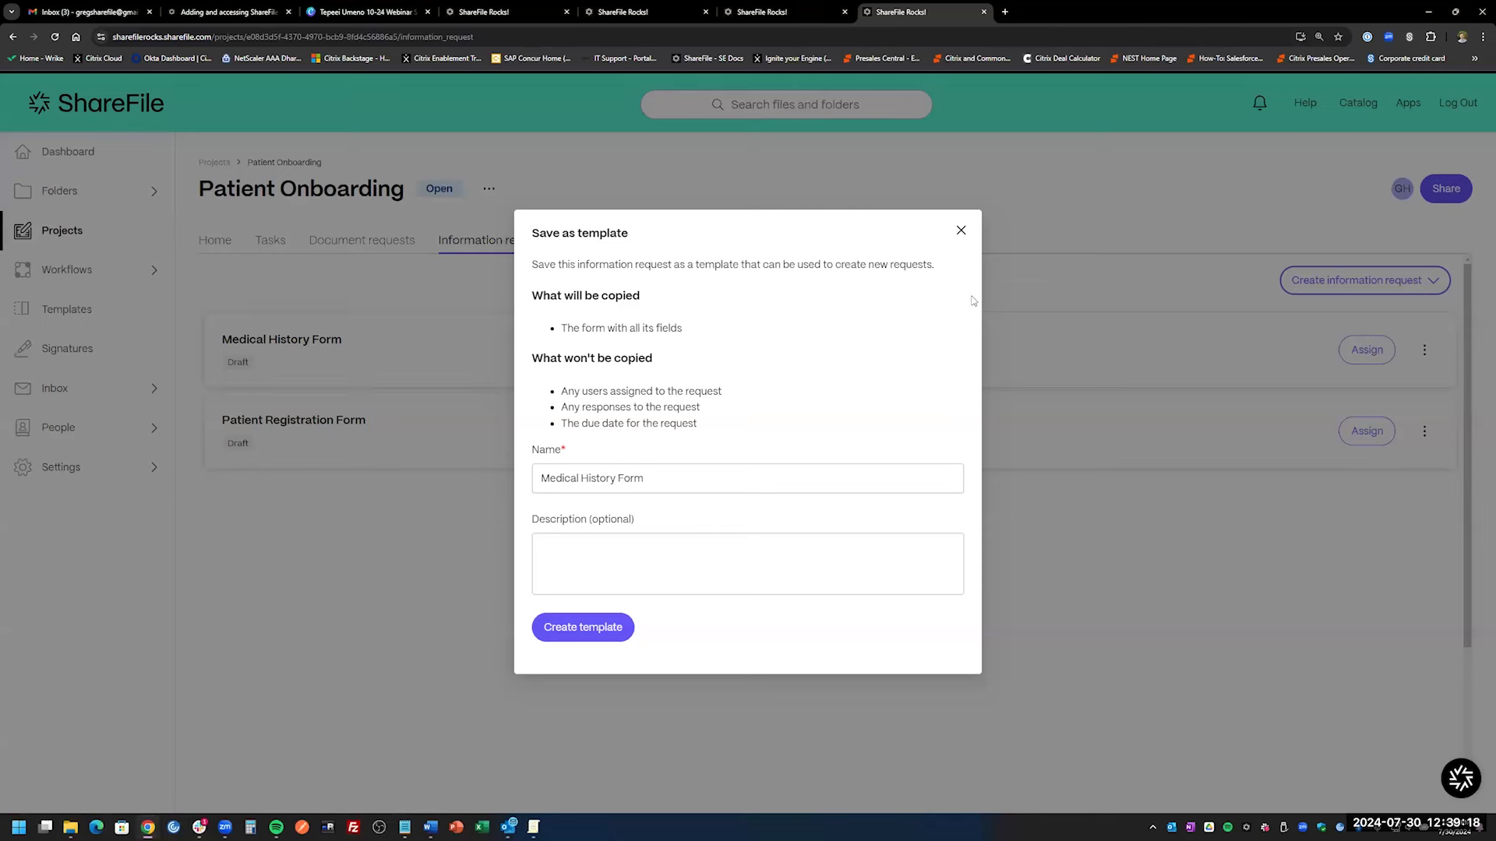
pyautogui.click(611, 628)
pyautogui.click(581, 625)
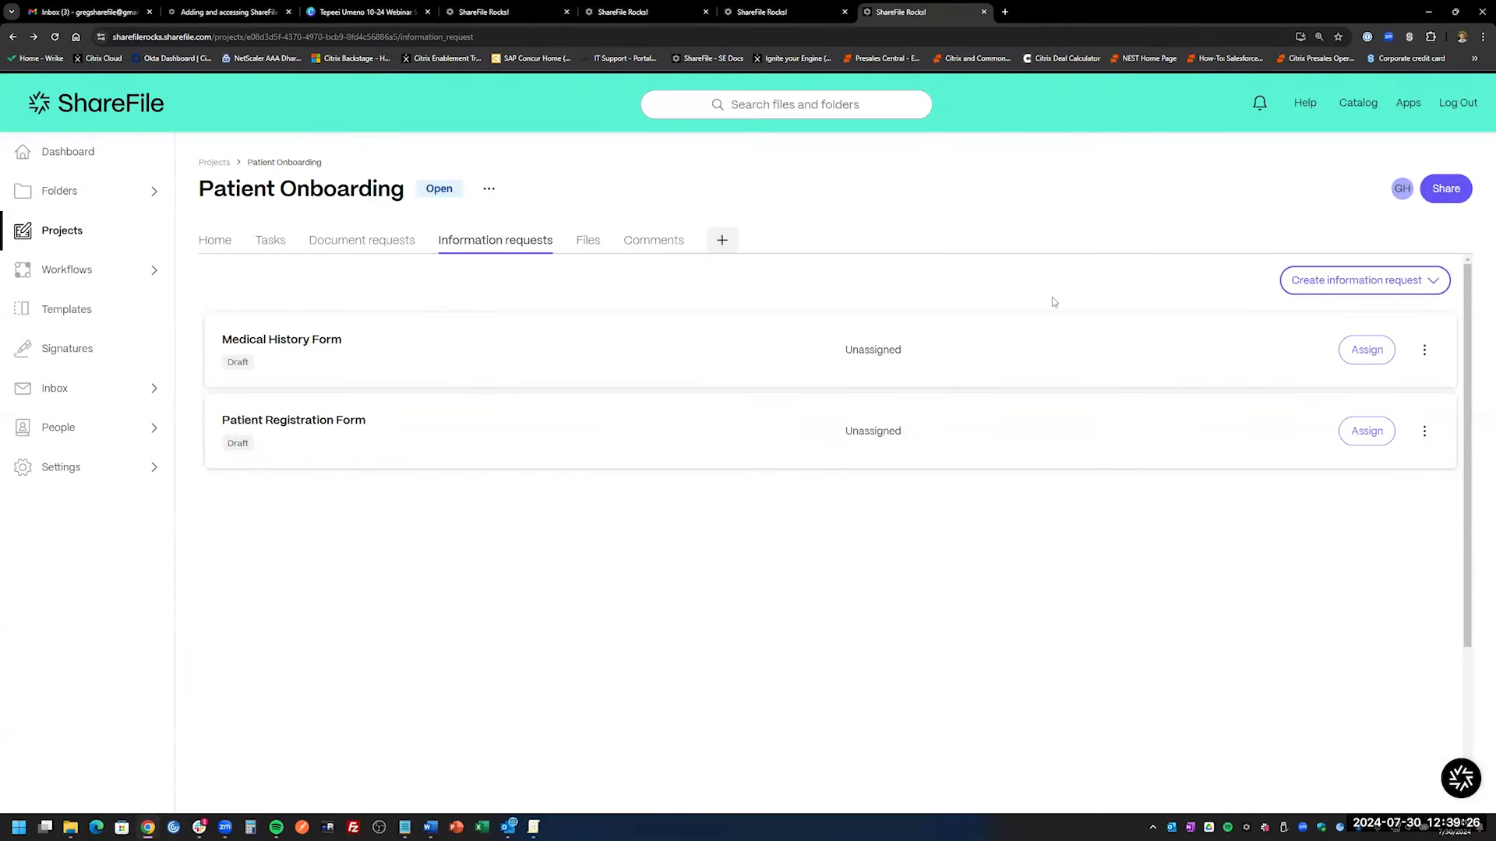
# Step: Check the Templates page, selecting and deselecting the Patient Onboarding Template card
pyautogui.click(59, 312)
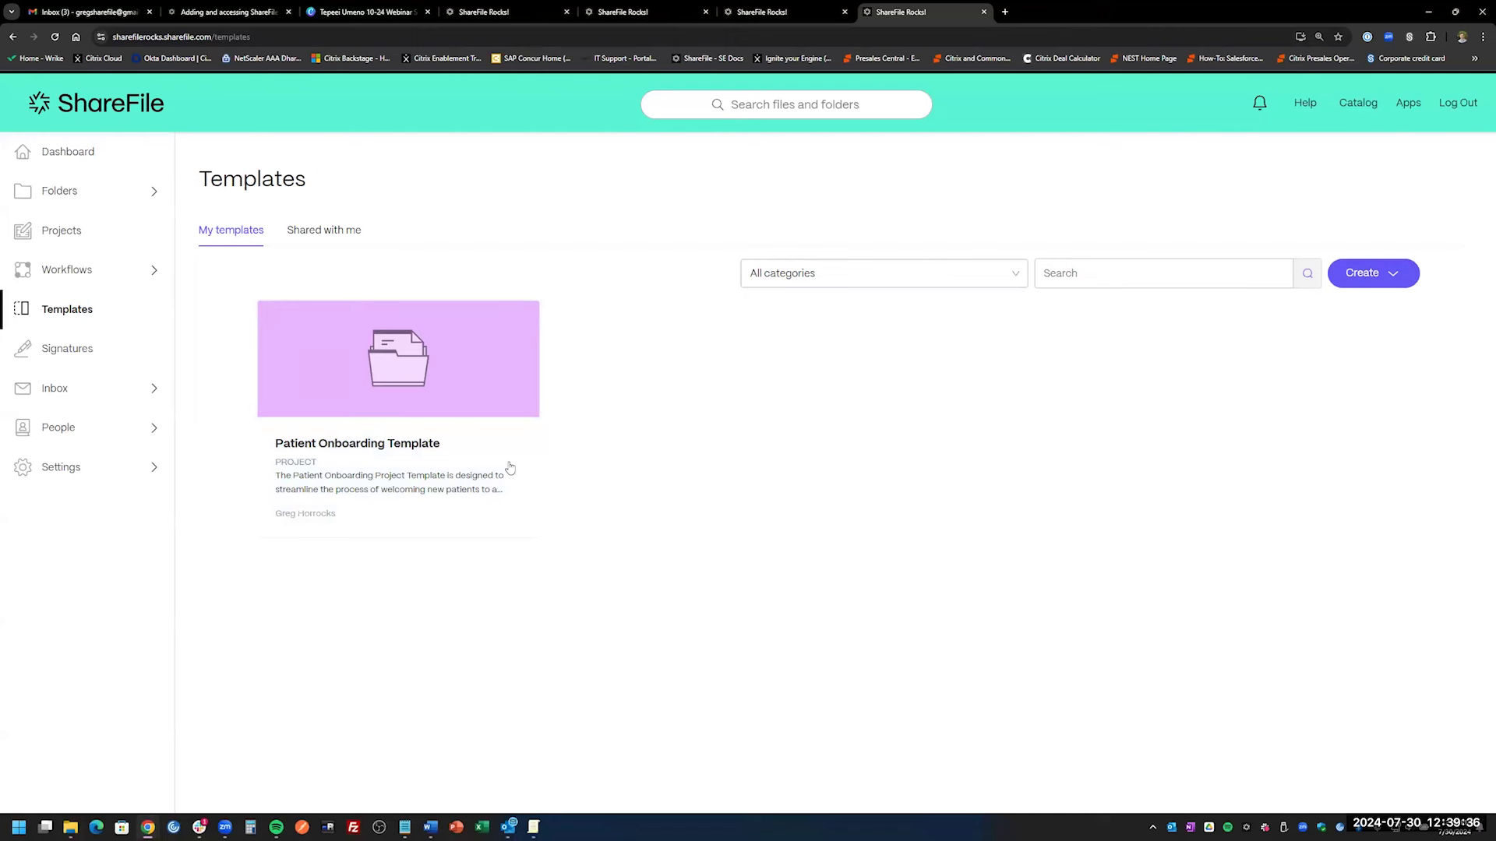
pyautogui.click(271, 315)
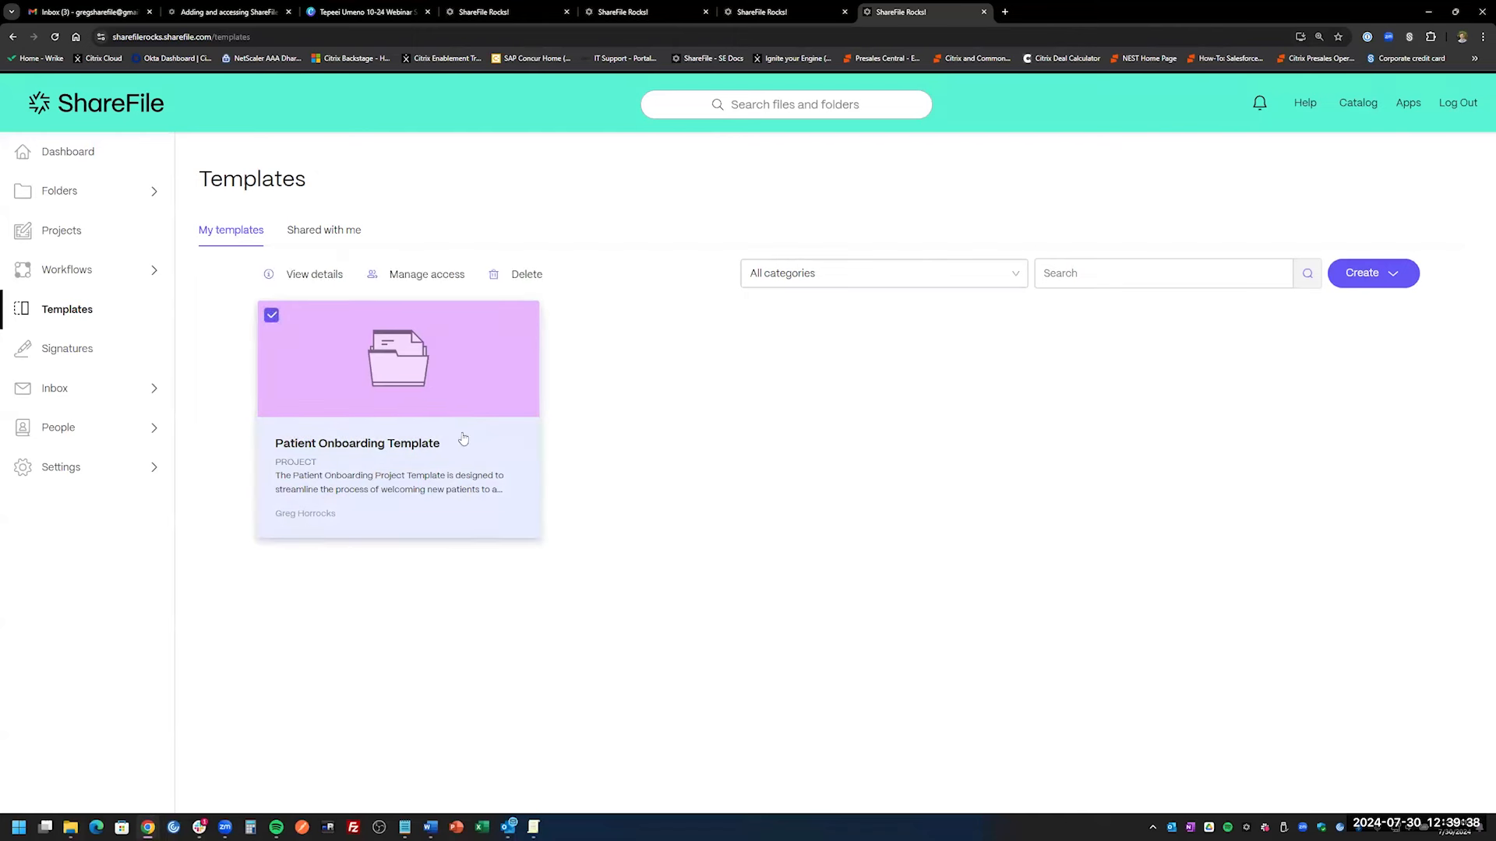
pyautogui.click(271, 316)
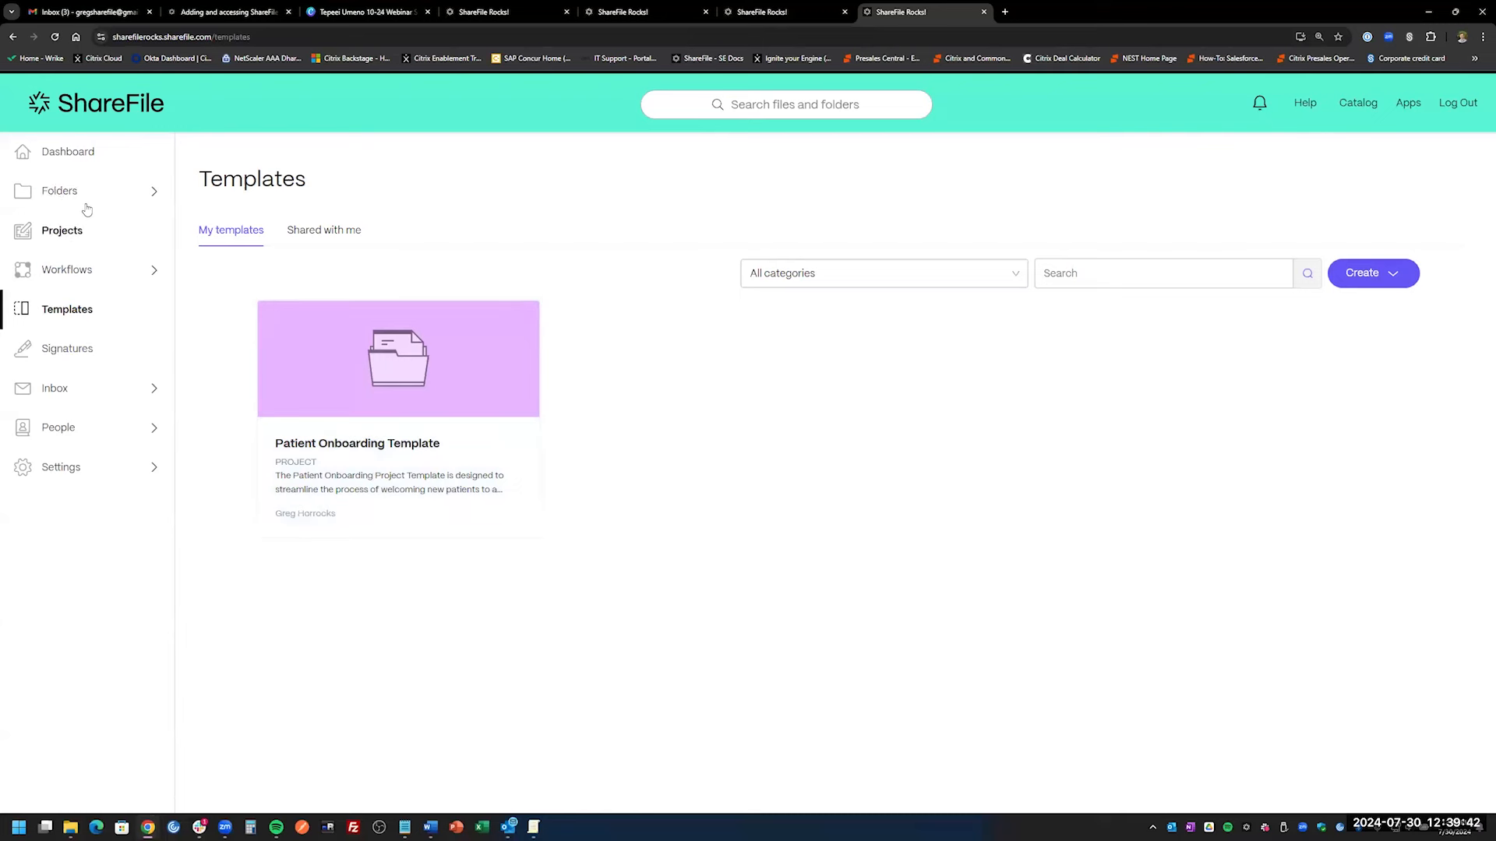
# Step: On Projects, preview the Create project from template picker, then close it without creating anything
pyautogui.click(80, 230)
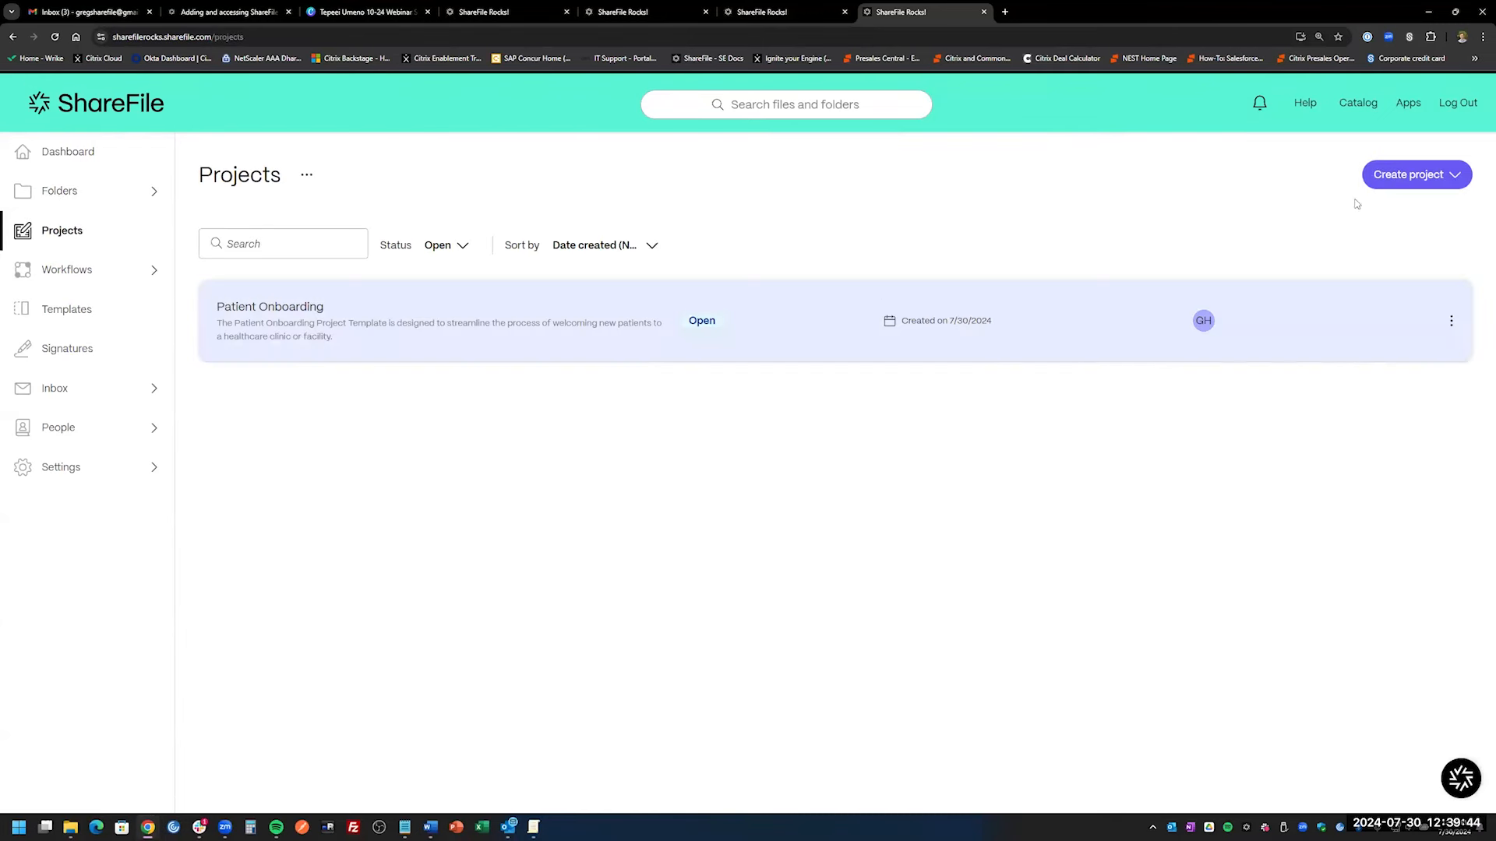
pyautogui.click(1443, 175)
pyautogui.click(1411, 241)
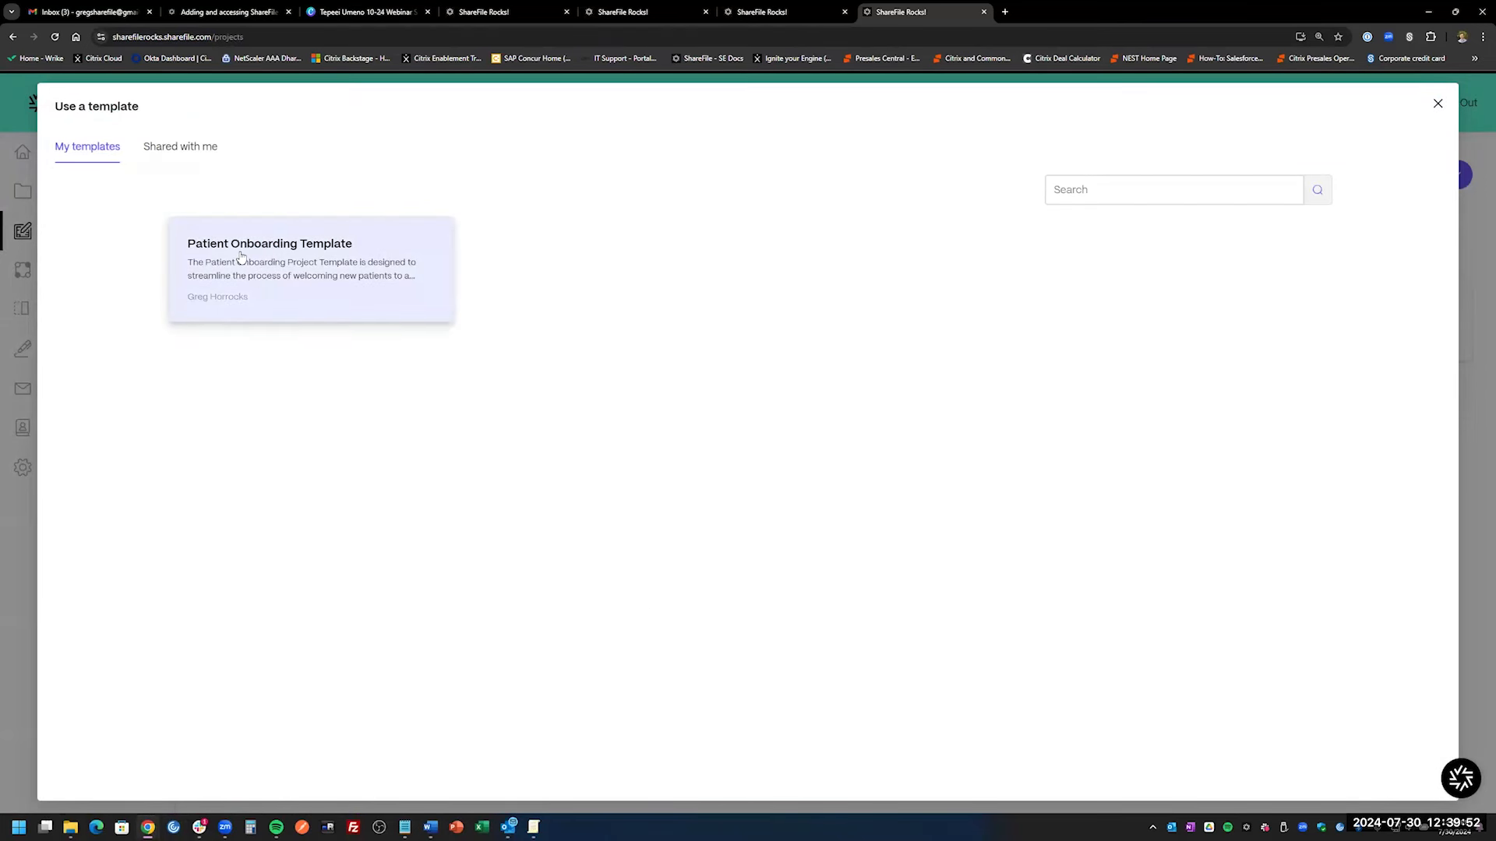
pyautogui.click(1439, 103)
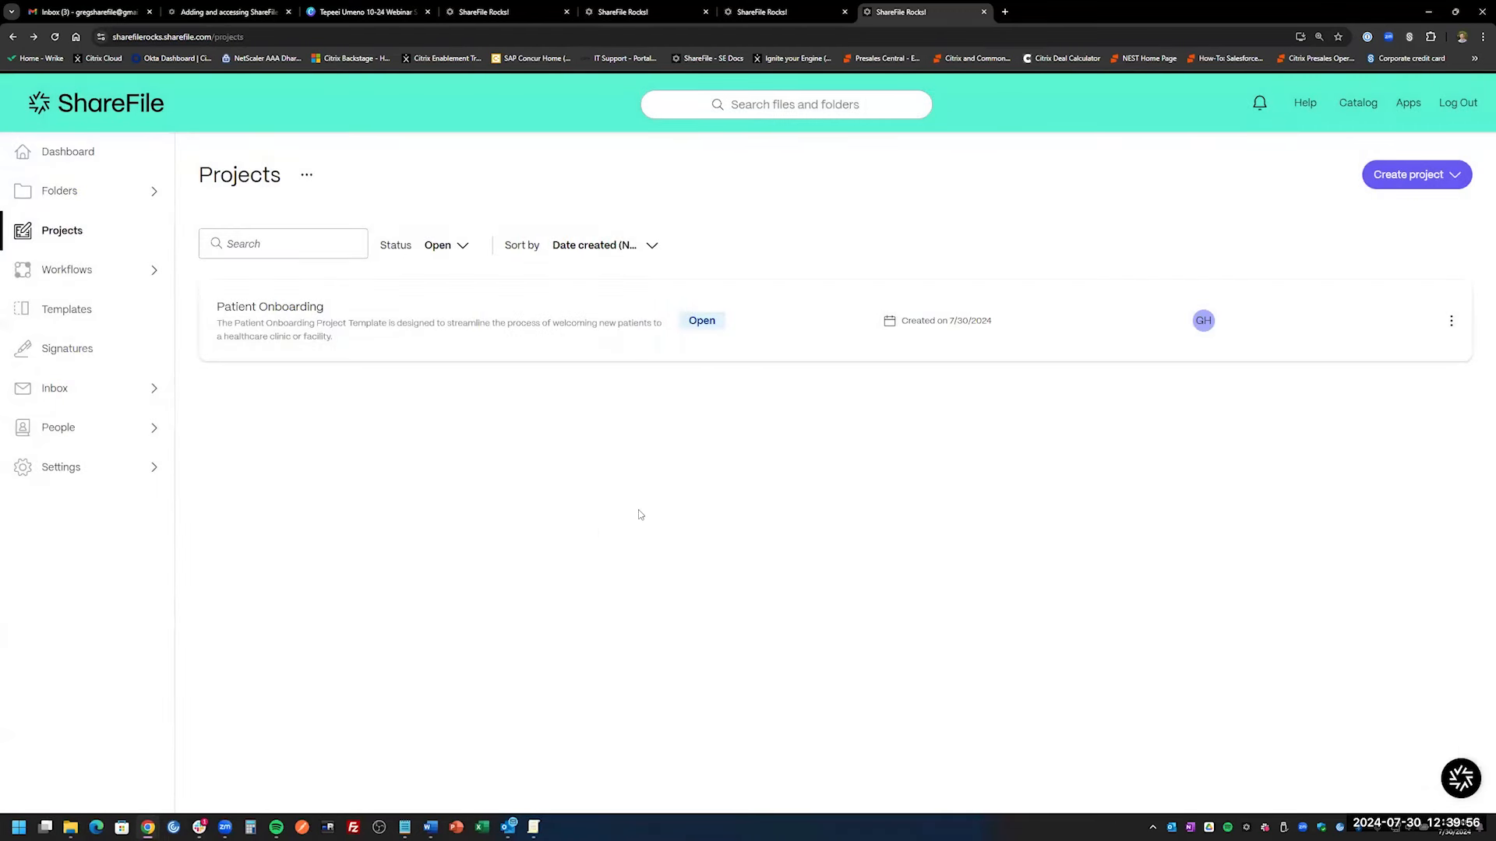